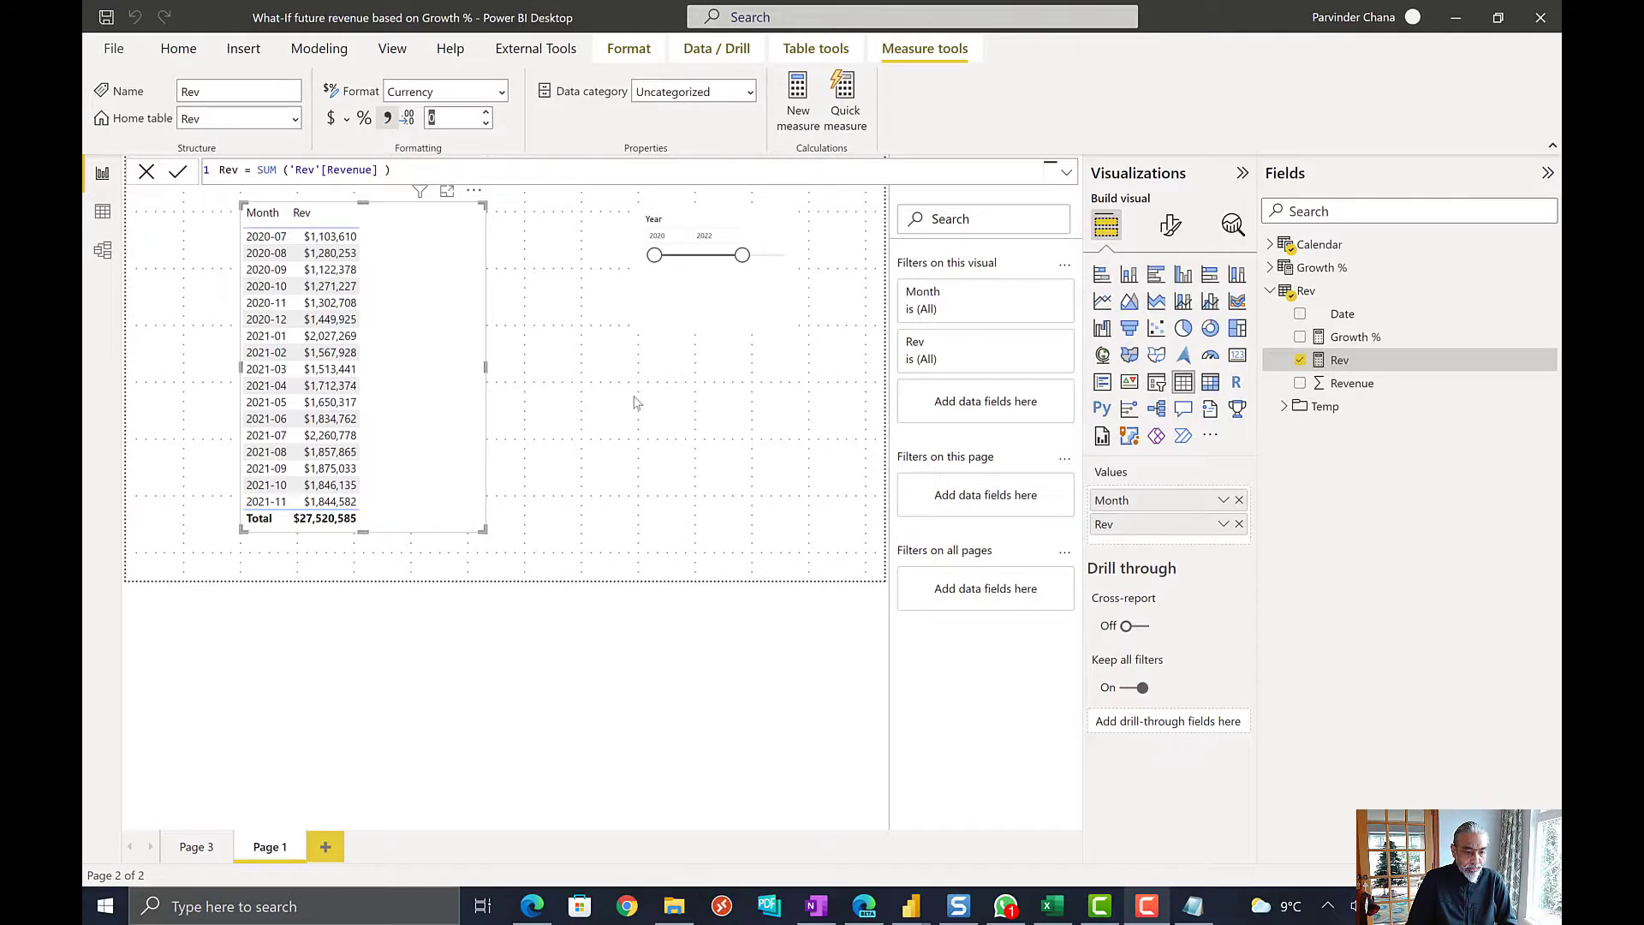
- Move the monthly revenue table slightly to the right, and open the Rev measure's formula in the report view
left_click_drag(455, 403, 485, 403)
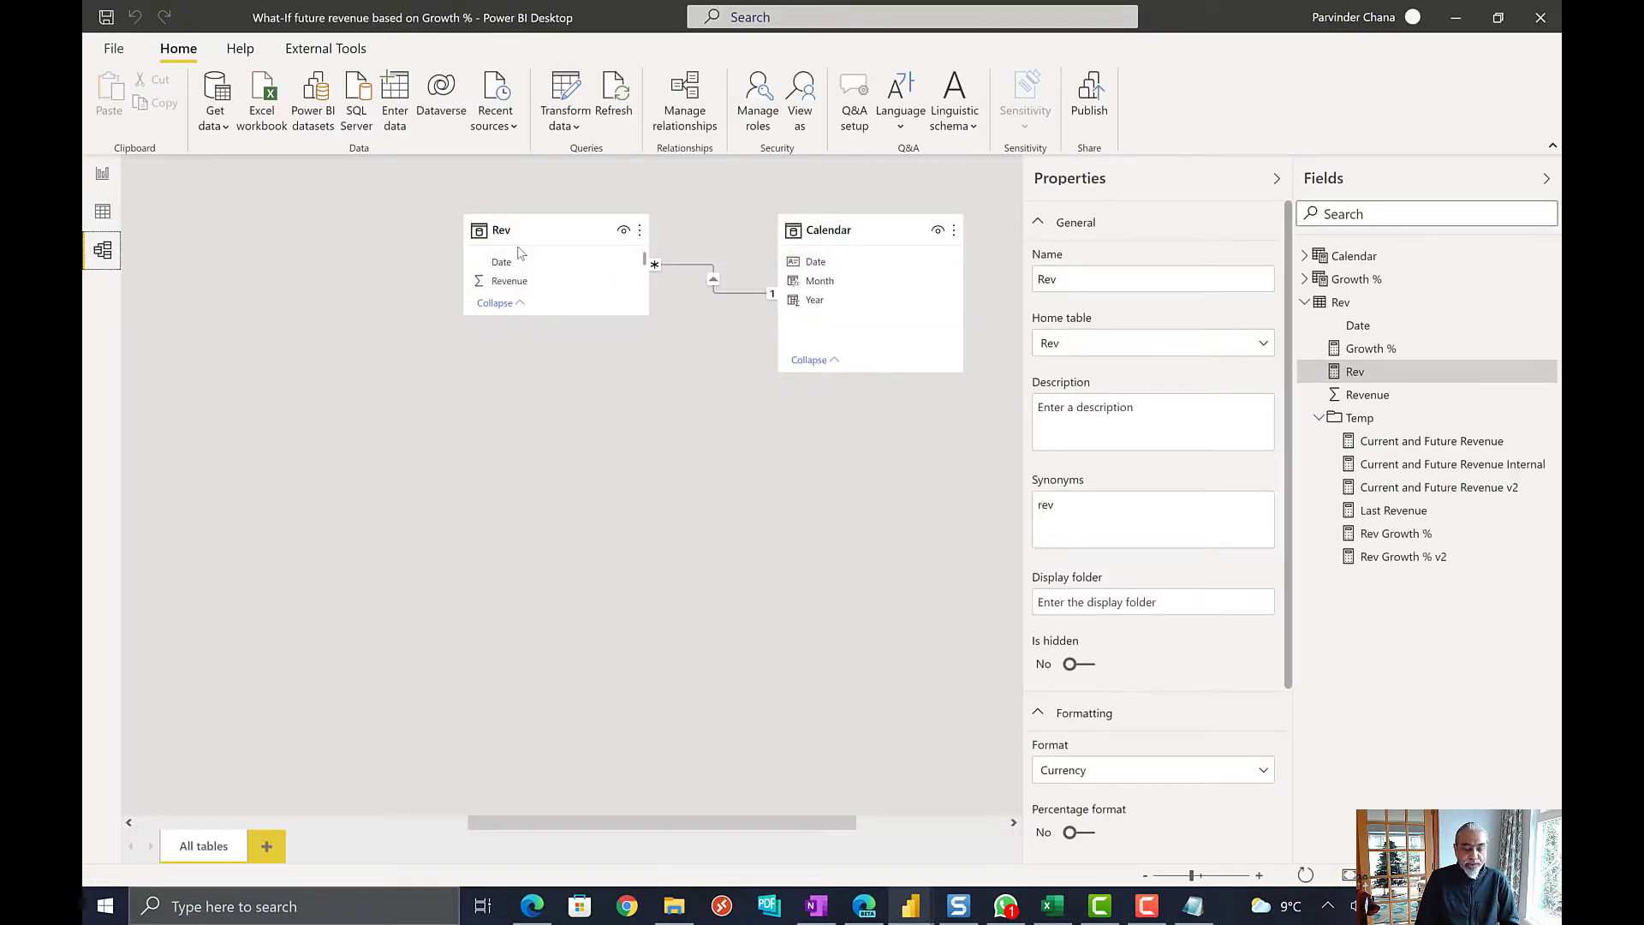
left_click(104, 177)
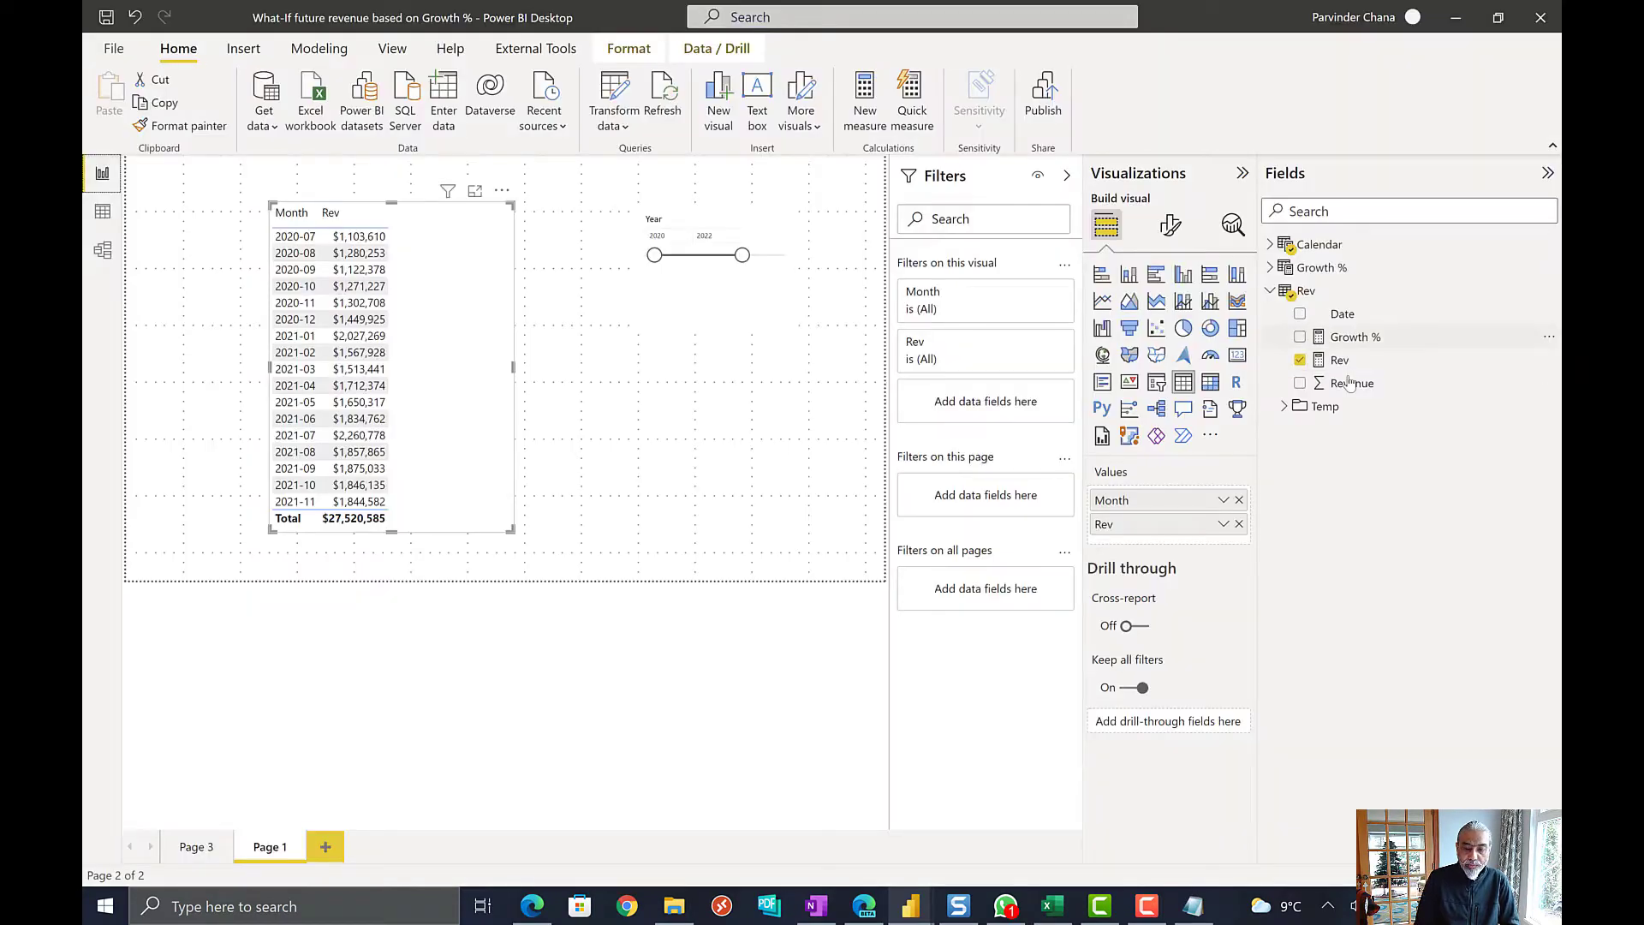
left_click(1339, 360)
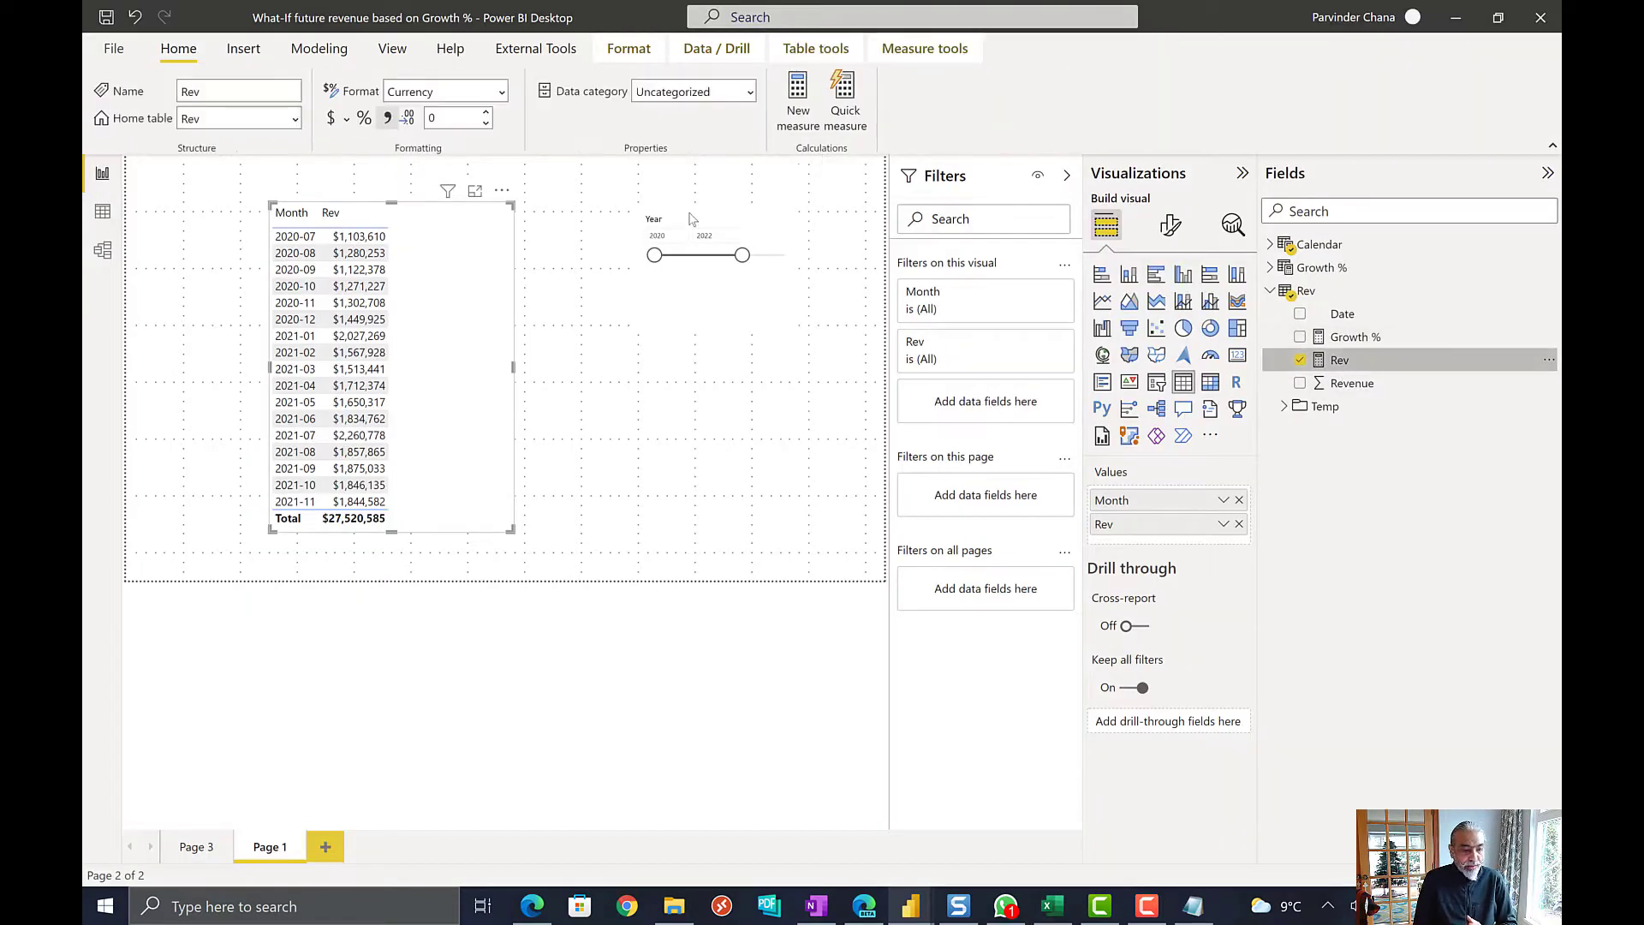
left_click(288, 169)
left_click(358, 170)
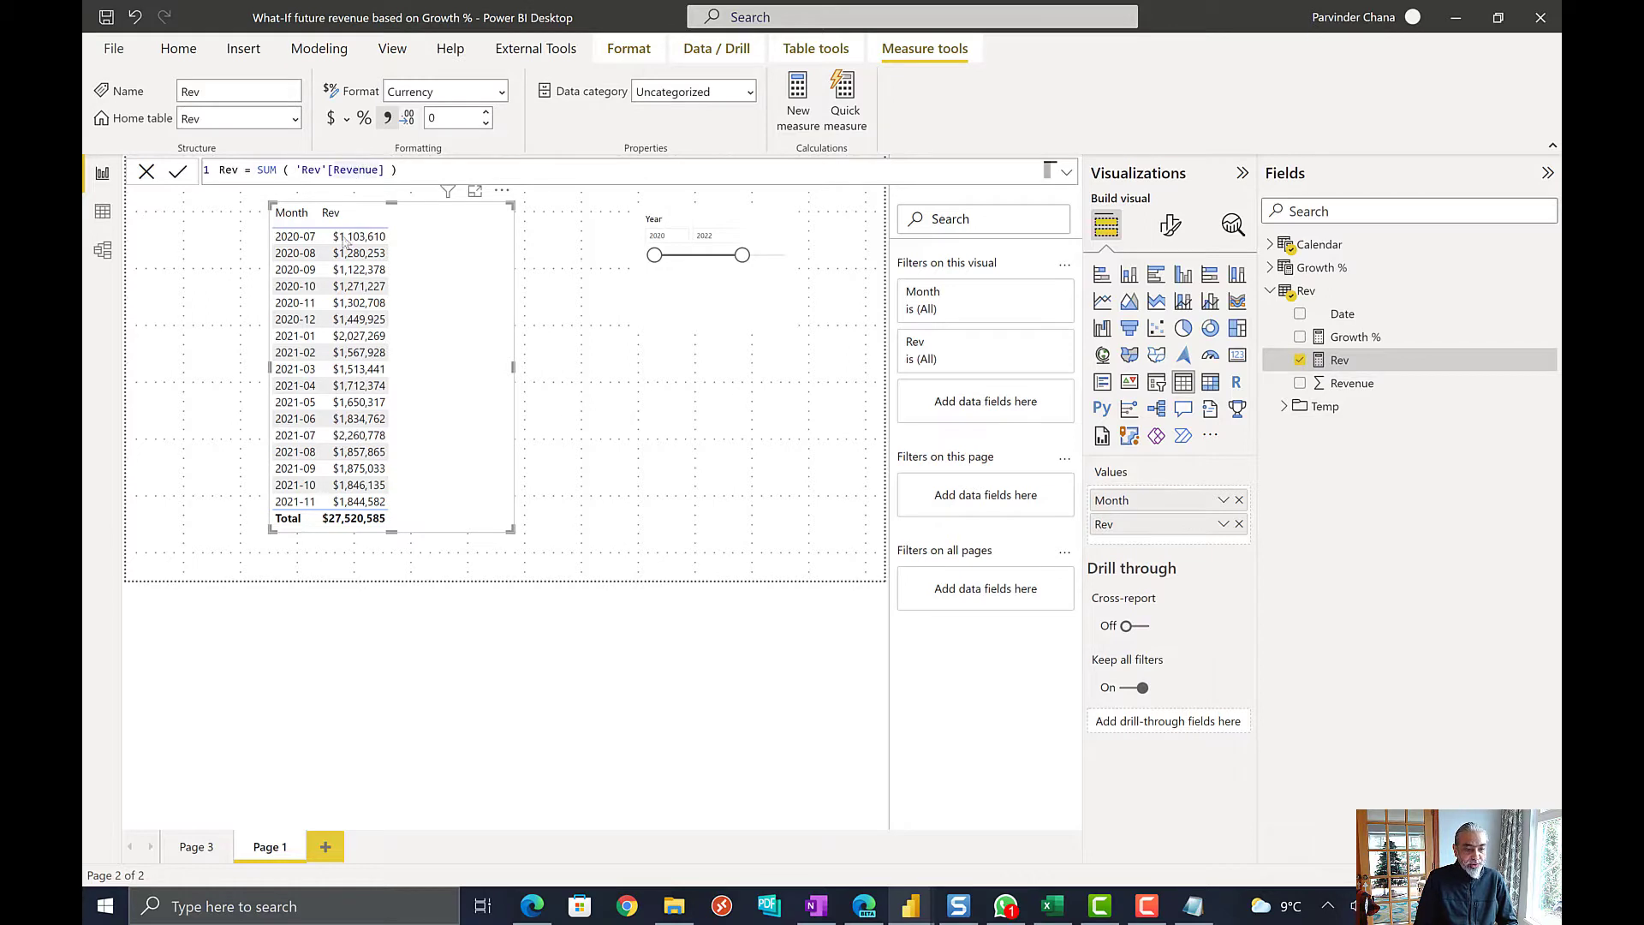
left_click(489, 286)
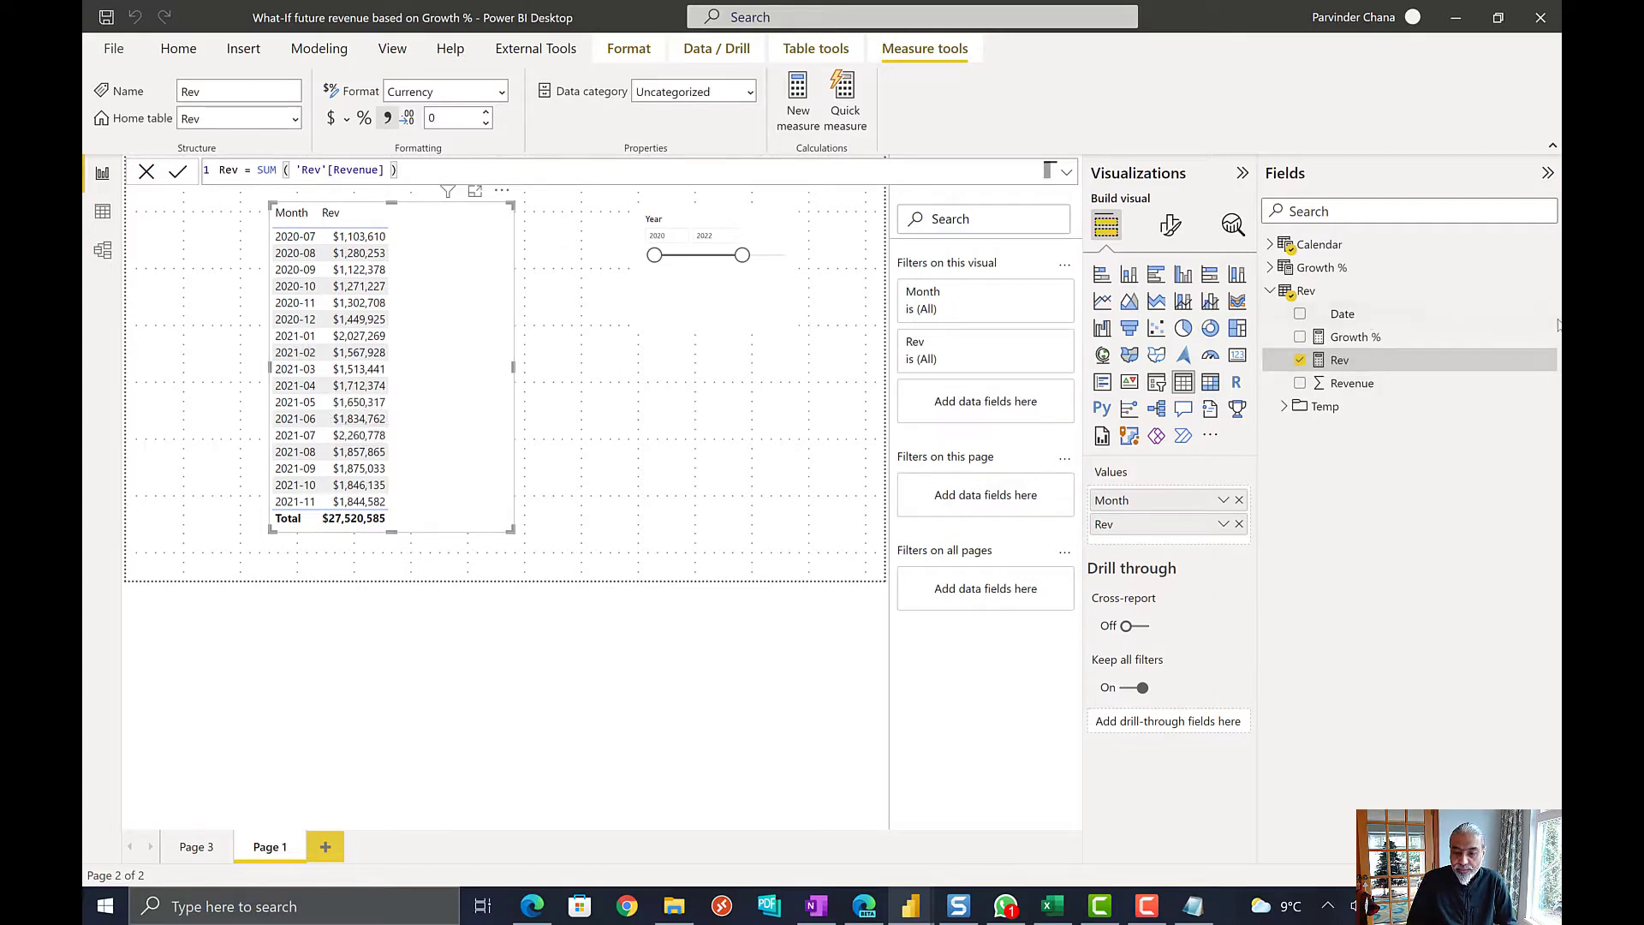
- Create a new measure named Latest Revenue in the Rev table
left_click(1550, 294)
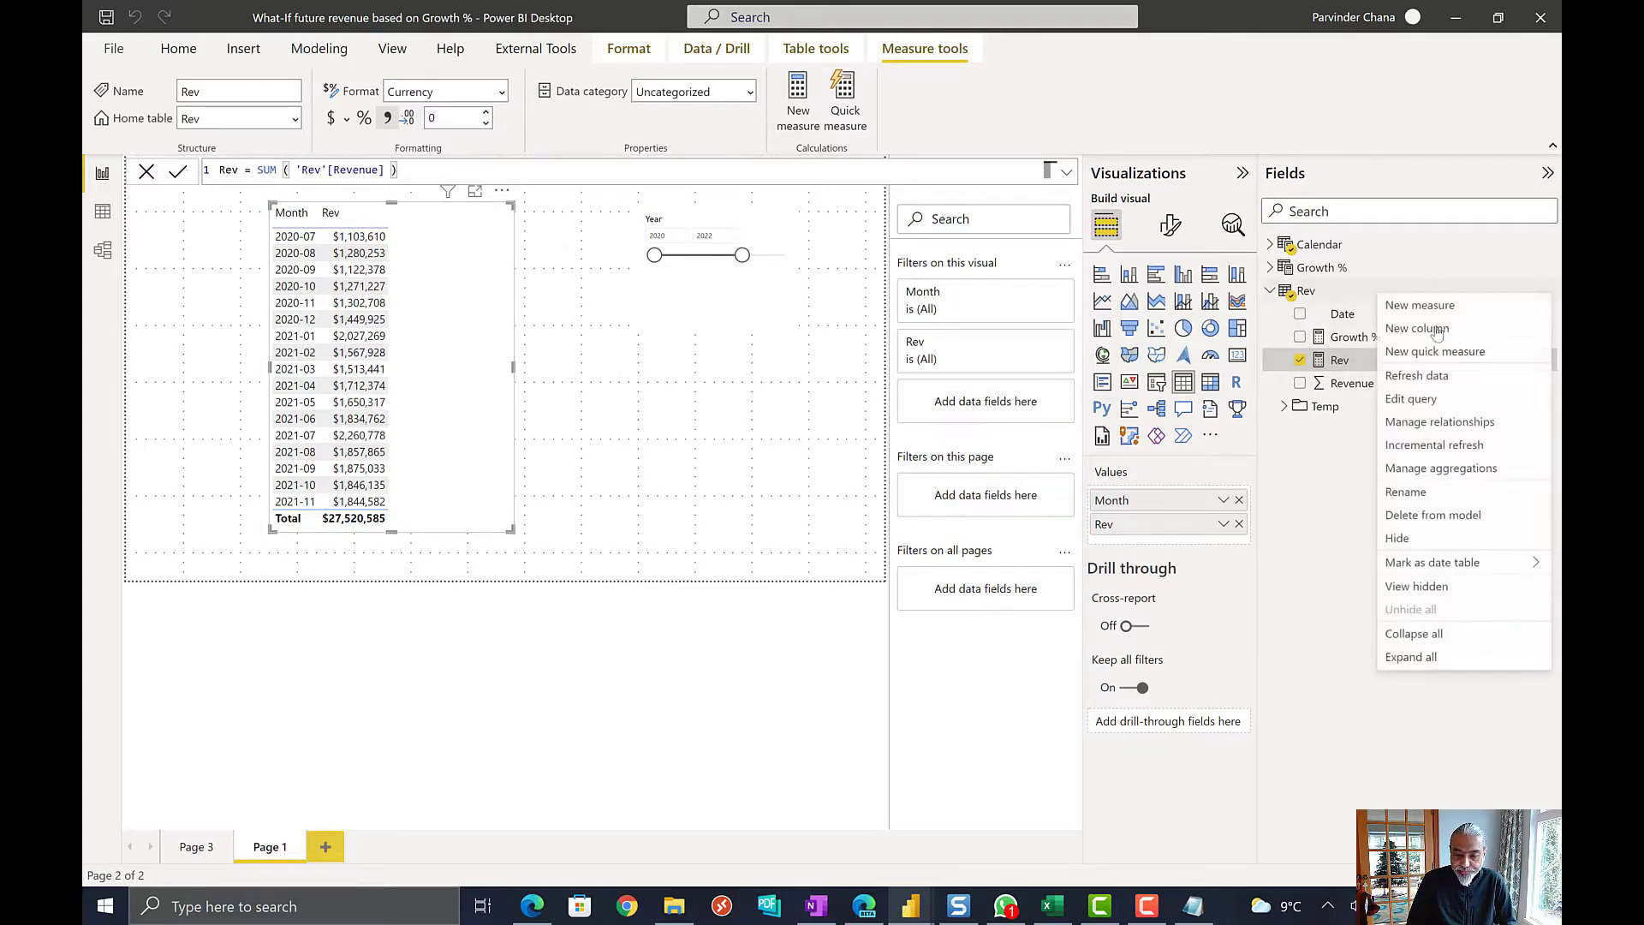
left_click(750, 296)
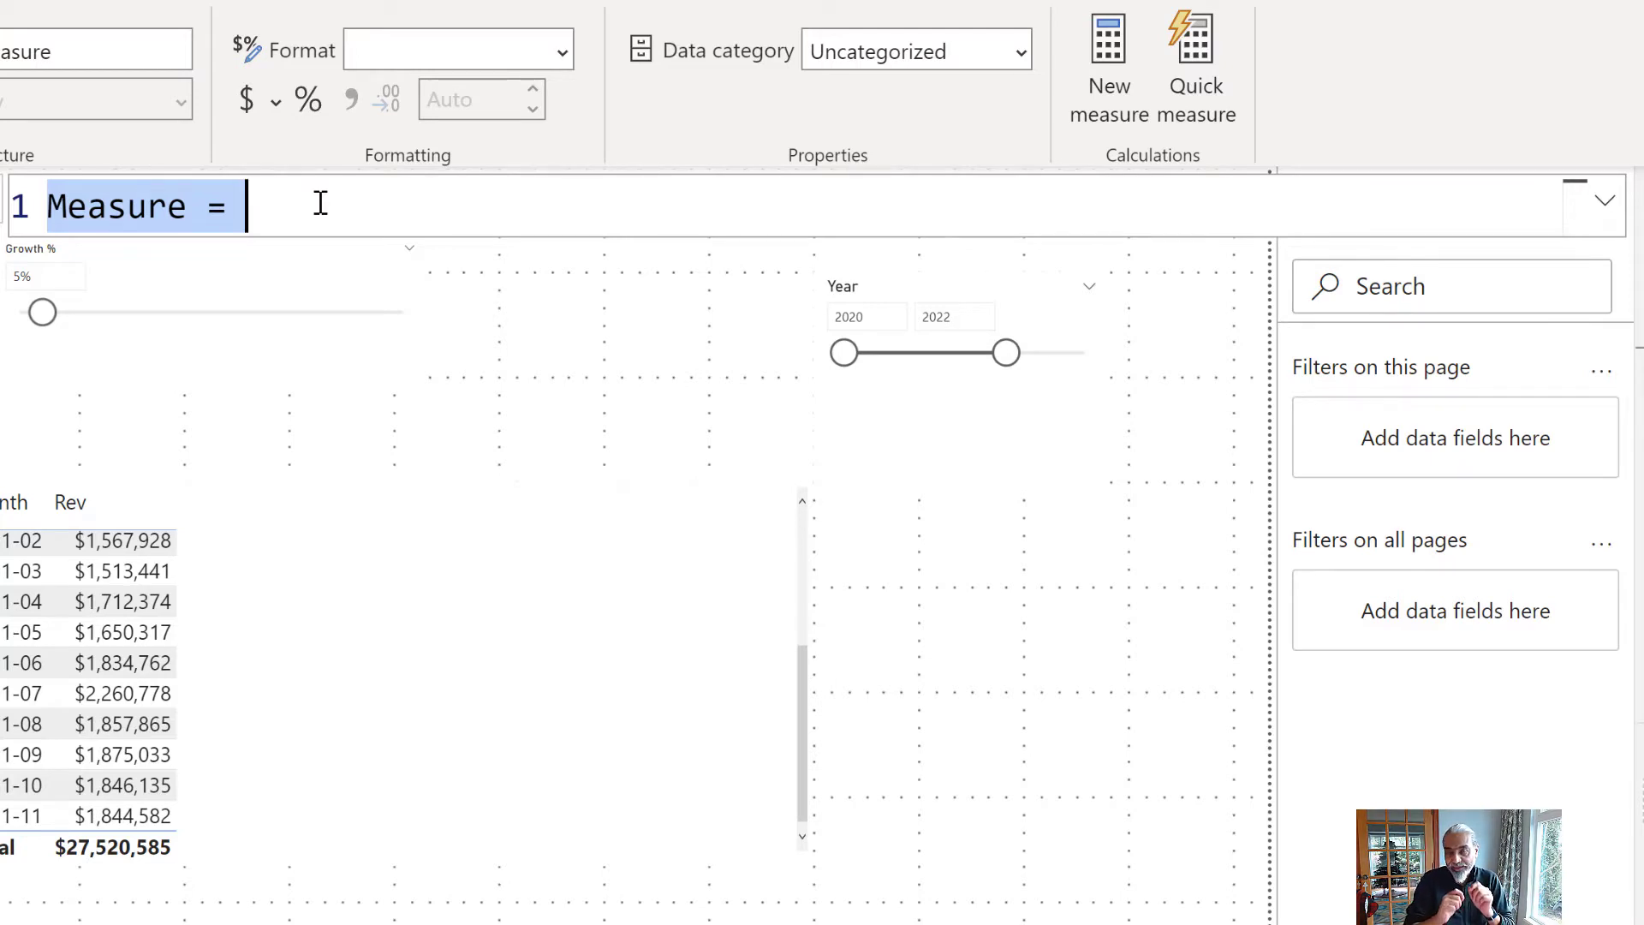
type("Latest Revenue =")
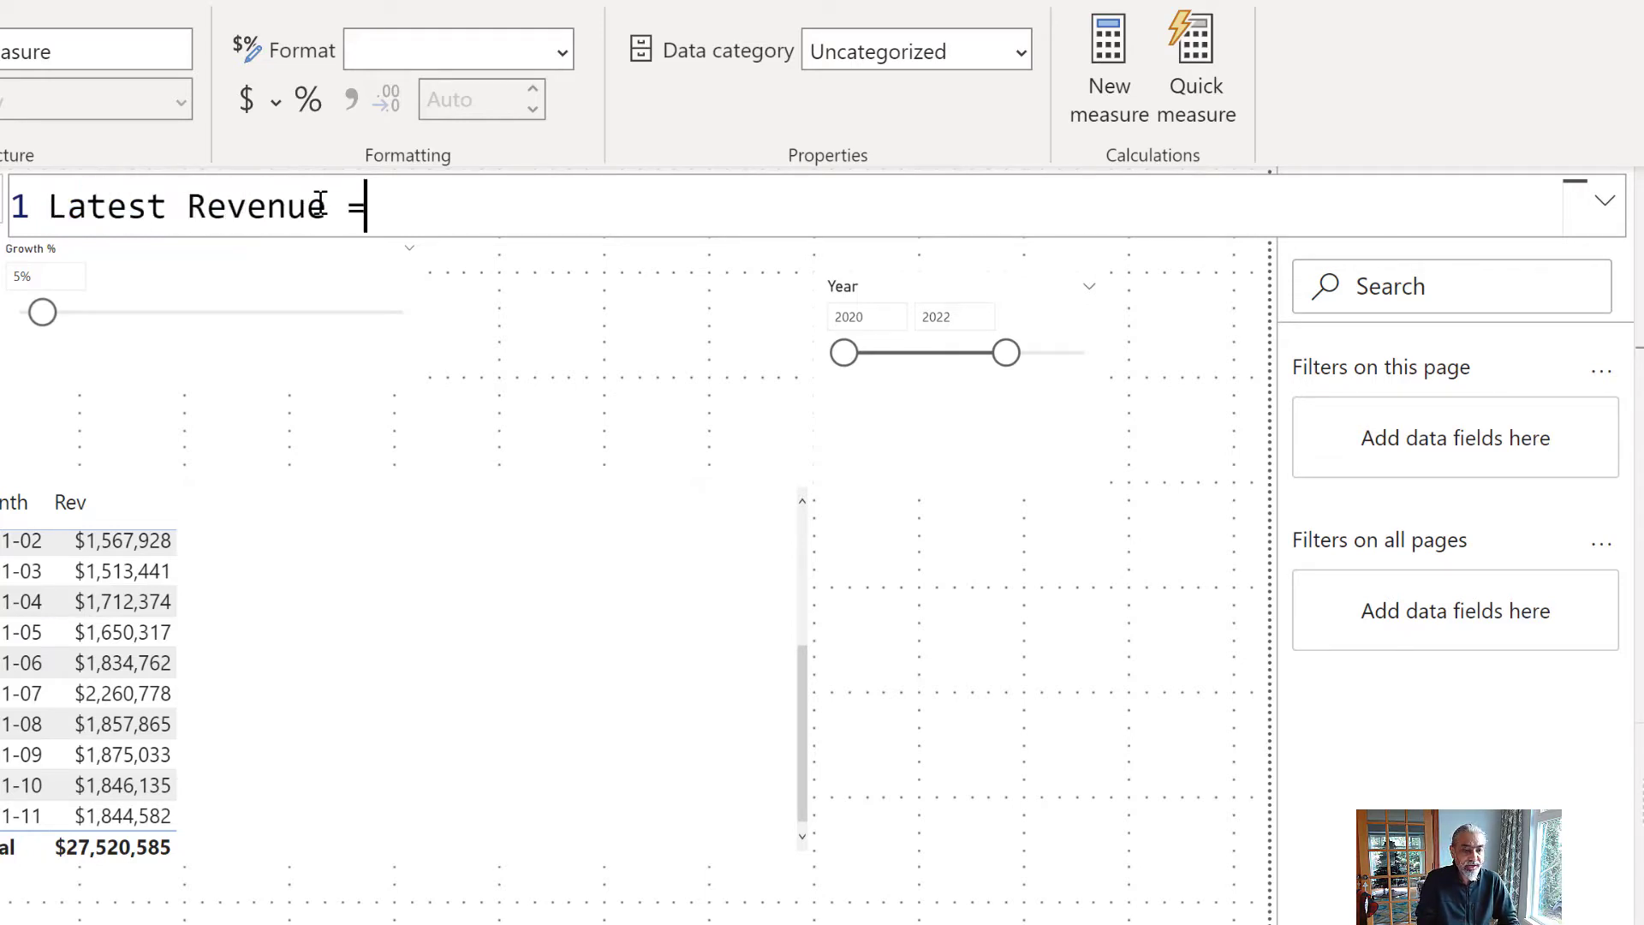
- Begin the Latest Revenue formula with CALCULATE on its own line, wrapping LASTNONBLANKVALUE with 'Calendar'[Month] as its column
key("shift+Return")
type("CAC")
key("BackSpace")
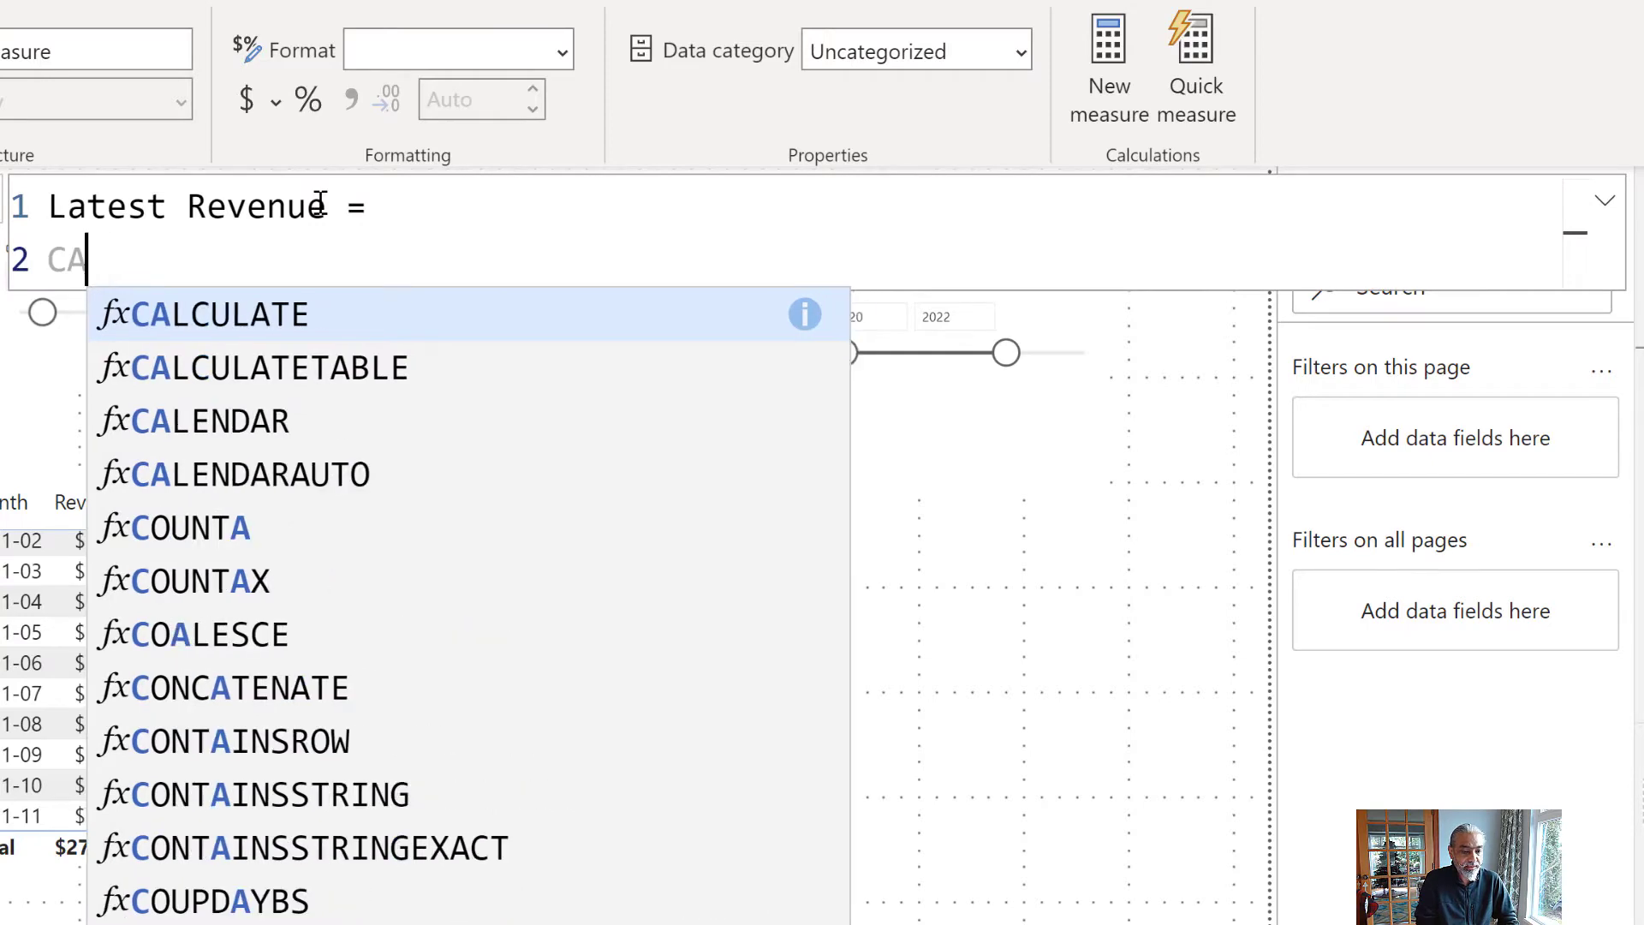
type("LCULATE (")
key("shift+Return")
type("LASTO")
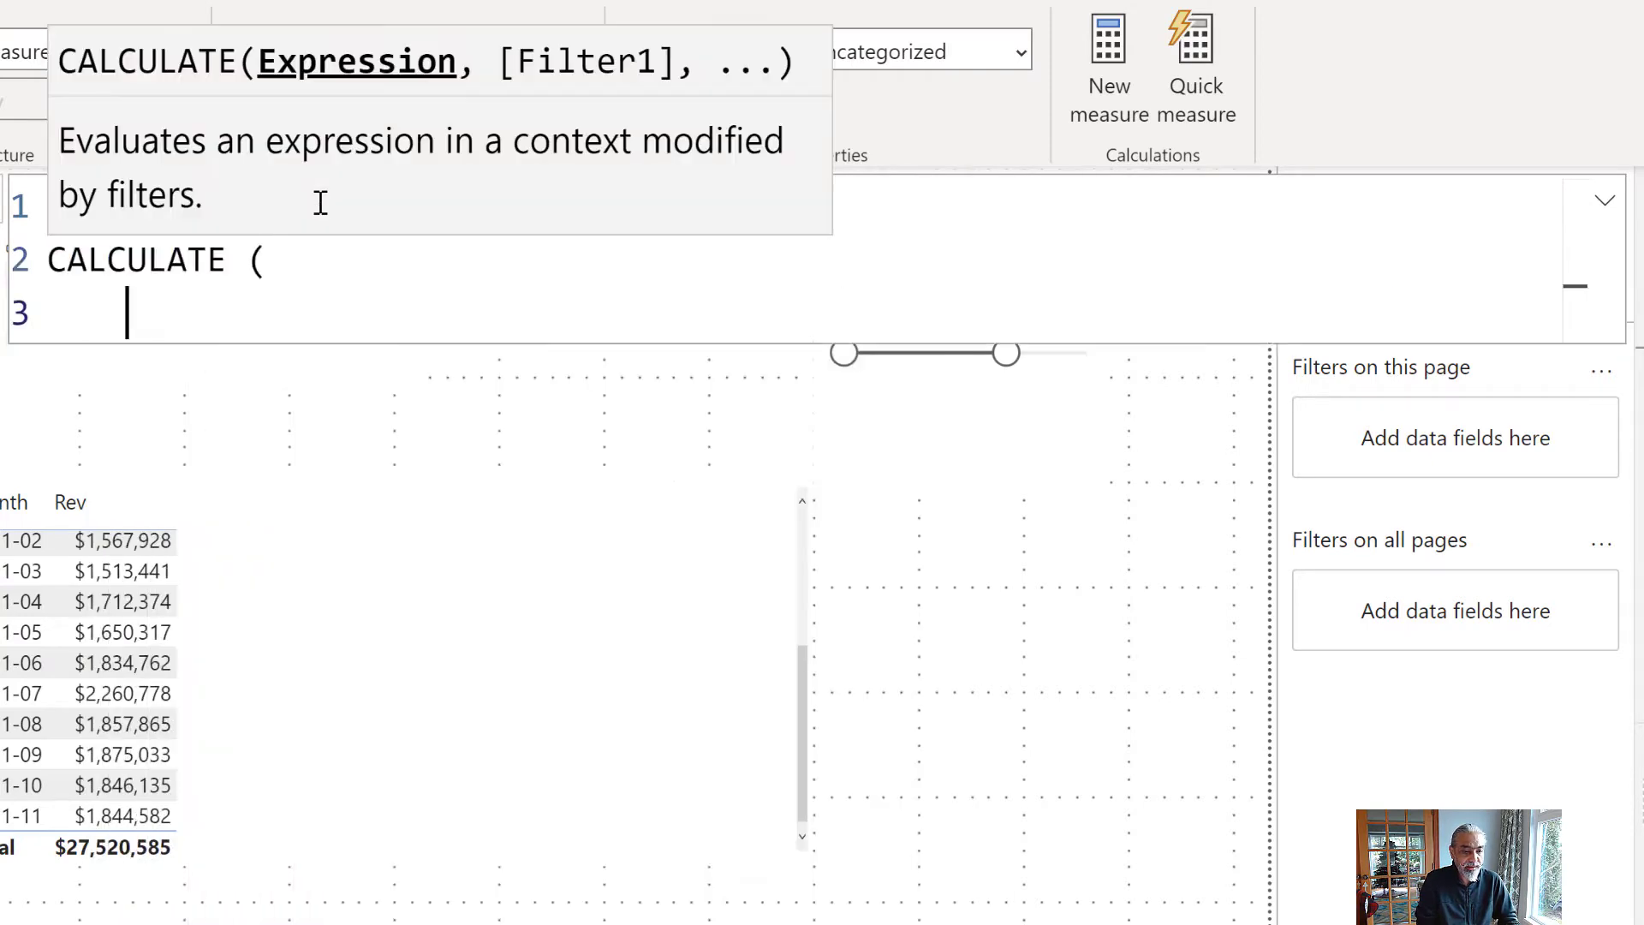
key("Tab")
key("BackSpace")
type("(")
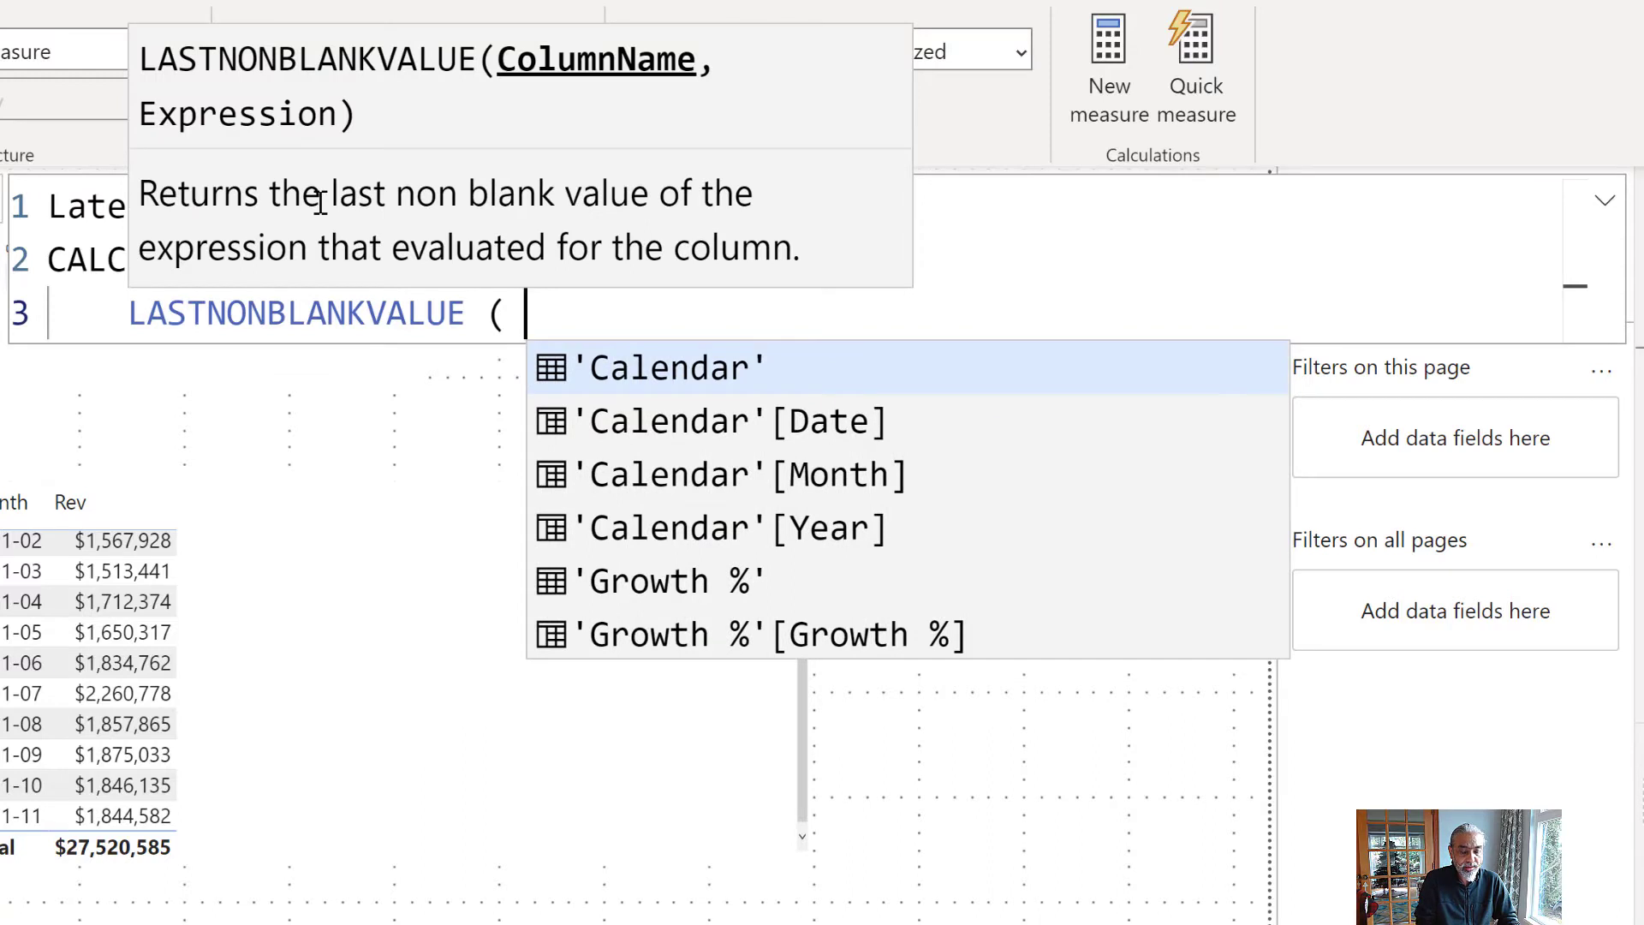
key("Down")
key("Down")
key("Tab")
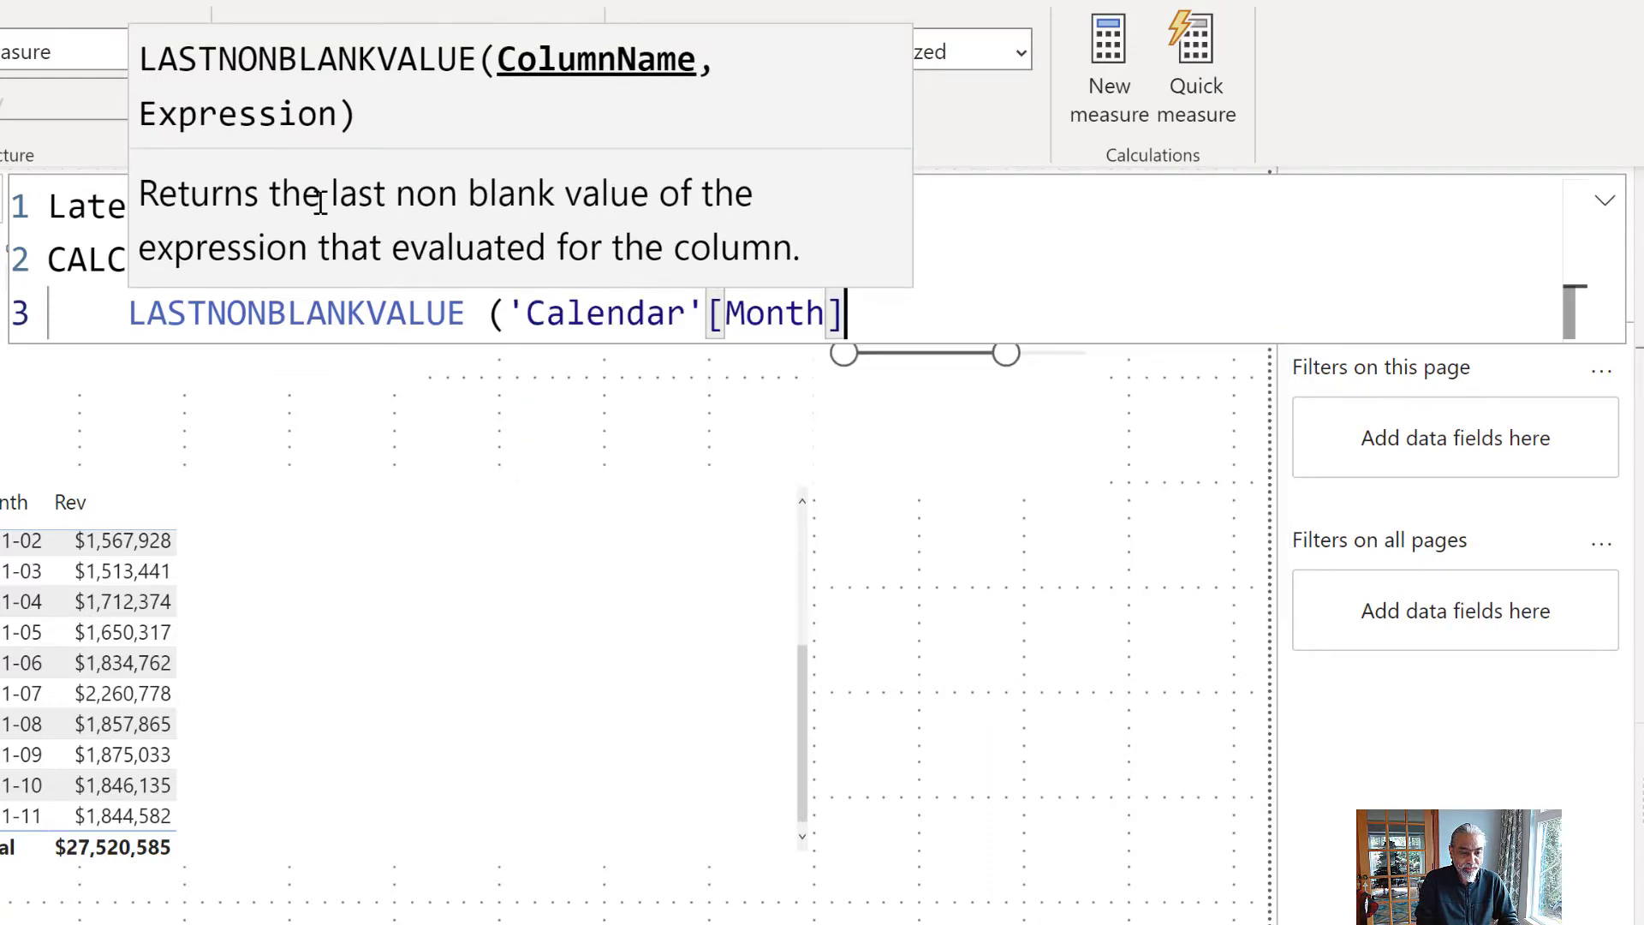
- Insert a space between the opening parenthesis and 'Calendar'[Month] in the LASTNONBLANKVALUE call
key("Left")
key("Left")
key("Left")
key("Left")
key("Left")
key("Left")
key("Left")
key("Left")
key("Left")
key("Left")
key("Left")
key("Left")
key("Left")
key("Left")
key("Left")
key("Left")
key("Left")
key("Left")
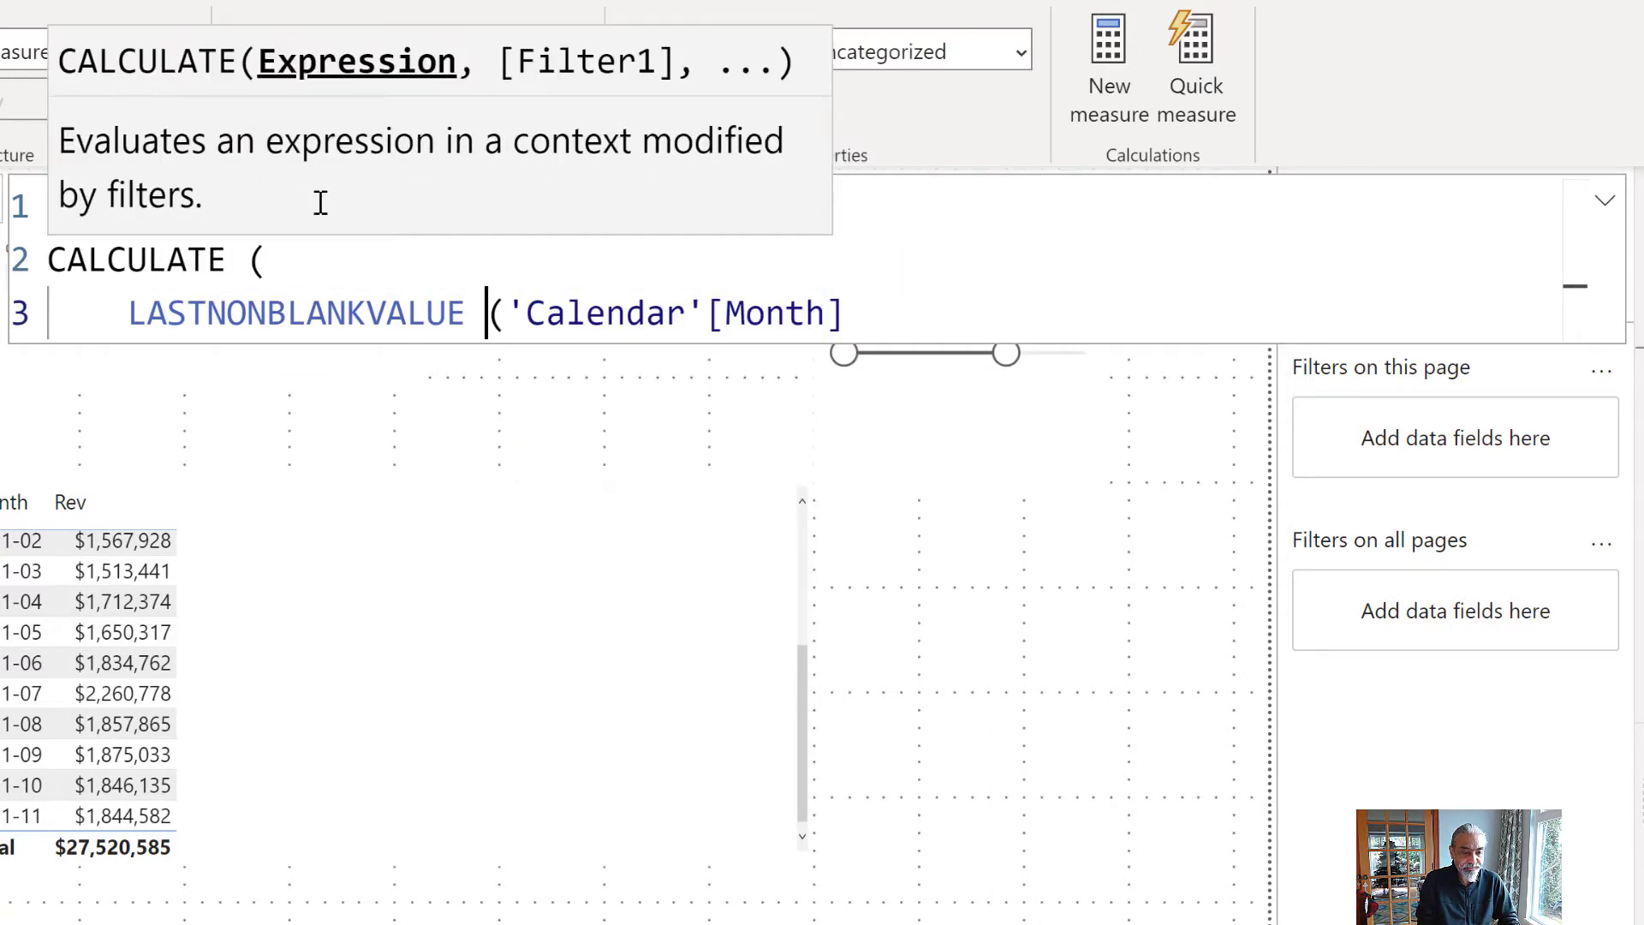
key("Right")
key("ctrl+Right")
key("ctrl+Right")
key("ctrl+Right")
key("ctrl+Right")
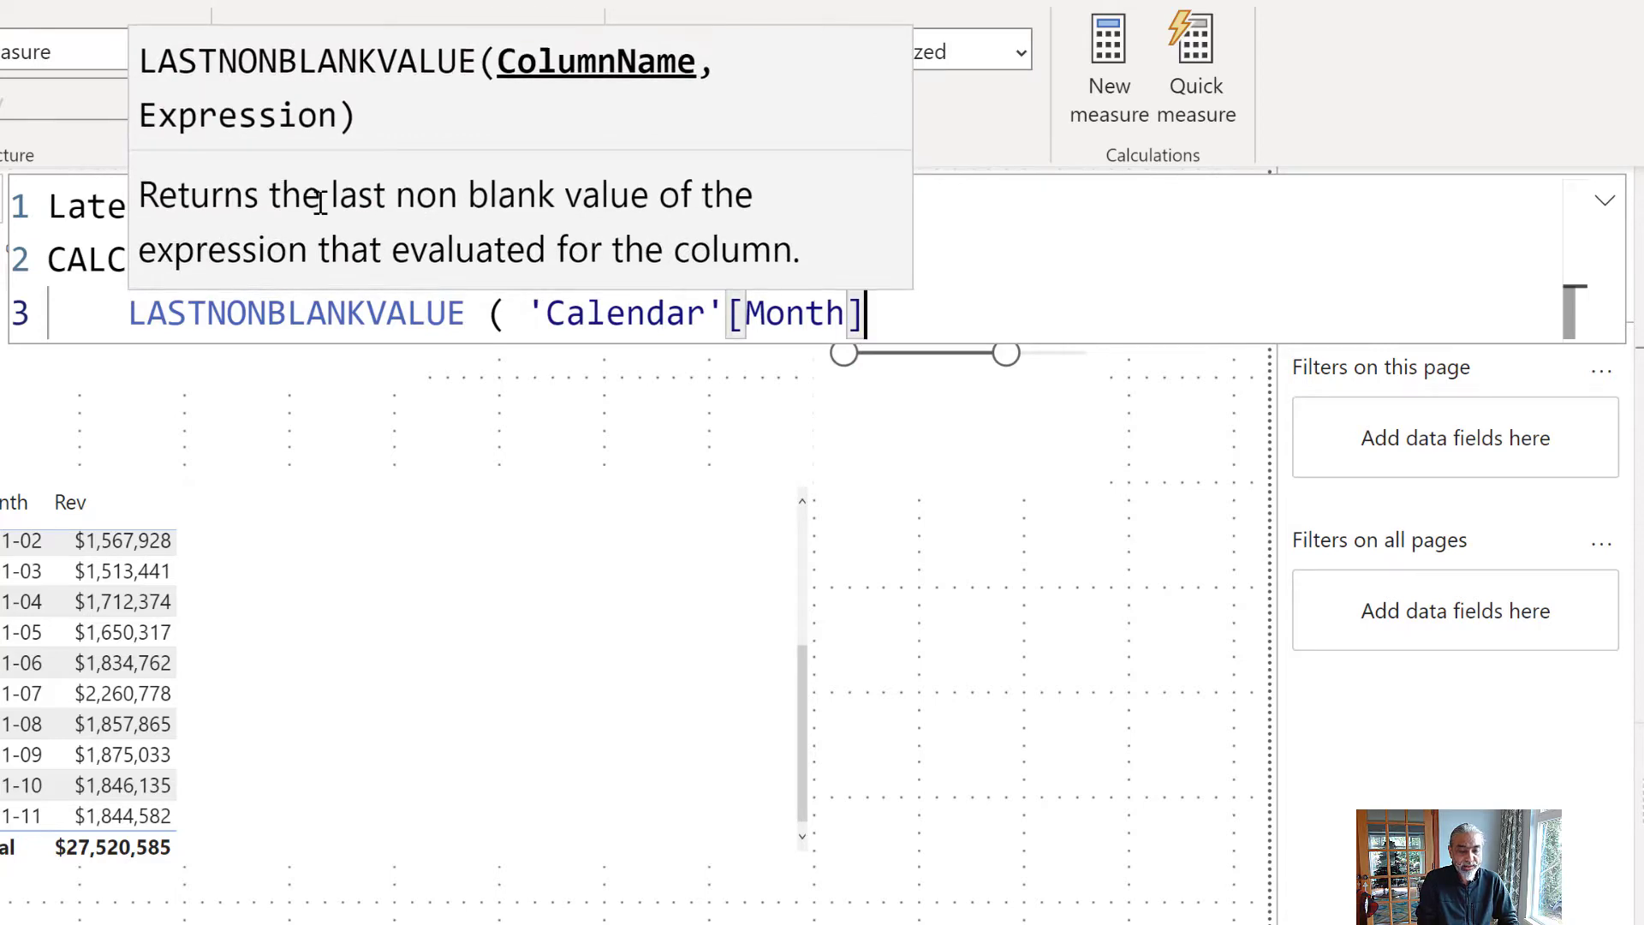
- Complete the LASTNONBLANKVALUE call with the [Rev] measure as its expression, ending with a closing parenthesis and comma
type(", [Rev")
key("Down")
key("Down")
key("Tab")
type("),")
- Add ALL ('Calendar'[Month] ) as the CALCULATE filter, close the formula on a new line and commit the measure
key("shift+Return")
type("ALL (")
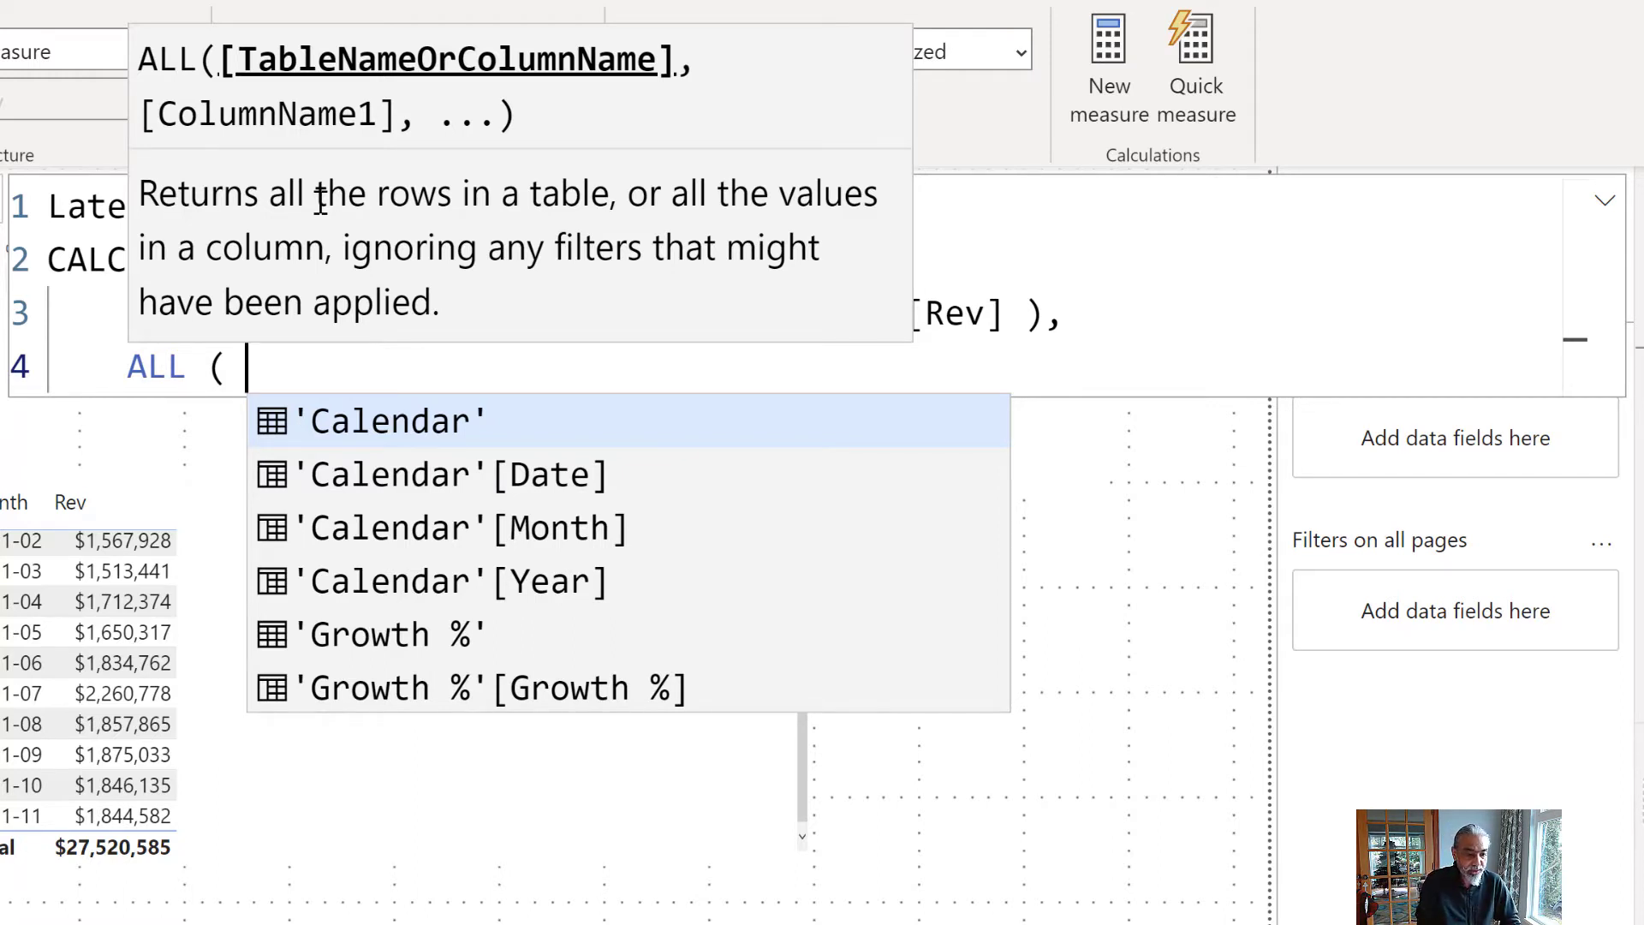
key("Down")
key("Down")
key("Tab")
type(")")
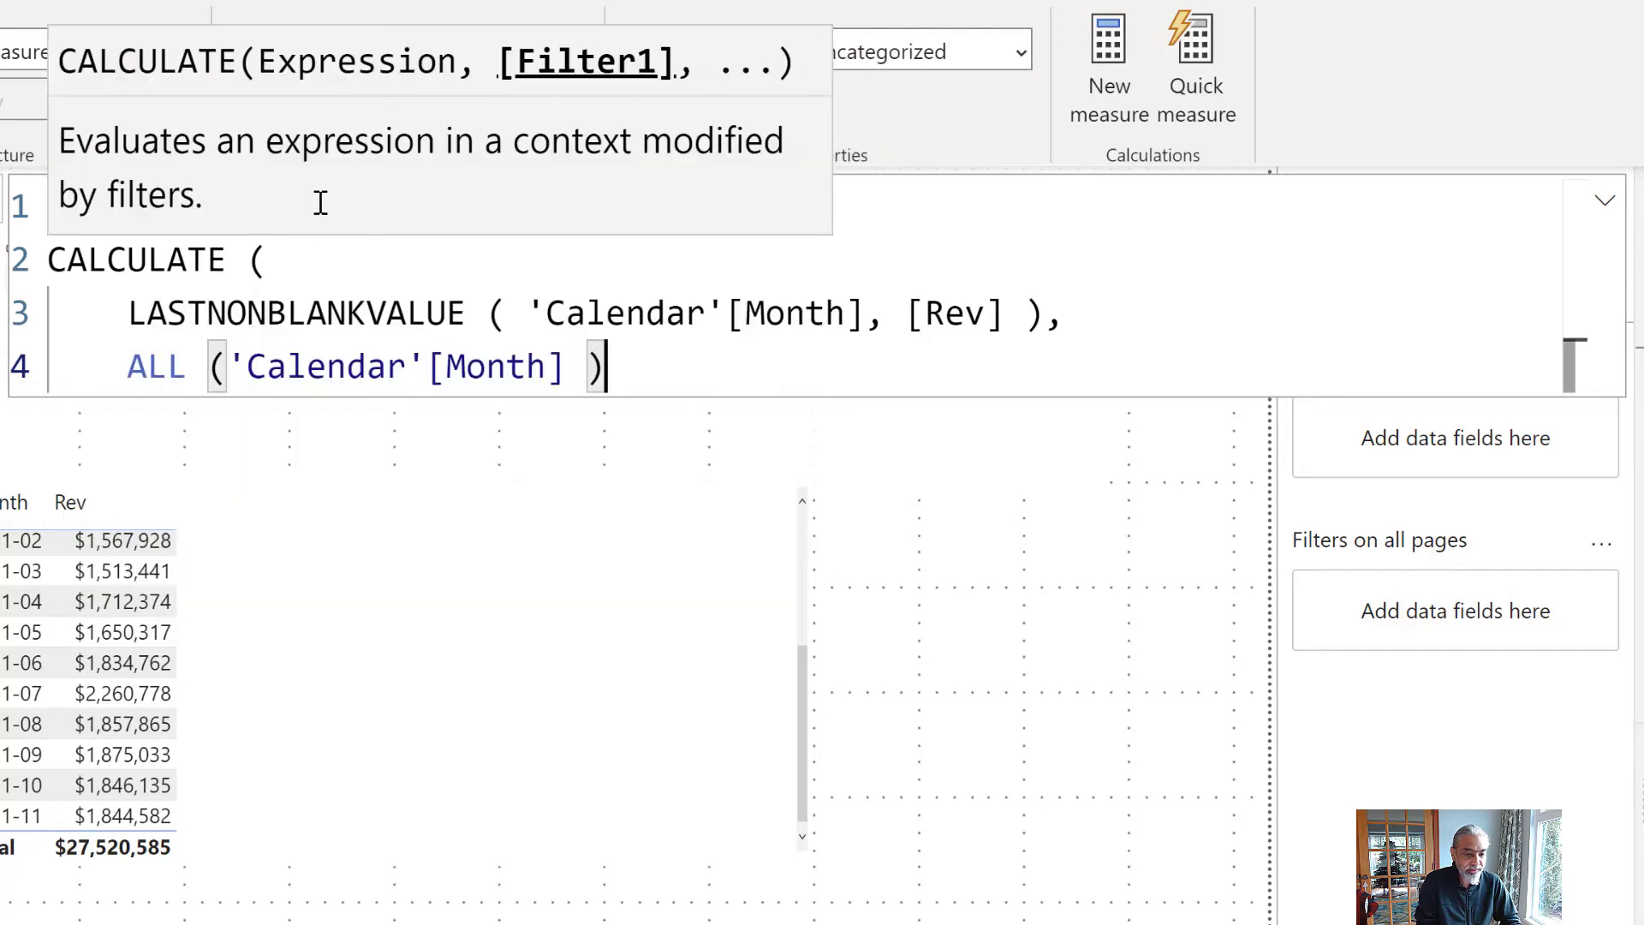
key("shift+Return")
type(")")
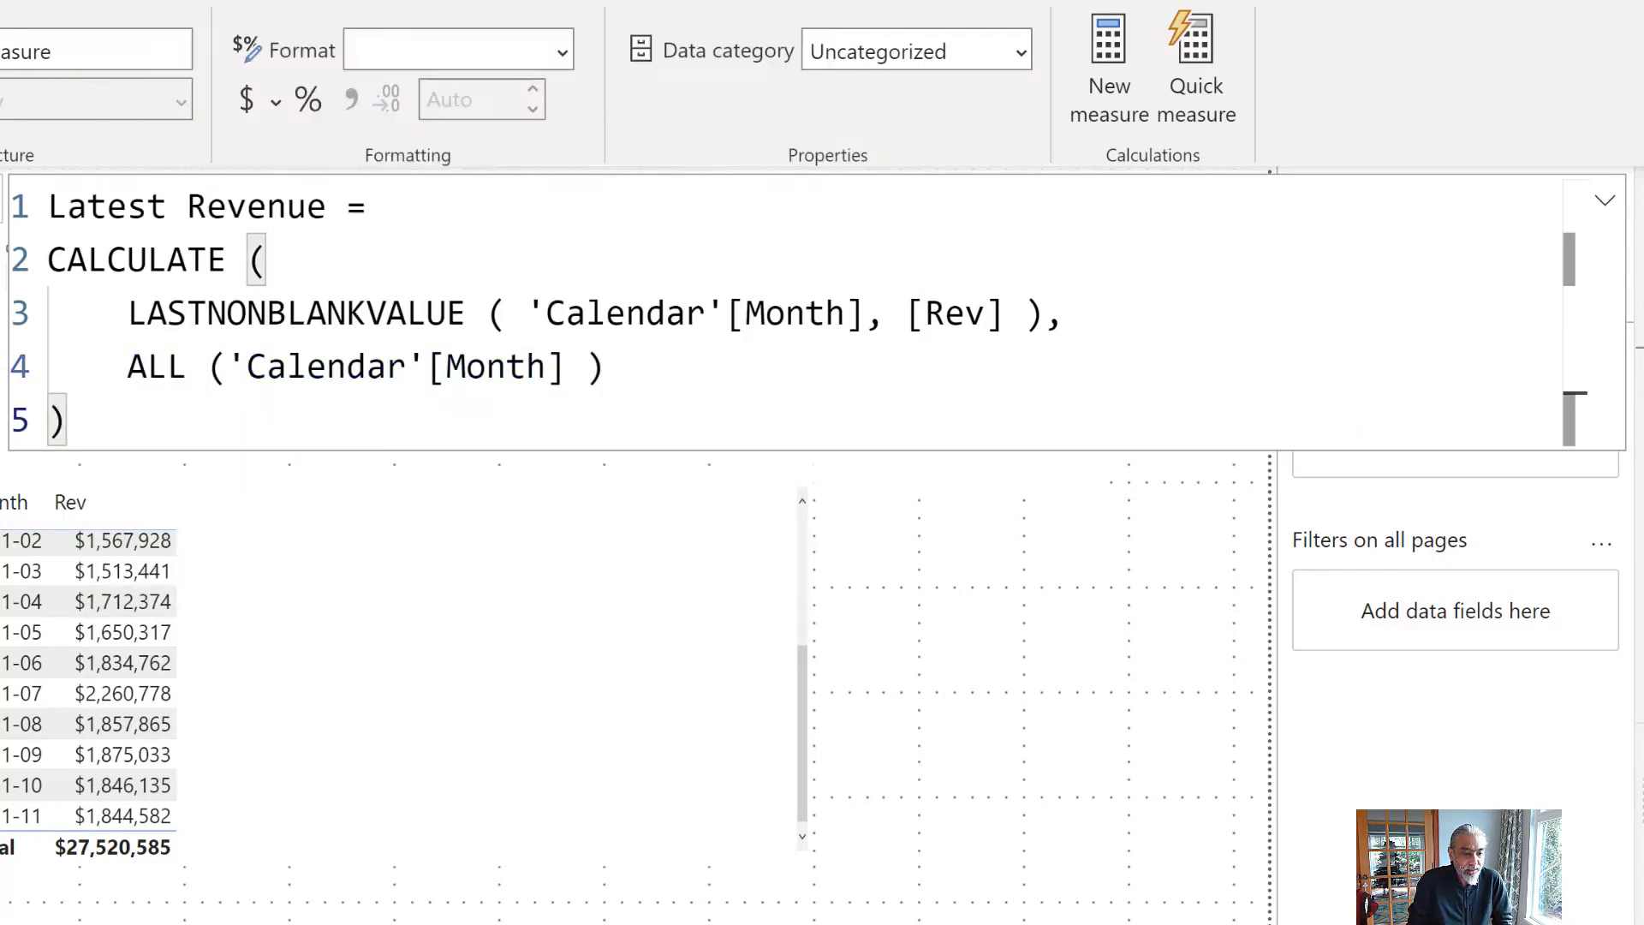
key("Return")
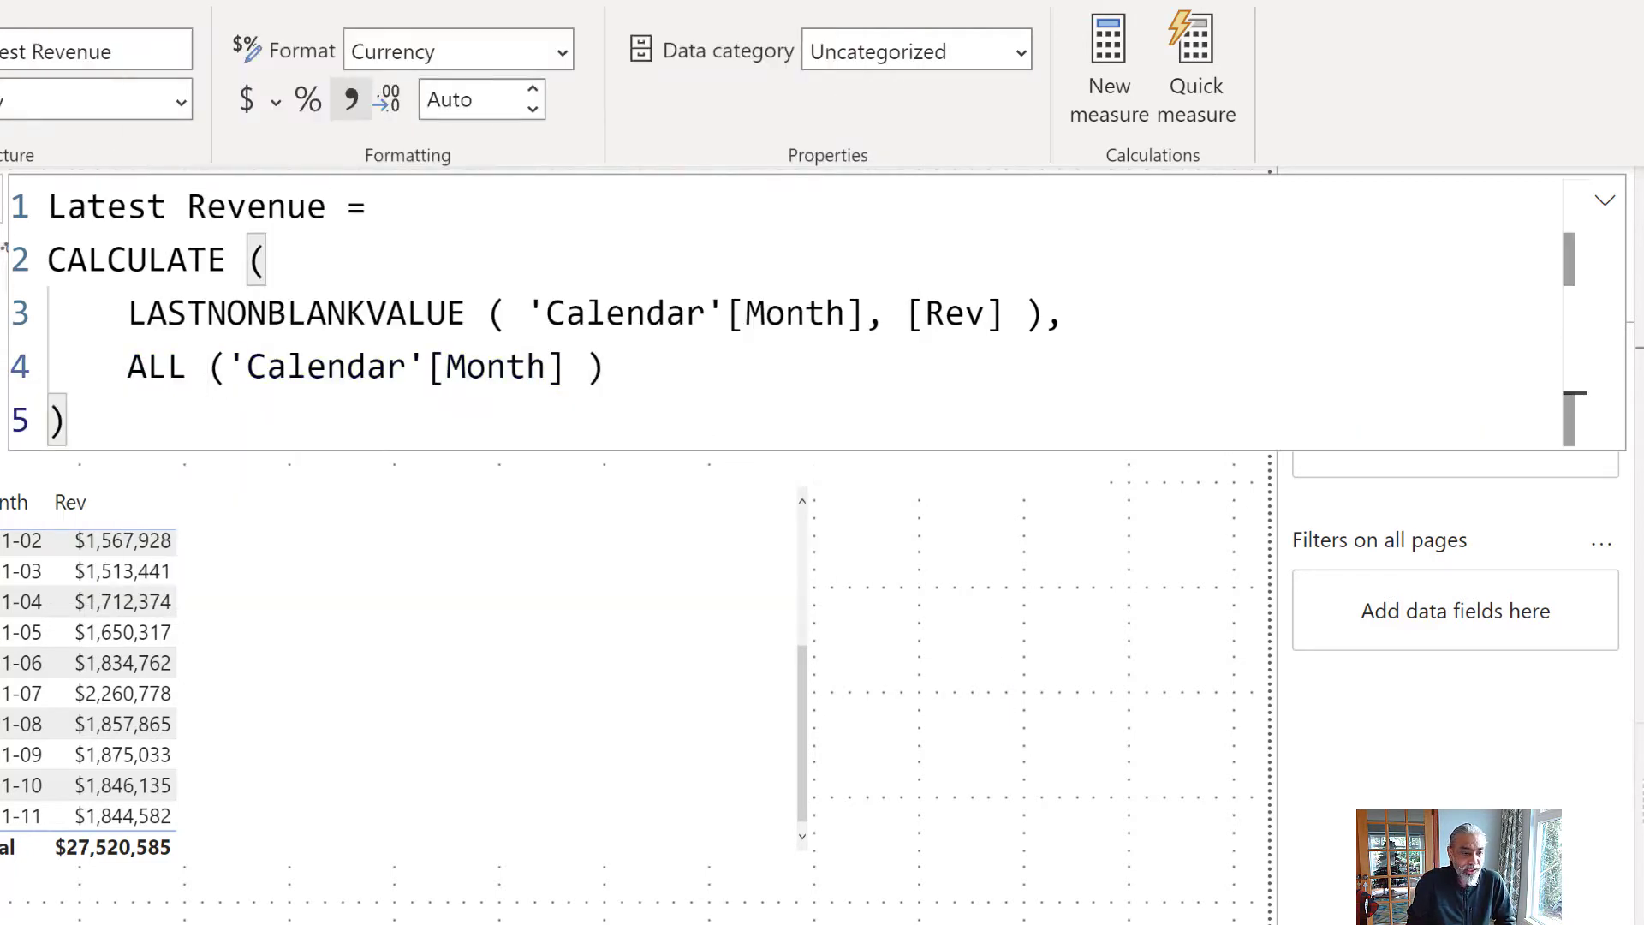
- Set the Latest Revenue measure's decimal places to 0
left_click(486, 107)
left_click(486, 109)
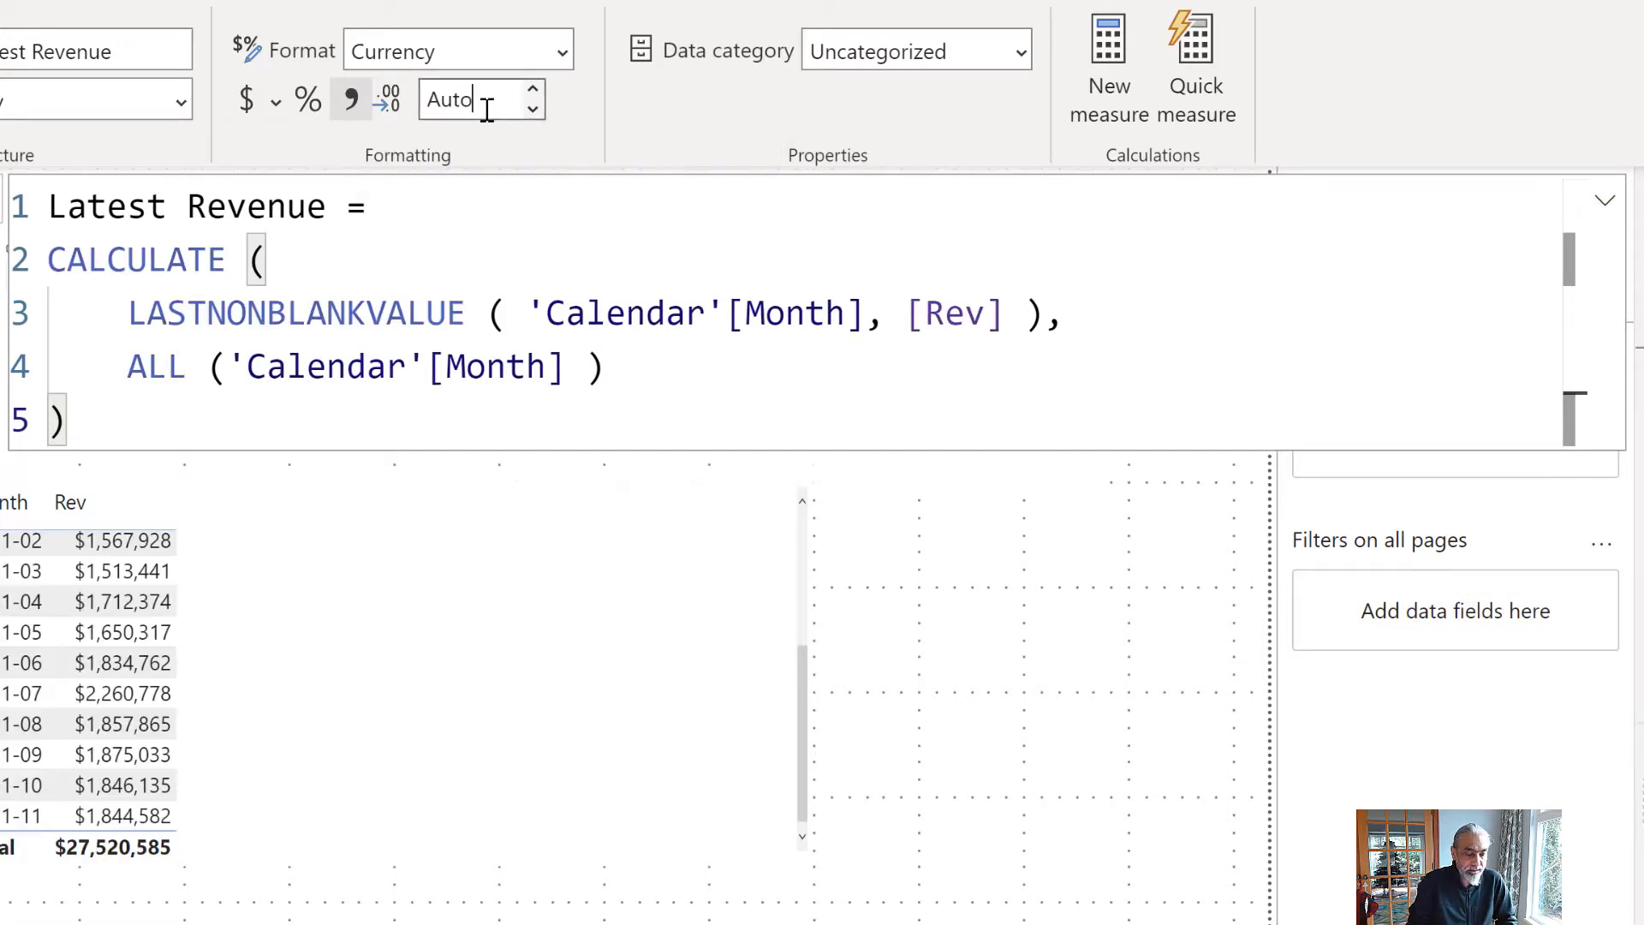
left_click(531, 90)
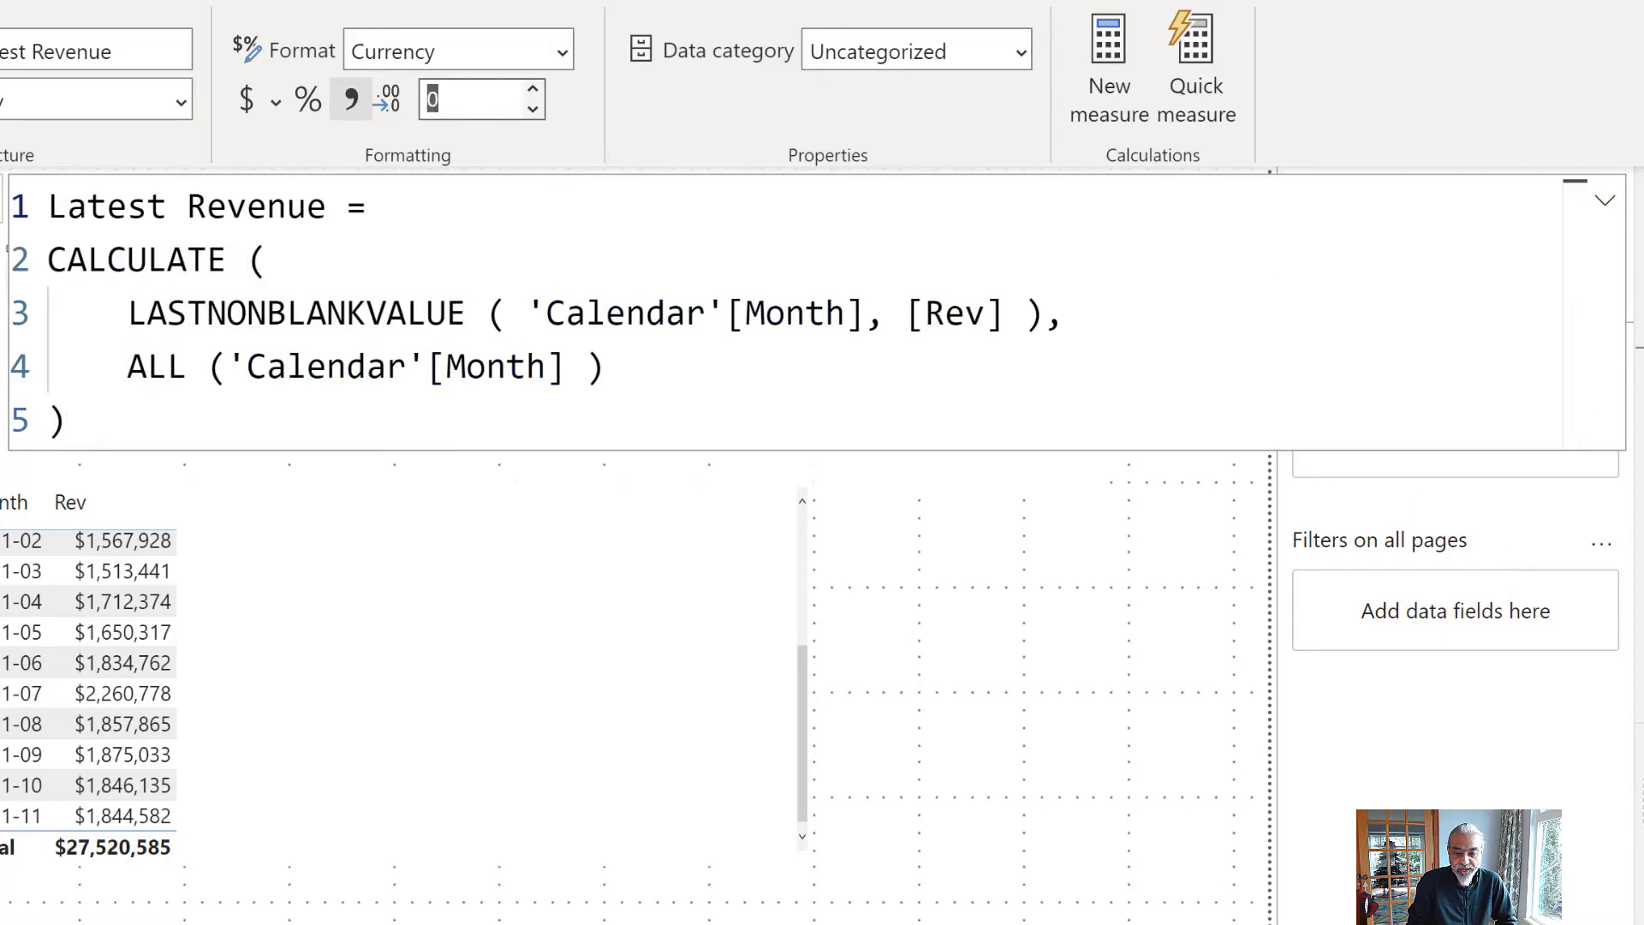
- Add the Latest Revenue measure to the monthly revenue table and check its values down to 2022-12
left_click_drag(1640, 634, 312, 614)
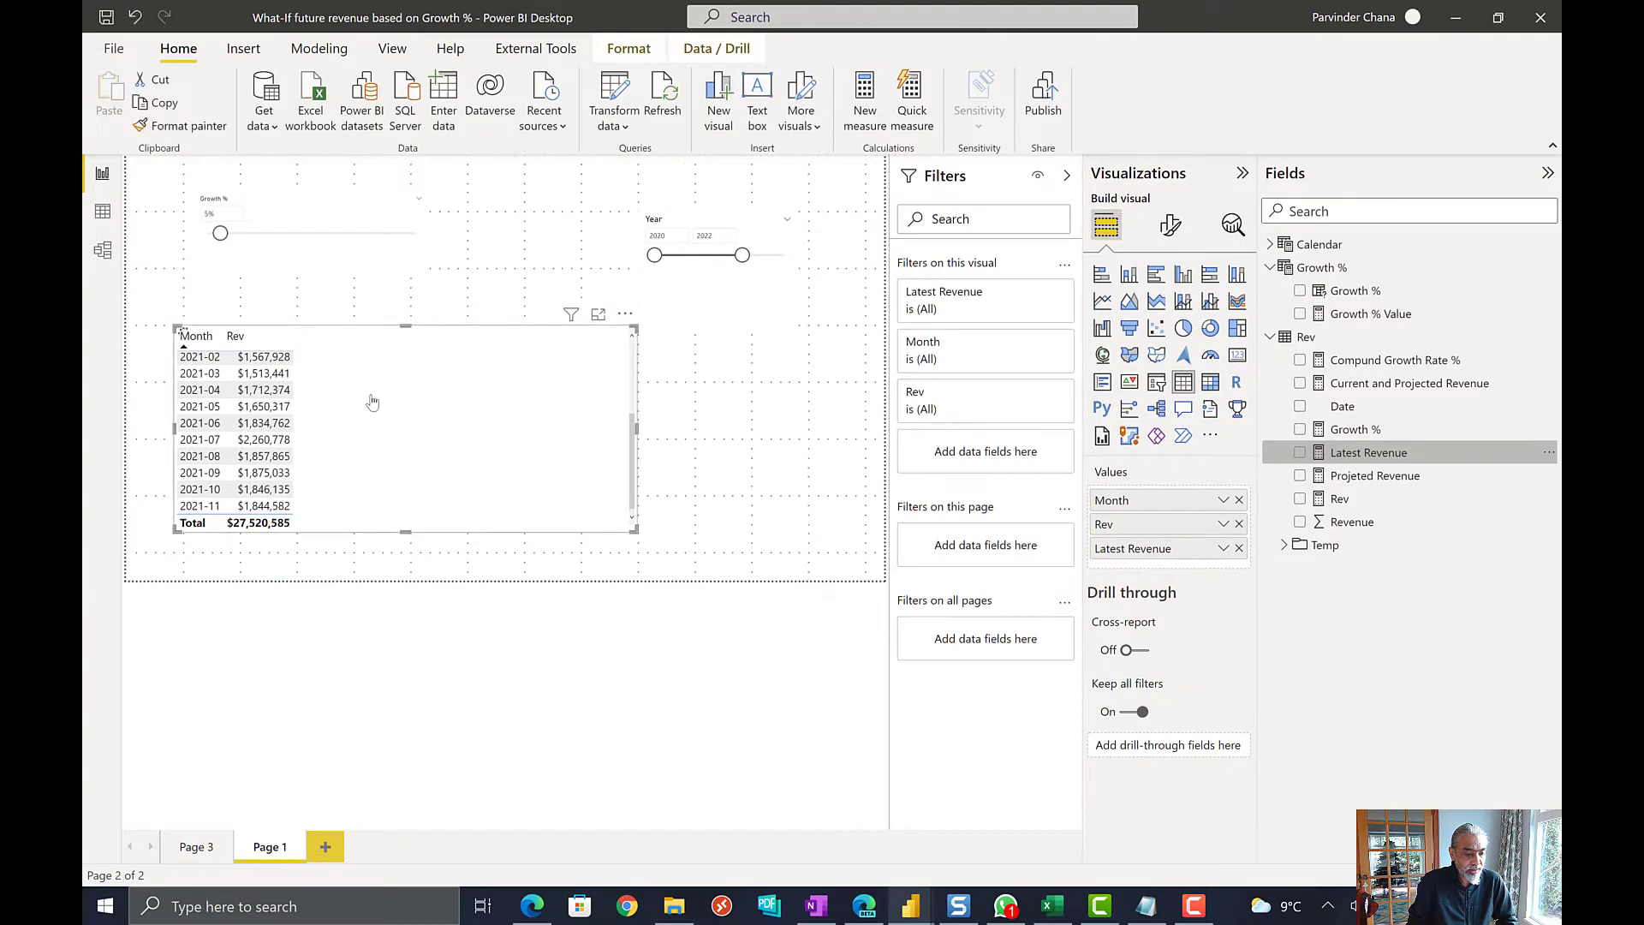
scroll(244, 411, "down", 3)
mouse_move(267, 420)
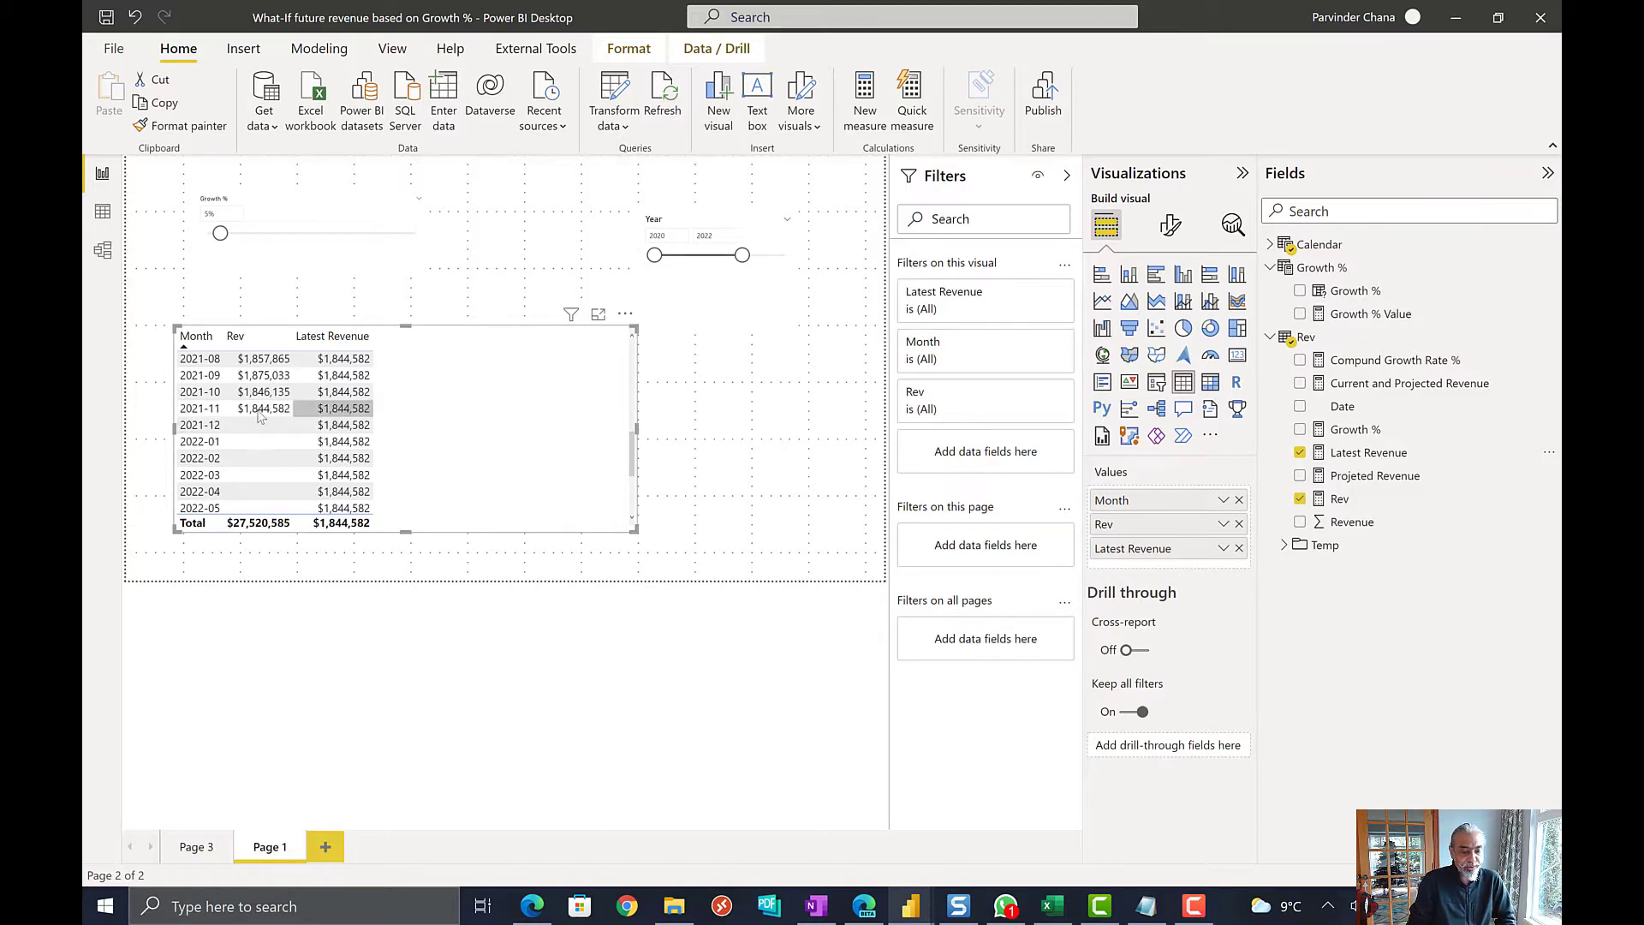
scroll(347, 413, "down", 4)
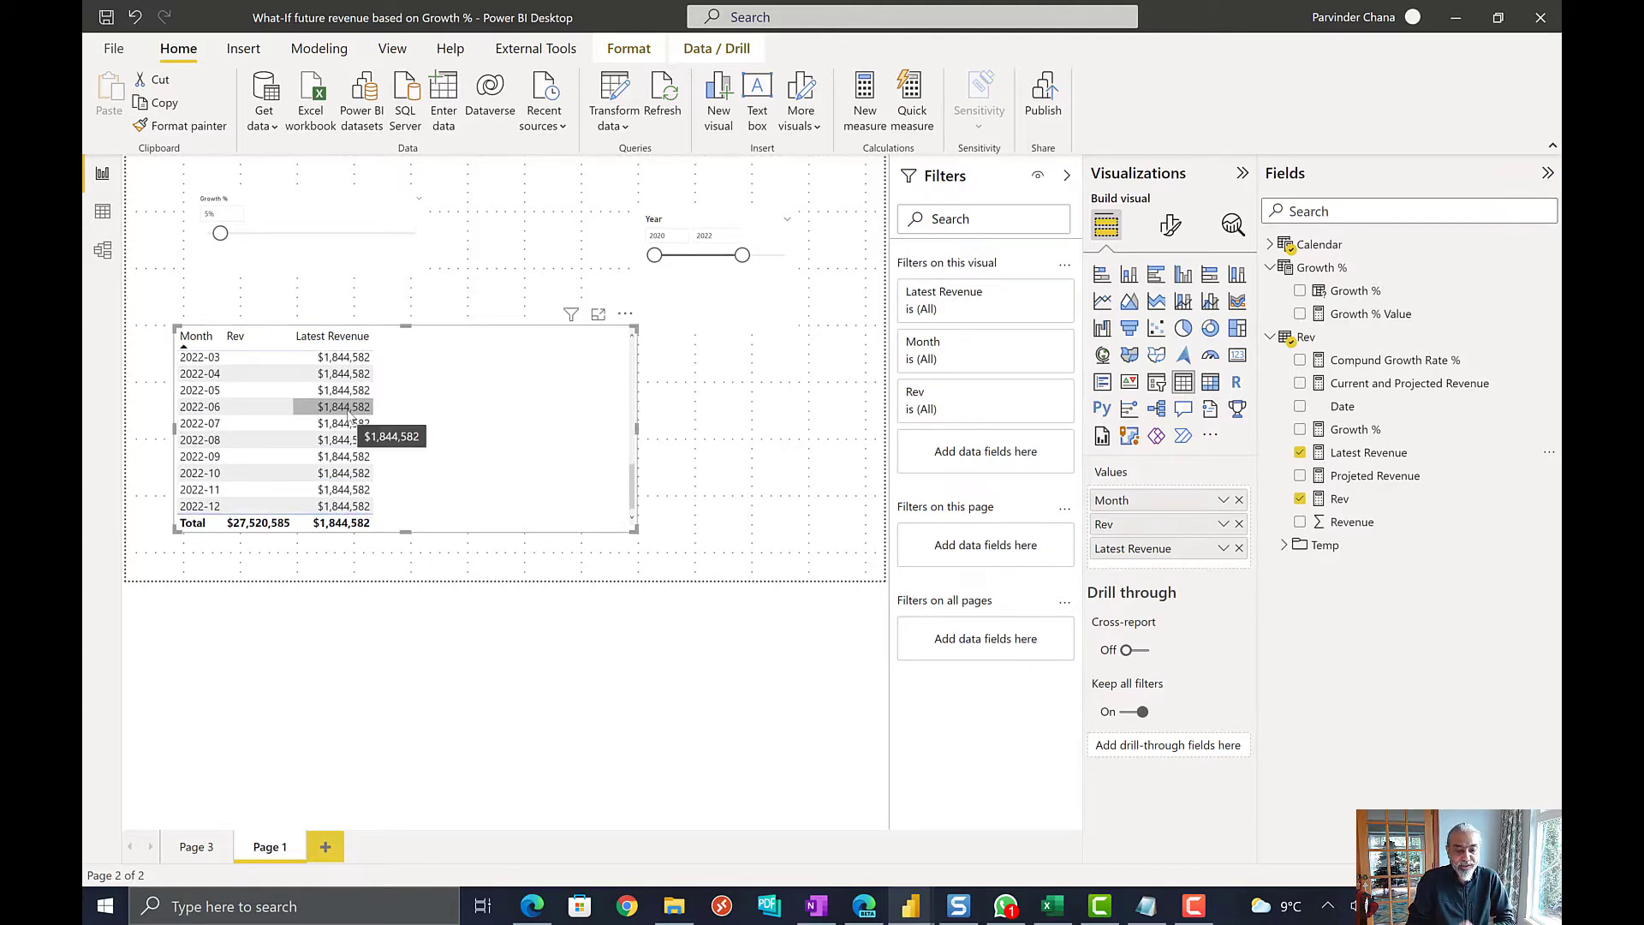
mouse_move(358, 477)
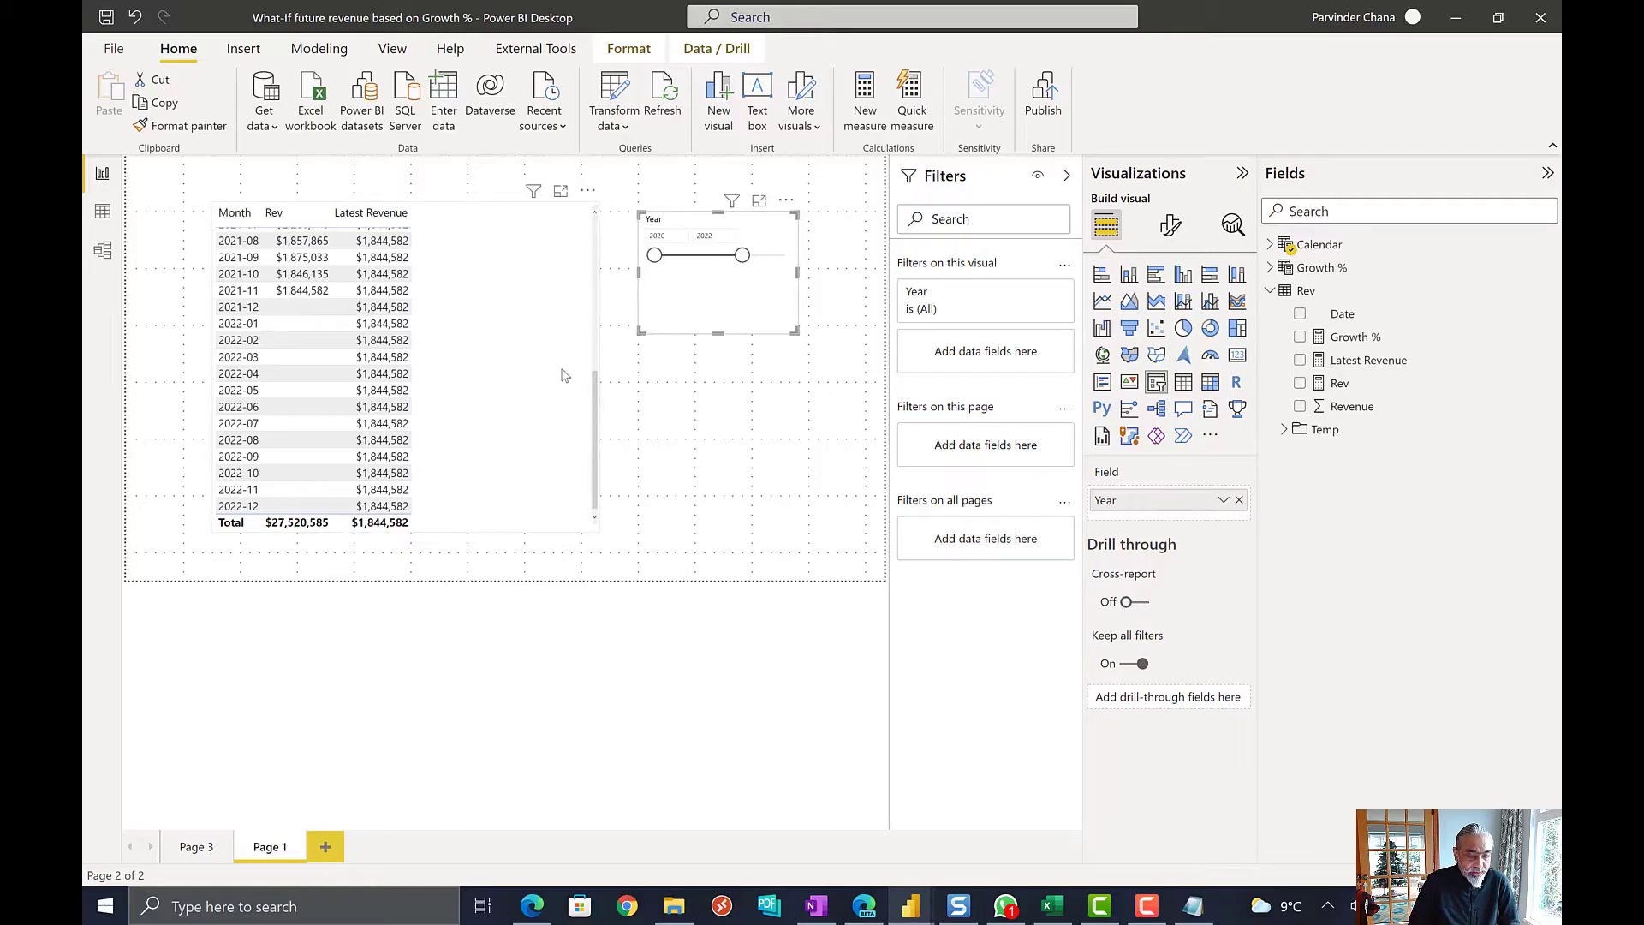
- Open the formula of the Growth % measure in the Rev table for review
left_click(1375, 347)
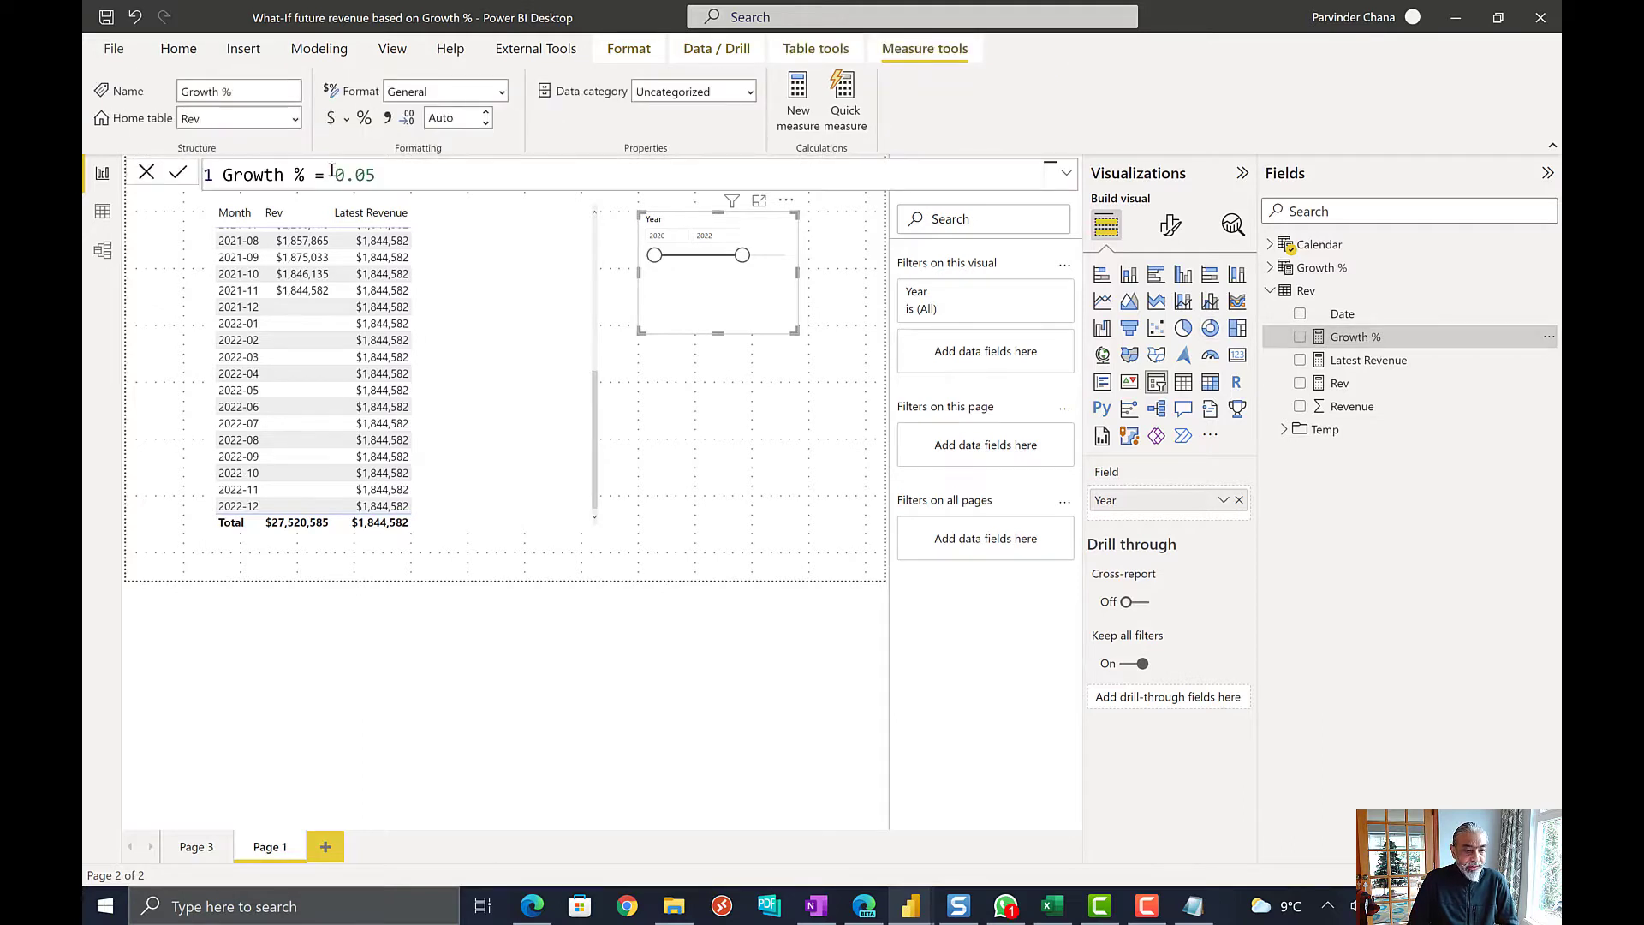
left_click(397, 174)
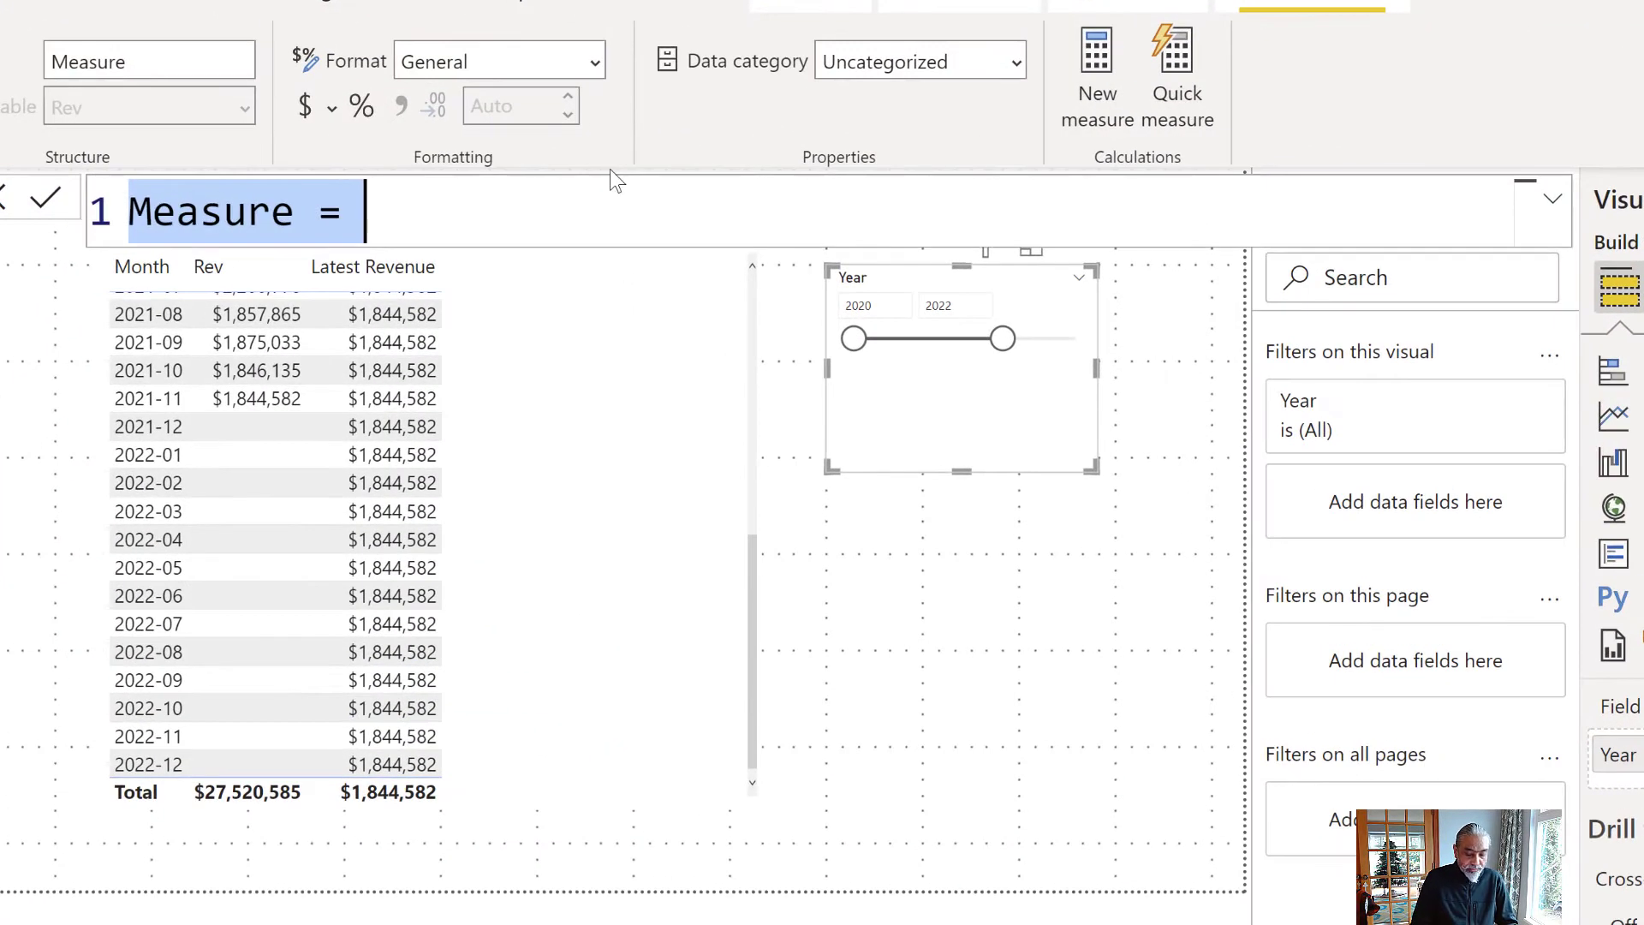
- Create a new measure in the Rev table named Compund Growth Rate %, with its formula starting on a new line
type("Computer")
key("BackSpace")
key("BackSpace")
key("BackSpace")
key("BackSpace")
type("nd Growth Rate % =")
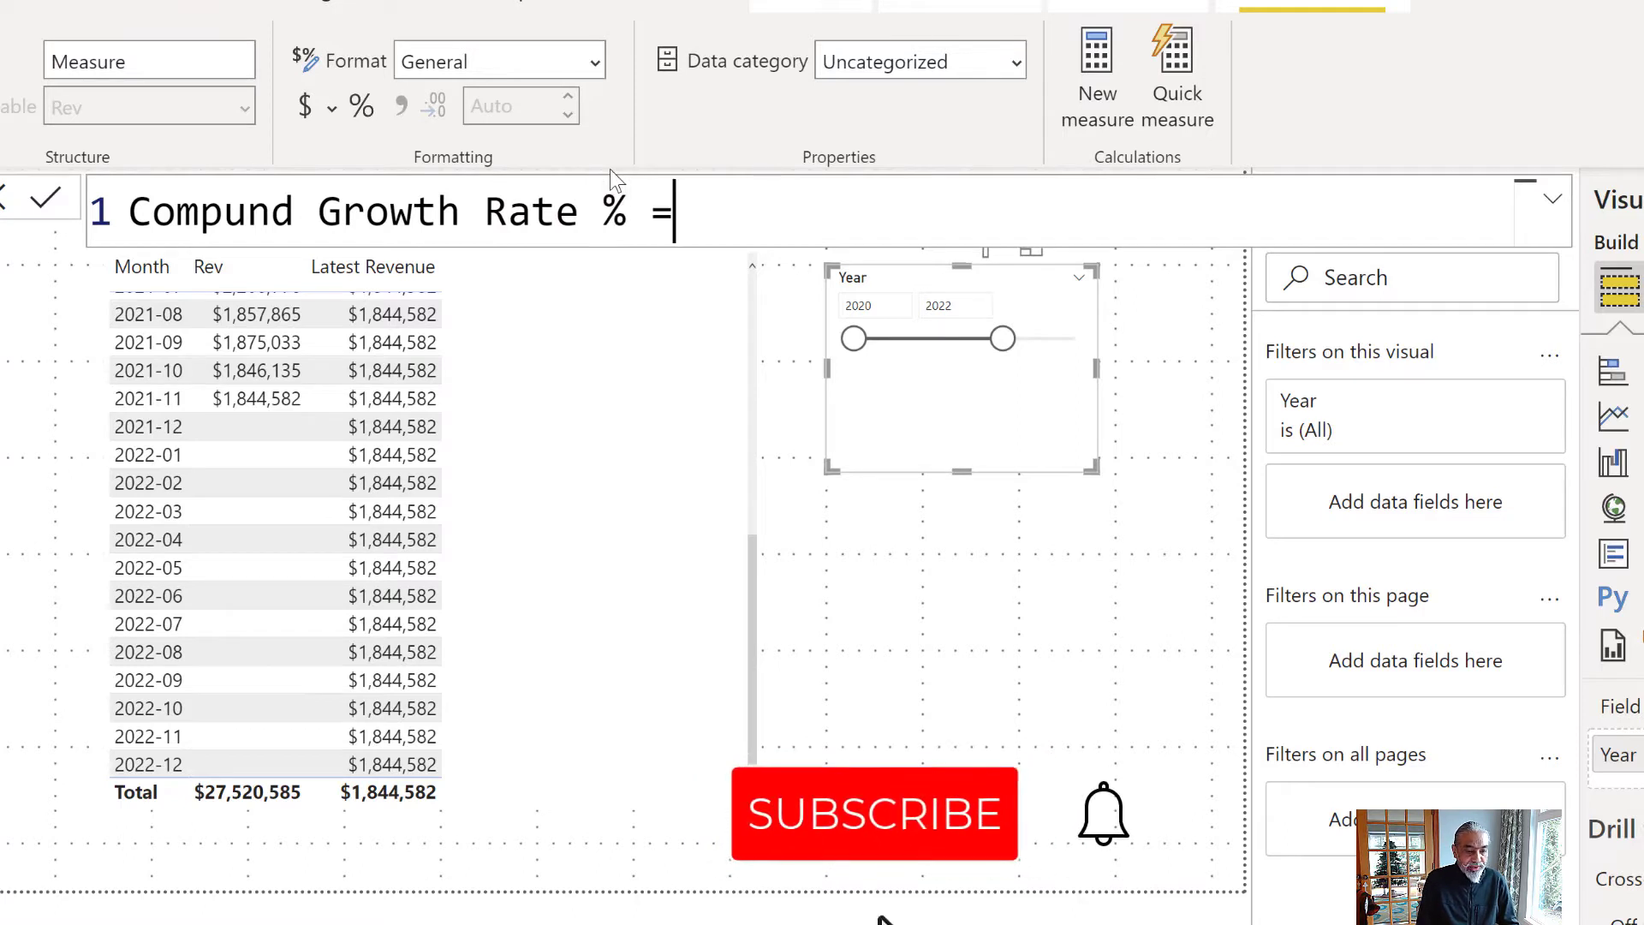
key("shift+Return")
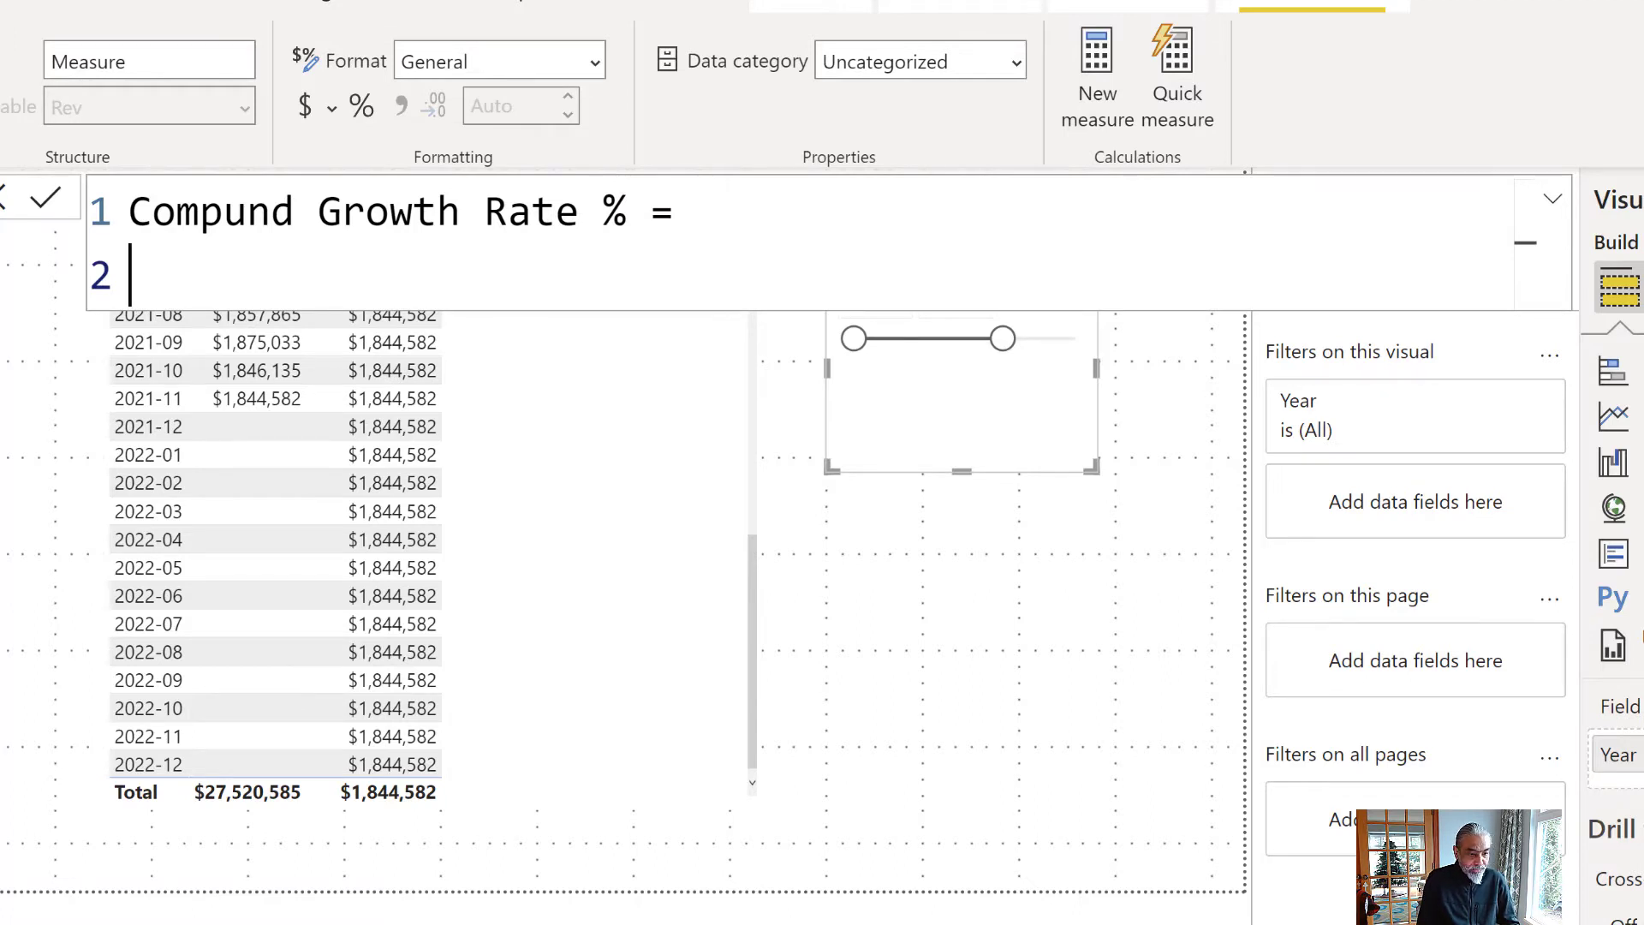
- Declare a variable named __visibleLastMonth in the growth rate measure, with its expression on the next line
type("VAR __")
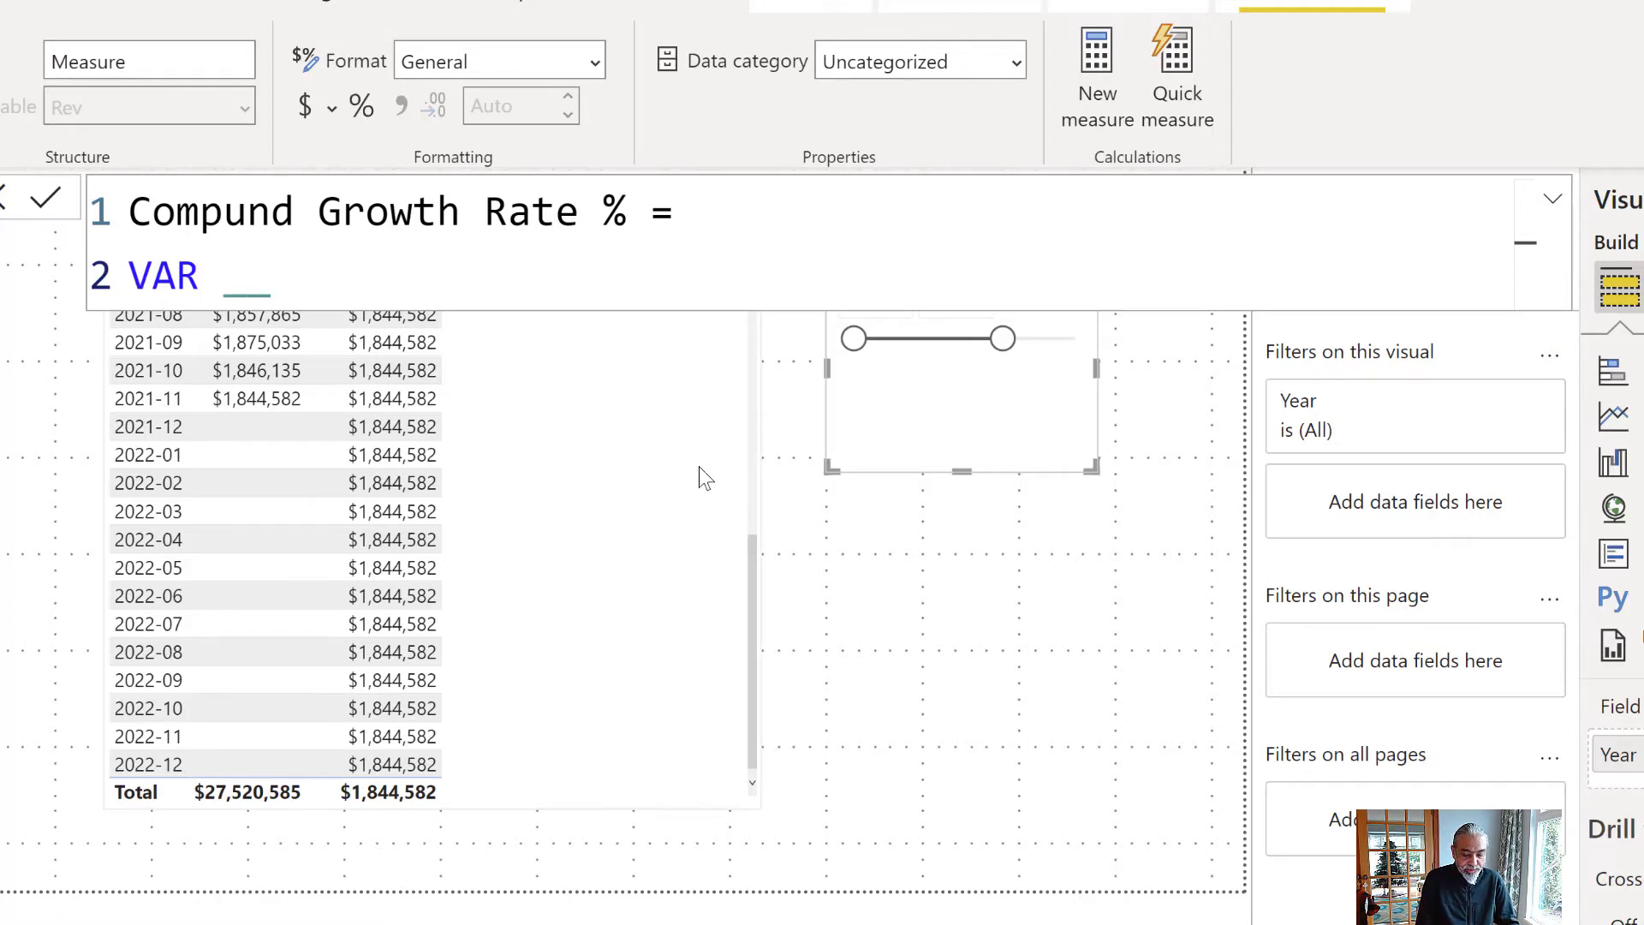
type("visible")
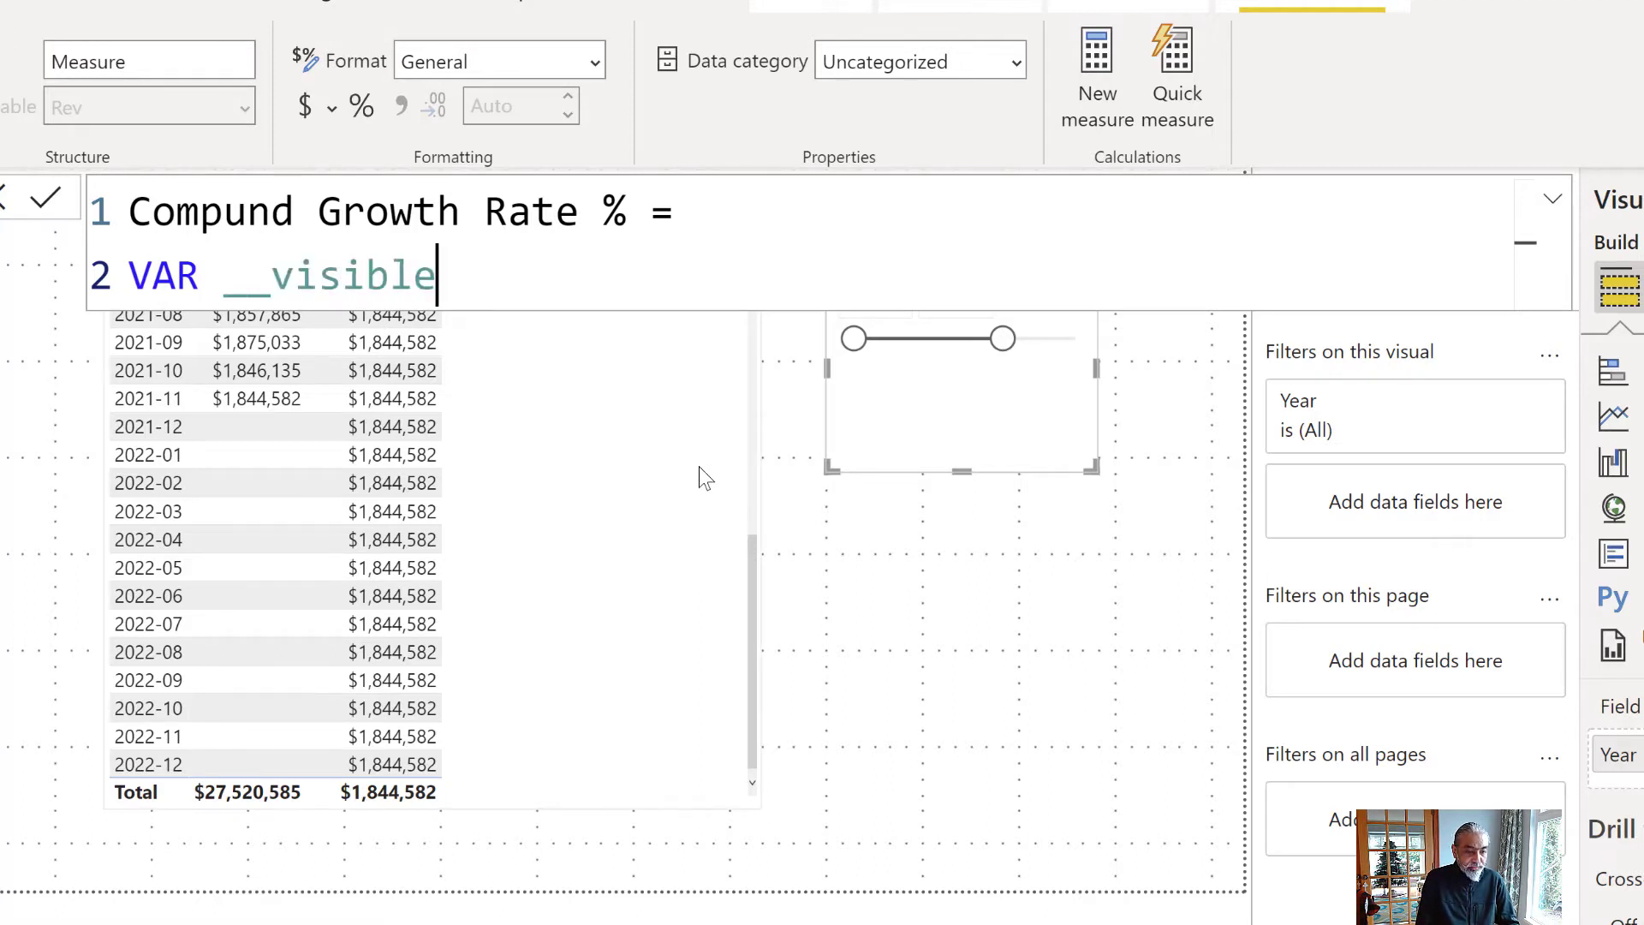
type("LastMon")
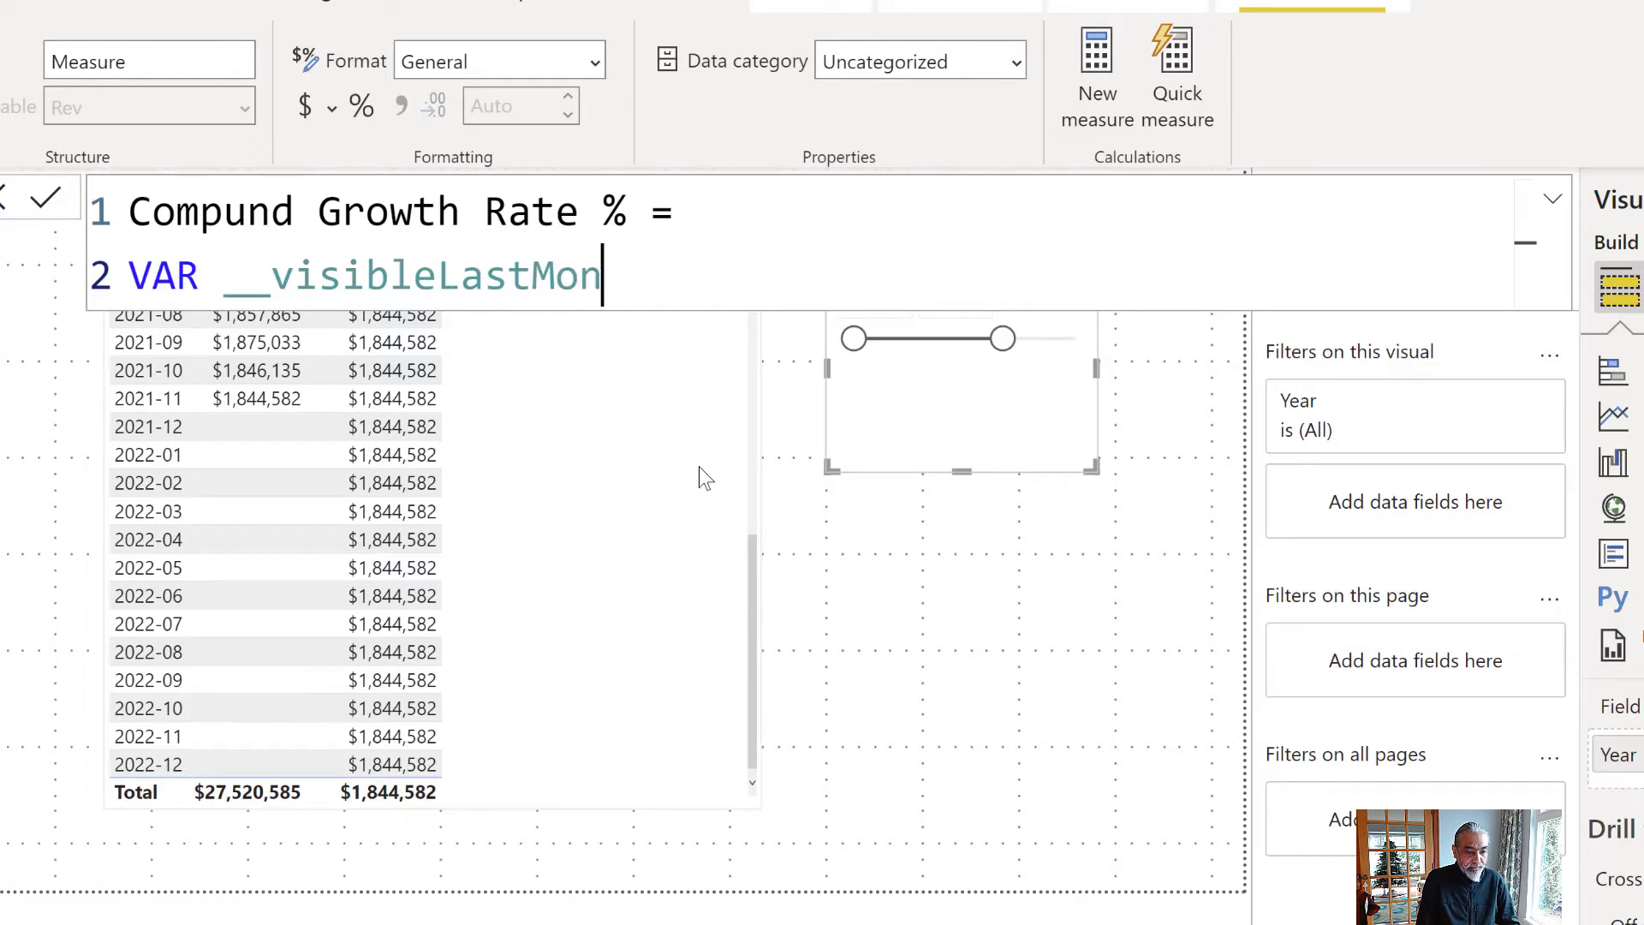
type("th = C")
key("BackSpace")
key("shift+Return")
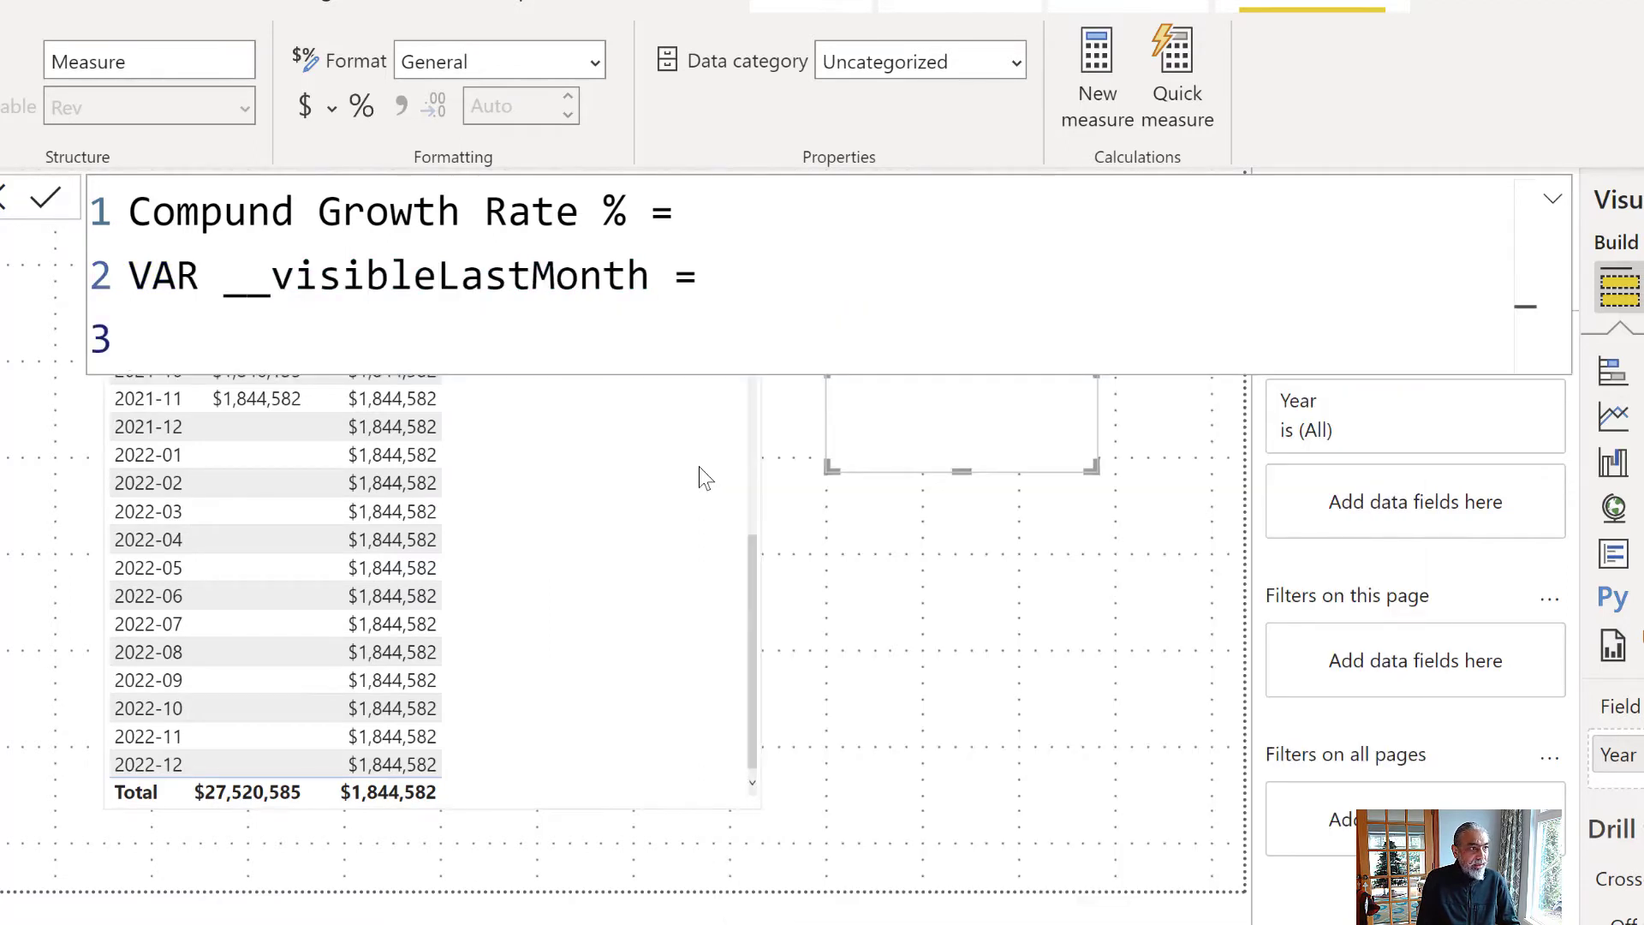
- Start the variable's expression with CALCULATE, using LASTNONBLANK of 'Calendar'[Date] and [Rev] as its first argument
type("CALCULATE (")
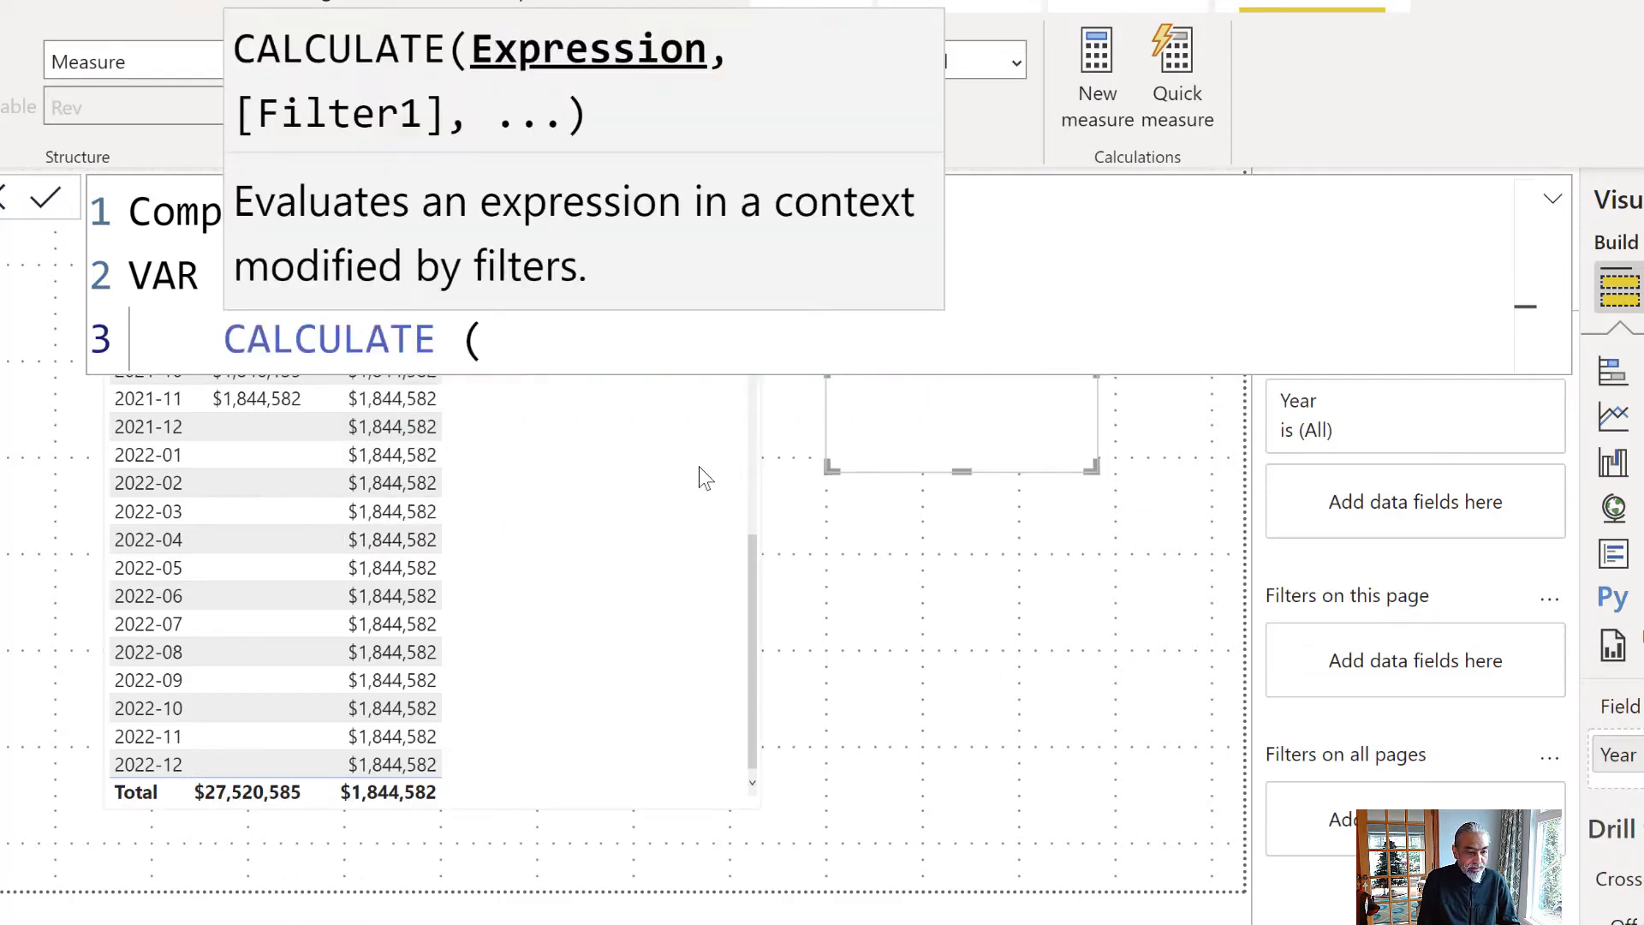
key("shift+Return")
type("LASTNO")
key("Down")
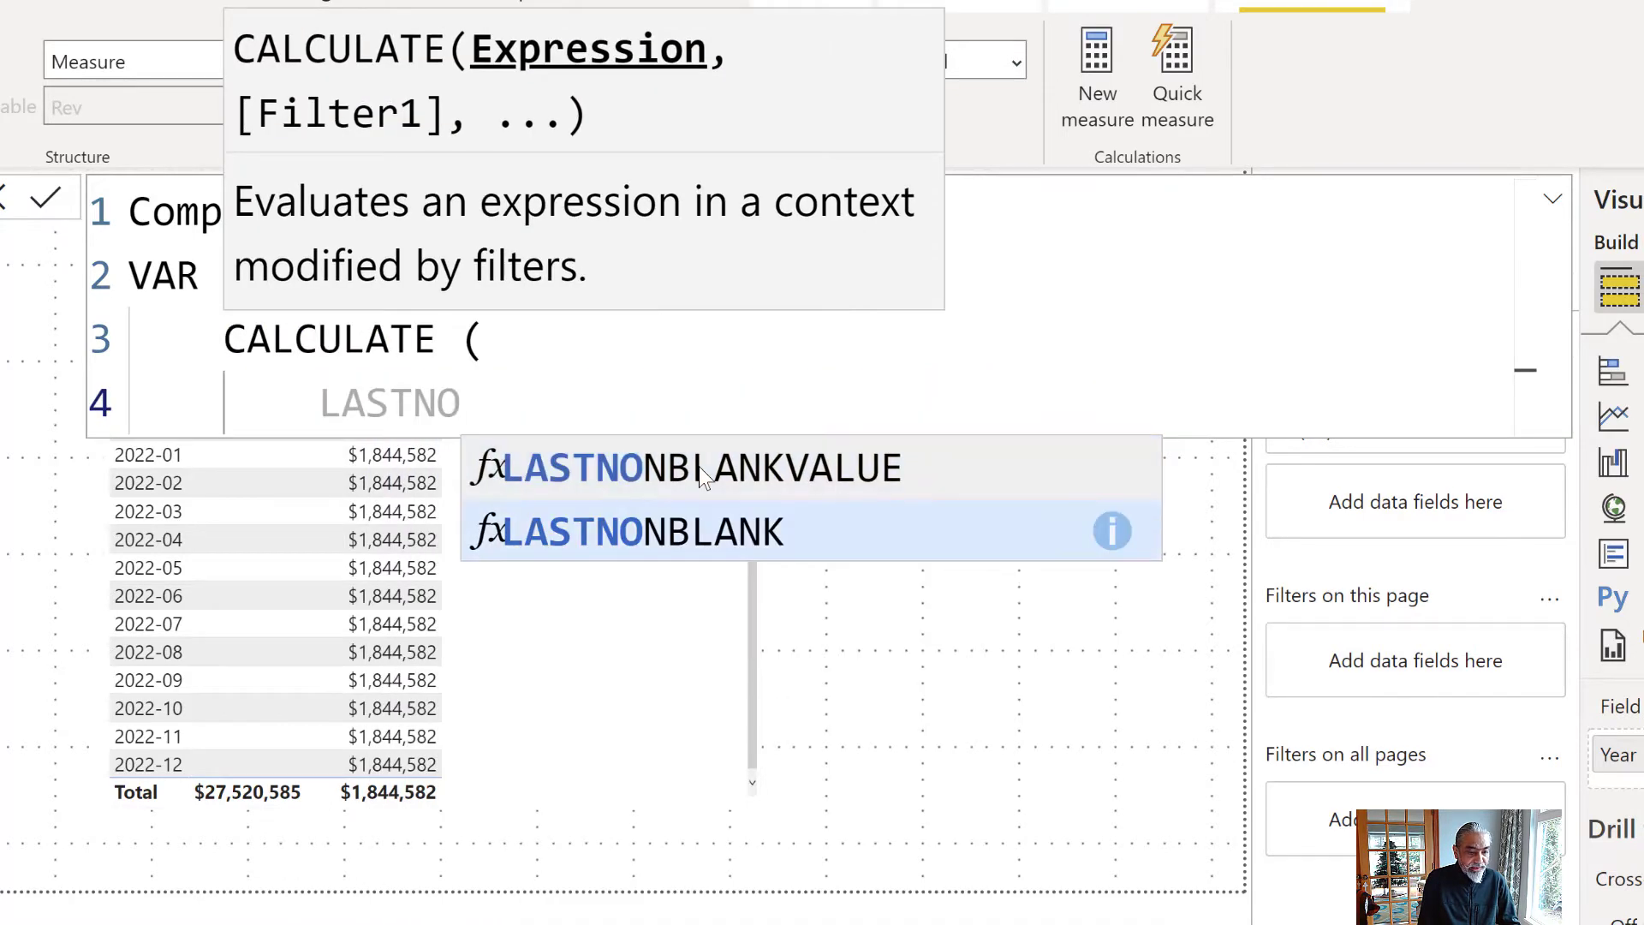
key("Tab")
type("'")
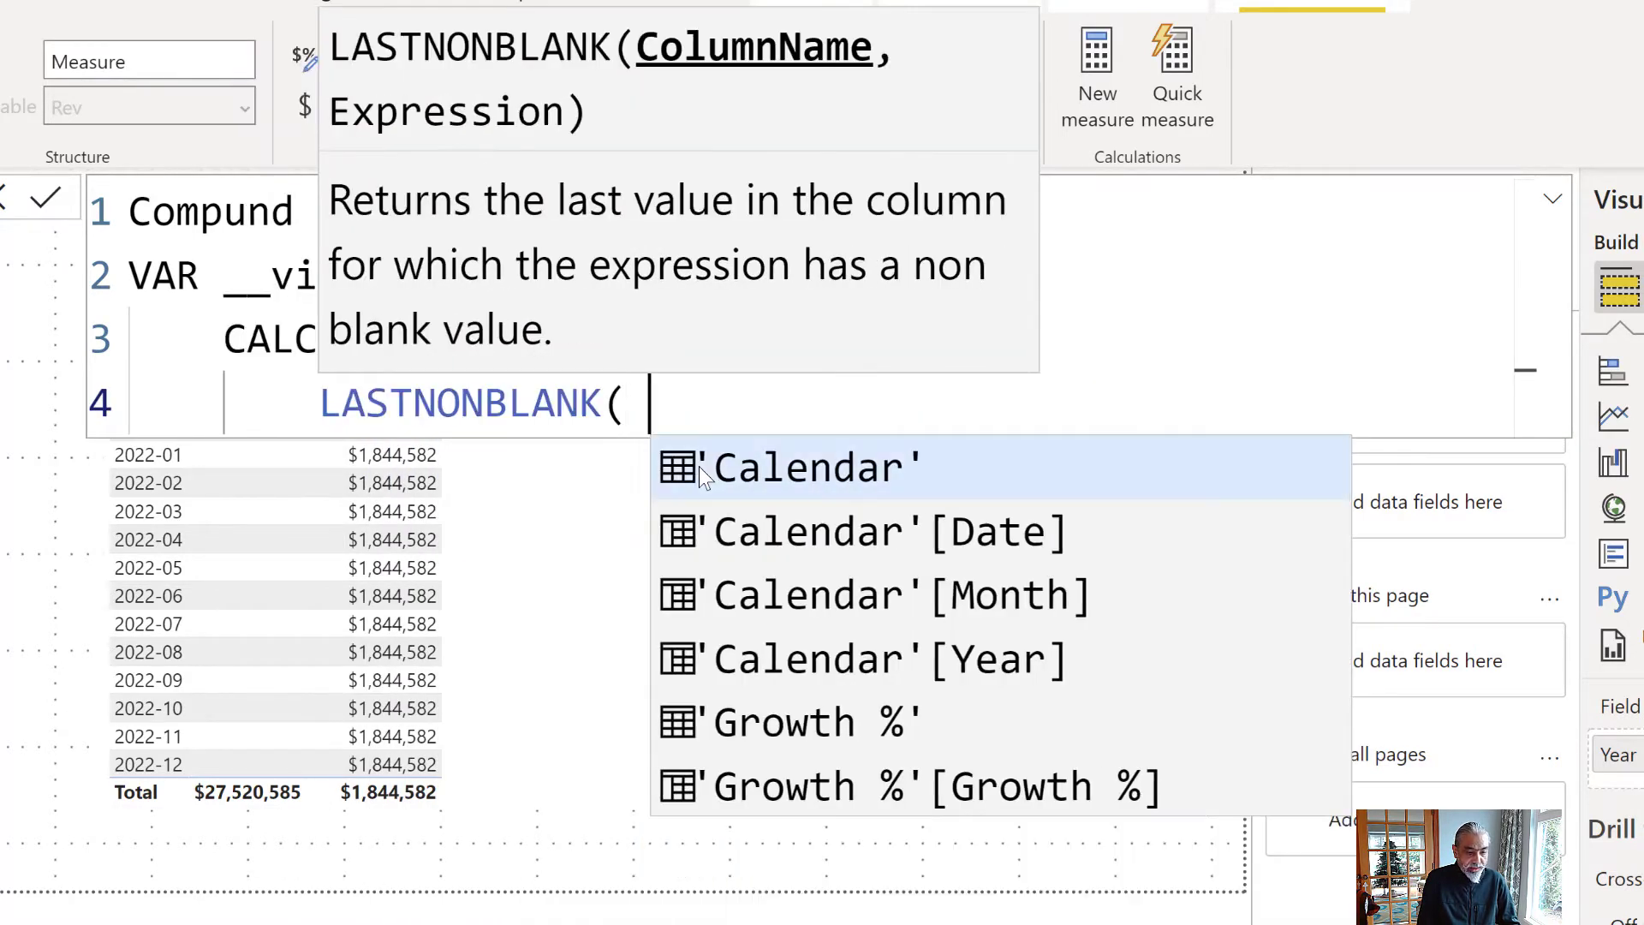
key("Down")
key("Tab")
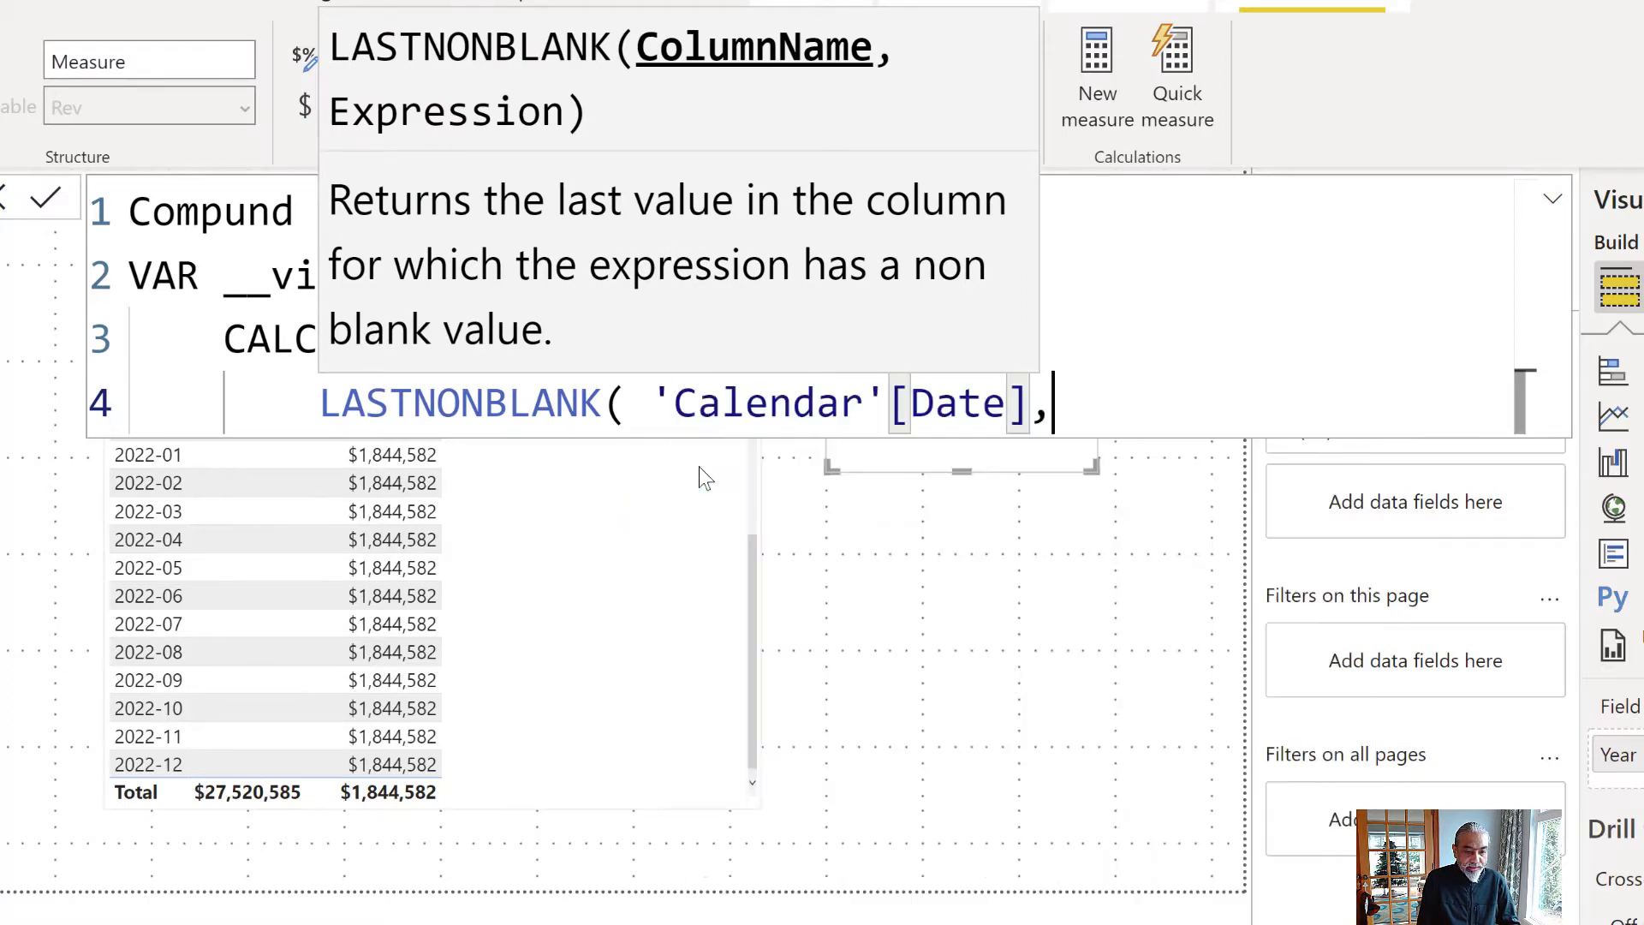
type(", [Rev")
key("Down")
key("Down")
key("Tab")
type("),")
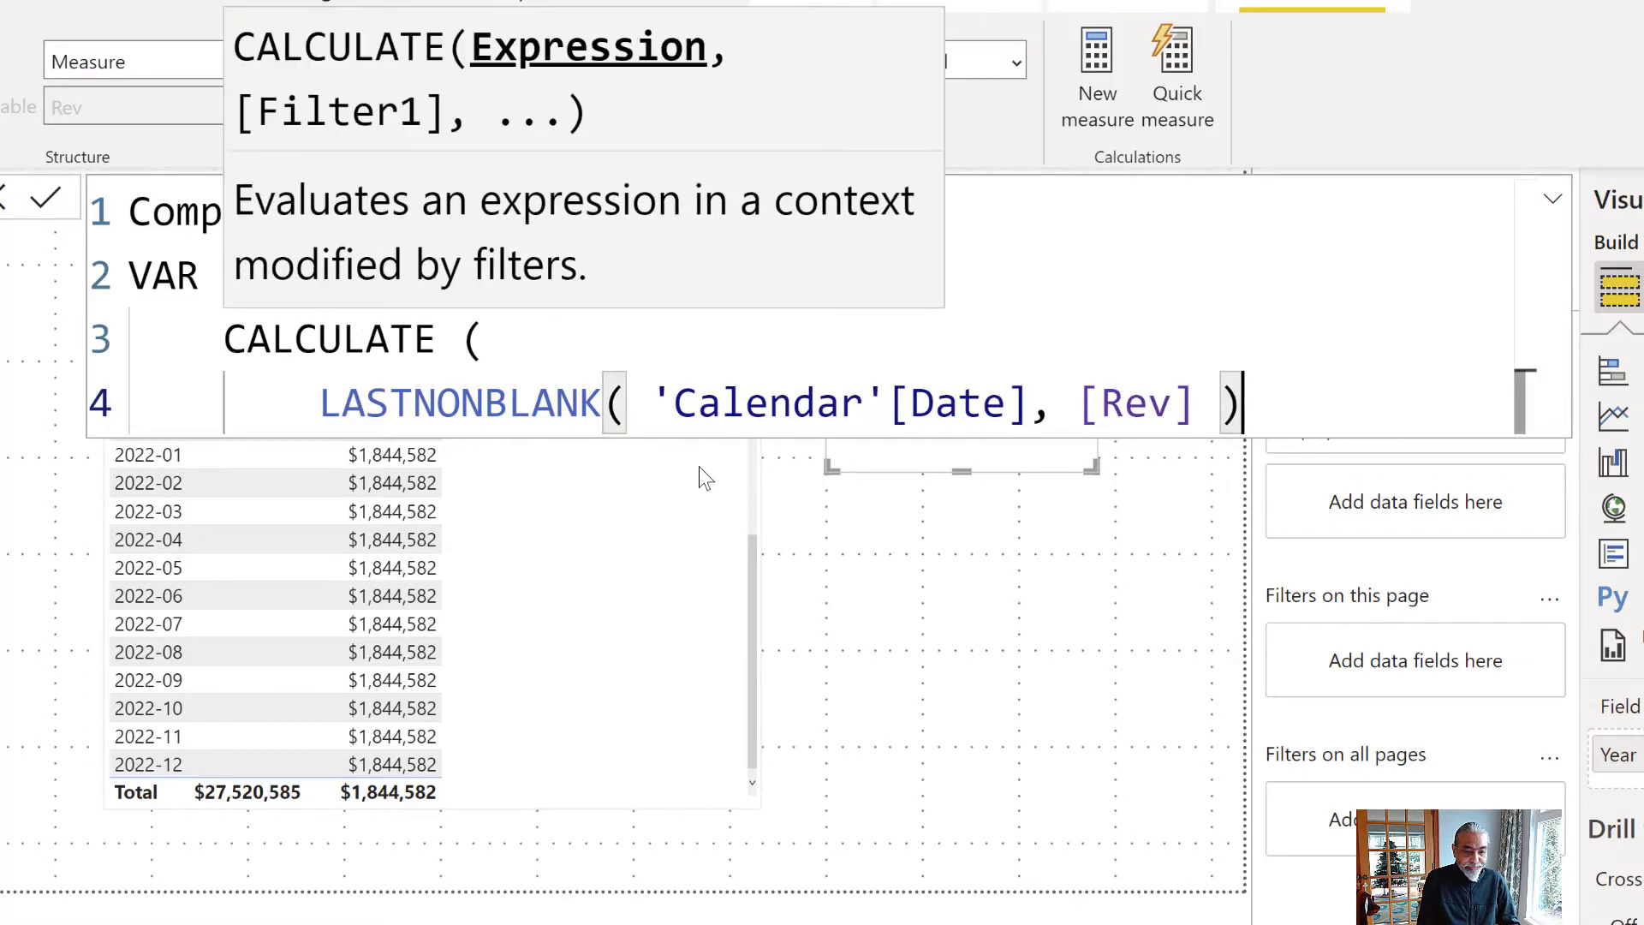
- Add REMOVEFILTERS on 'Calendar'[Month] as the filter argument and close the CALCULATE expression
key("shift+Return")
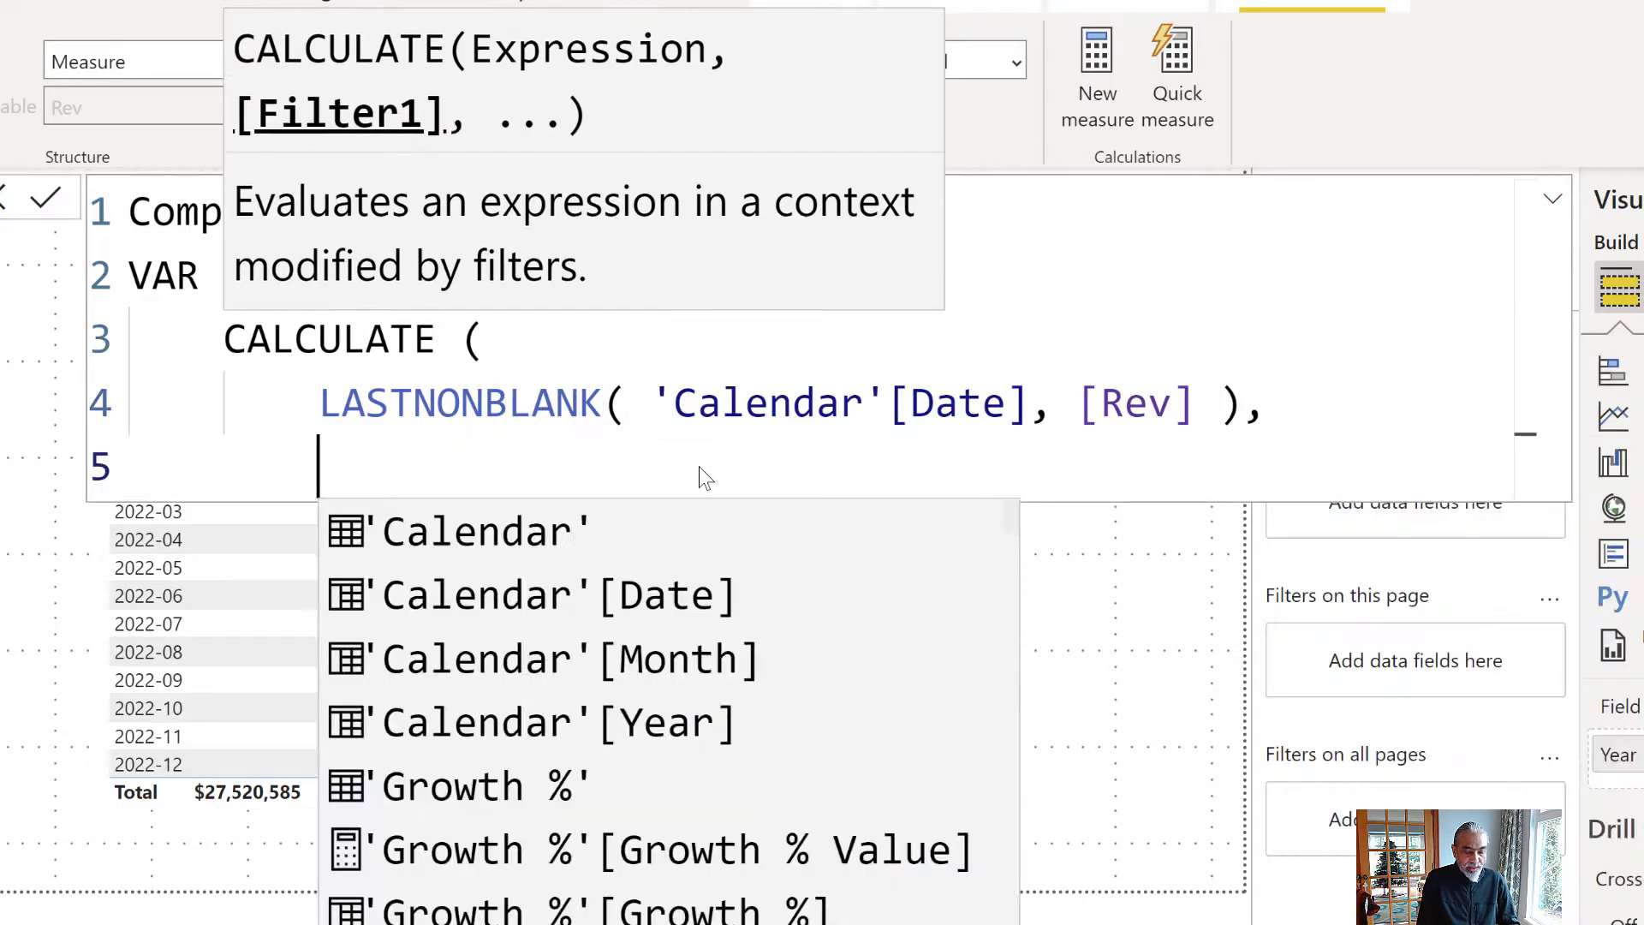
type("REMOVE")
key("Tab")
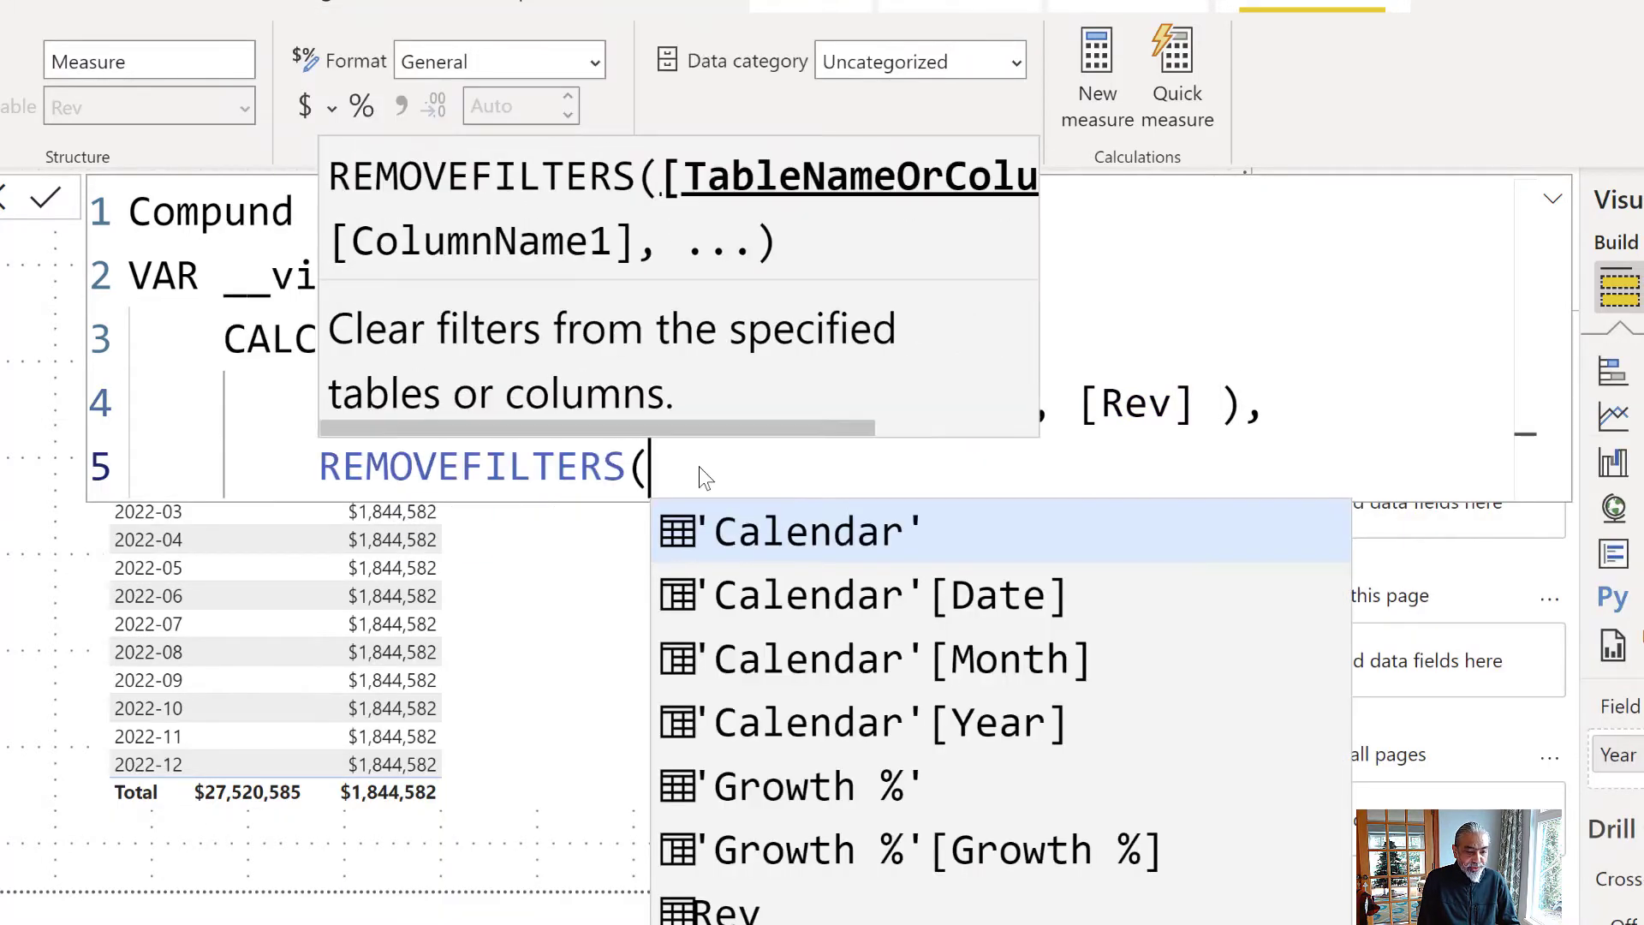
key("BackSpace")
type("( '")
key("Down")
key("Down")
key("Tab")
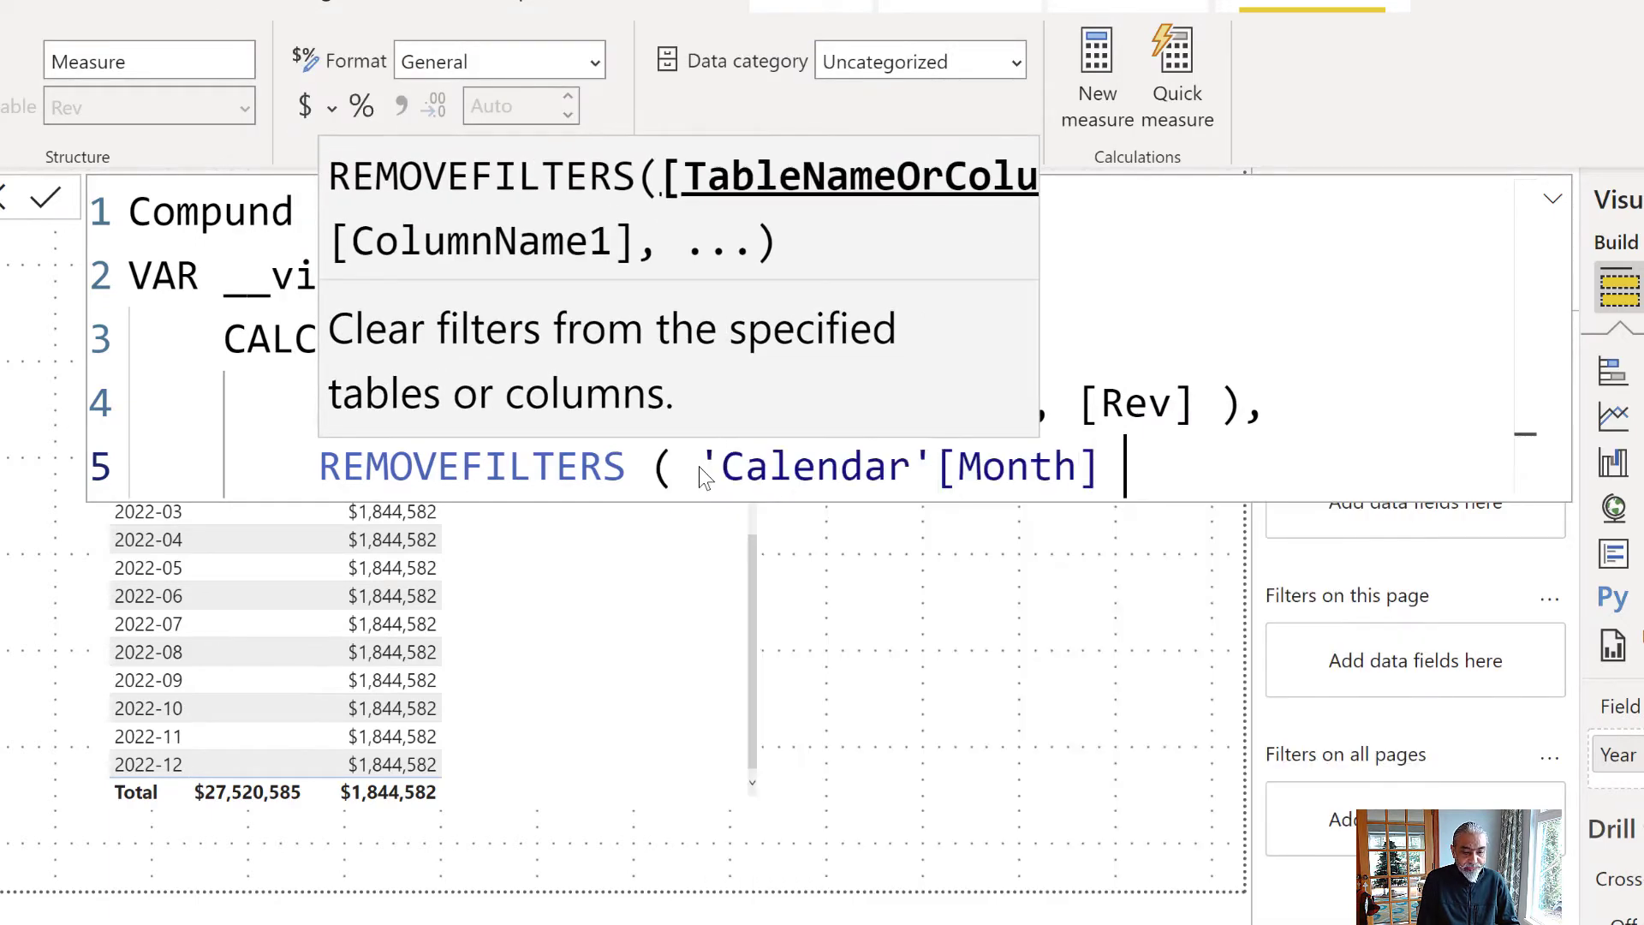
type(")")
key("shift+Return")
type(")")
key("shift+Return")
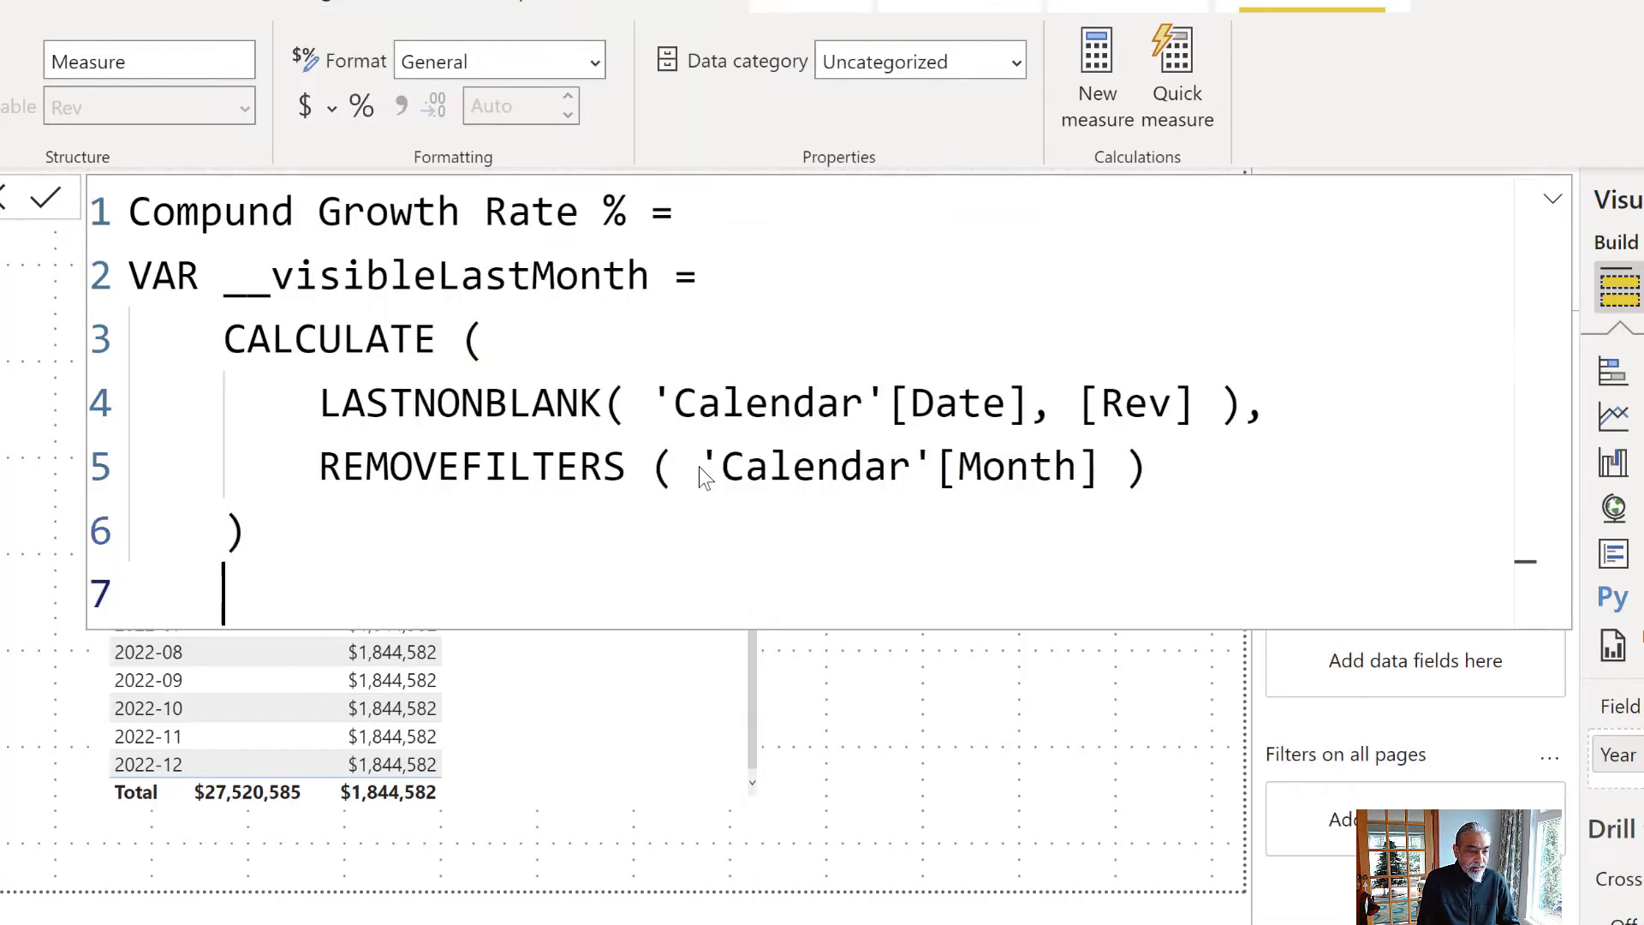
- Return __visibleLastMonth from the measure, commit it and collapse the formula editor
type("RETURN __vi")
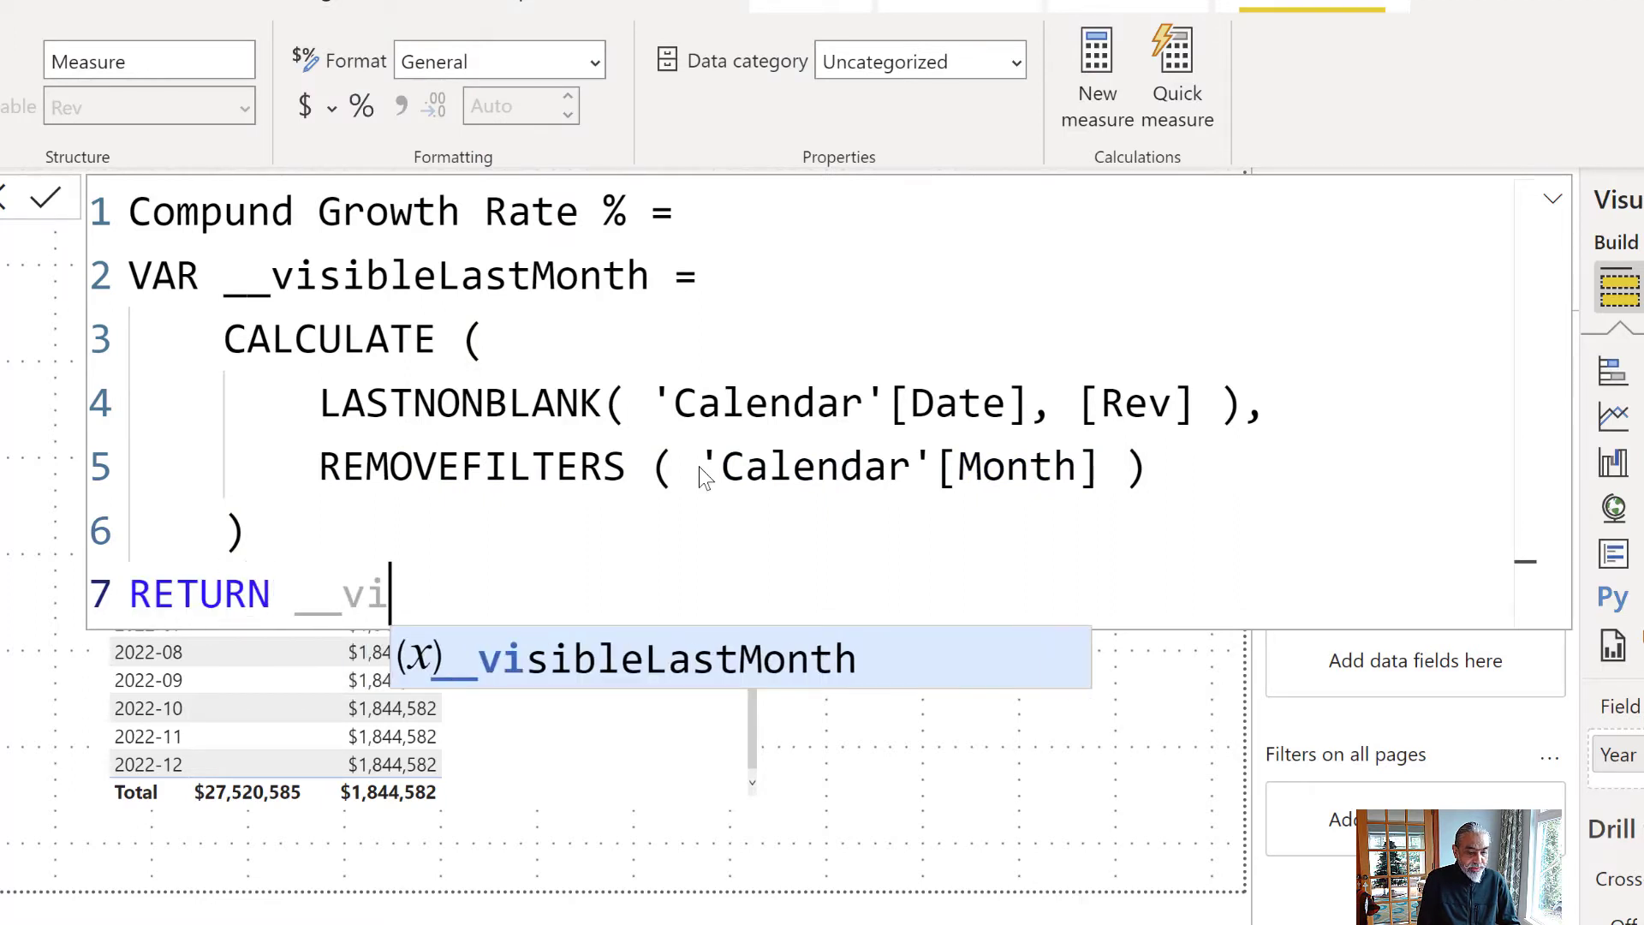
key("Tab")
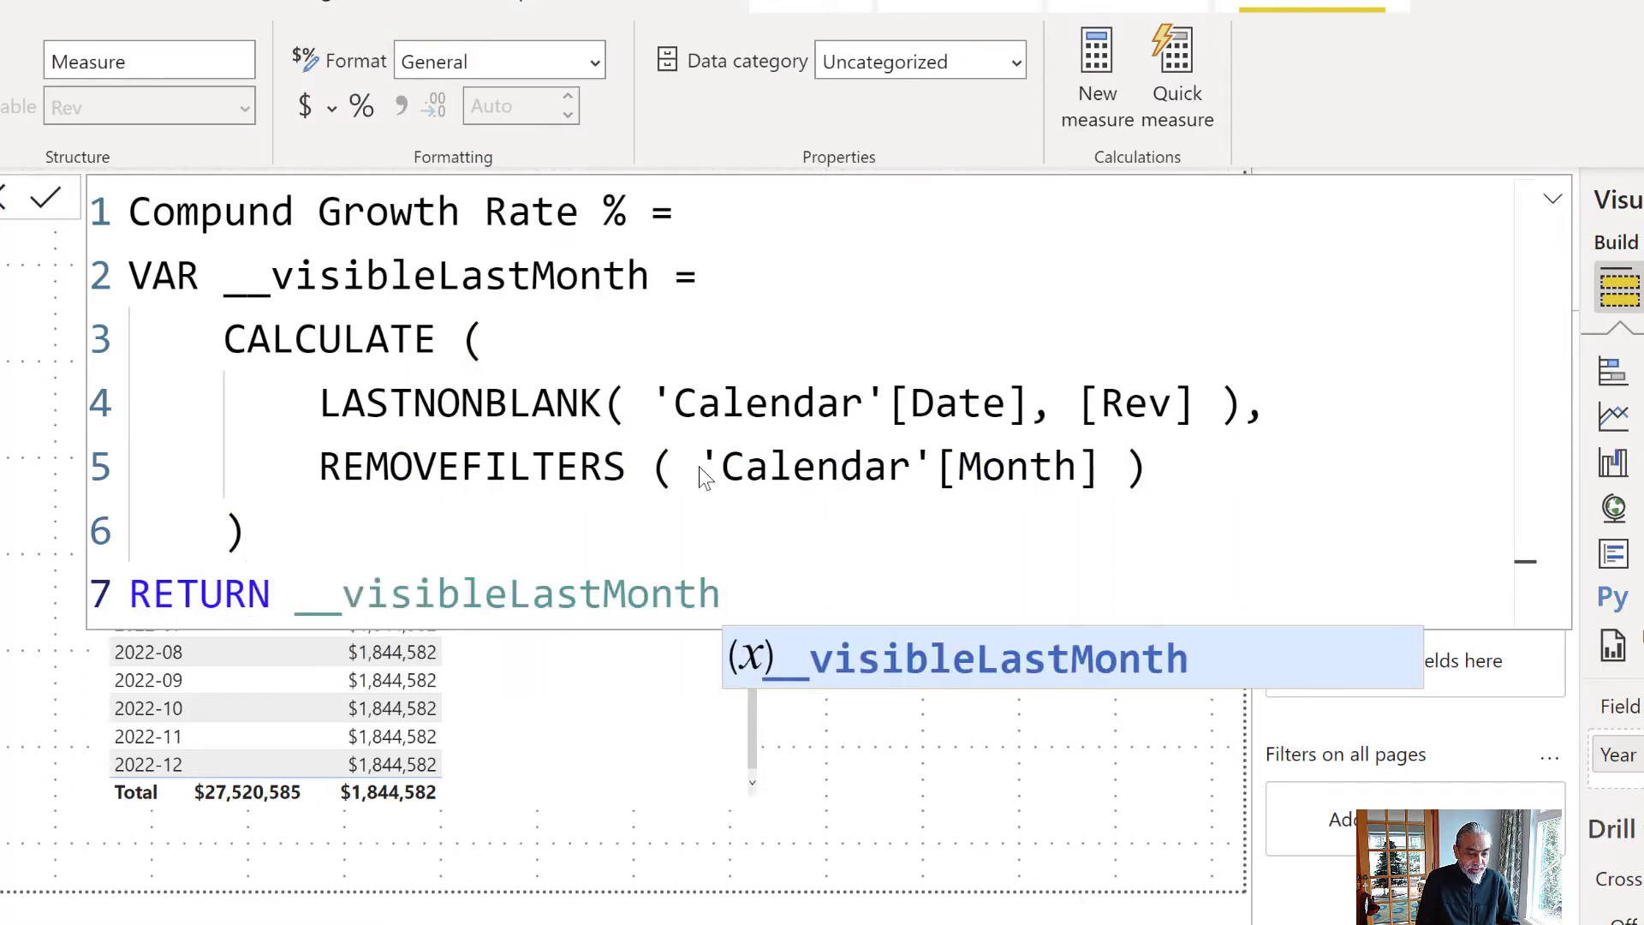
left_click(34, 206)
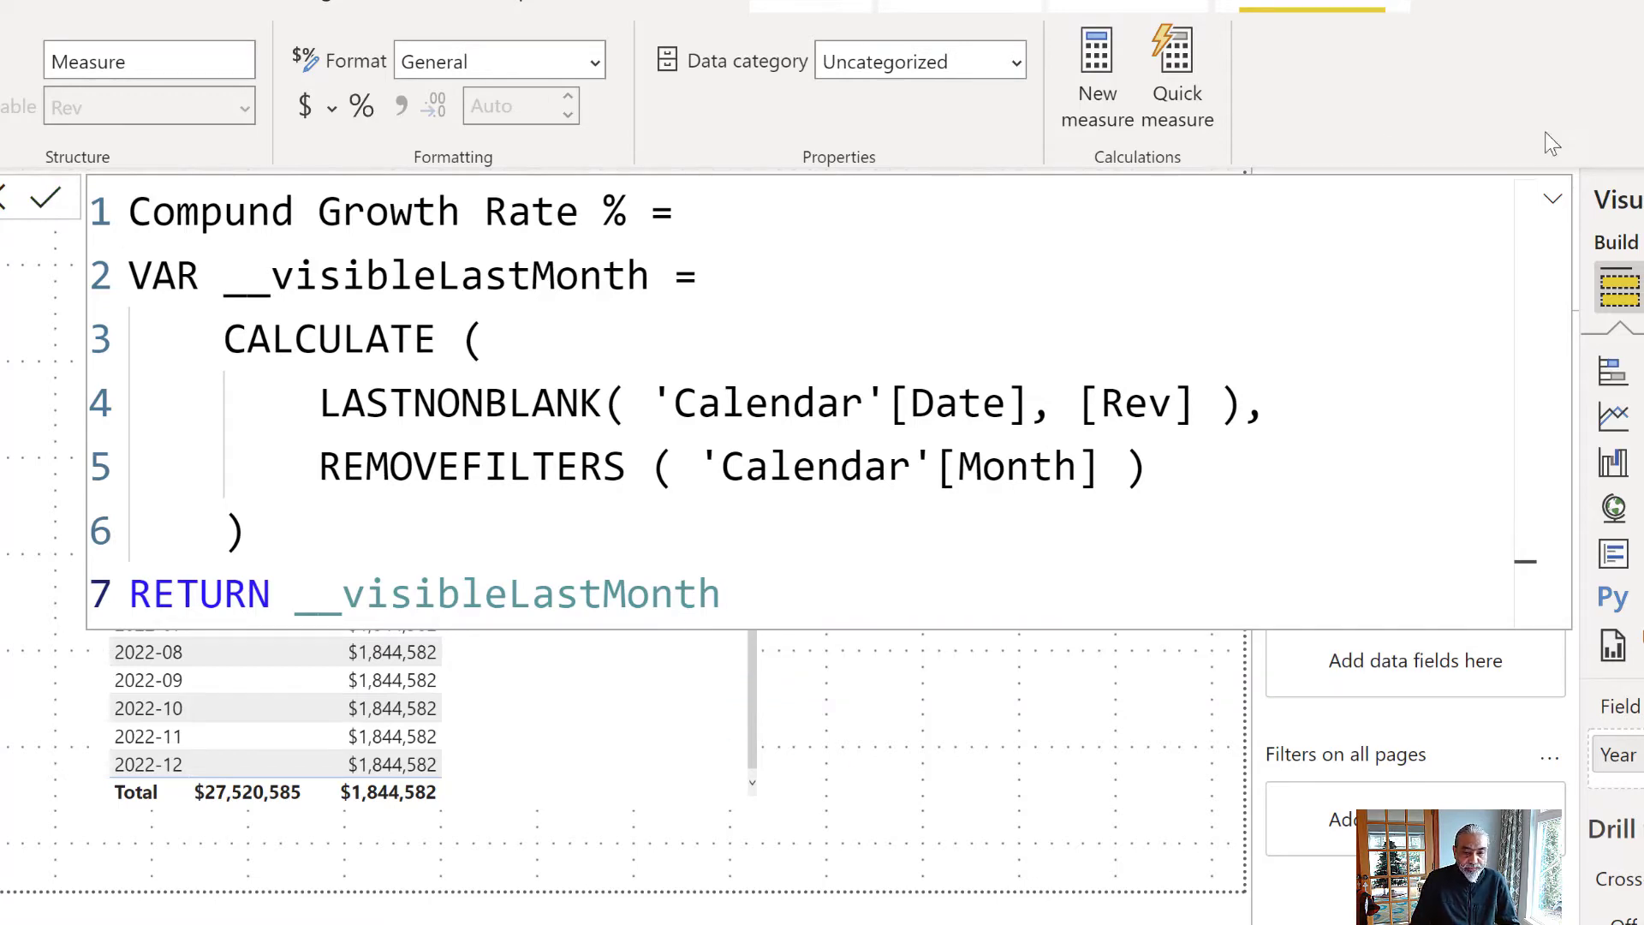
left_click(1554, 200)
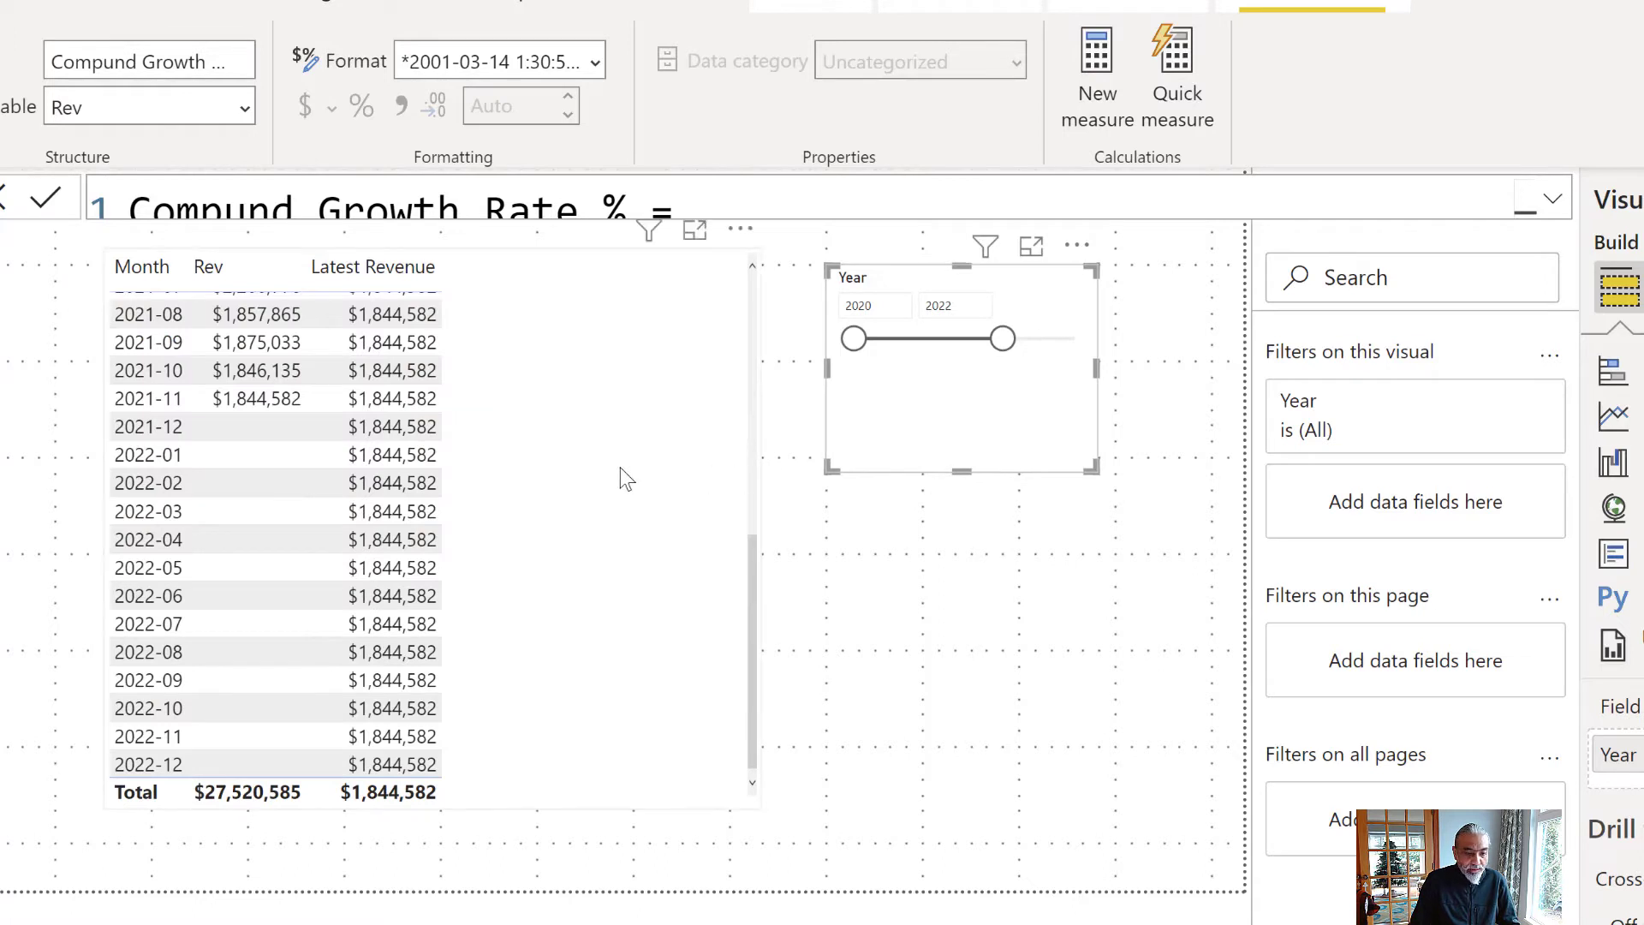
- Add the Compund Growth Rate % measure to the monthly revenue table and check its dates across the months
left_click_drag(1533, 440, 631, 425)
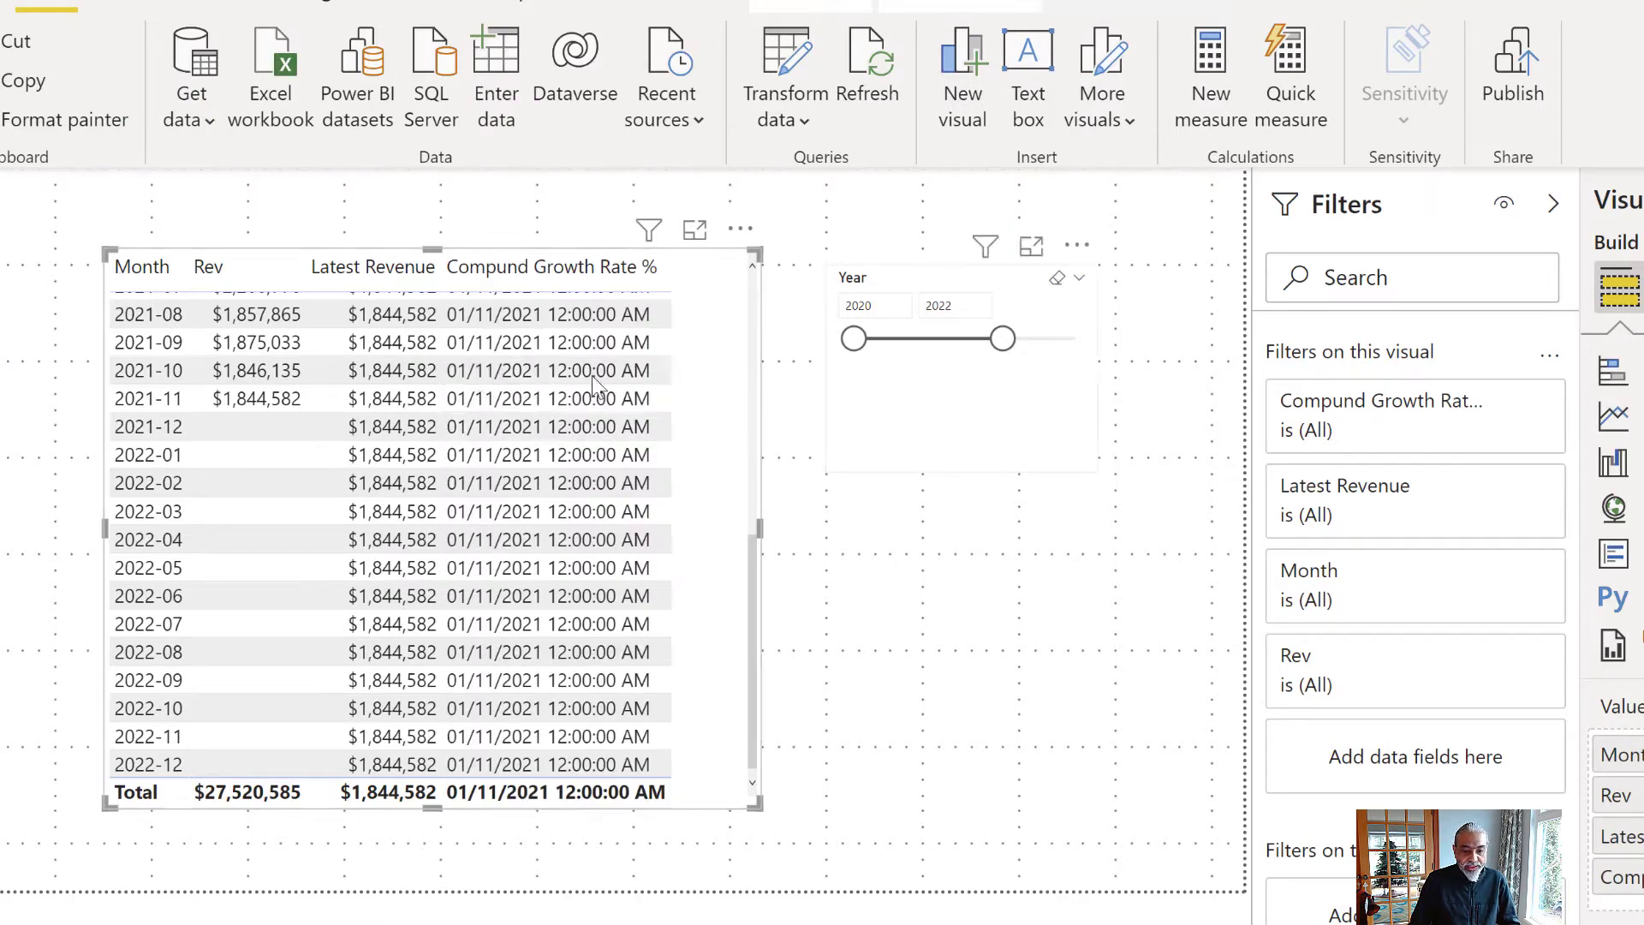
scroll(496, 379, "up", 10)
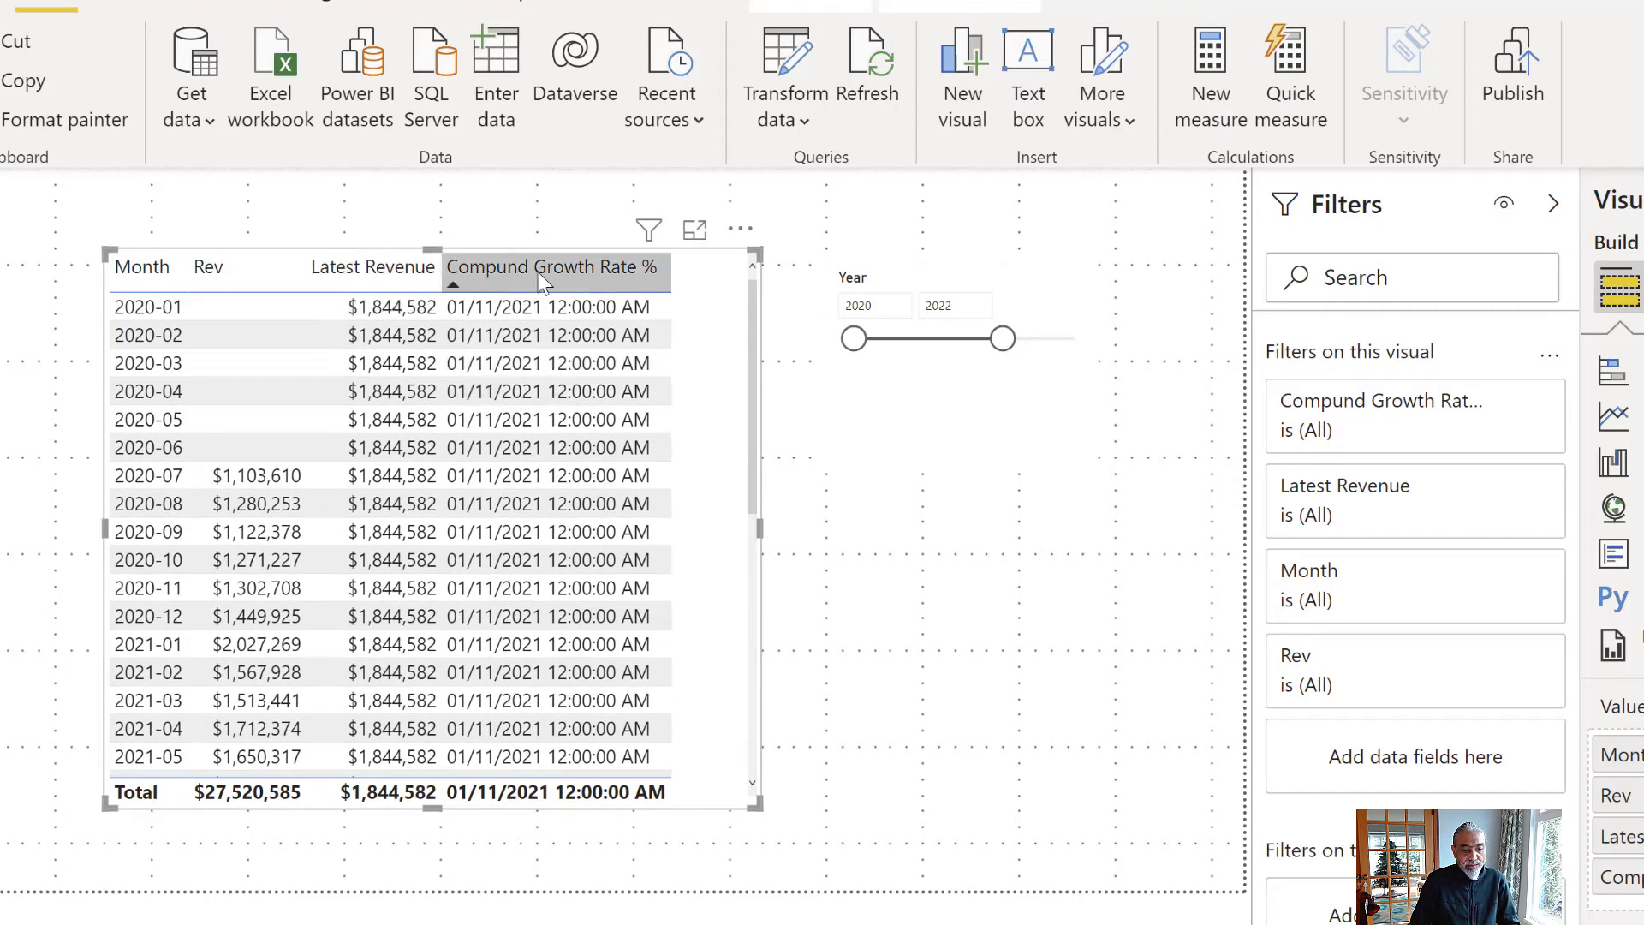
left_click(567, 270)
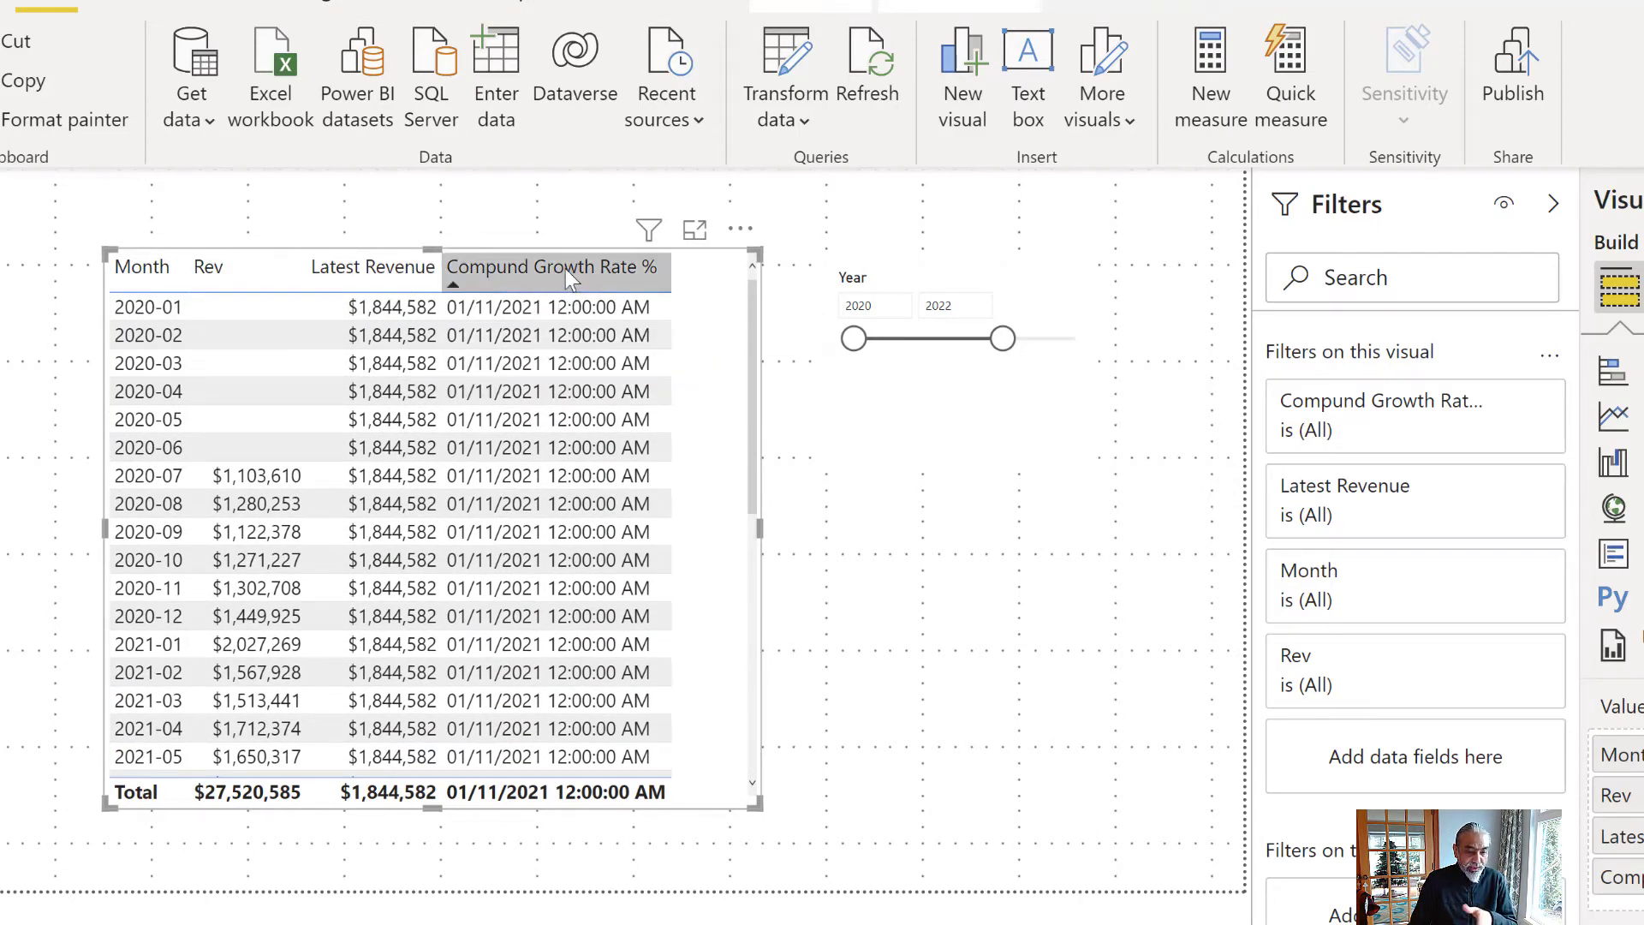
scroll(503, 516, "down", 3)
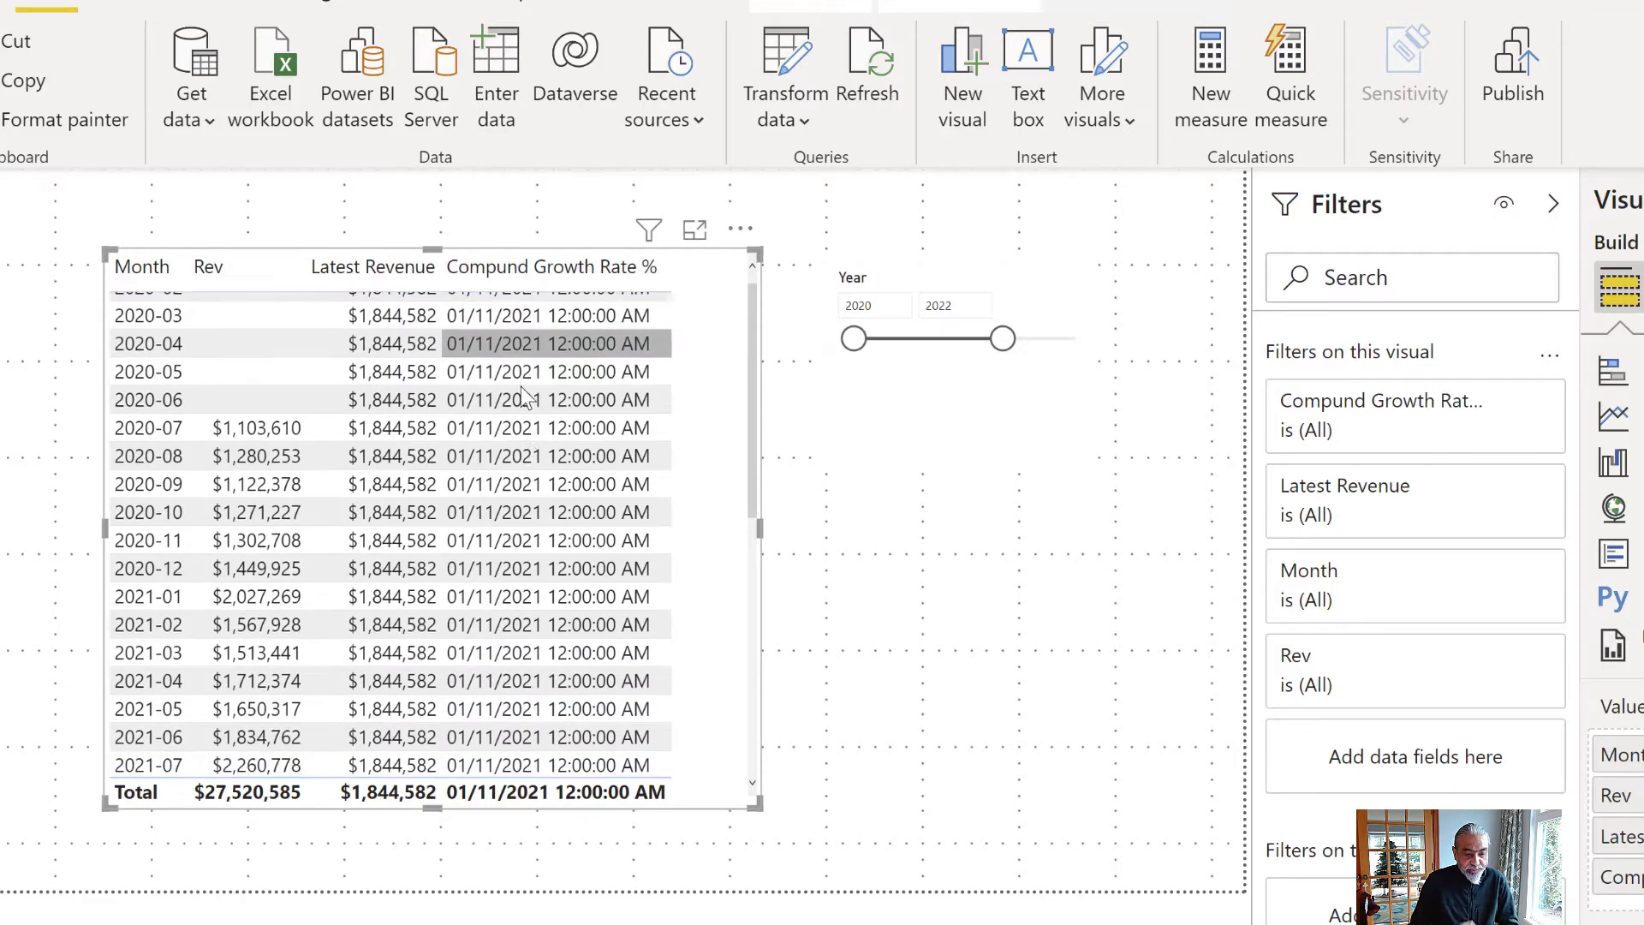
scroll(504, 517, "down", 5)
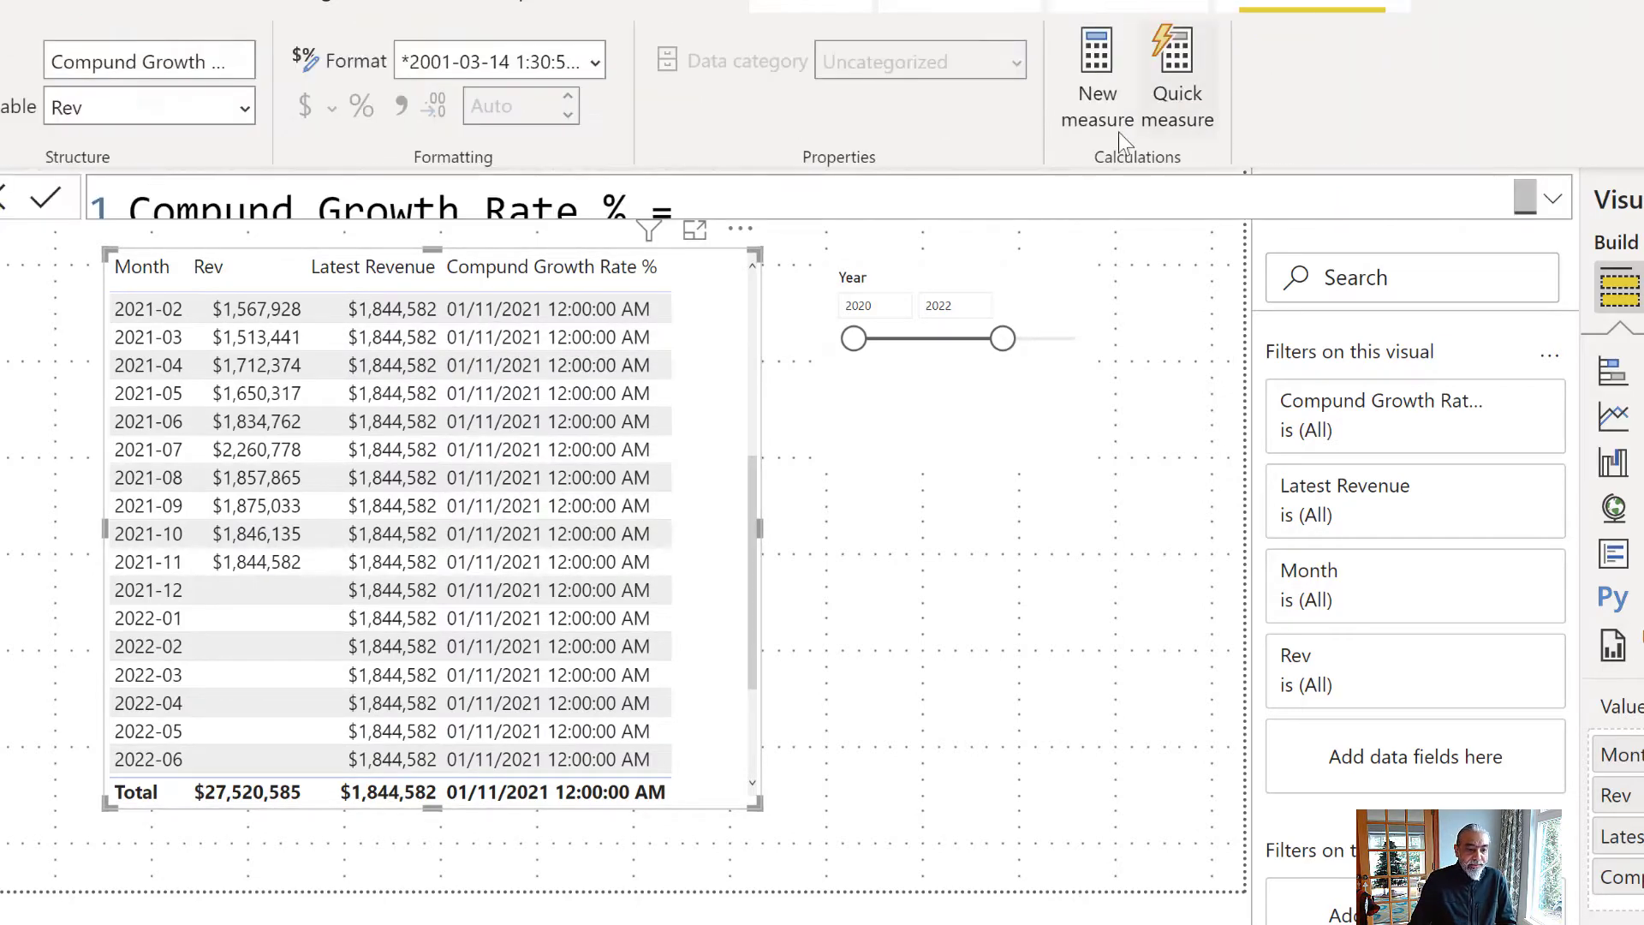
- Reopen the Compund Growth Rate % formula and begin a new VAR line between the CALCULATE expression and RETURN
left_click(1550, 201)
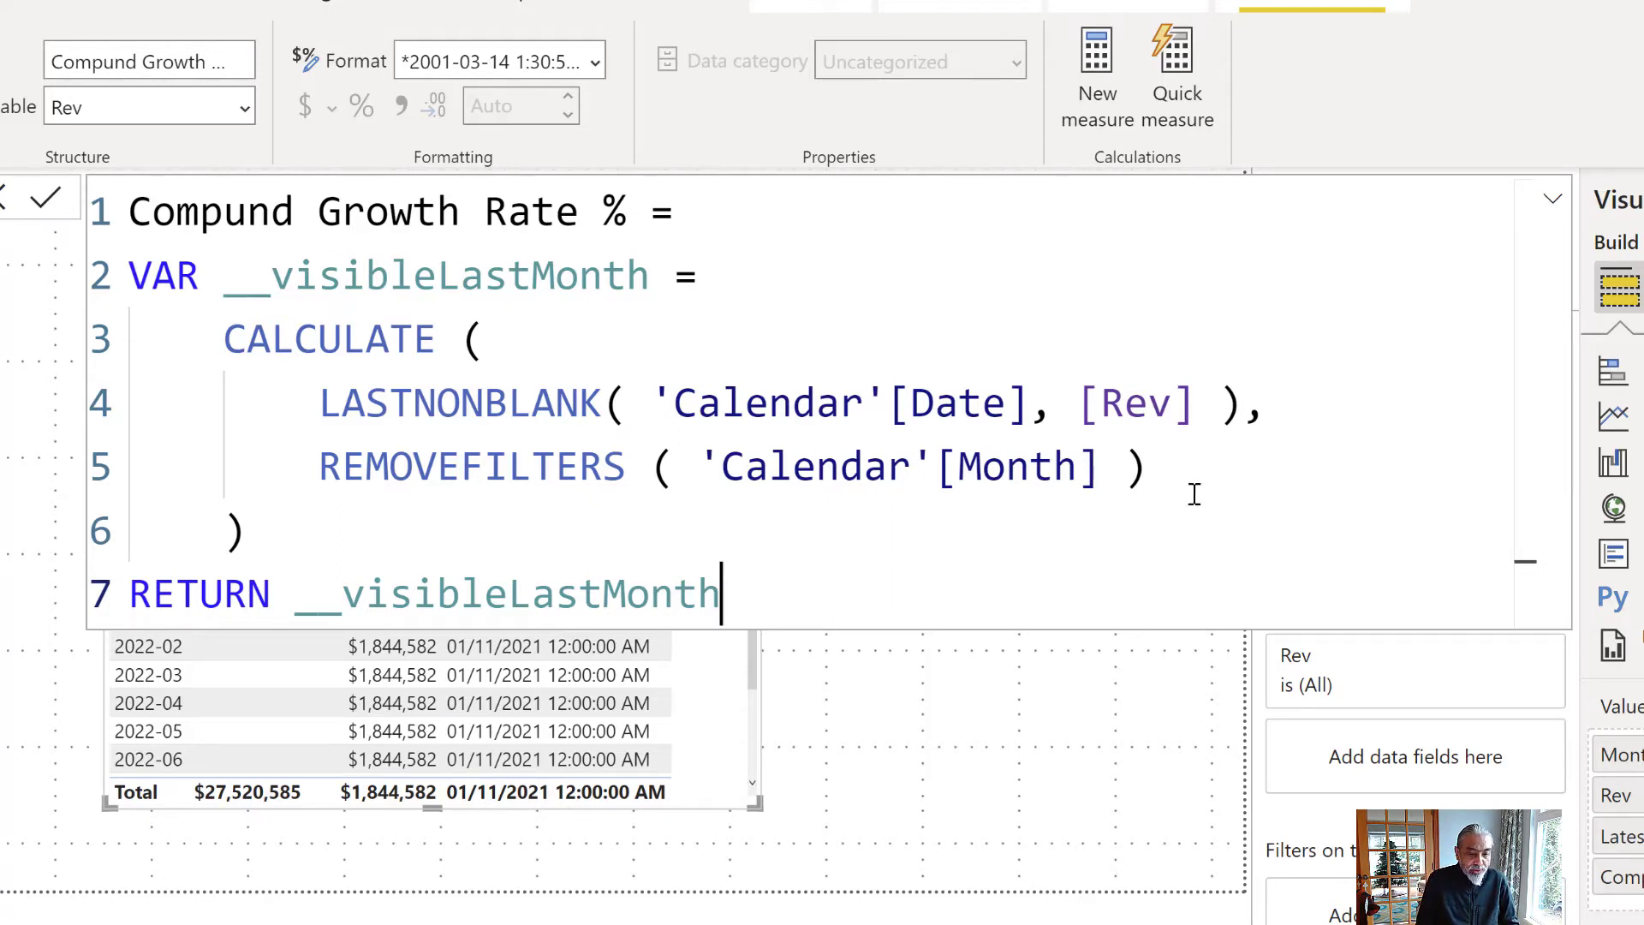
scroll(1186, 493, "down", 3)
left_click(354, 491)
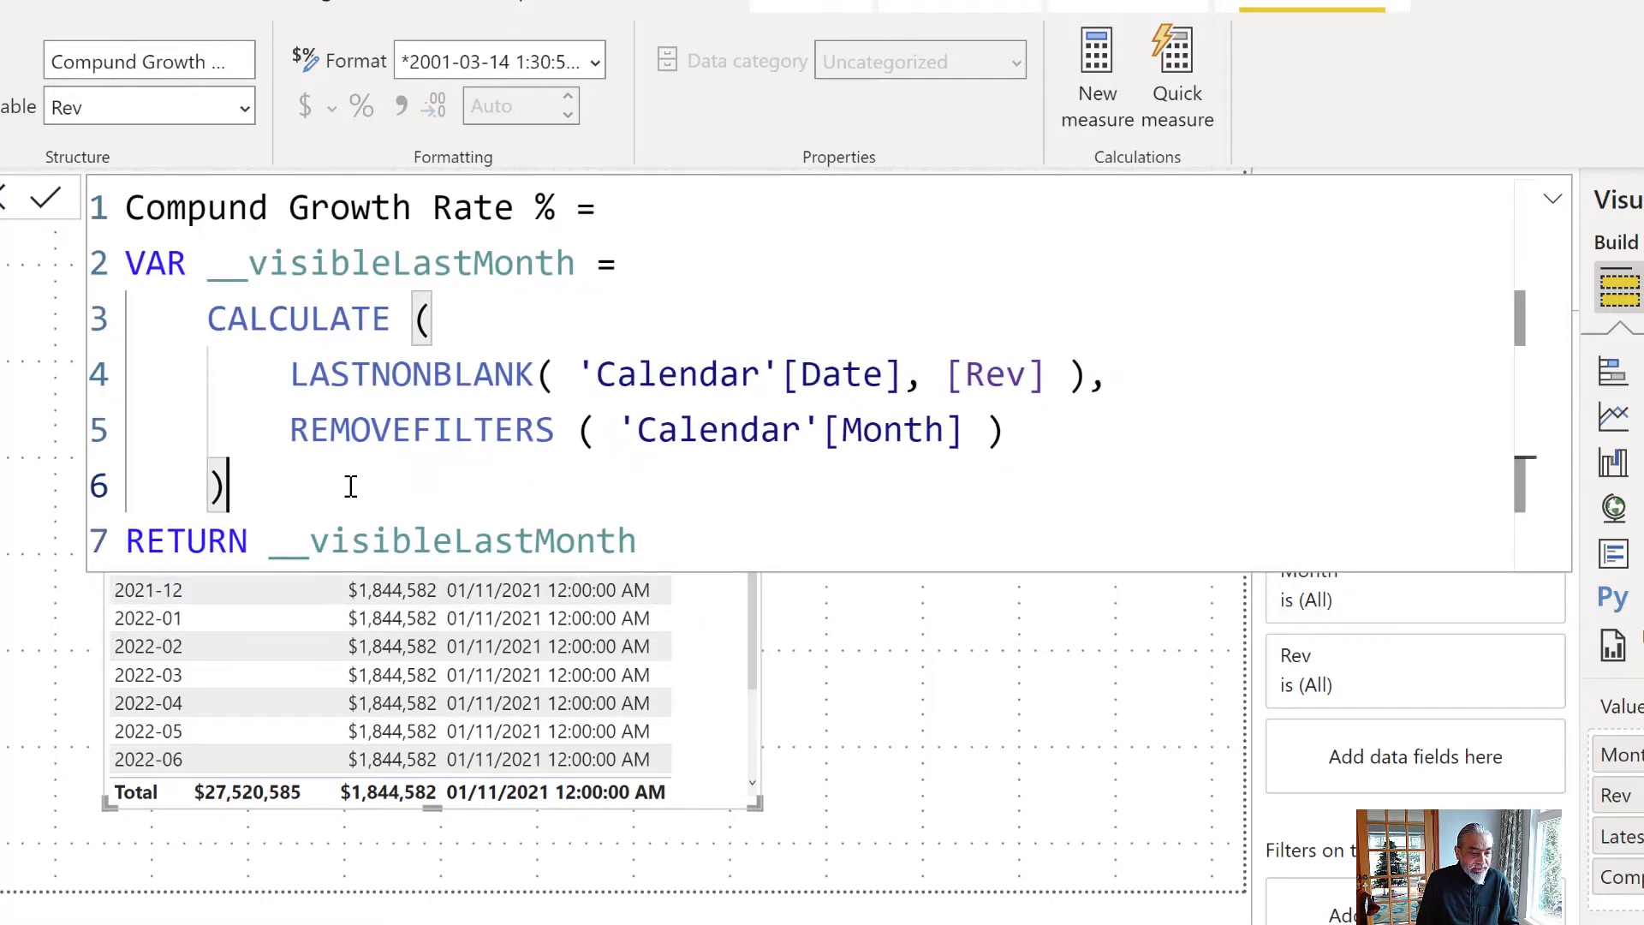
key("Return")
key("BackSpace")
type("VAR")
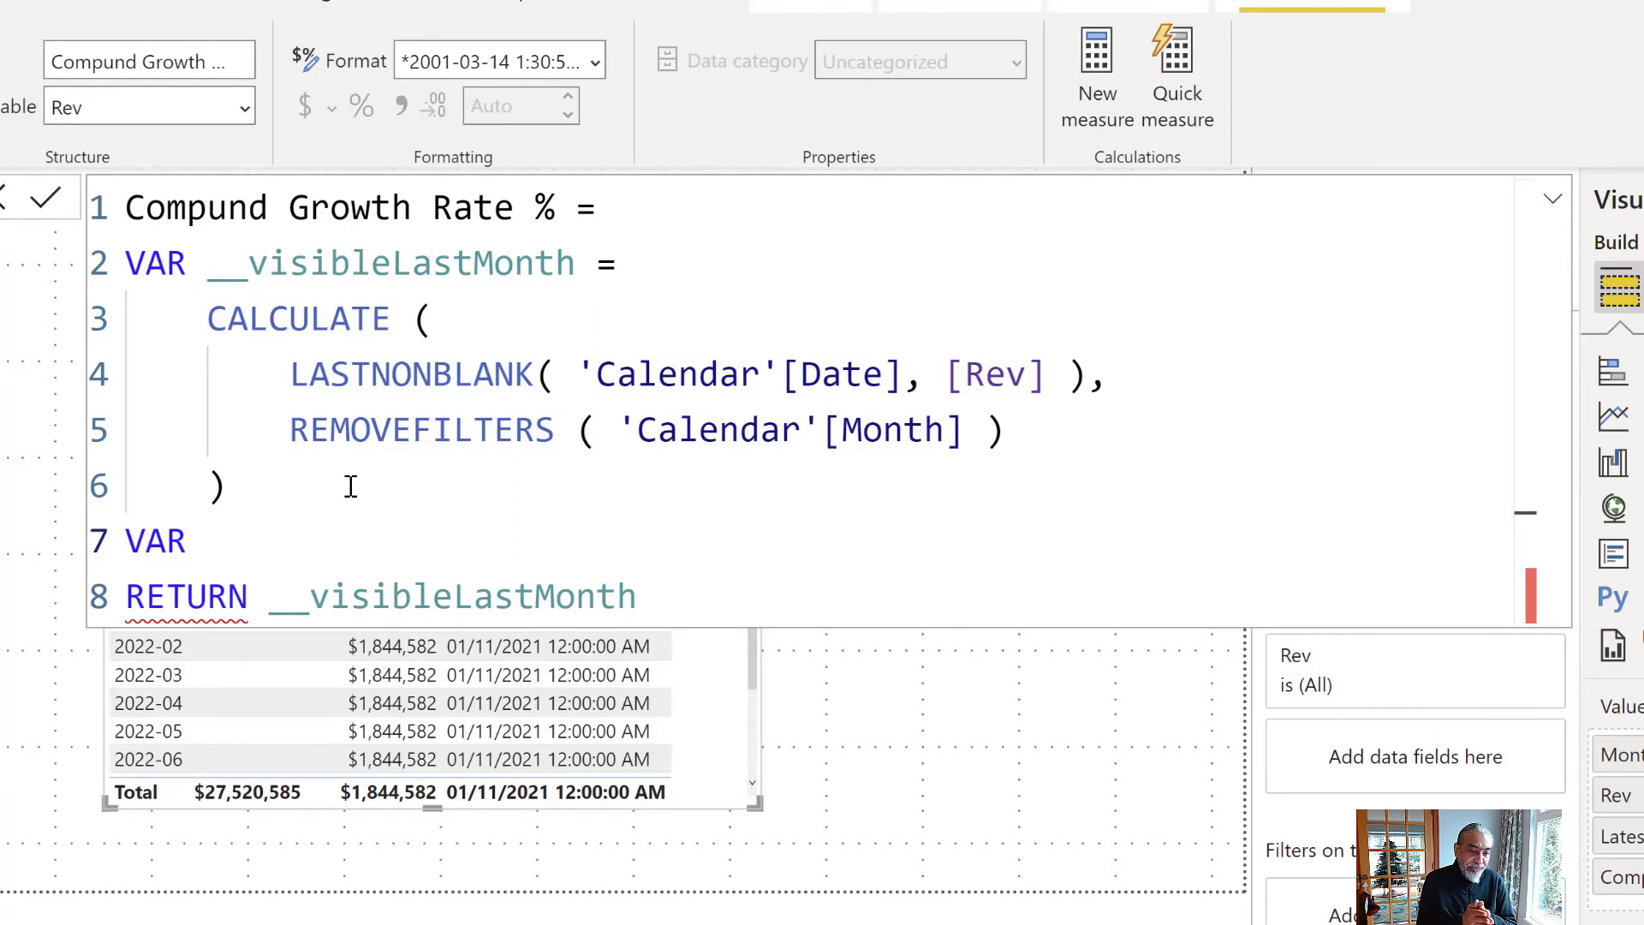
- Name the new variable __endofMonth
left_click_drag(781, 370, 866, 360)
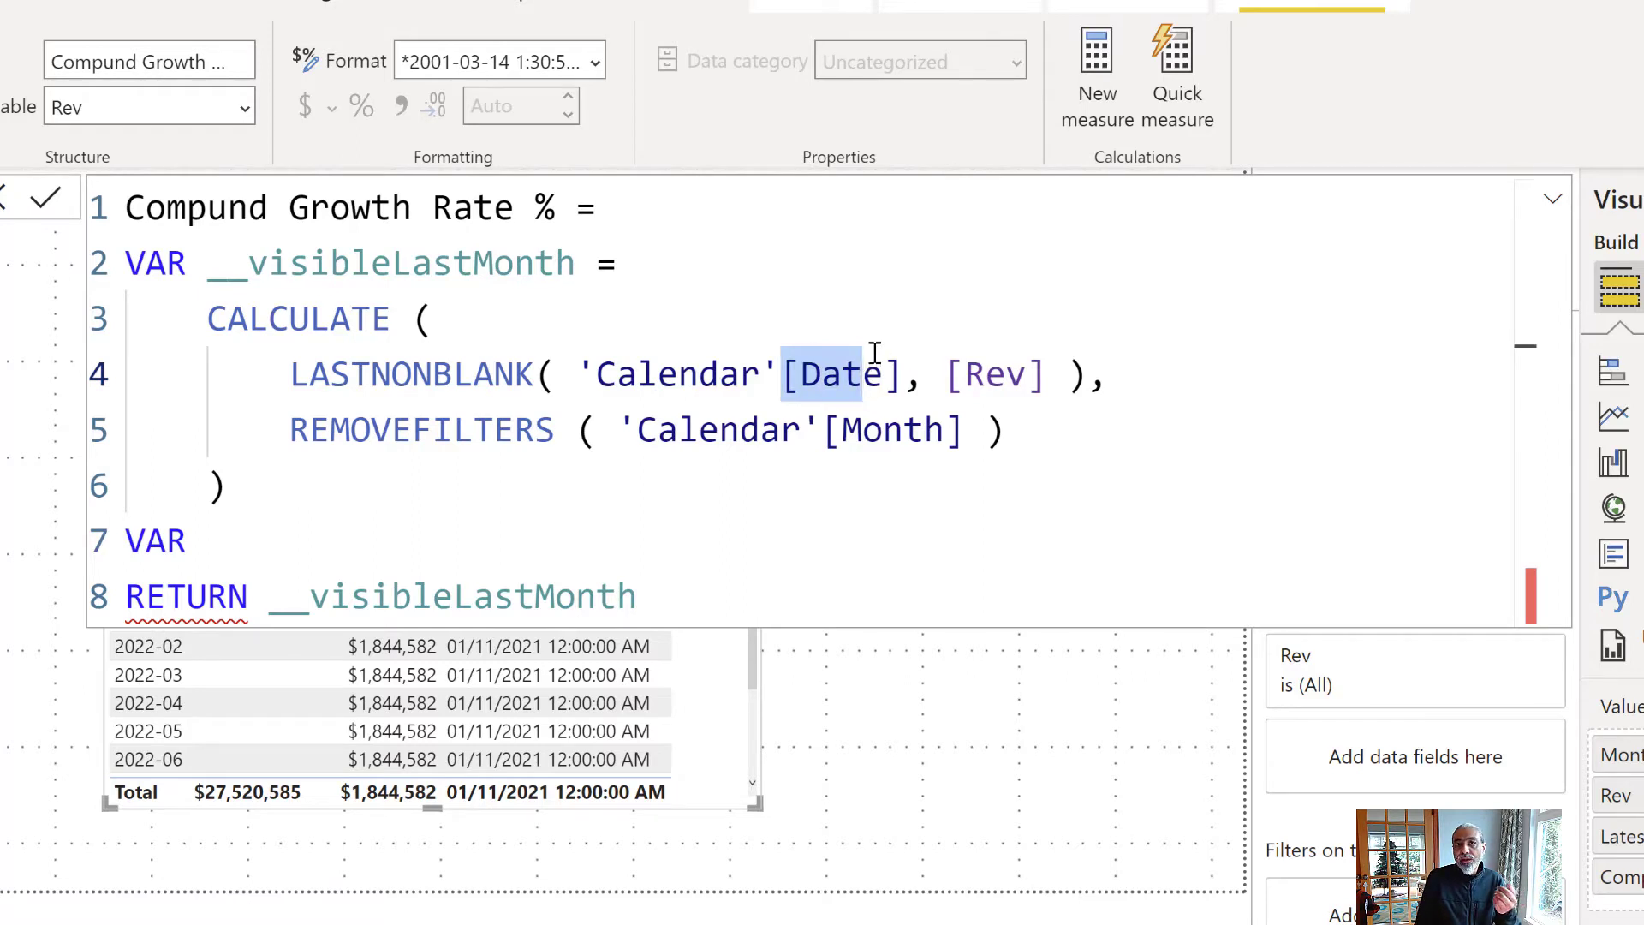
left_click(233, 545)
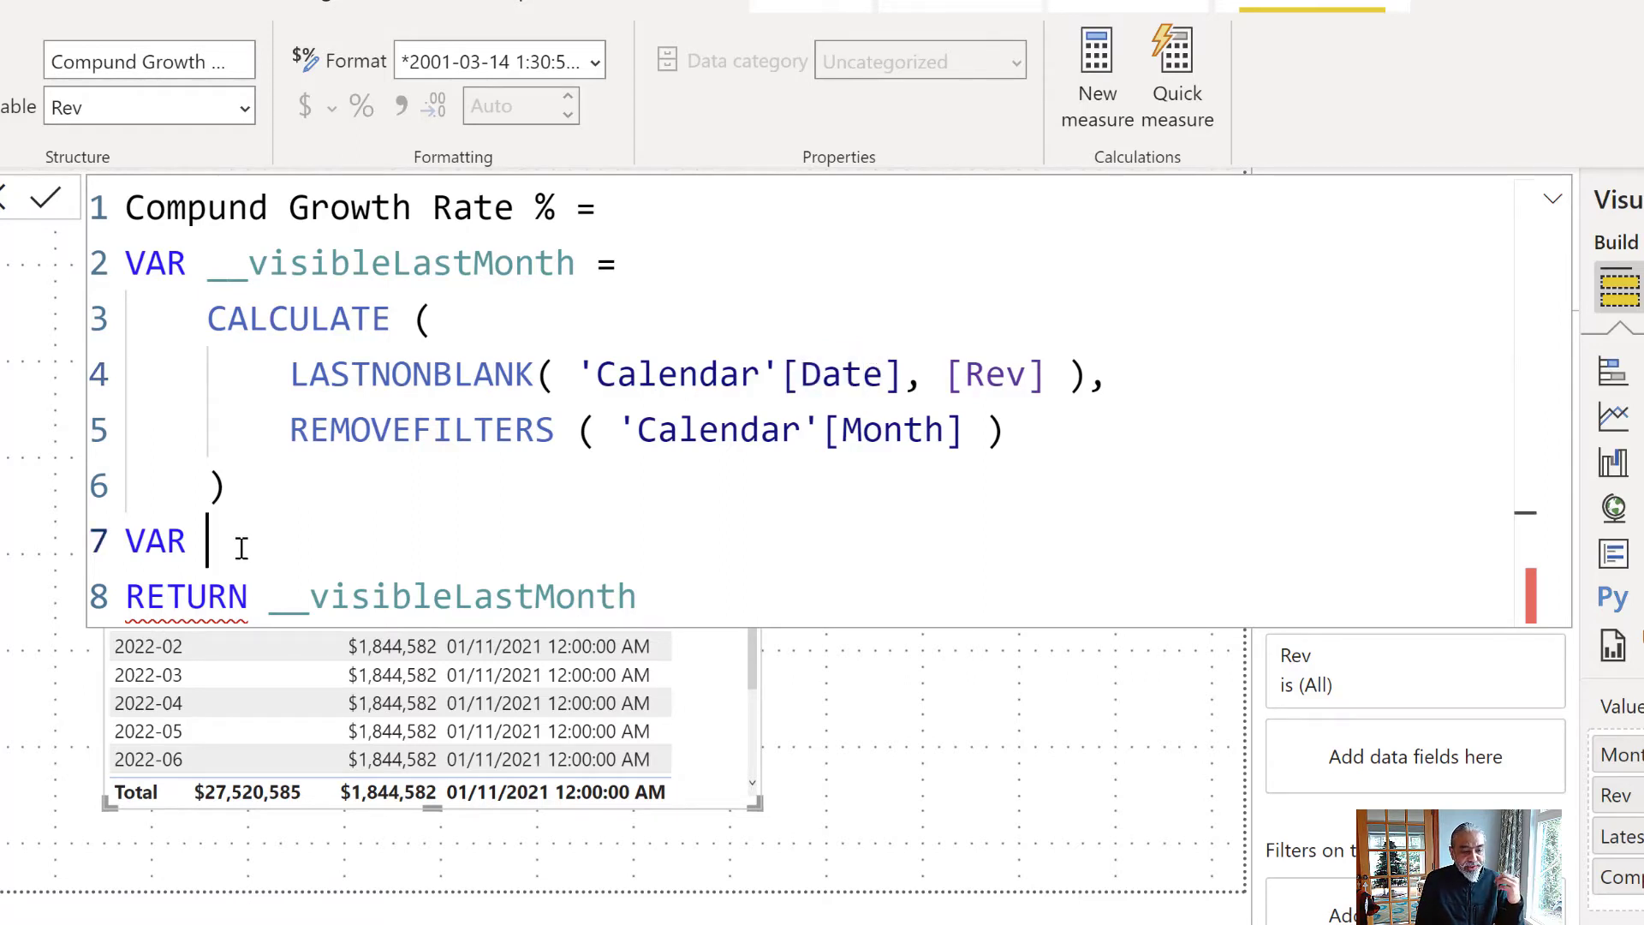
type("__endO")
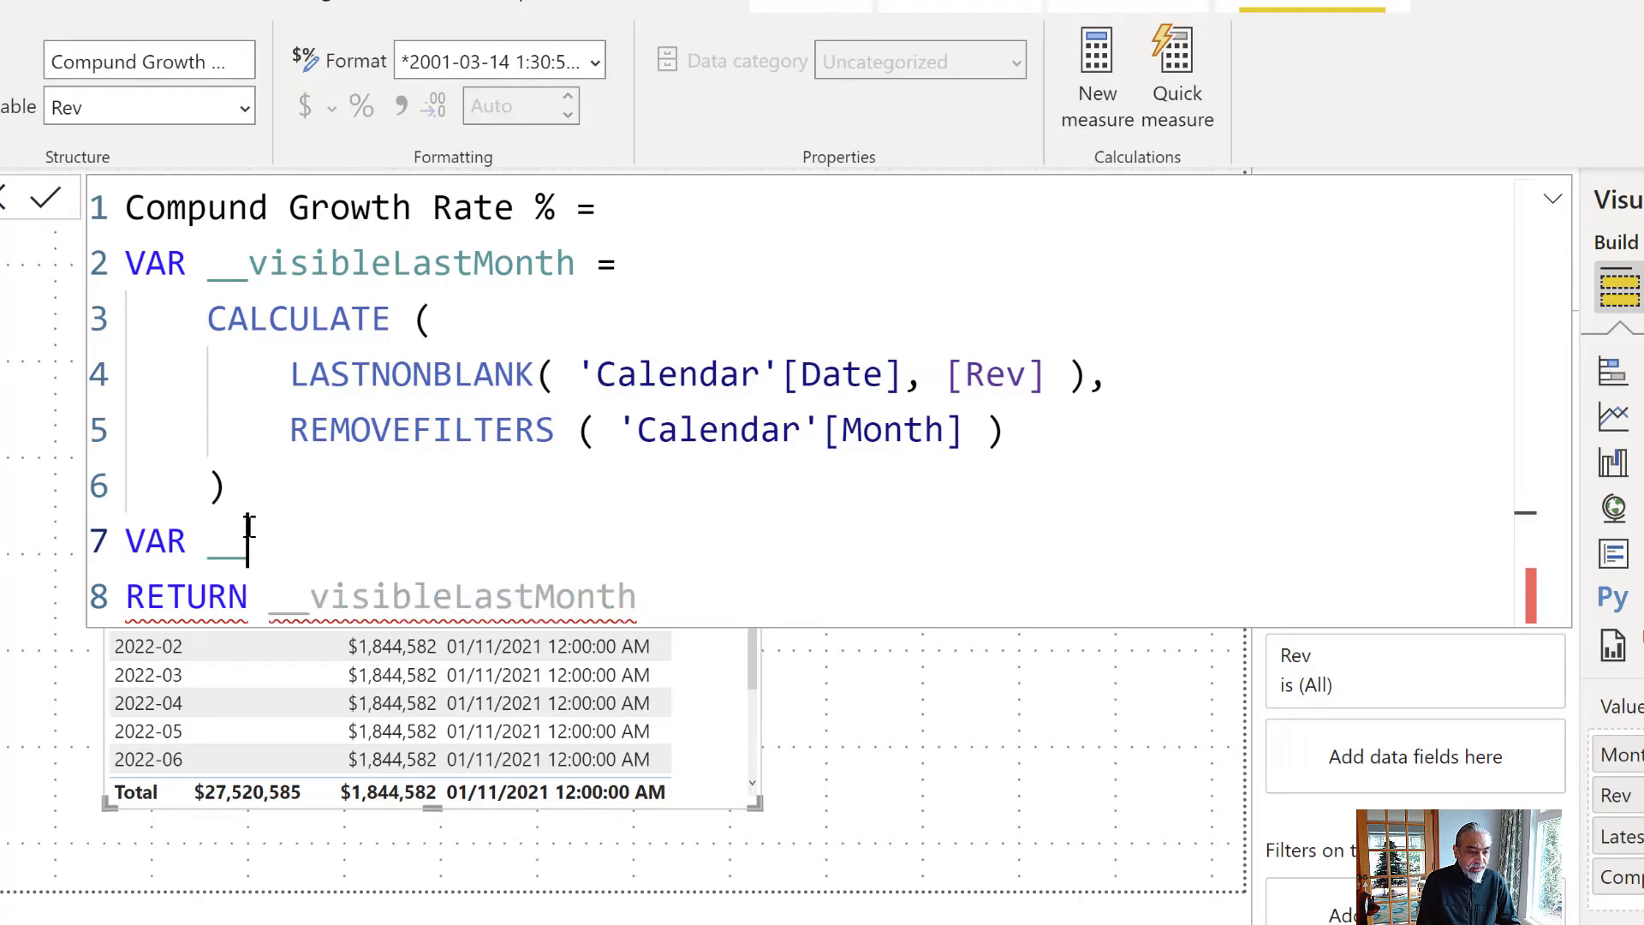
key("BackSpace")
type("ofMon")
key("BackSpace")
key("BackSpace")
key("BackSpace")
key("BackSpace")
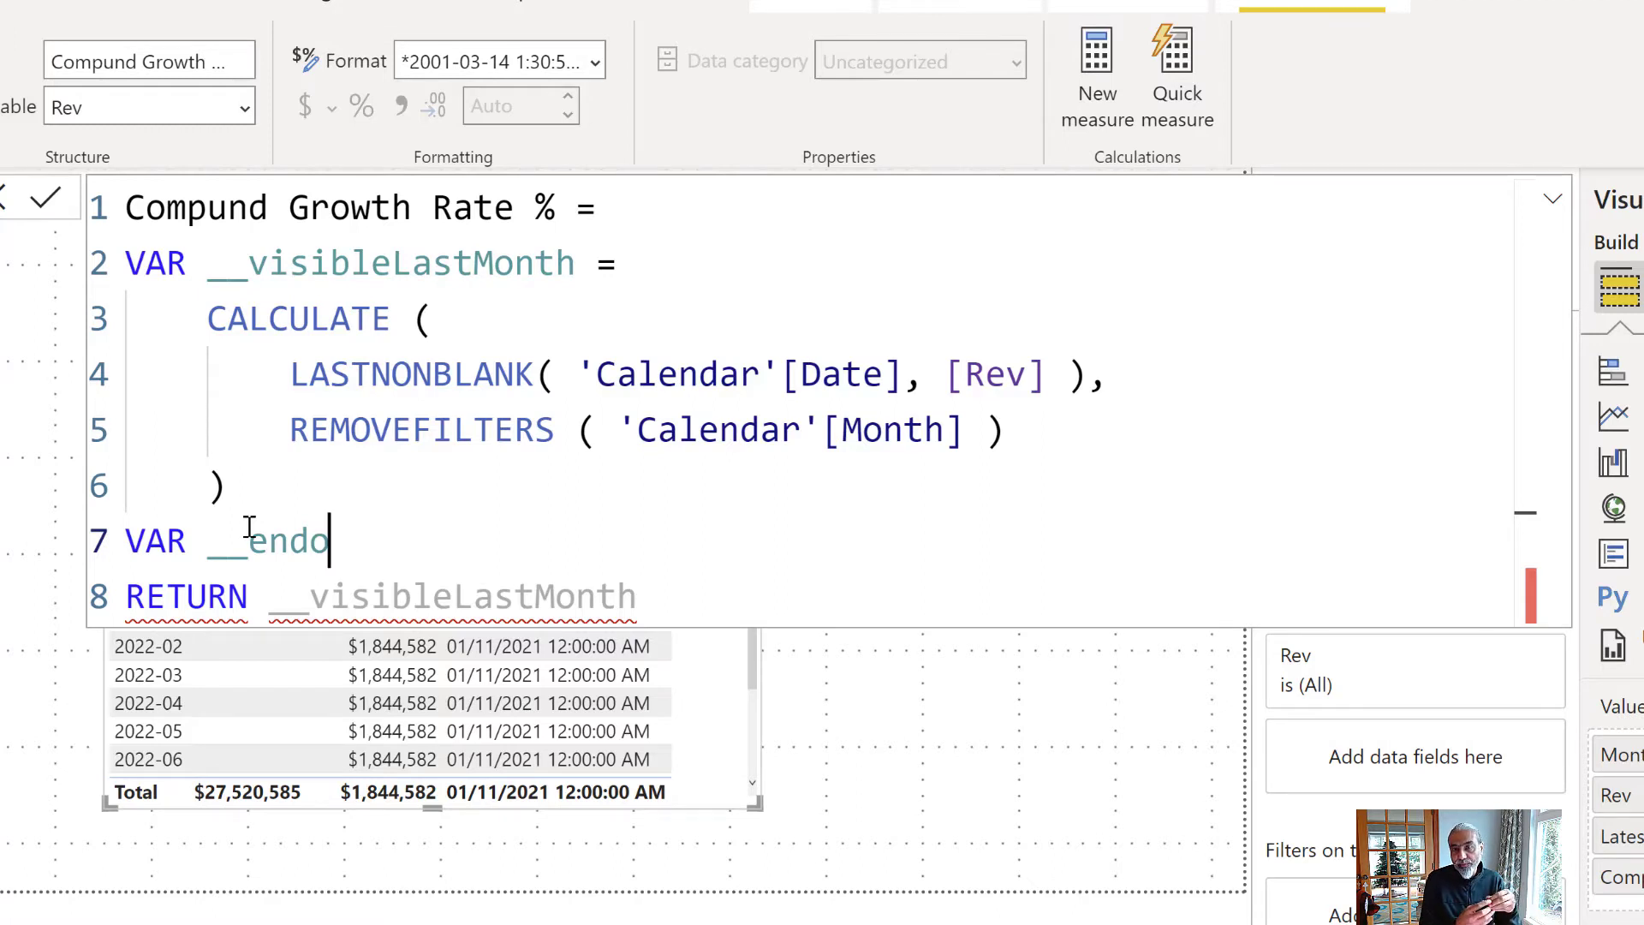
type("fMonthLas")
key("BackSpace")
key("BackSpace")
key("BackSpace")
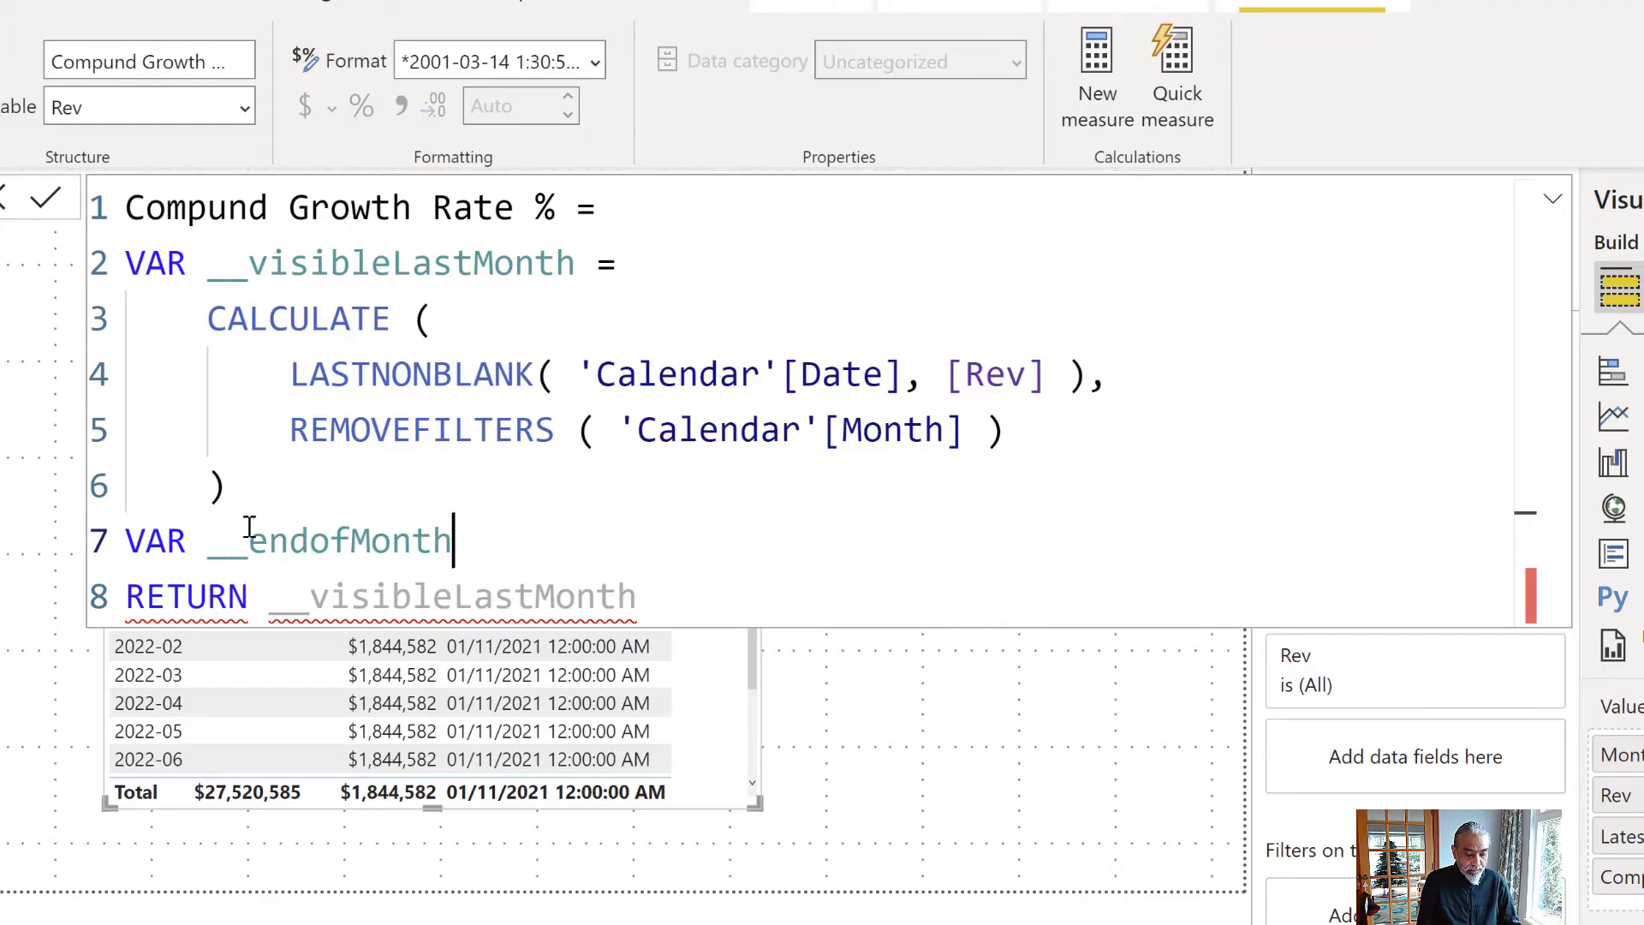
type("Revenue")
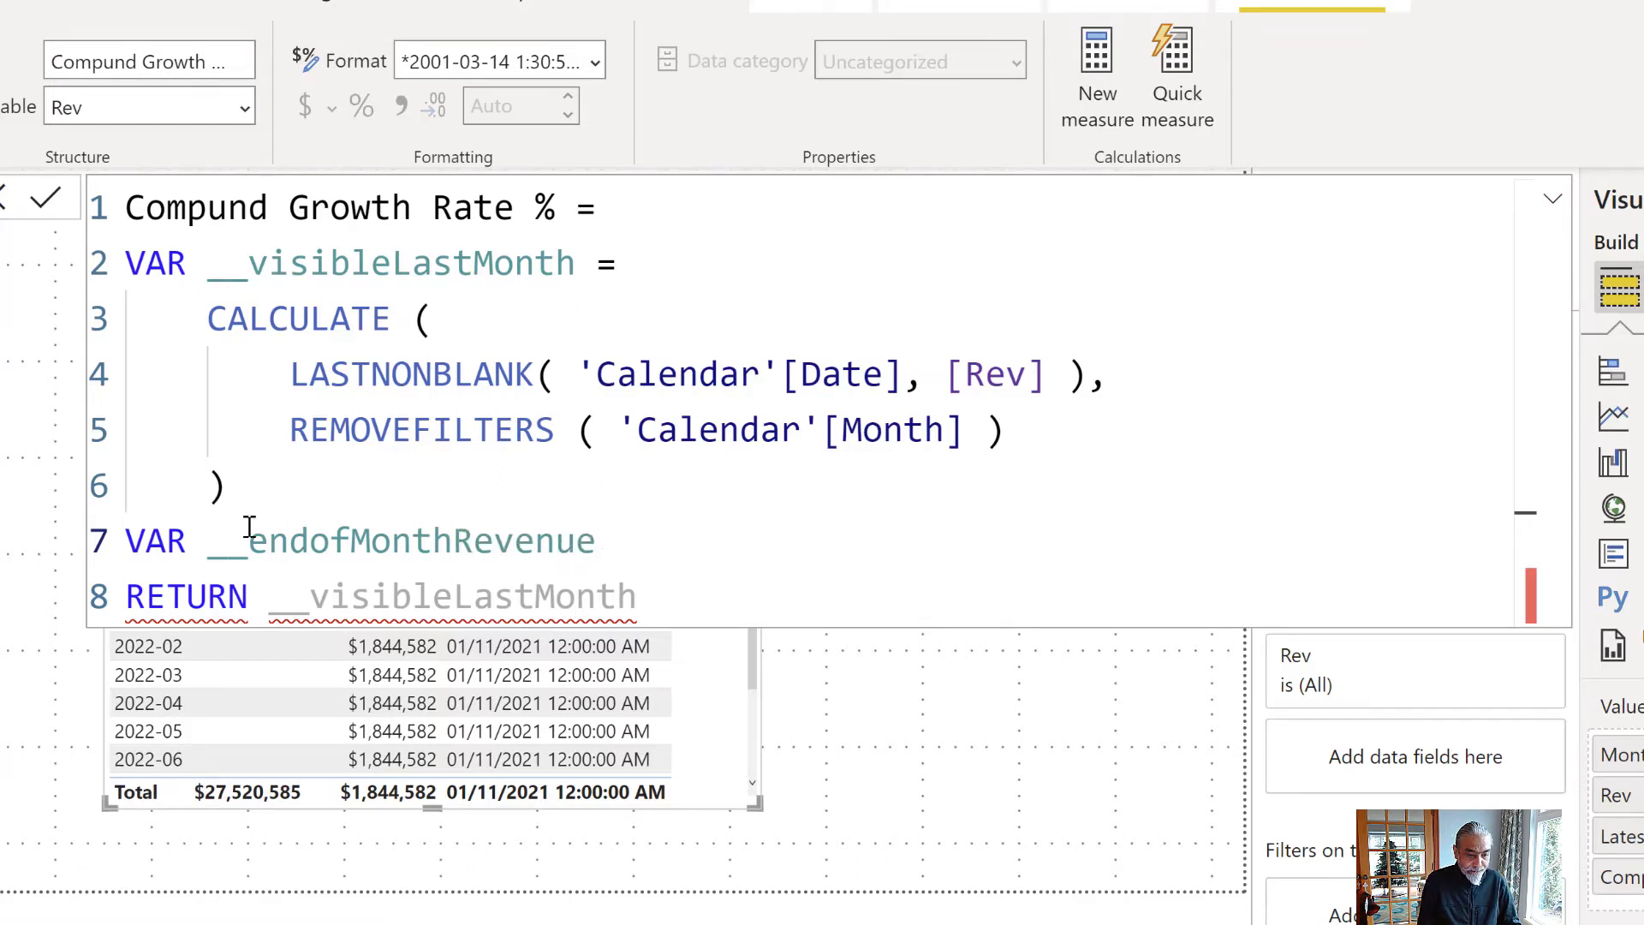
key("BackSpace")
key("BackSpace")
key("BackSpace")
key("BackSpace")
key("BackSpace")
key("BackSpace")
key("BackSpace")
- Define __endofMonth as EOMONTH of __visibleLastMonth with an offset of 0 months
type("= EOMONTH")
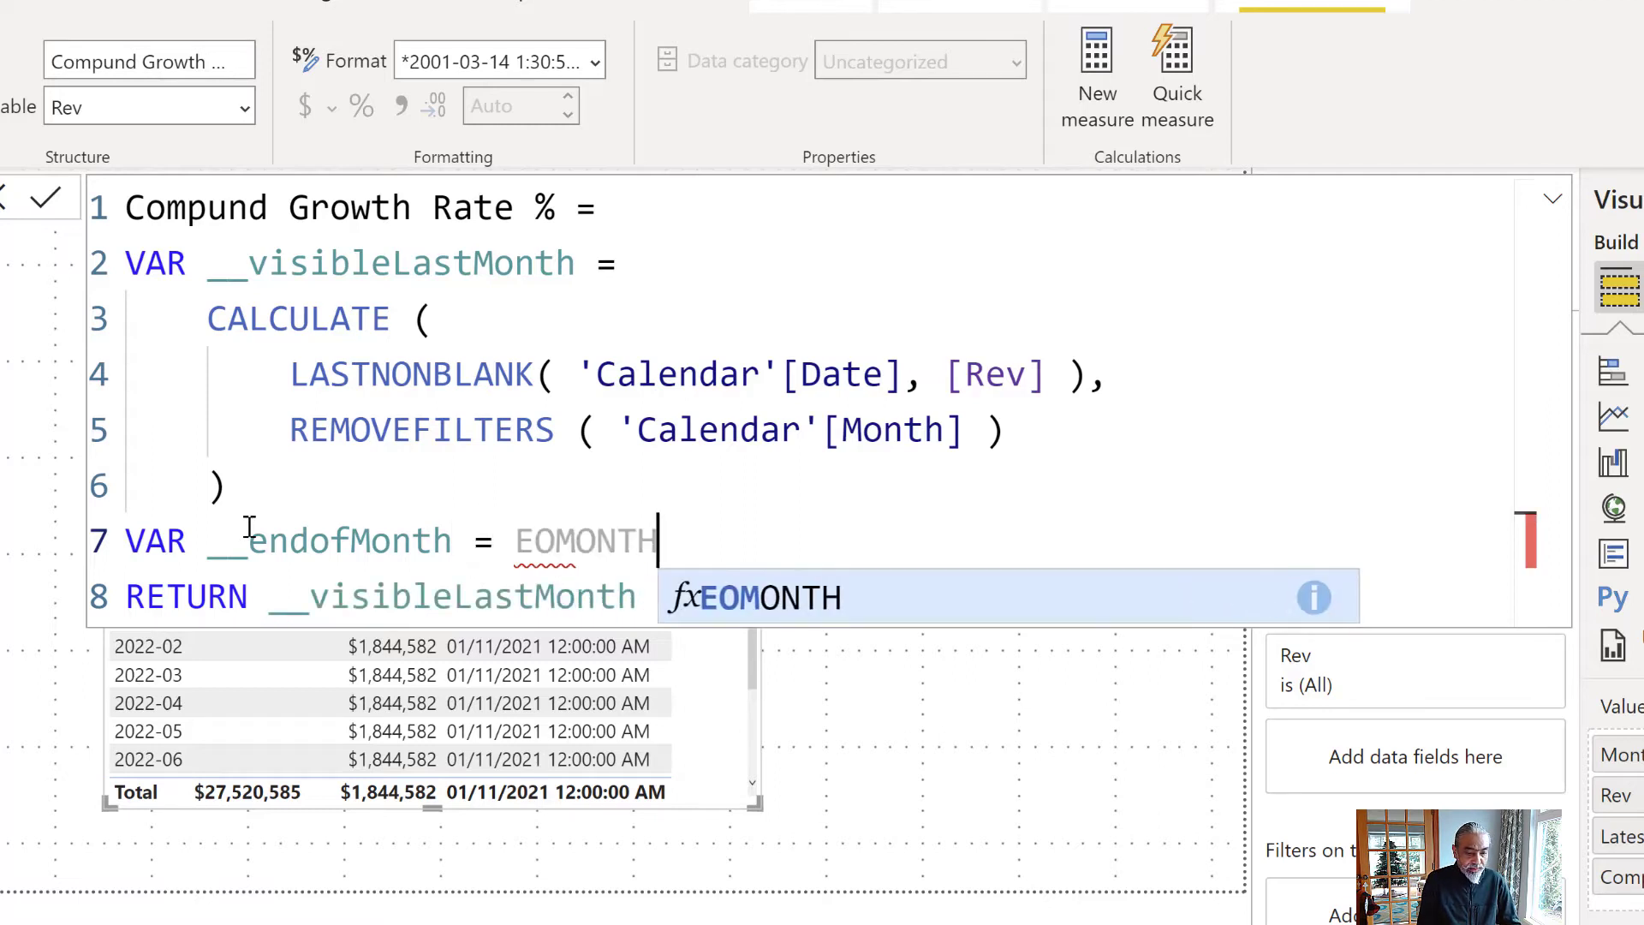
type(" ( __")
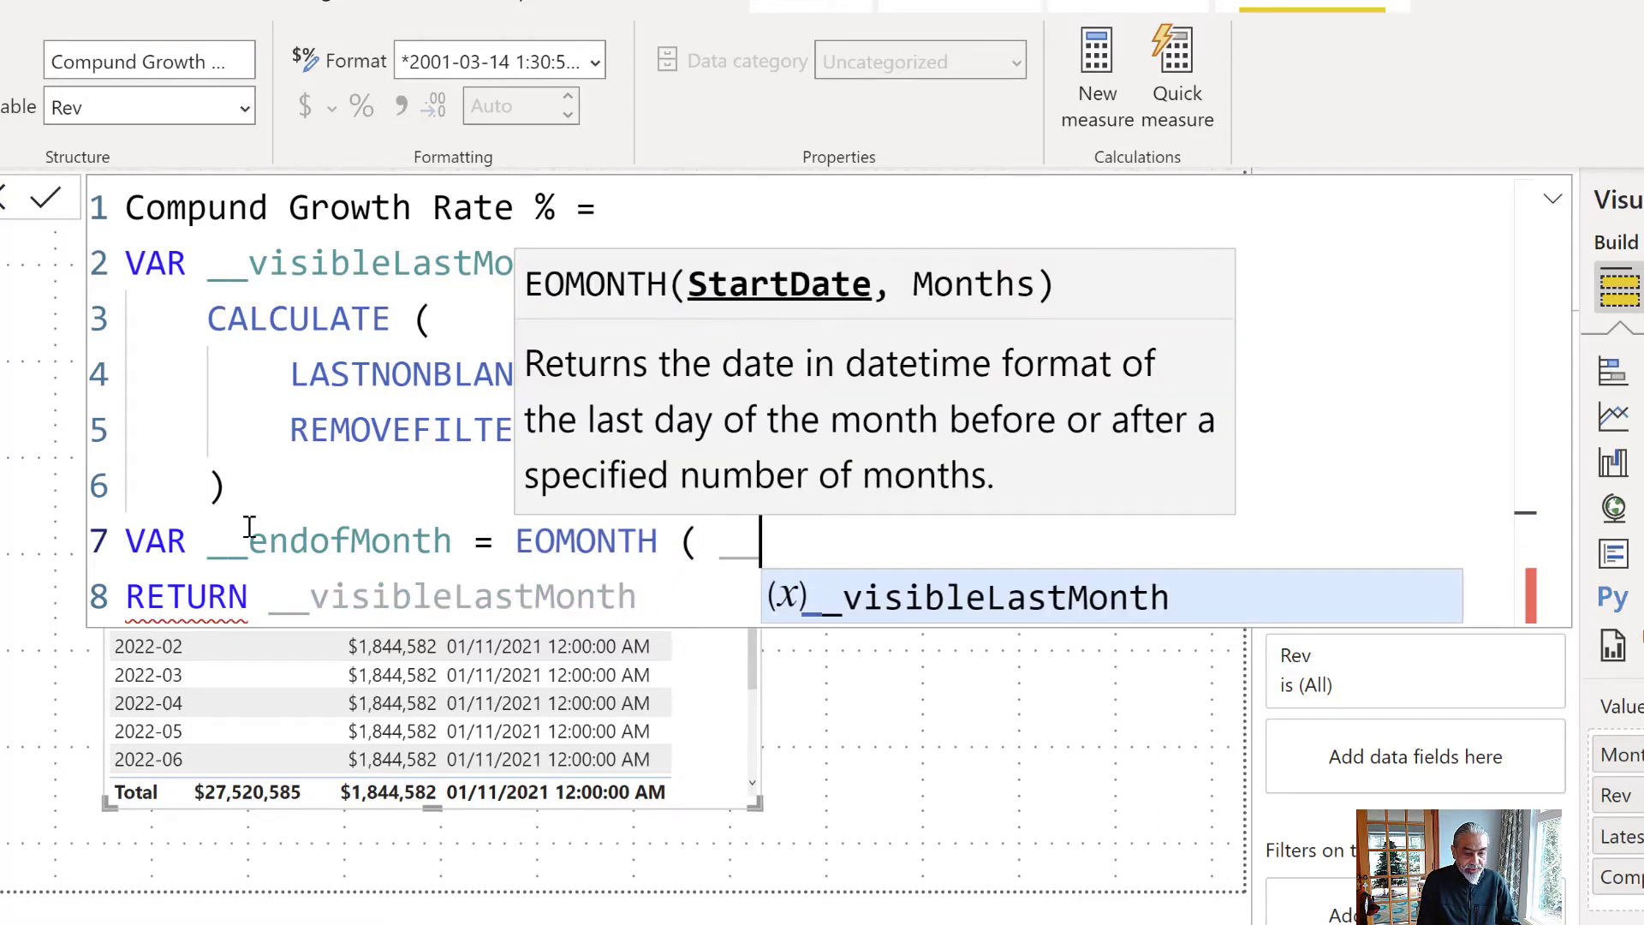
key("Tab")
type(", 0 )")
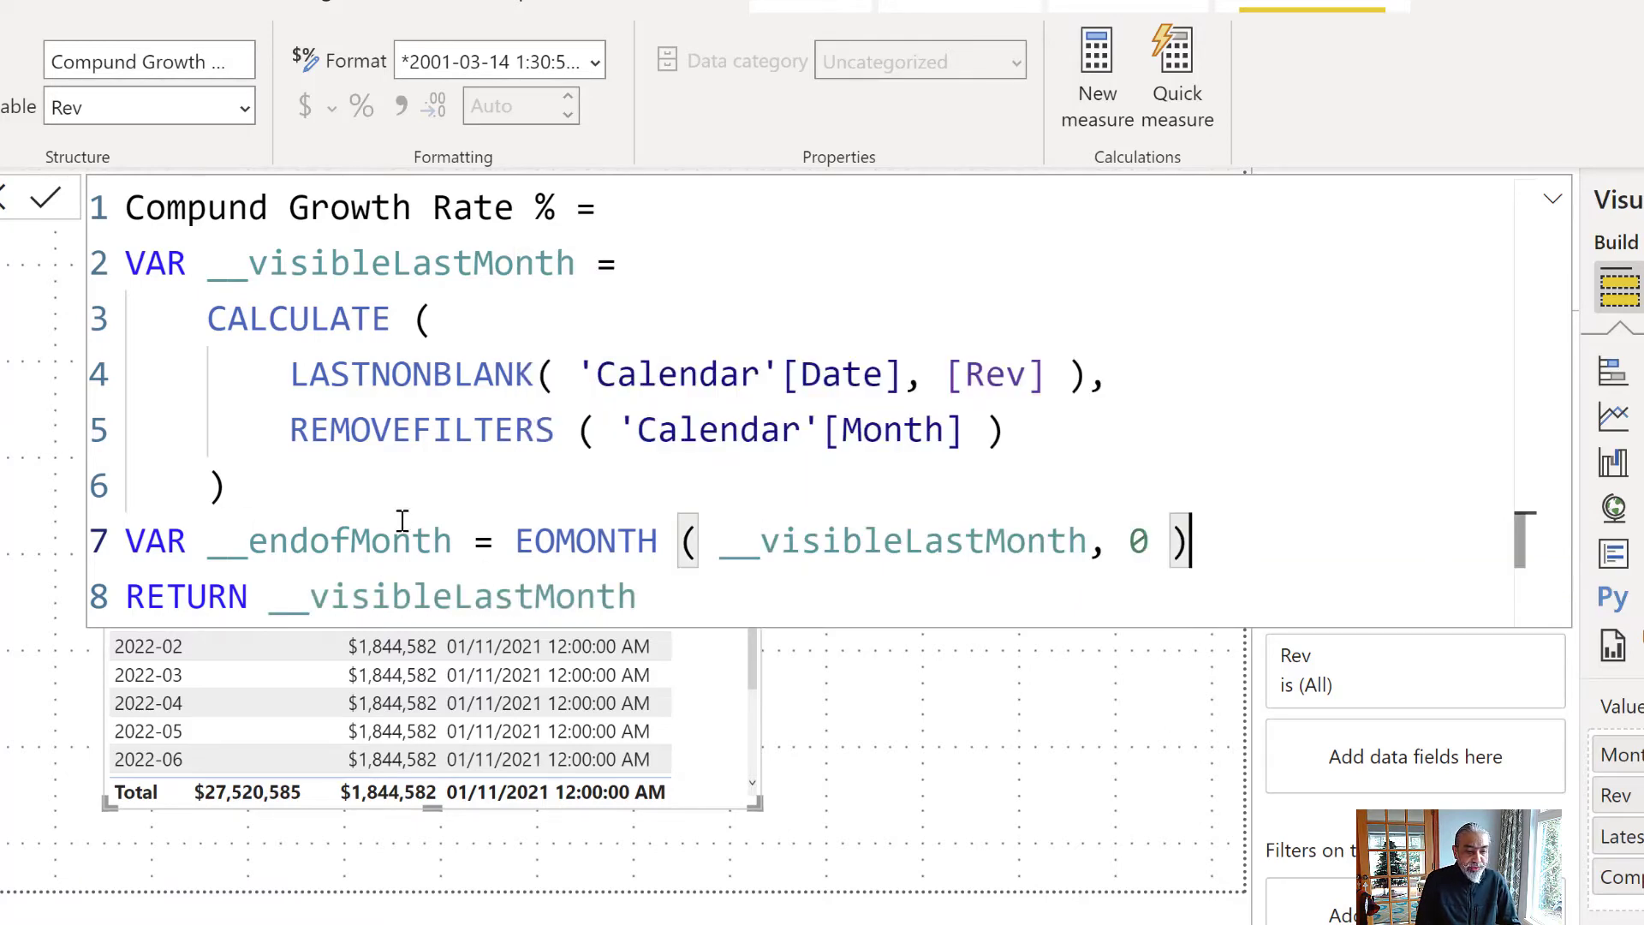
- Declare a new variable named __compundGrowthRate on the line below __endofMonth
key("Return")
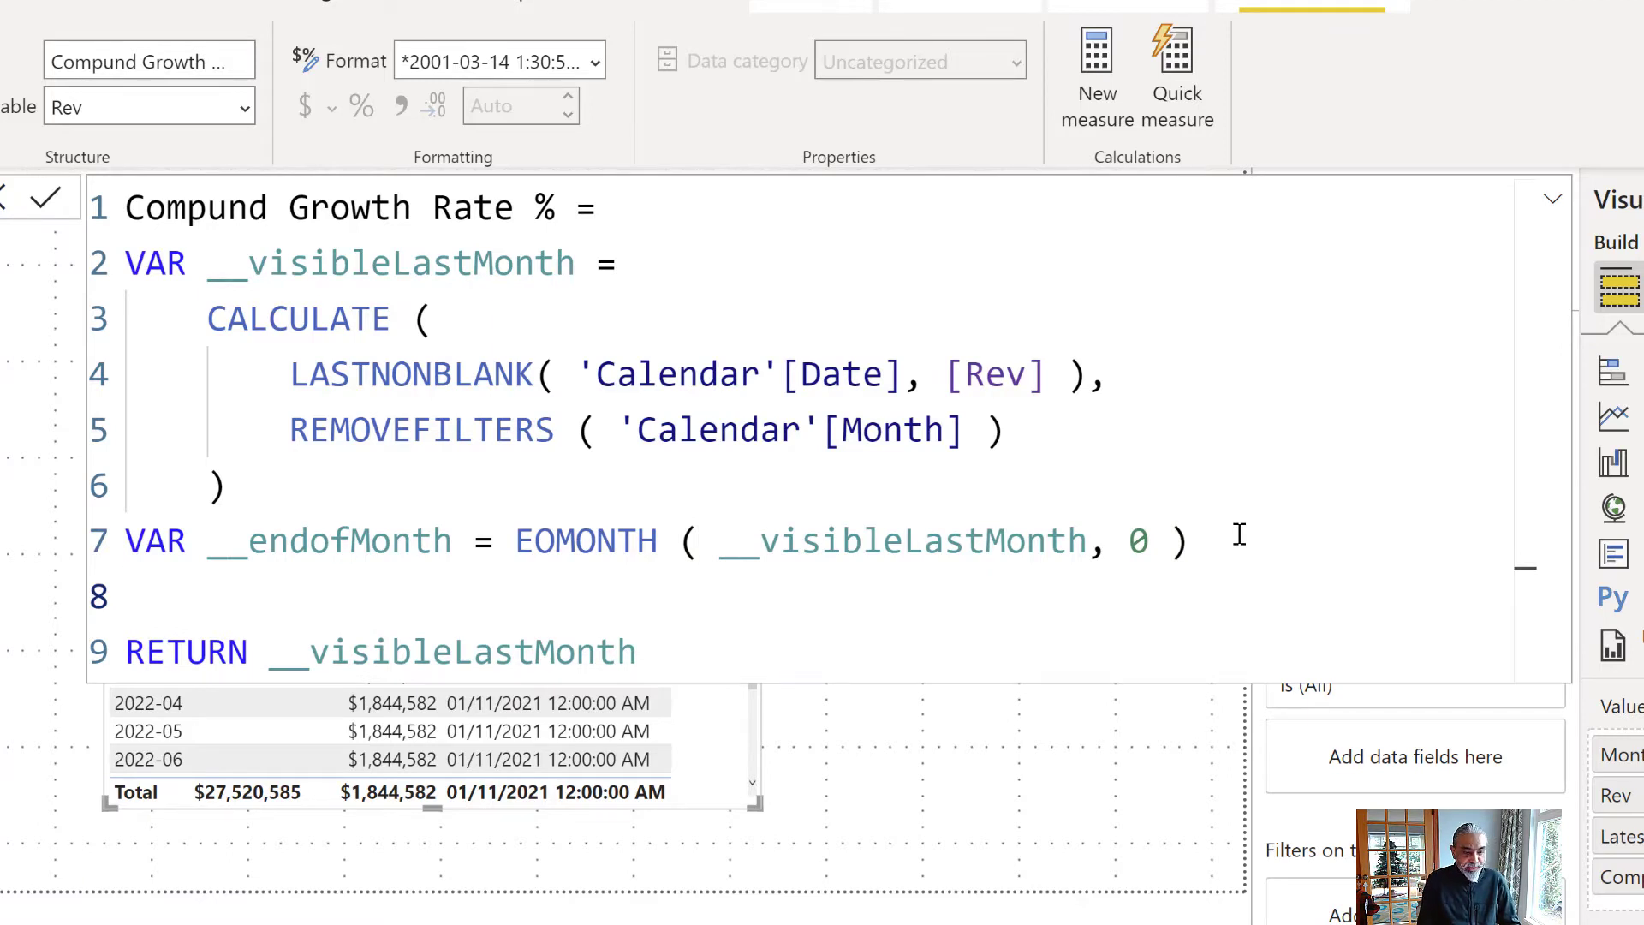
type("VAR")
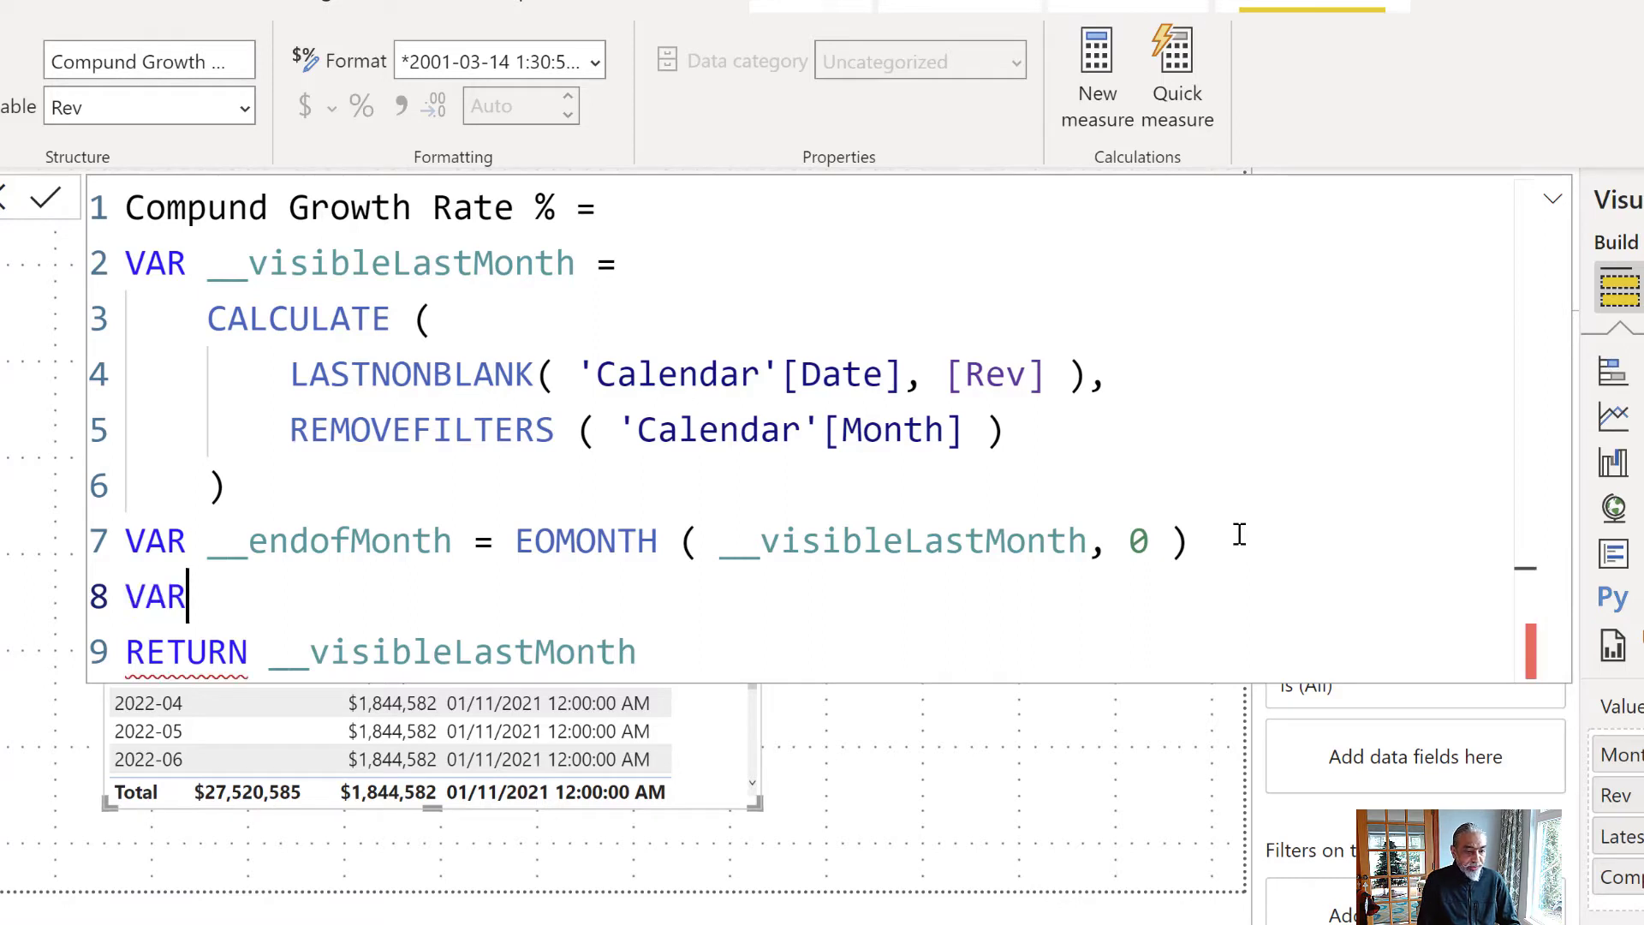
type(" __")
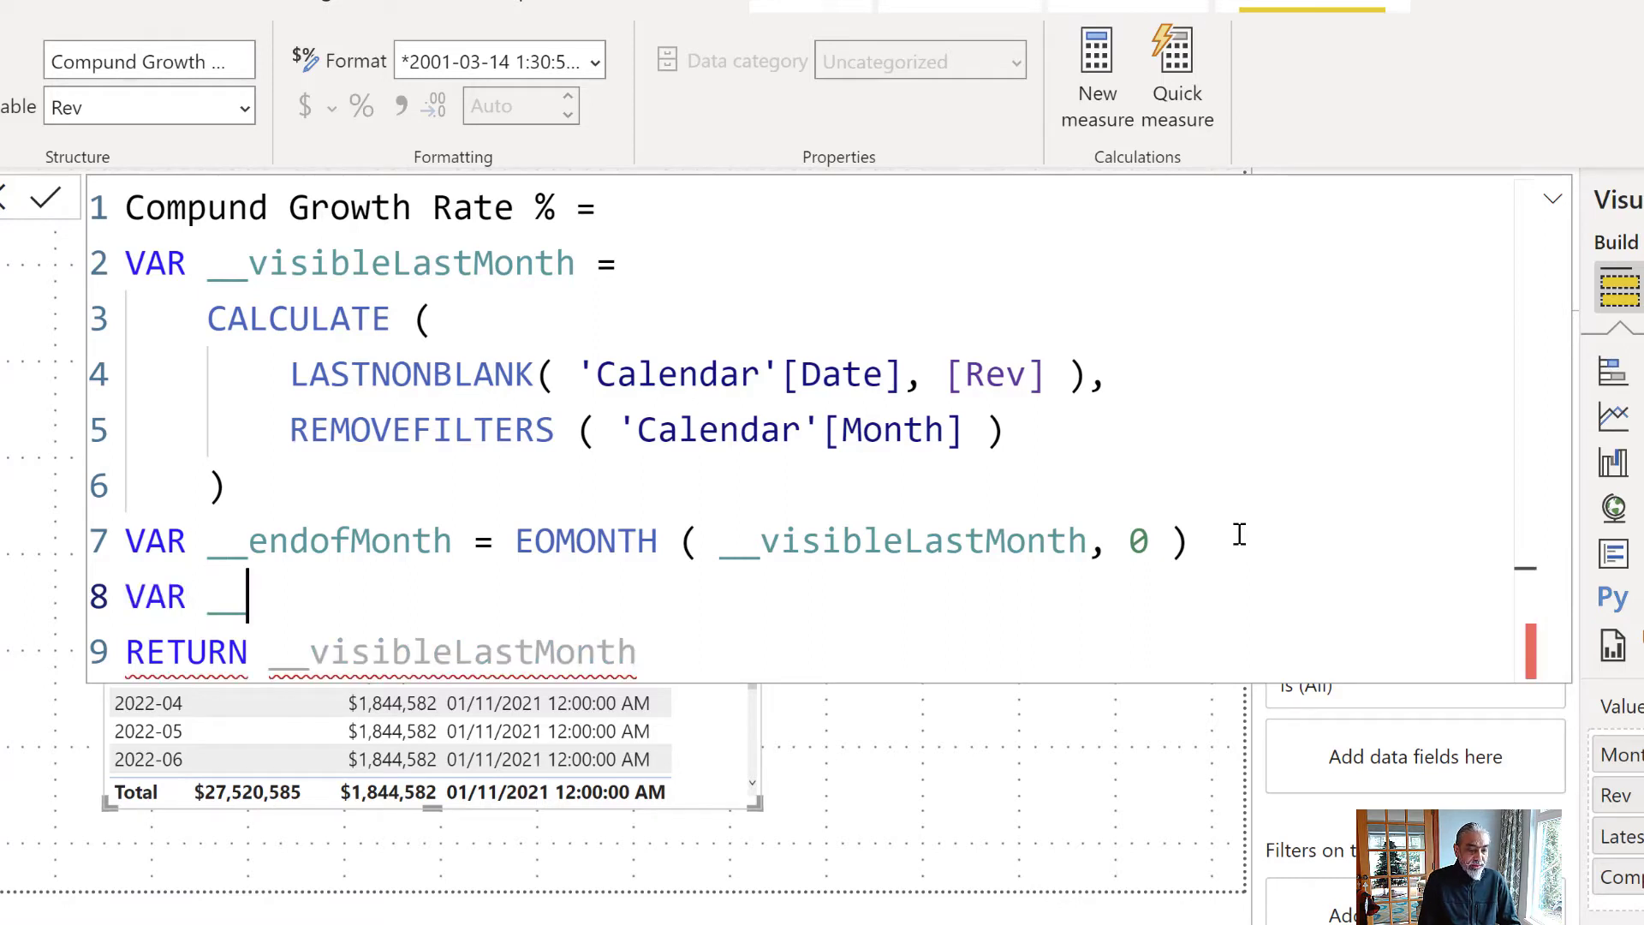
type("computer")
key("BackSpace")
key("BackSpace")
key("BackSpace")
type("nd")
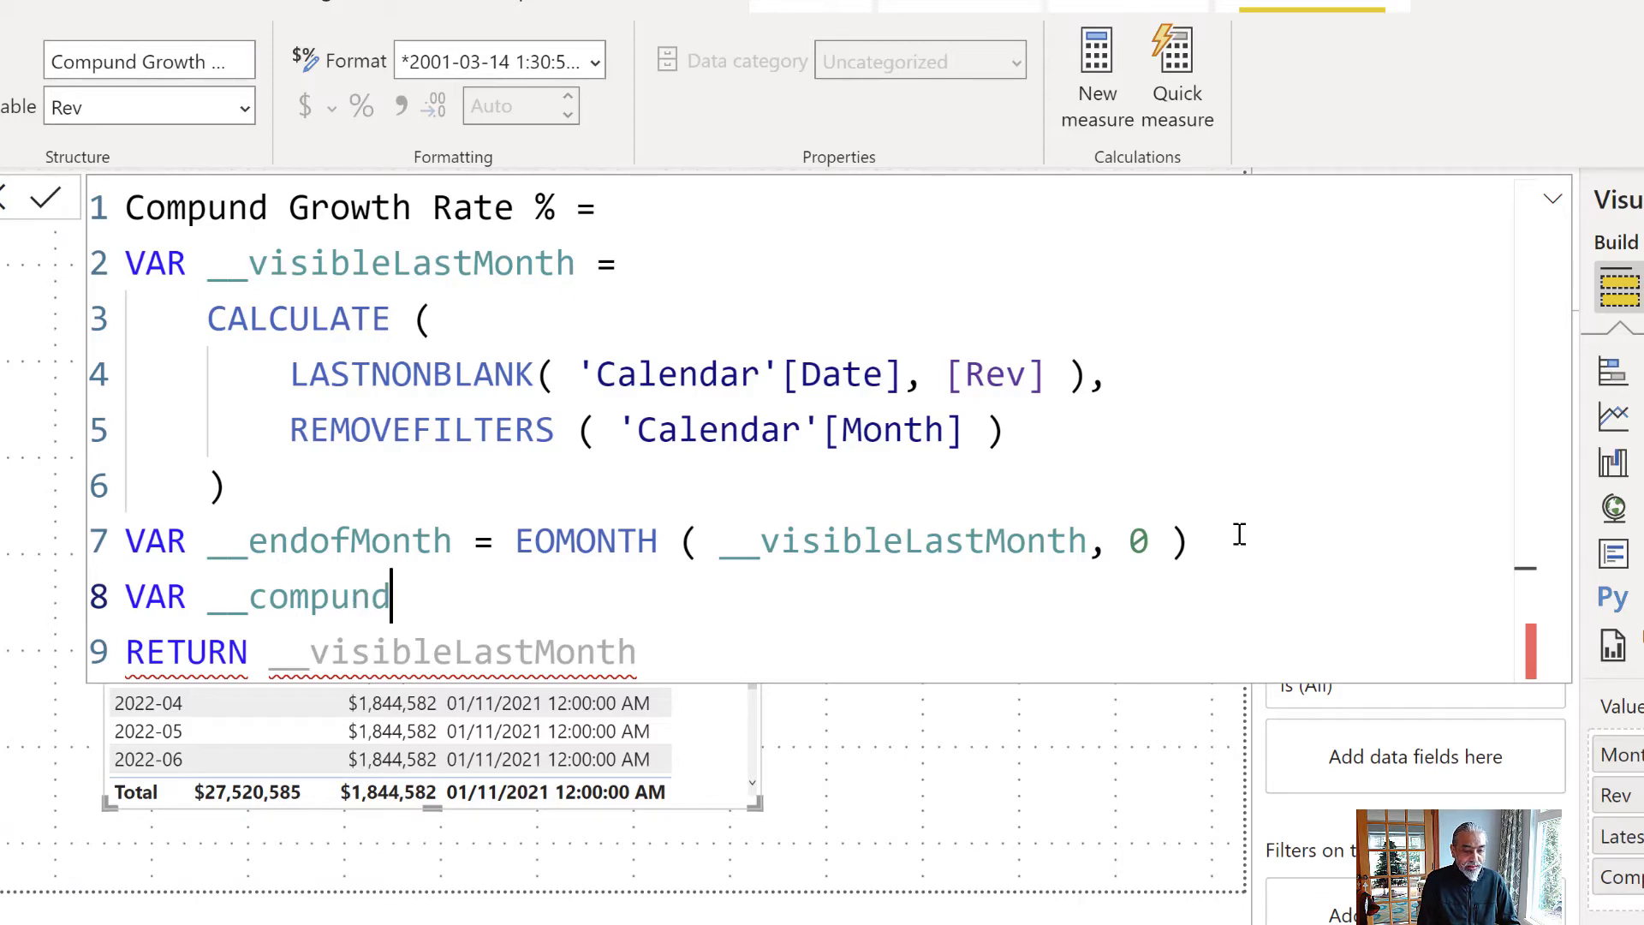
type("Rate")
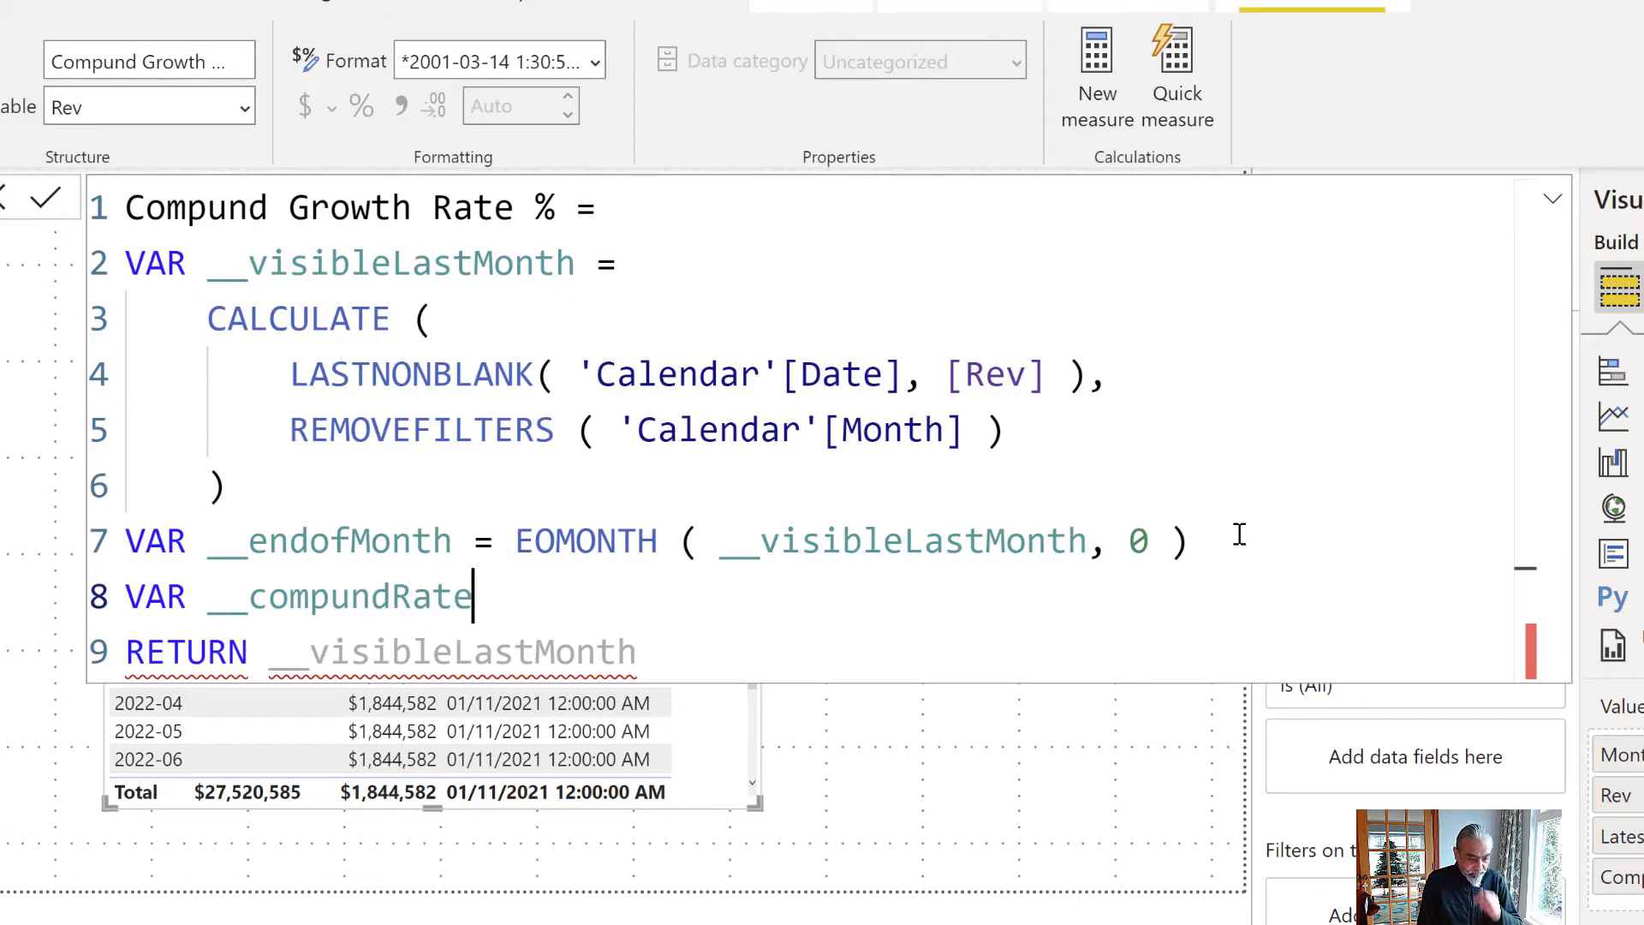
key("BackSpace")
key("BackSpace")
key("BackSpace")
key("BackSpace")
type("GrowthRate =")
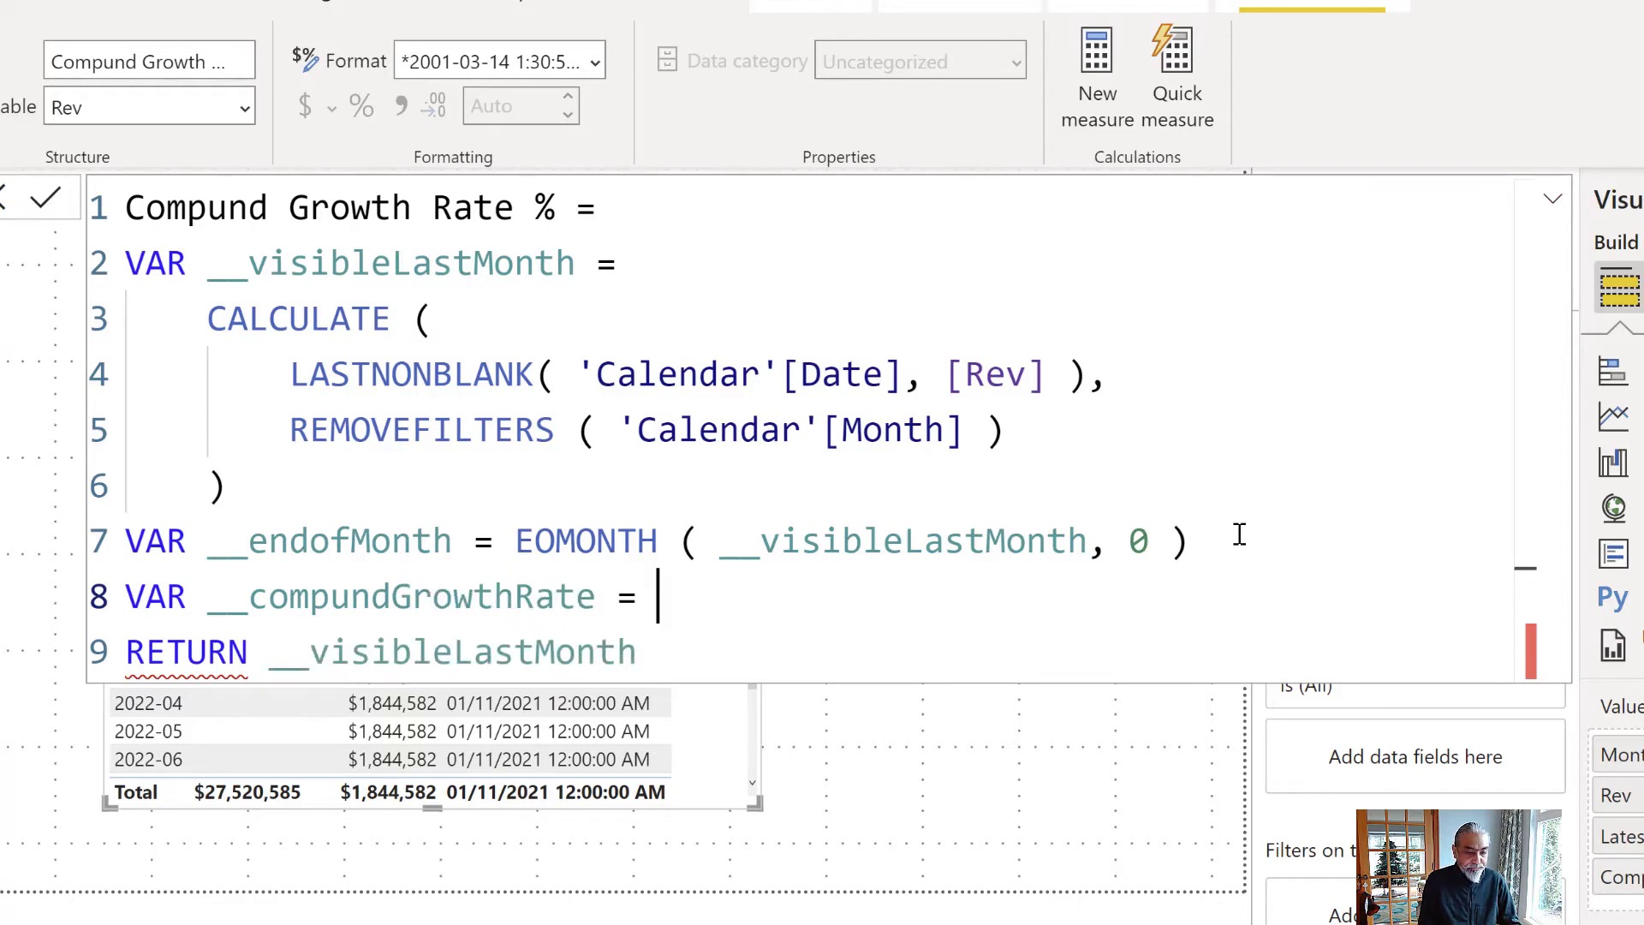
- Start the __compundGrowthRate expression with PRODUCTX iterating over VALUES of 'Calendar'[Month]
key("Return")
key("Tab")
type("PRODUC")
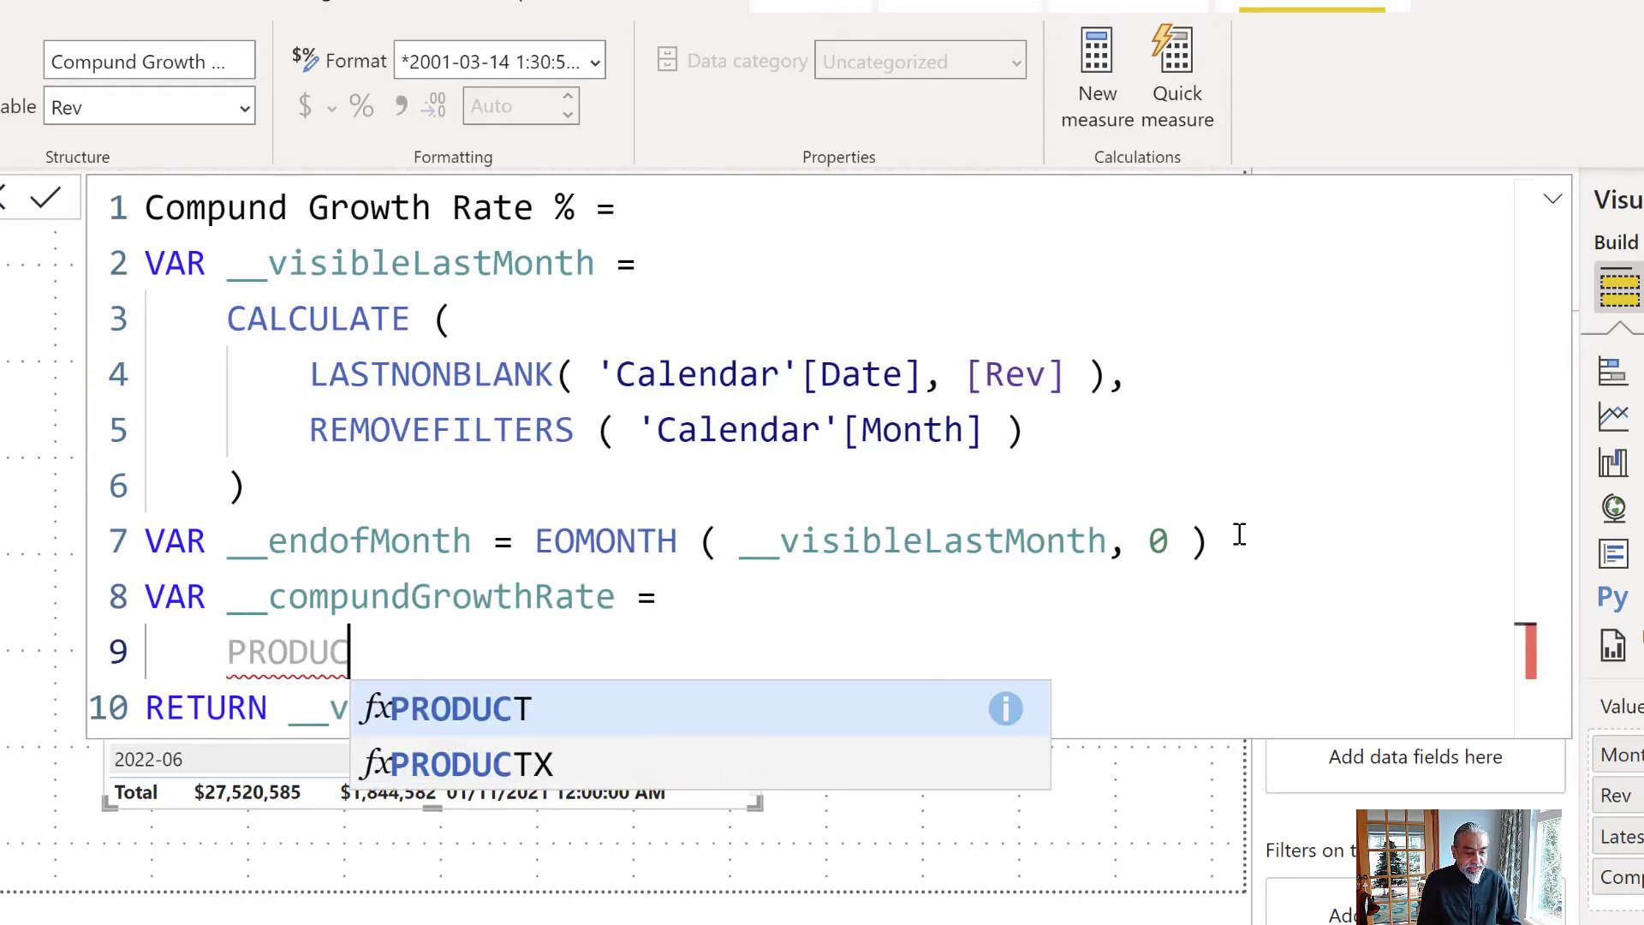
type("TX (")
key("Return")
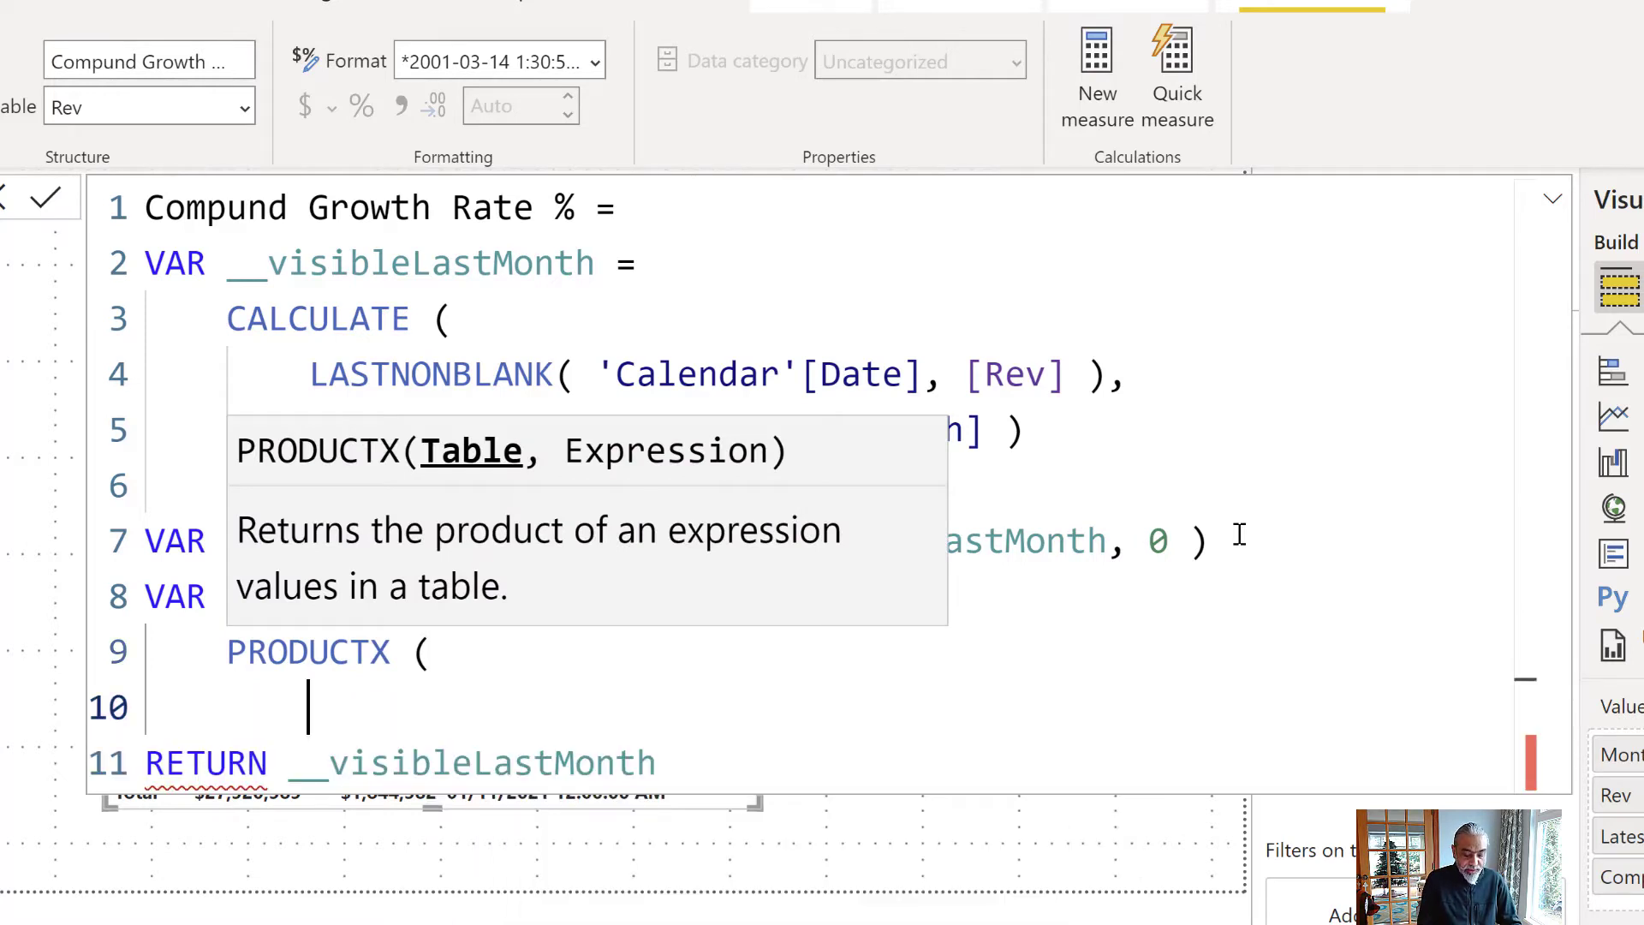
type("VALUES ( Mo")
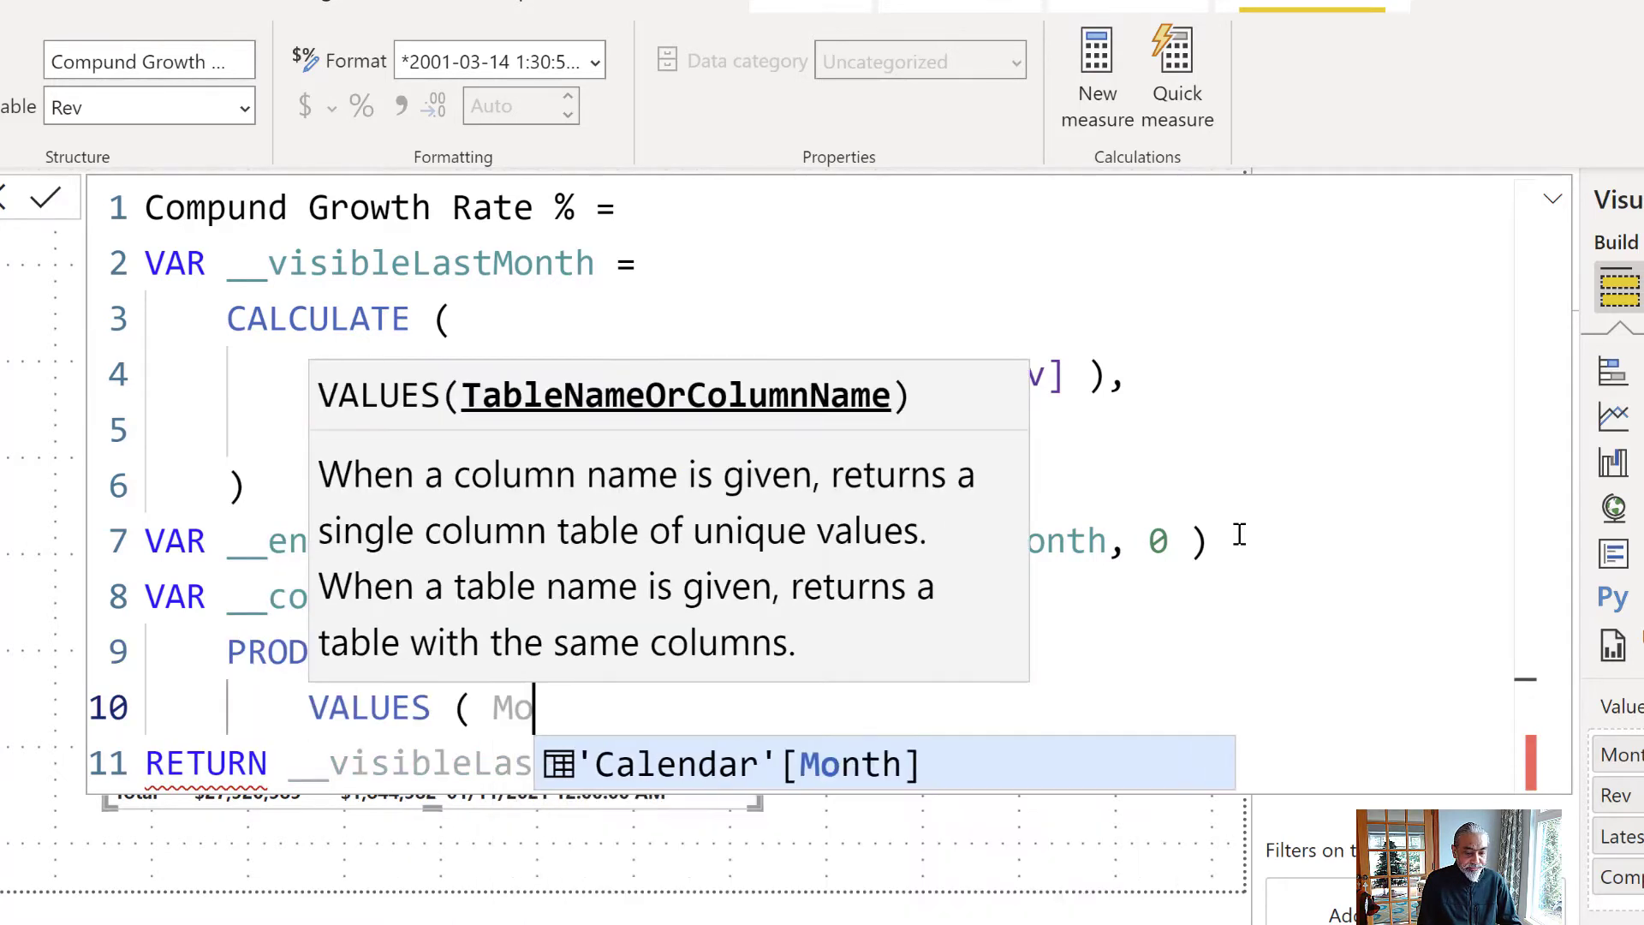
key("Tab")
type(")<")
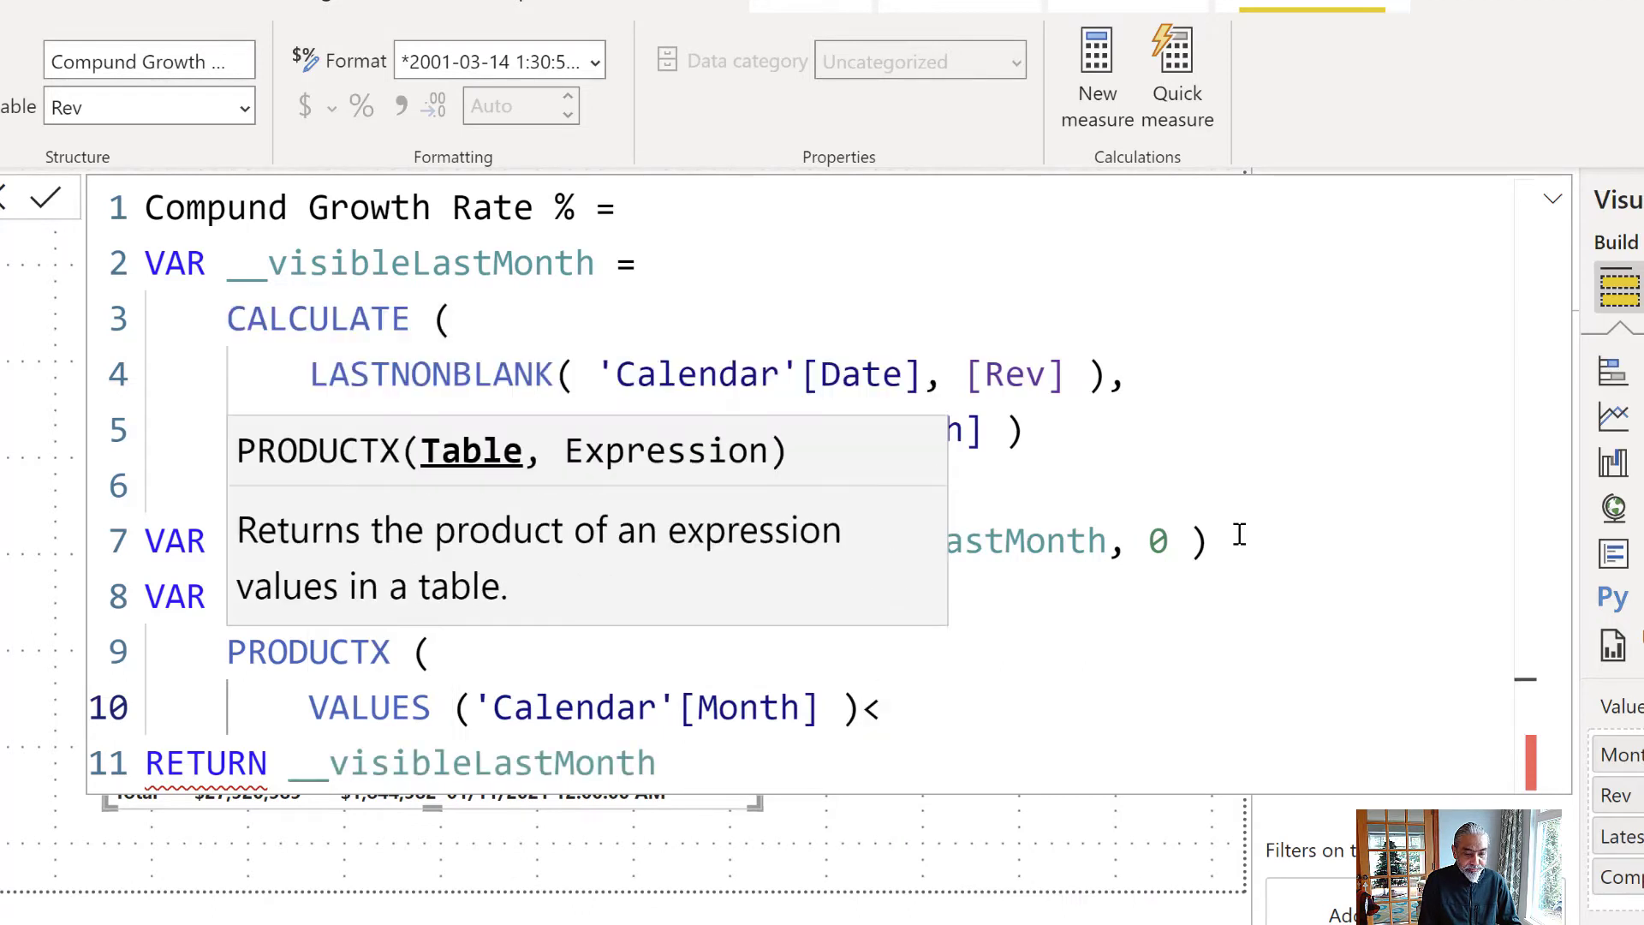
key("BackSpace")
type(",")
key("shift+Return")
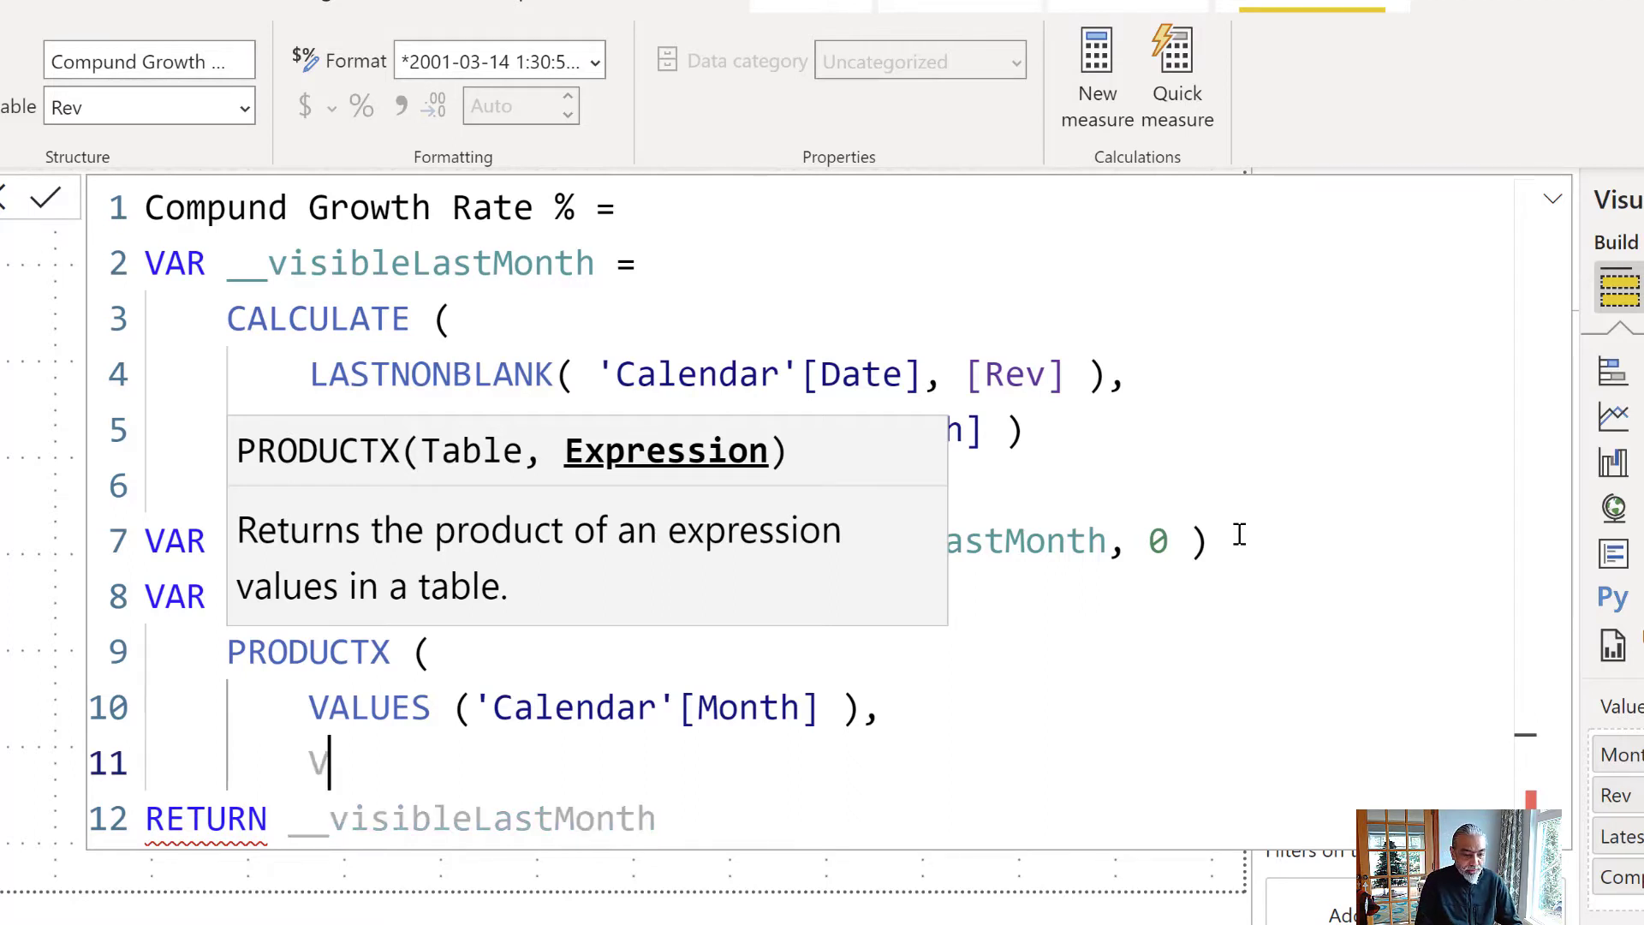
- Declare a variable named __currentRowDate as the beginning of the PRODUCTX expression argument
type("VA")
key("Escape")
key("BackSpace")
type("R __")
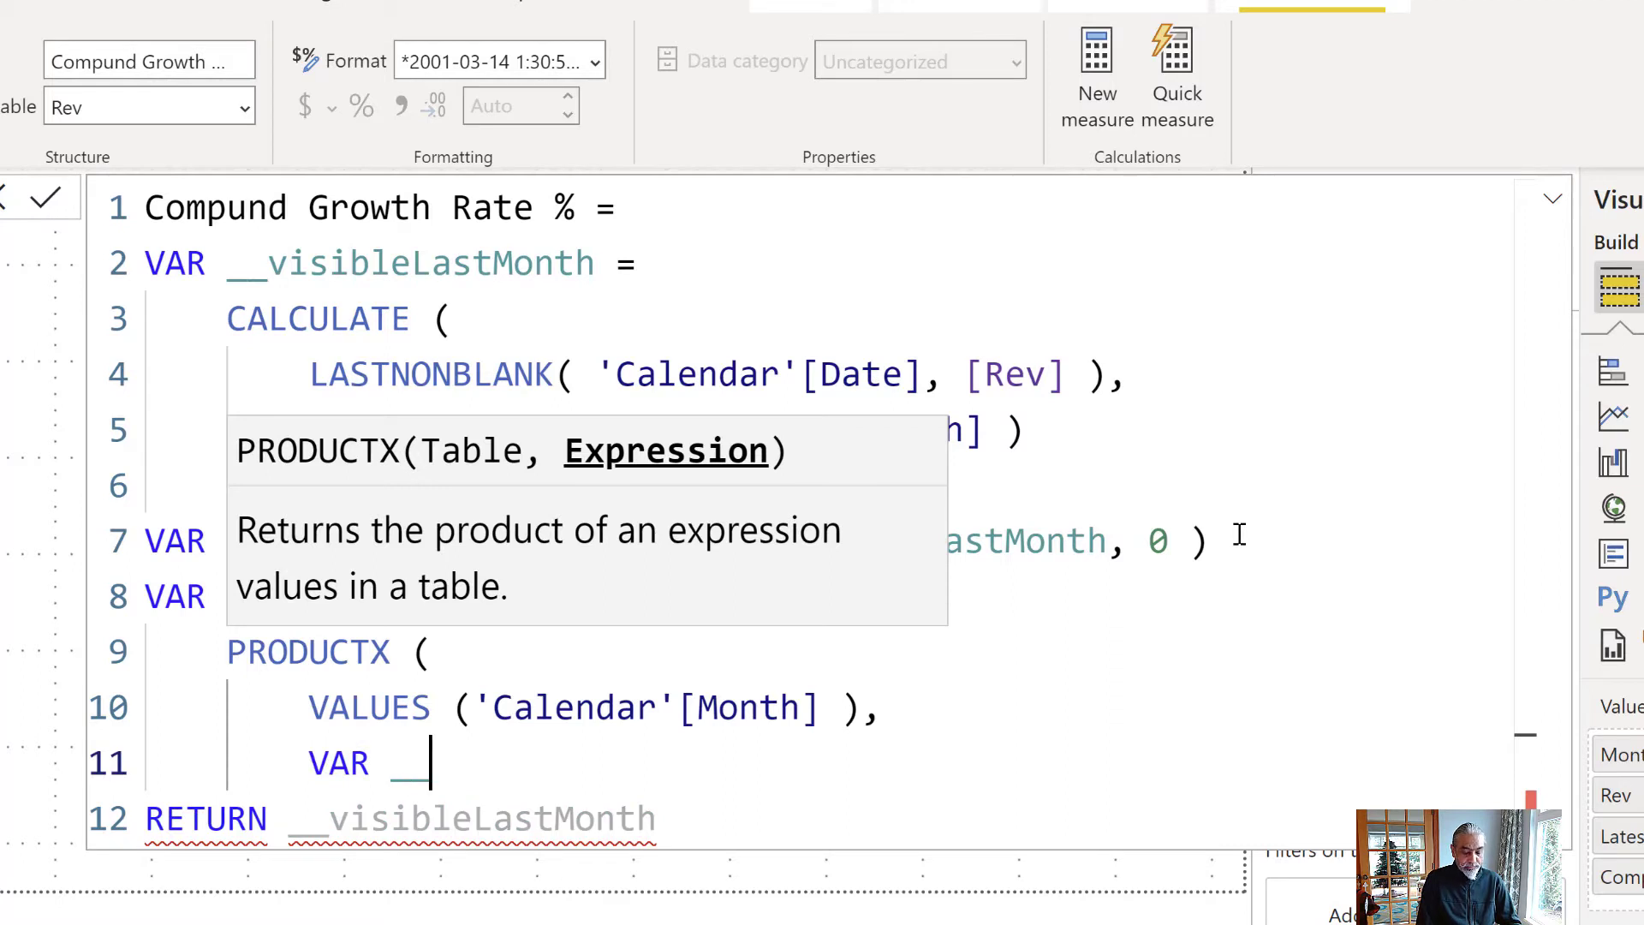
type("currentRow")
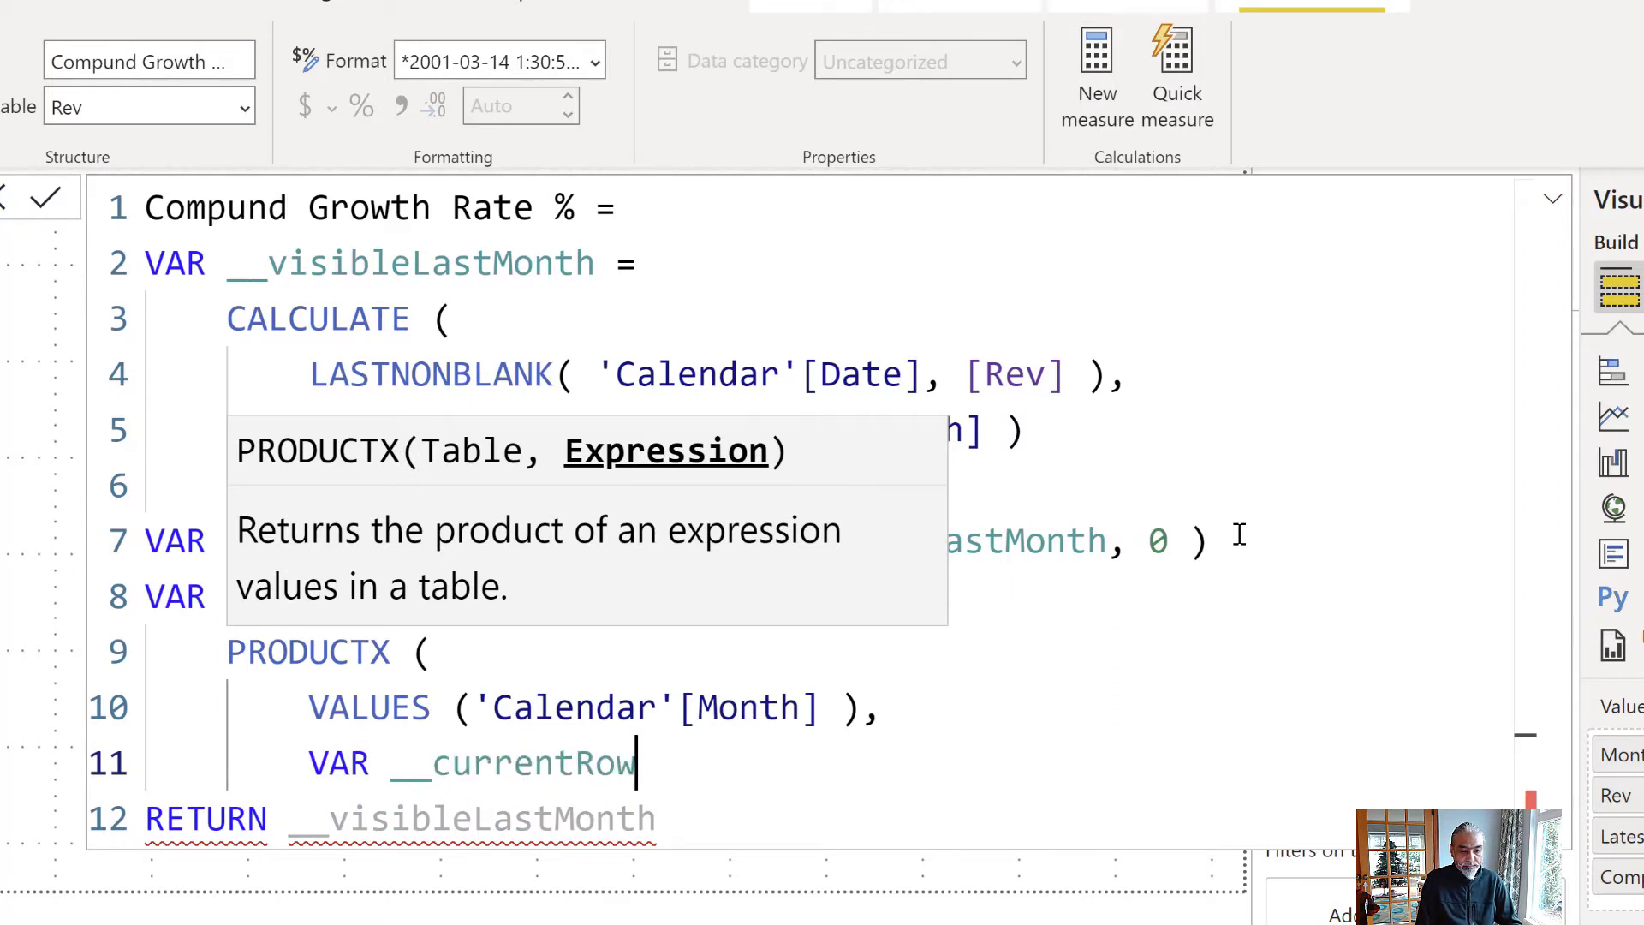
type("Date = ")
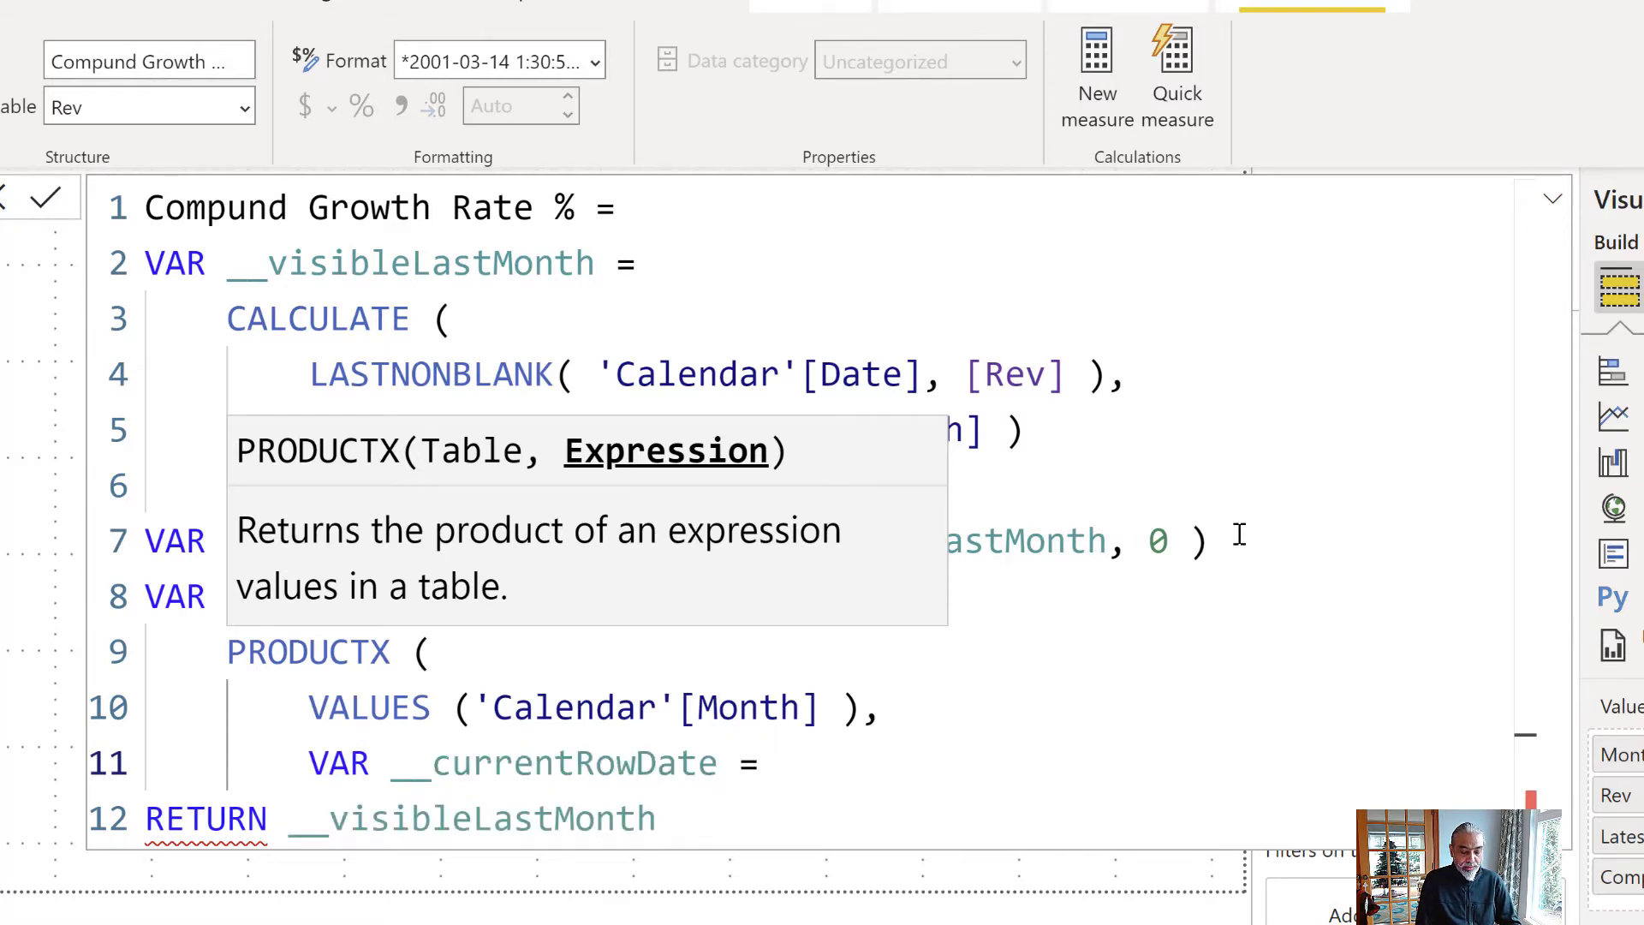
- Define __currentRowDate as CALCULATE ( MAX ( 'Calendar'[Date] ) ), reducing the formula text size so the line fits
type("CALCULATE ( MA")
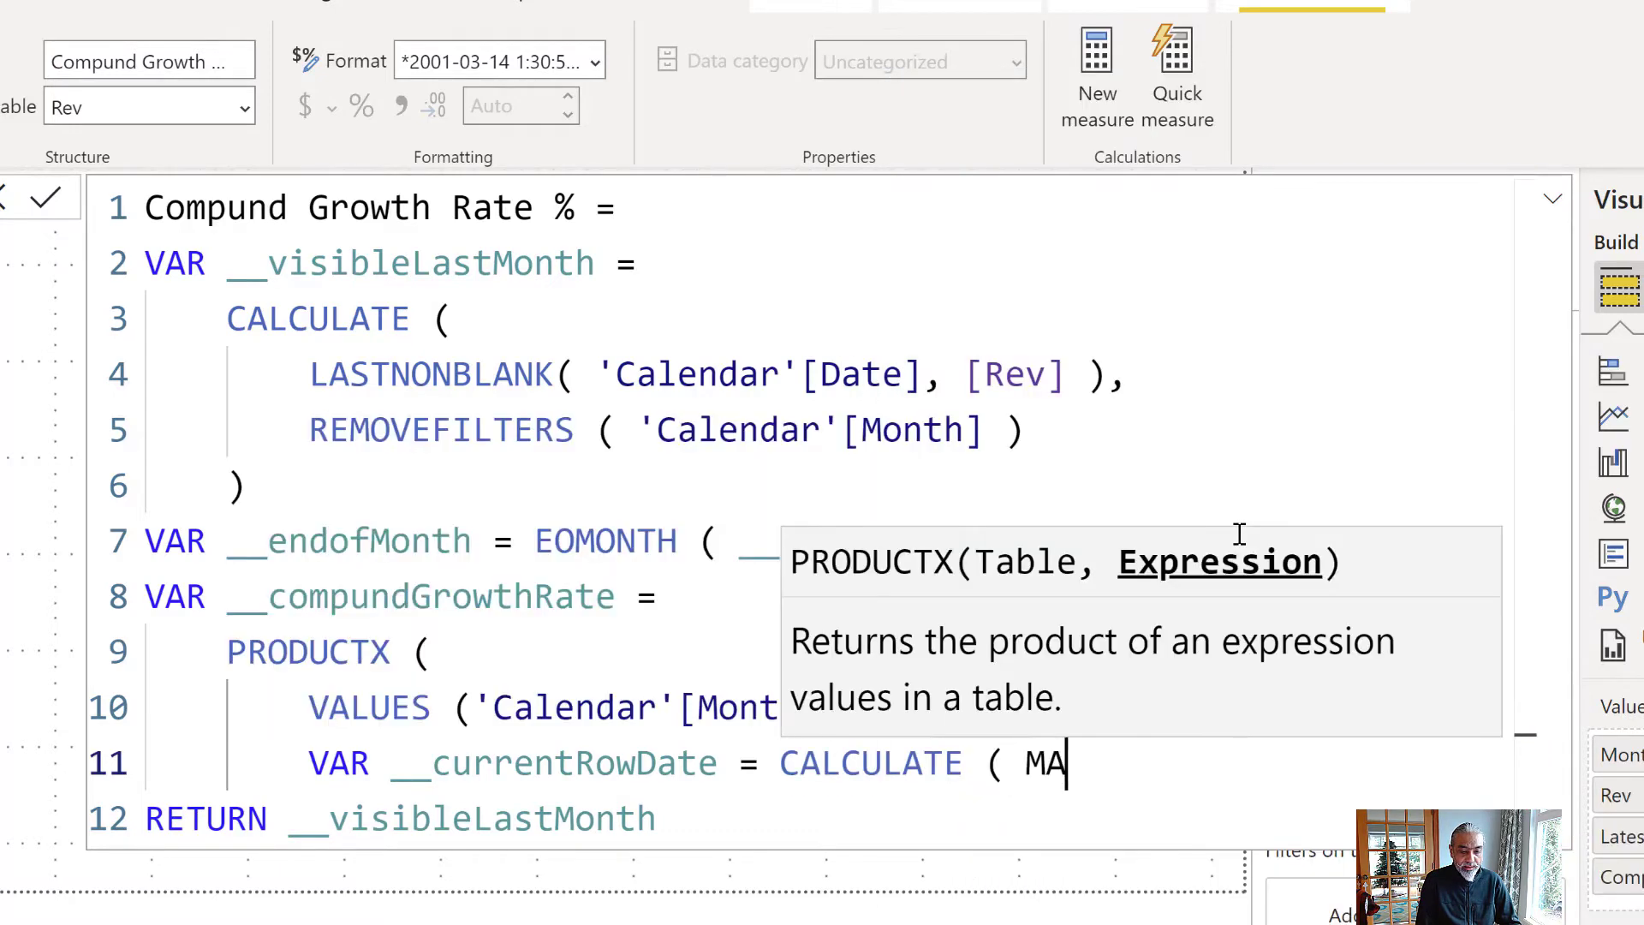
type("X ( 'Ca")
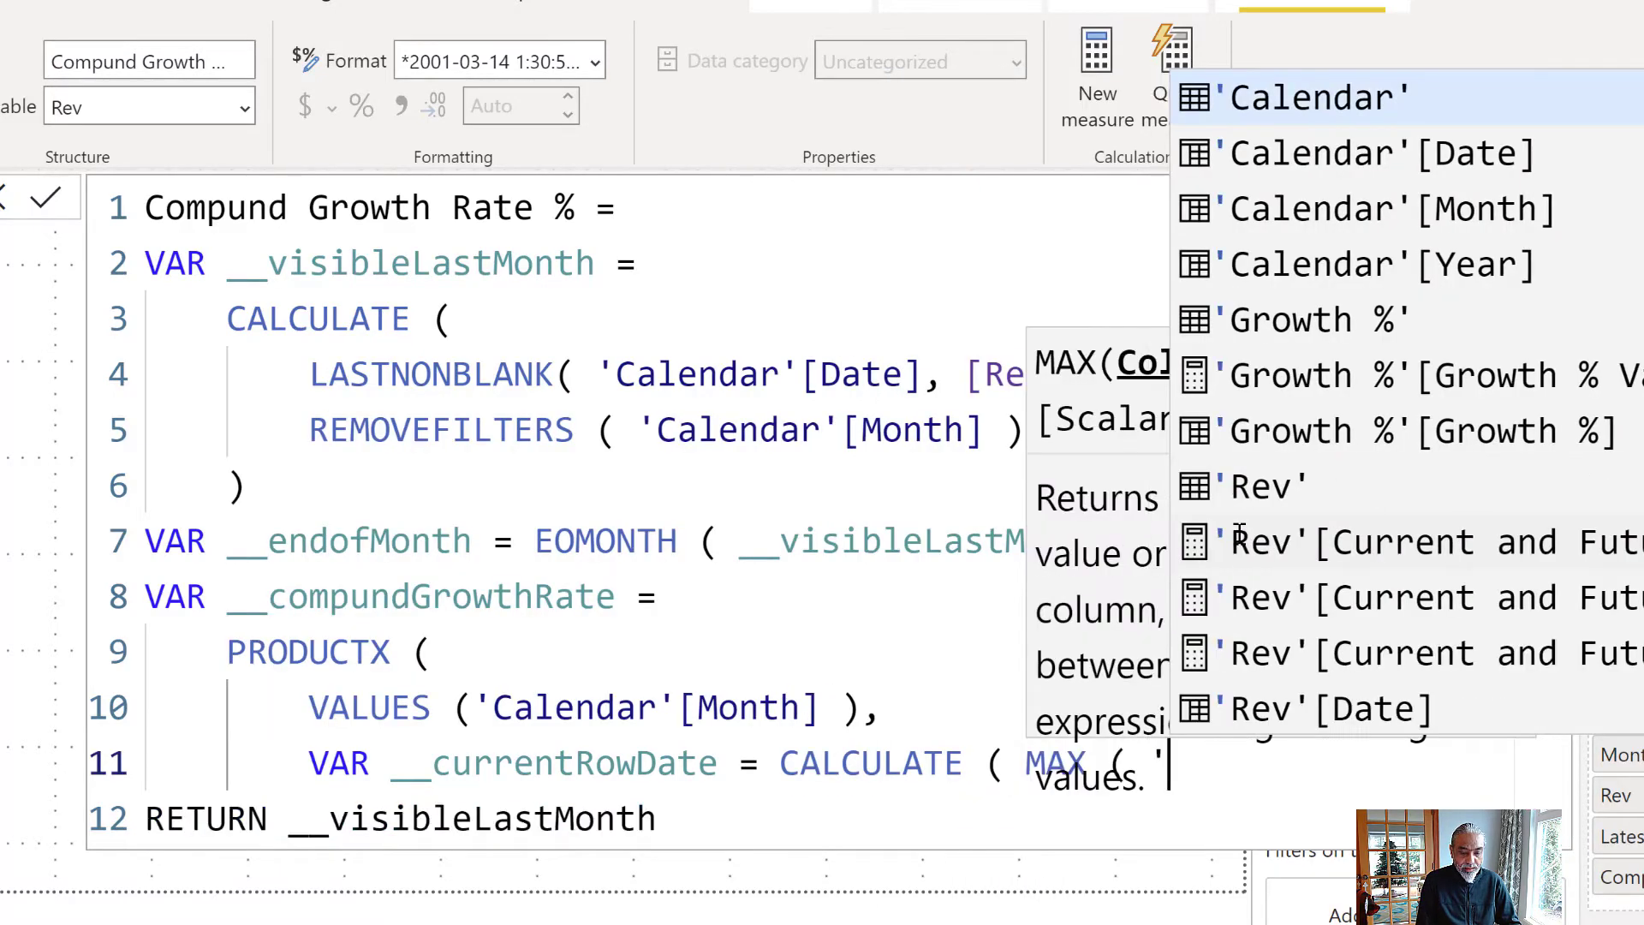
type("len")
key("Tab")
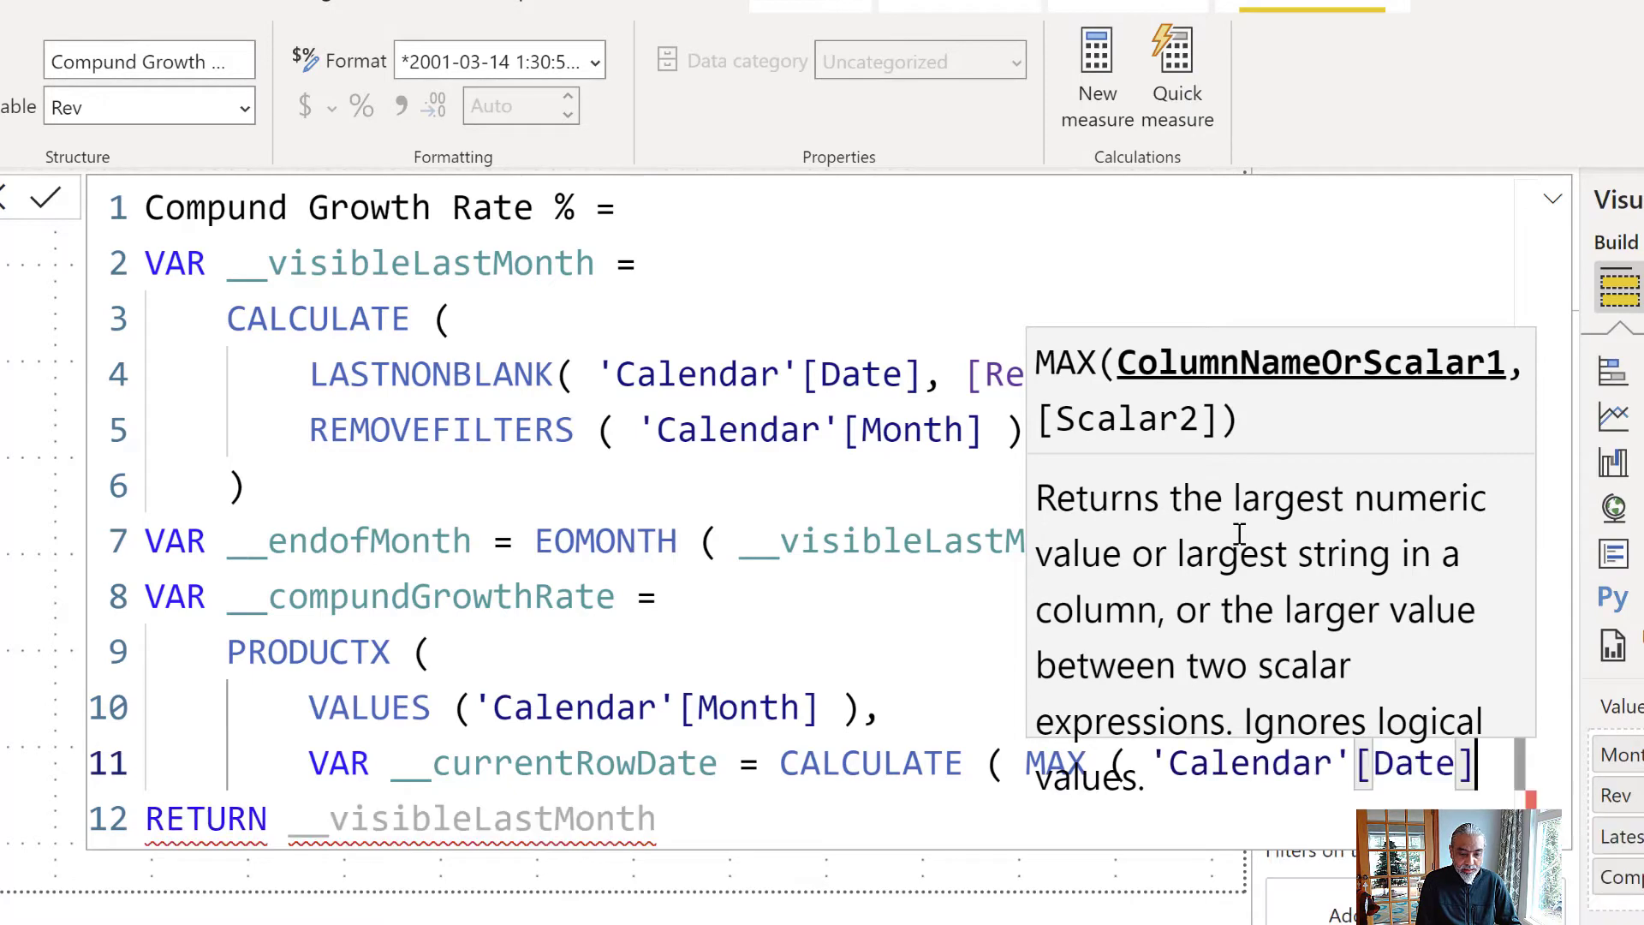
type(") )")
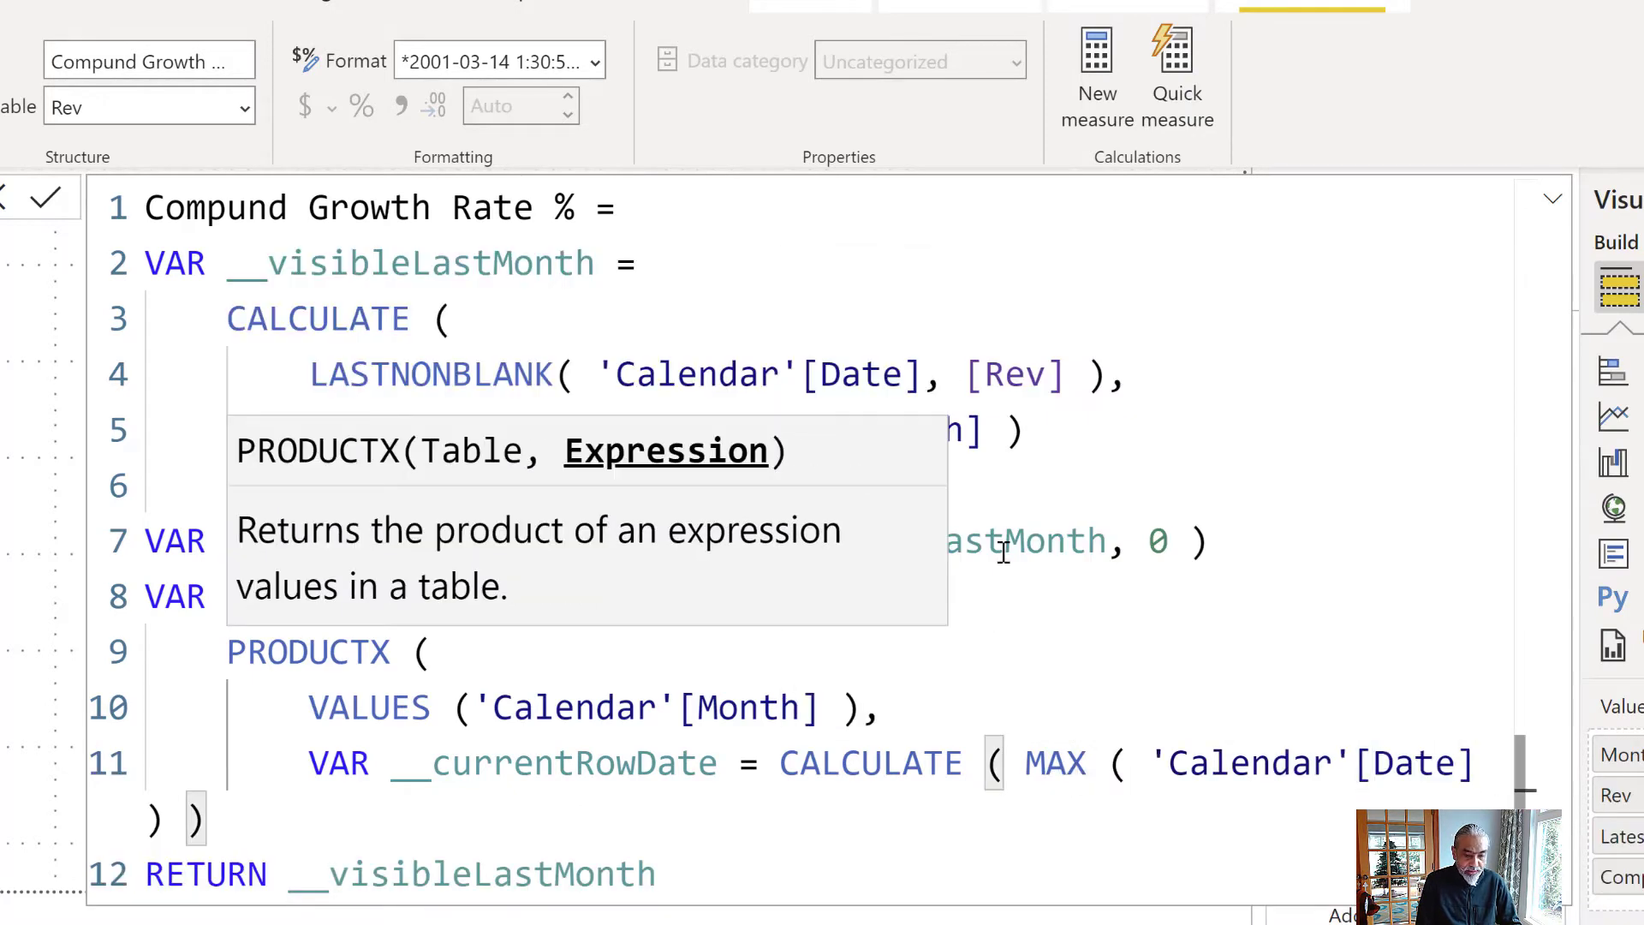
scroll(1004, 552, "down", 1, "ctrl")
scroll(1003, 552, "down", 1, "ctrl")
scroll(1358, 481, "down", 1, "ctrl")
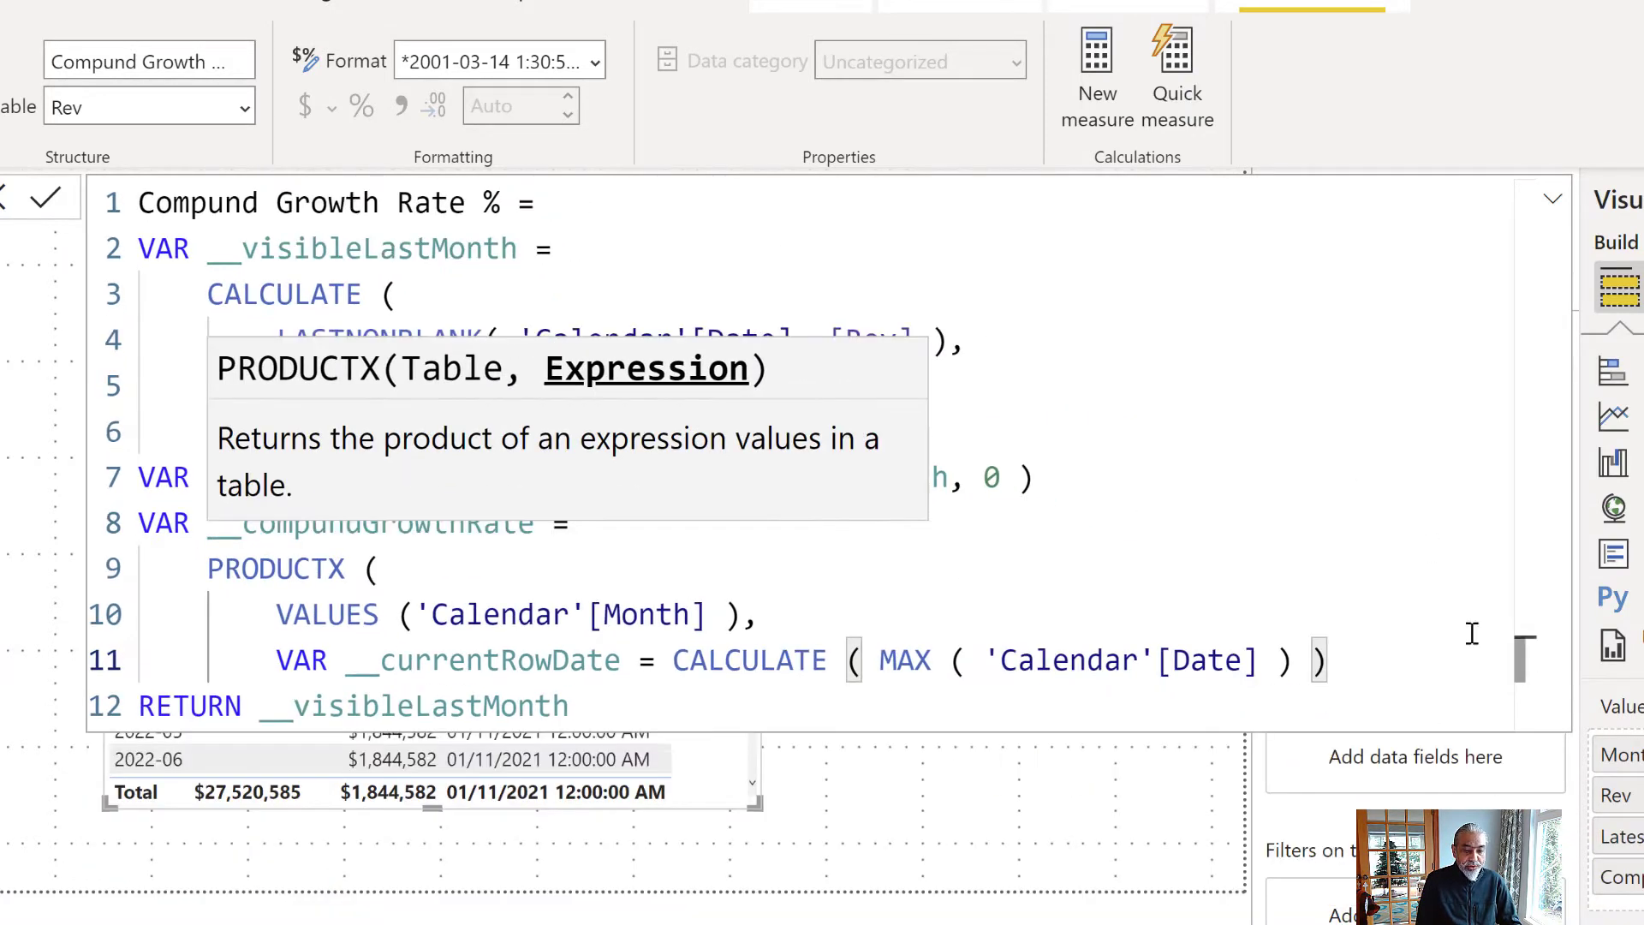
key("Escape")
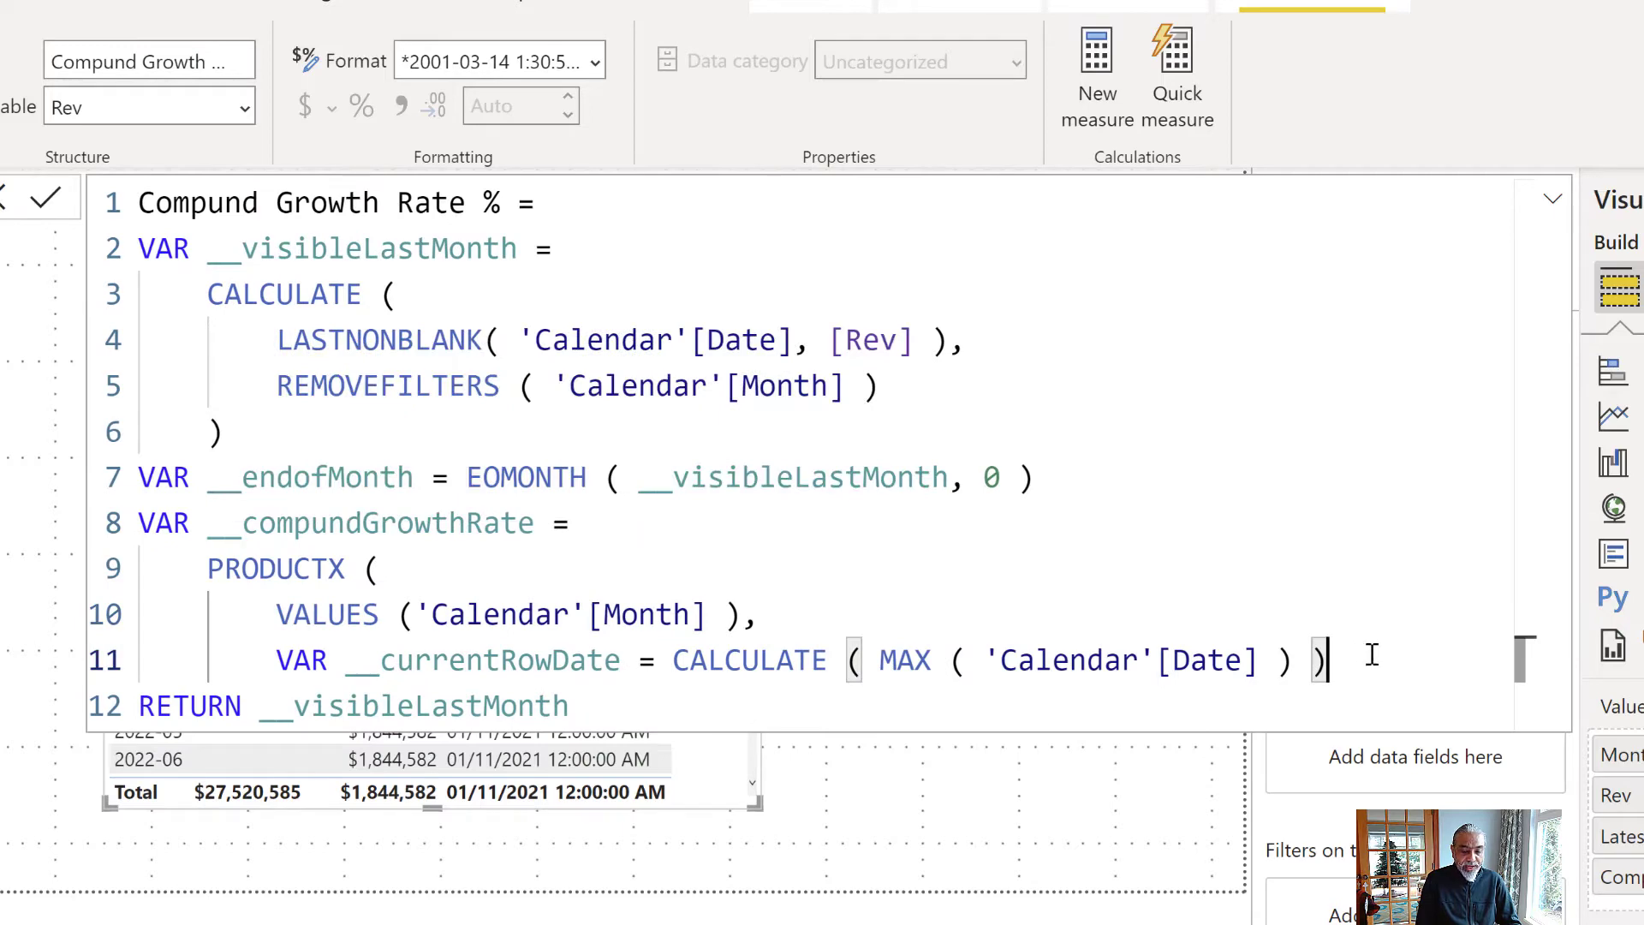
- Check the months in the table behind the formula and add an inner RETURN line below __currentRowDate
key("Return")
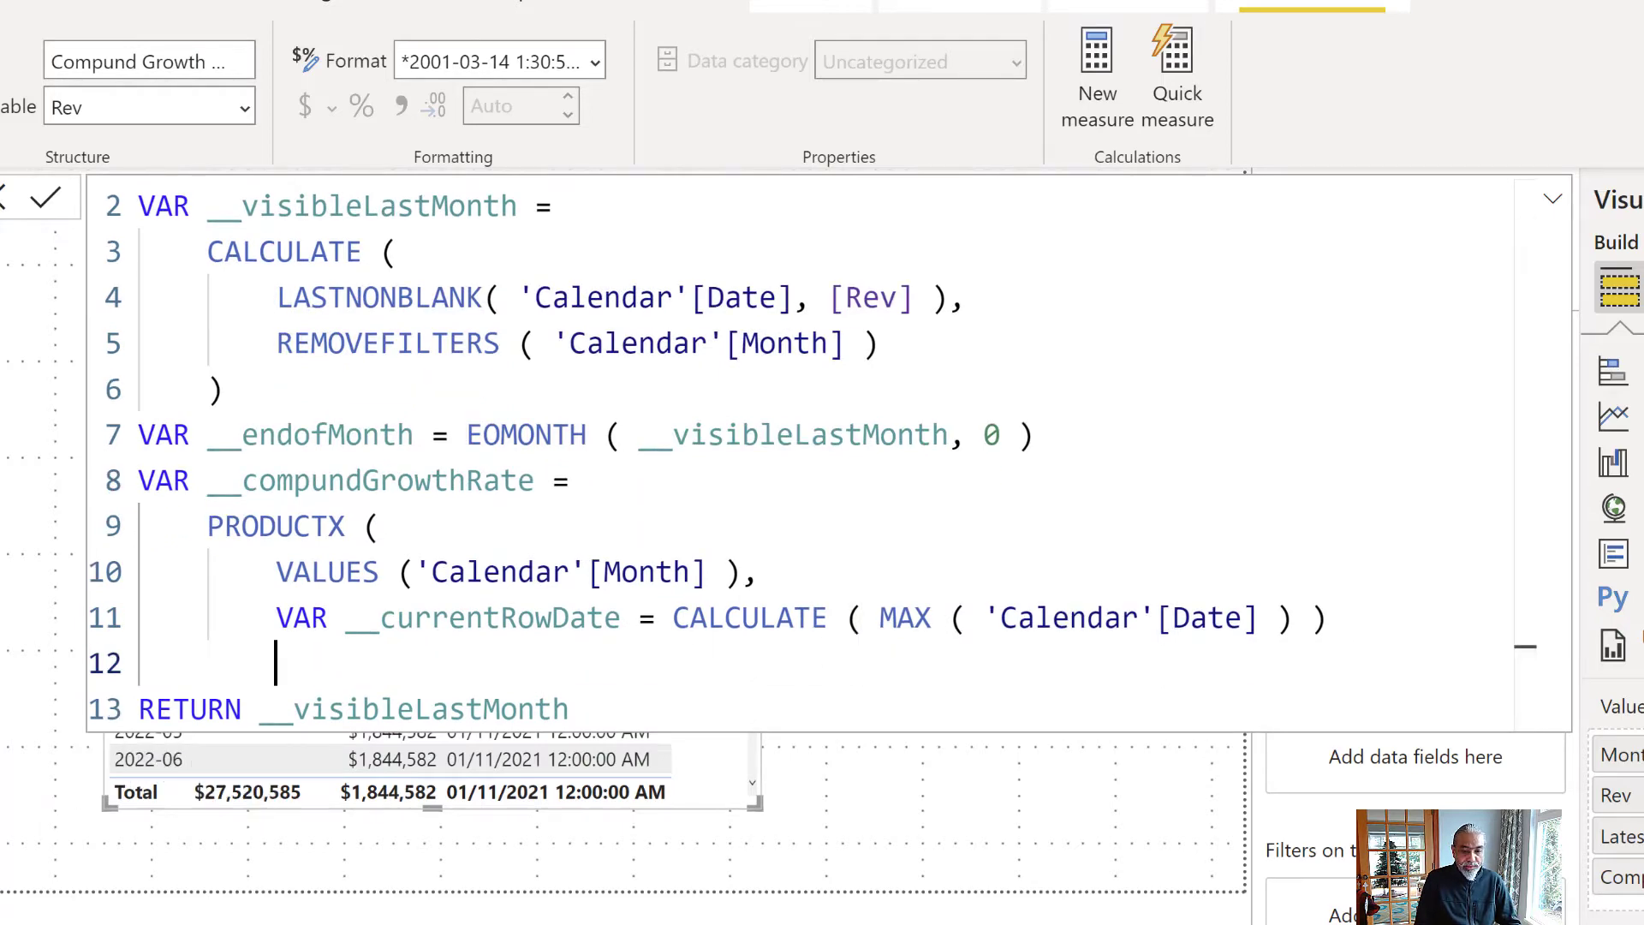
scroll(1019, 351, "down", 4)
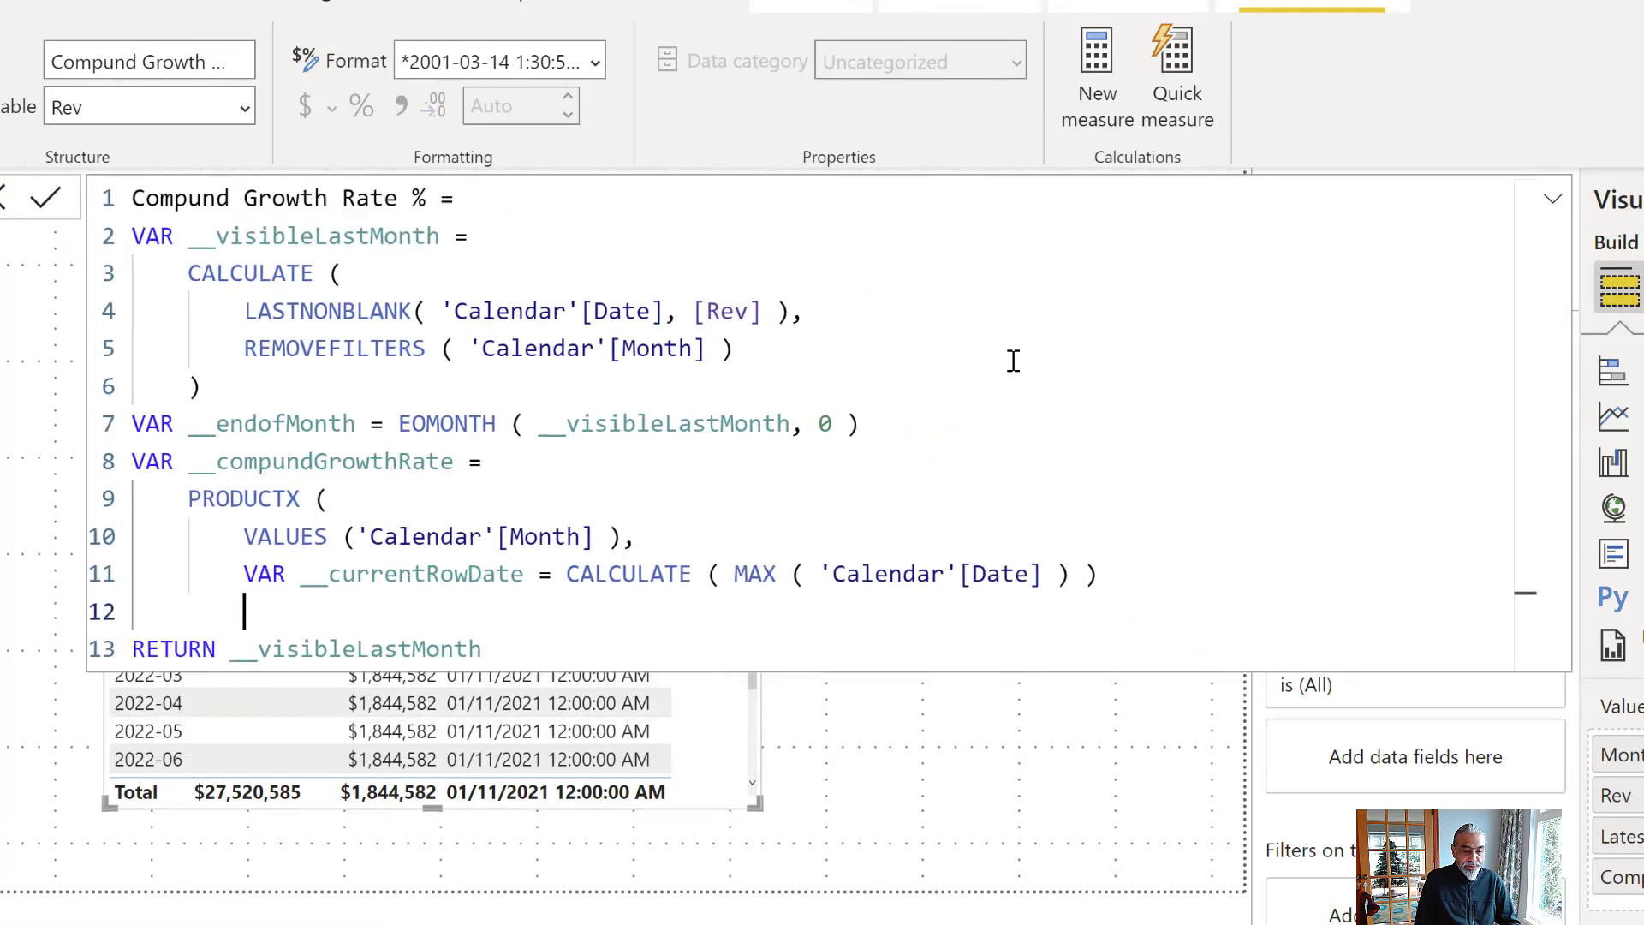
left_click(1546, 208)
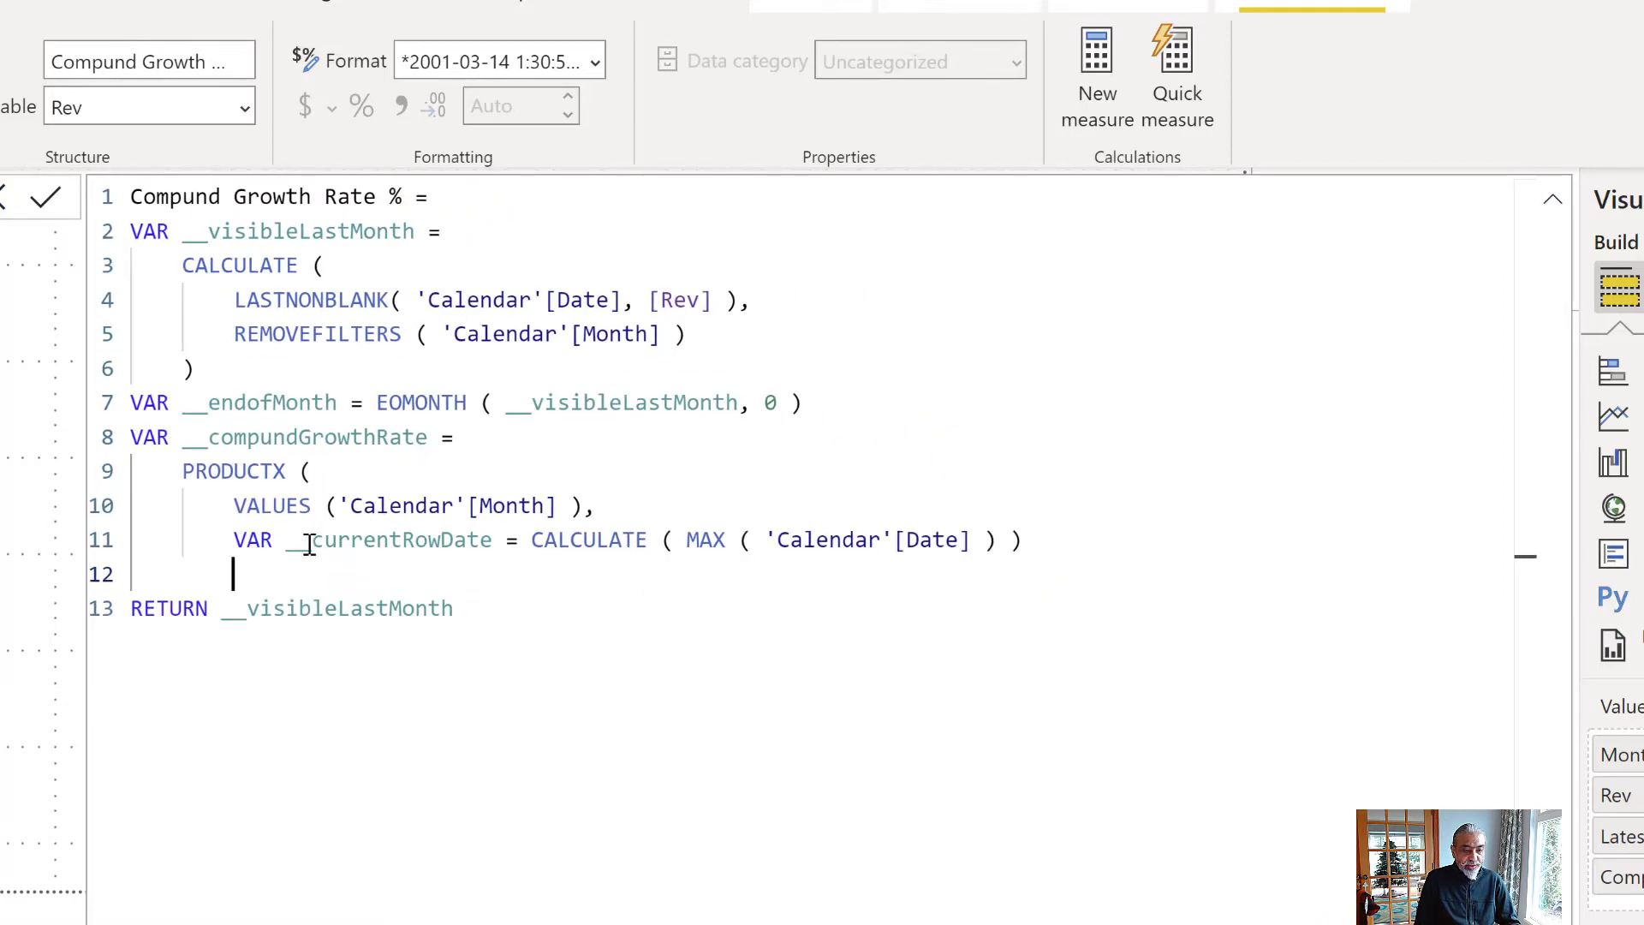
left_click(1551, 202)
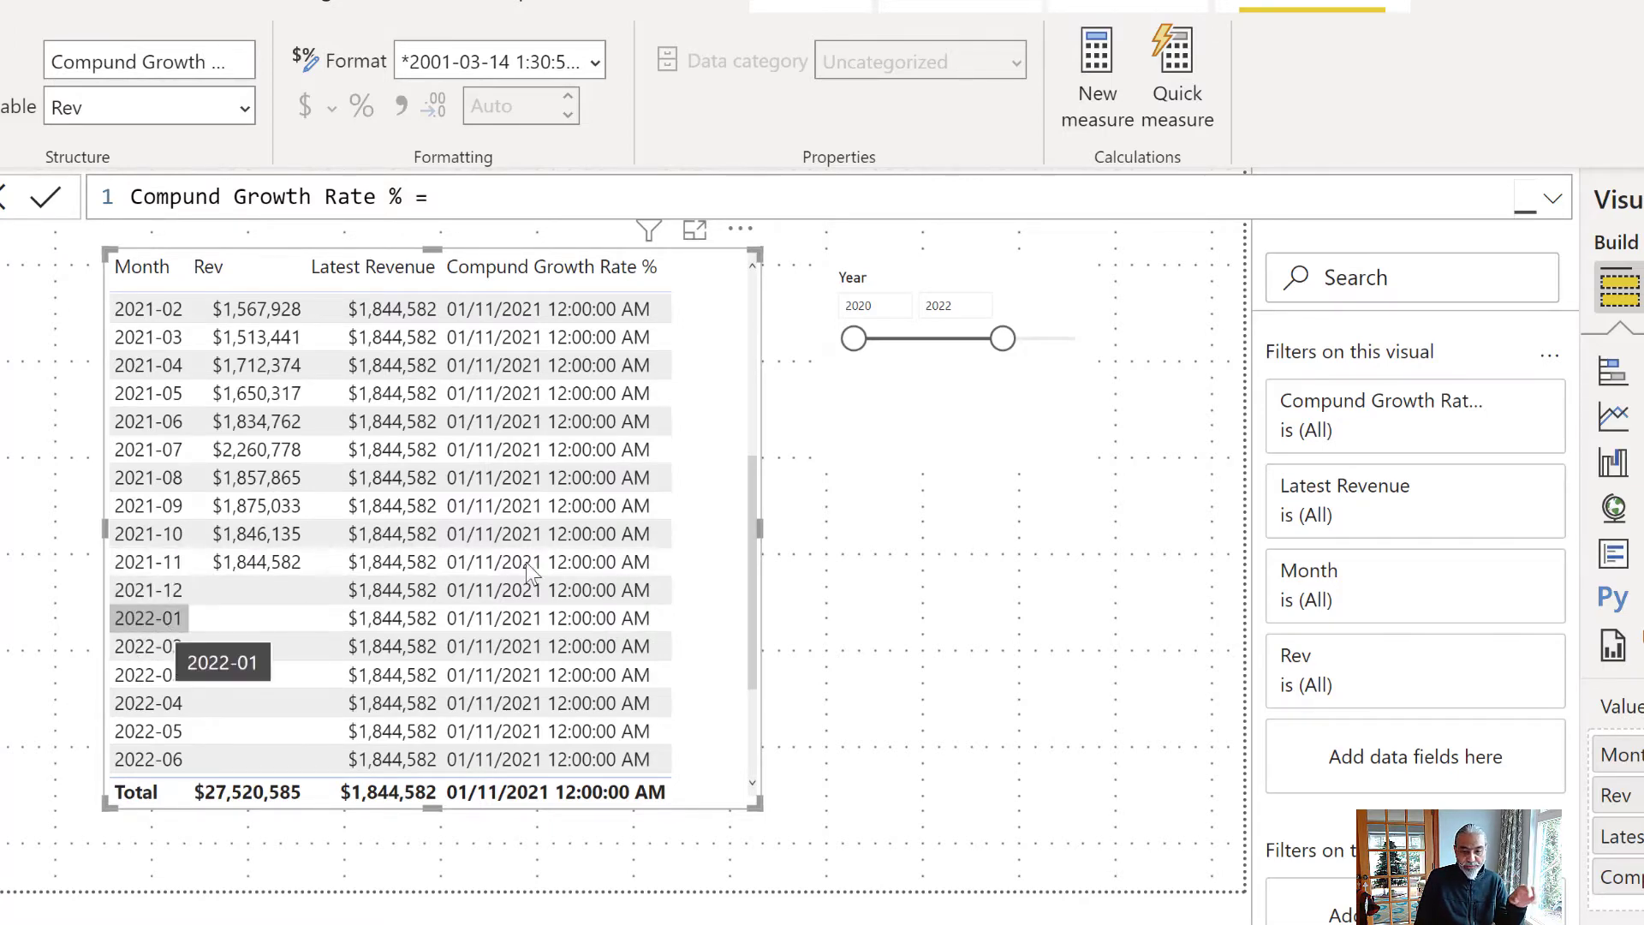
left_click(1554, 202)
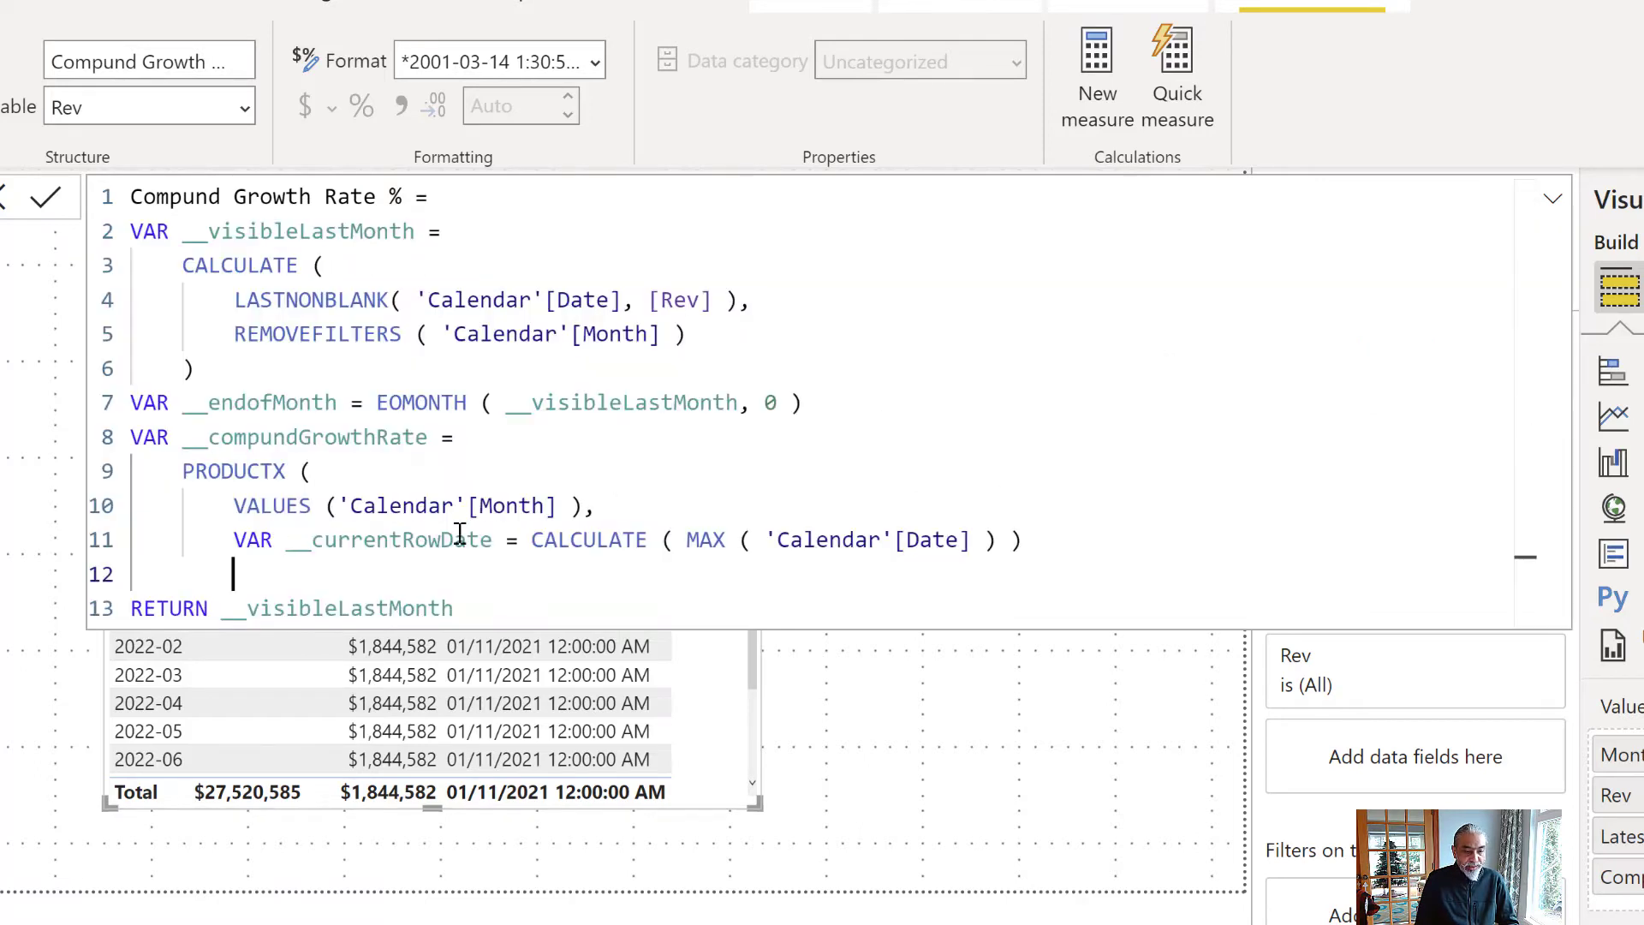
type("RETURN")
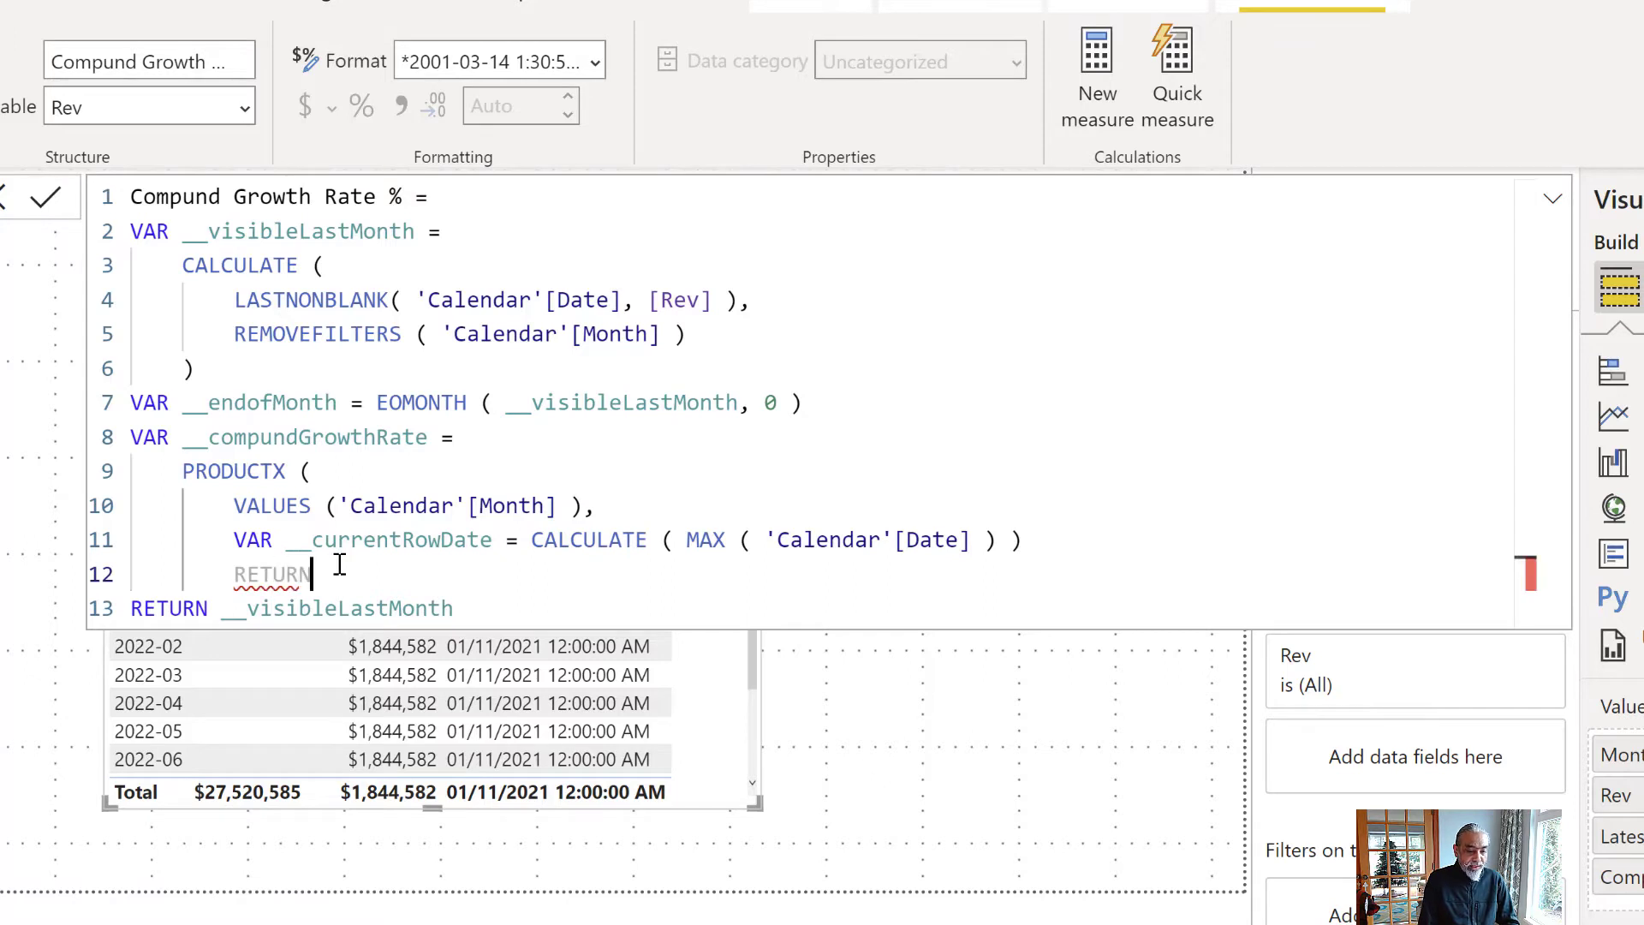
key("Return")
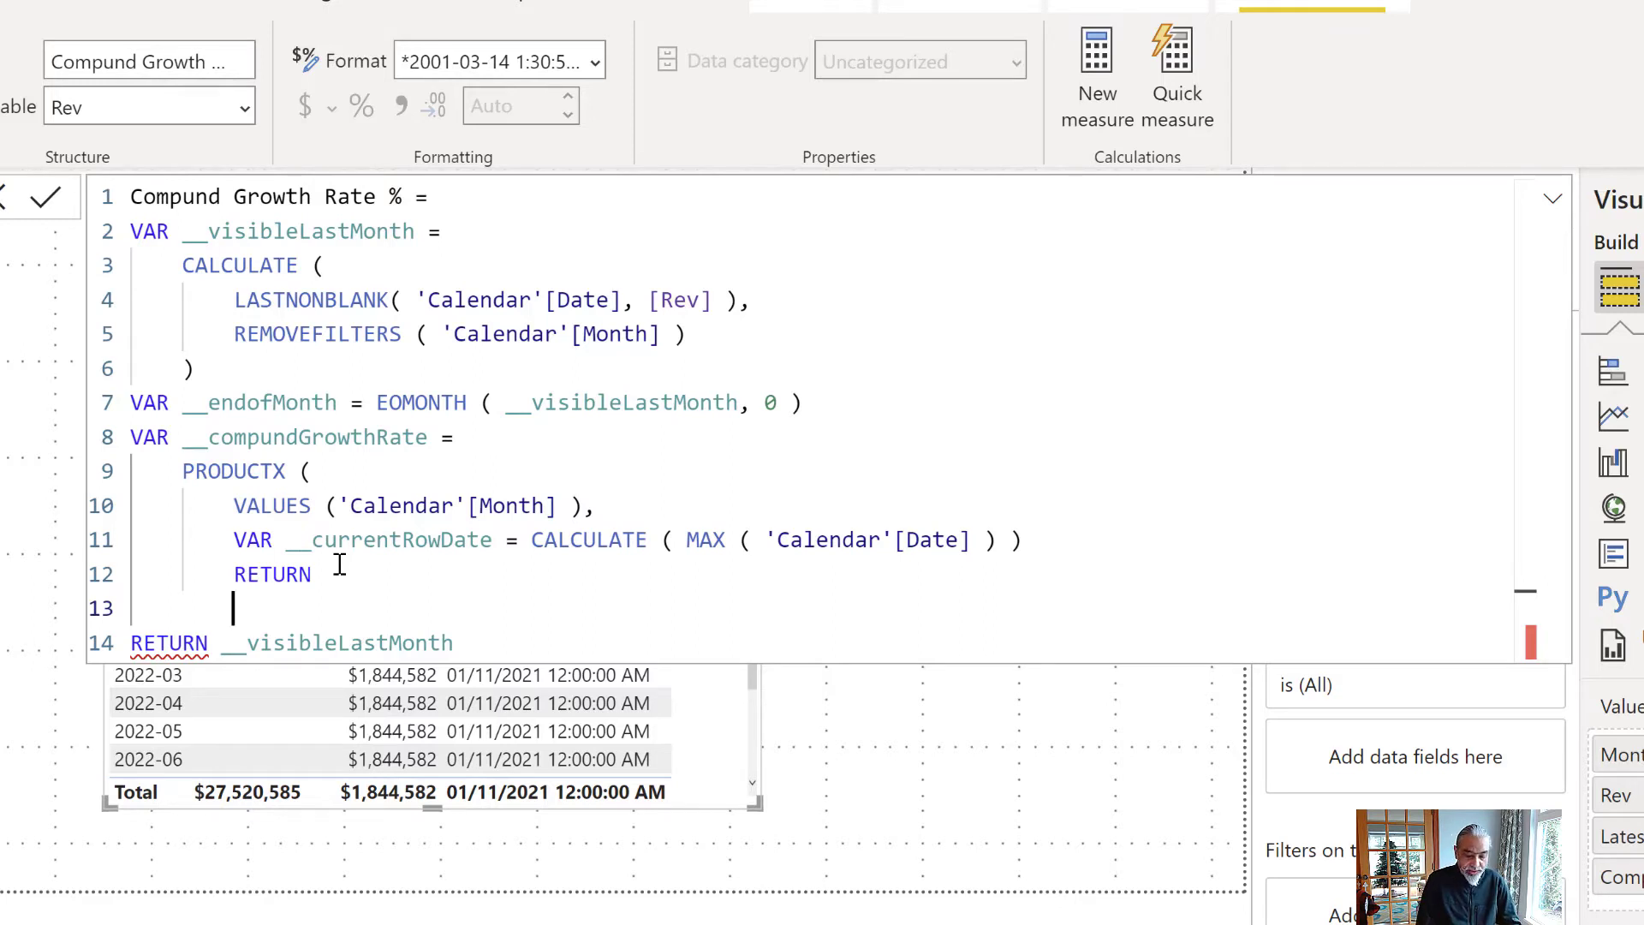
- Open an IF under the inner RETURN that tests whether __currentRowDate >= __visibleLastMonth
type("IF ( __")
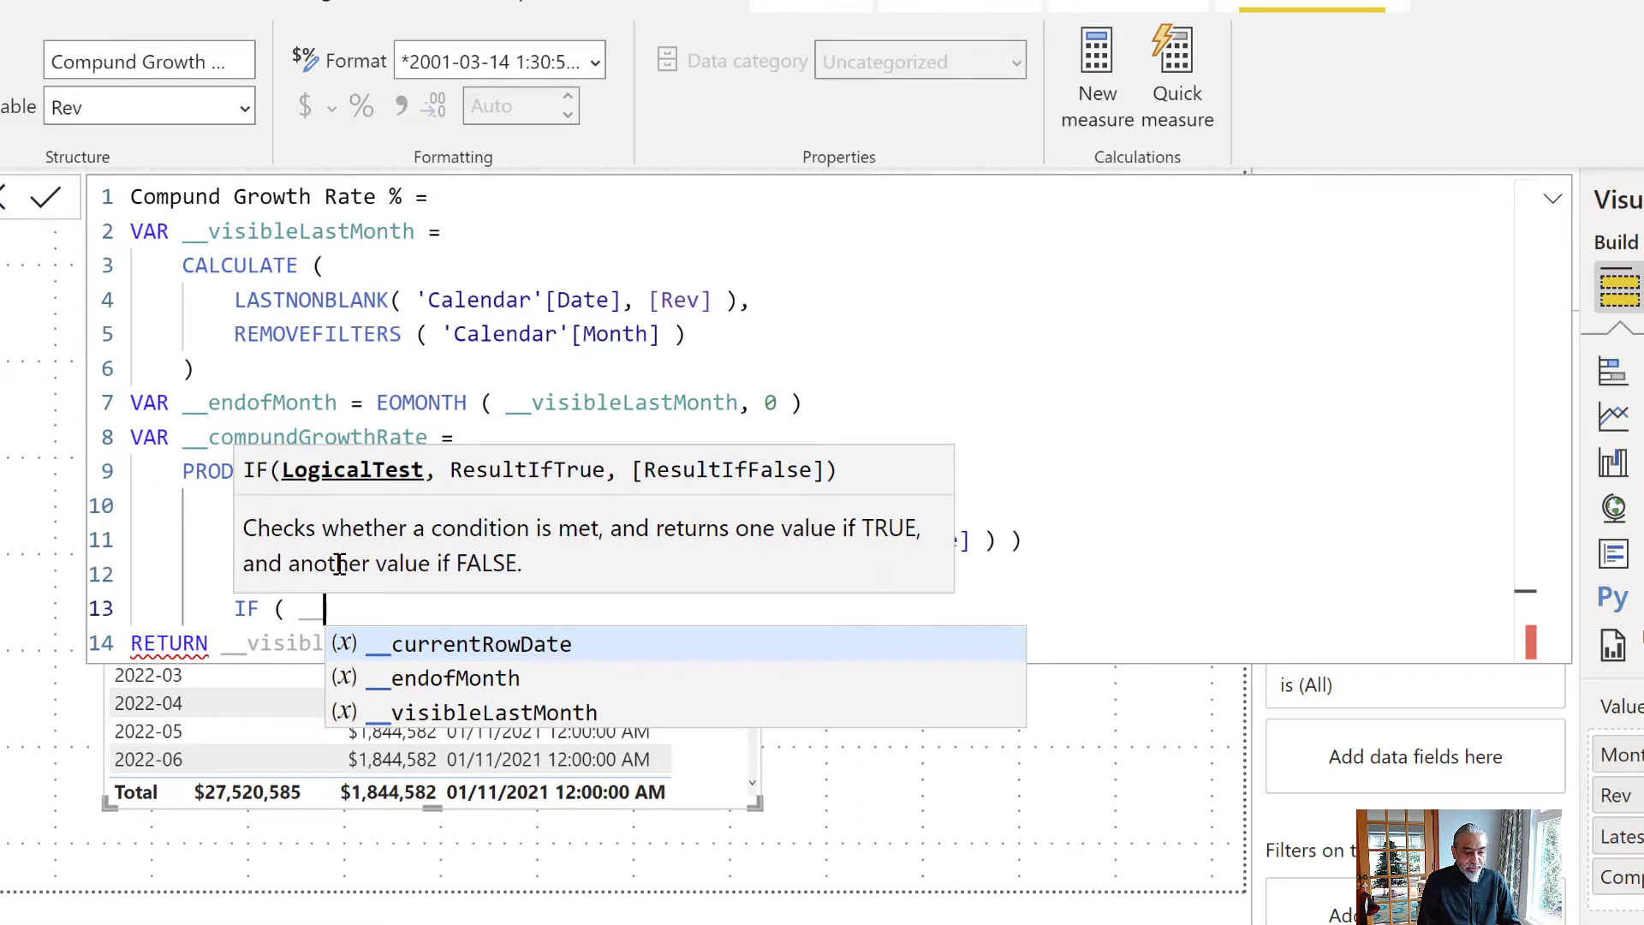
key("Tab")
type(">")
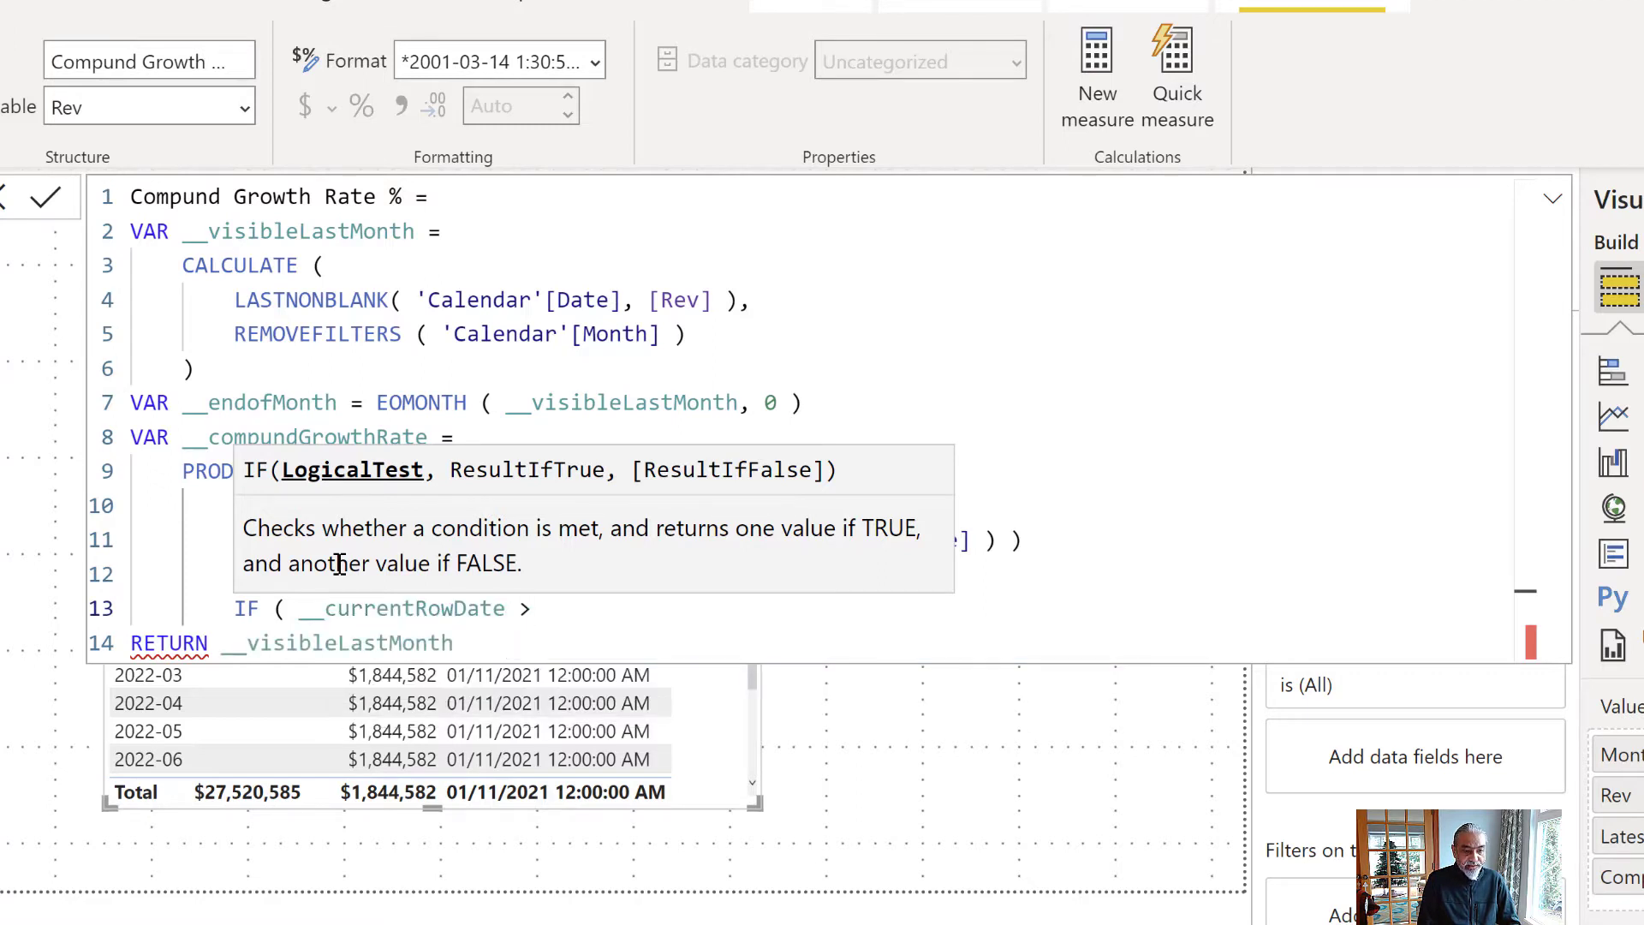
type(" __")
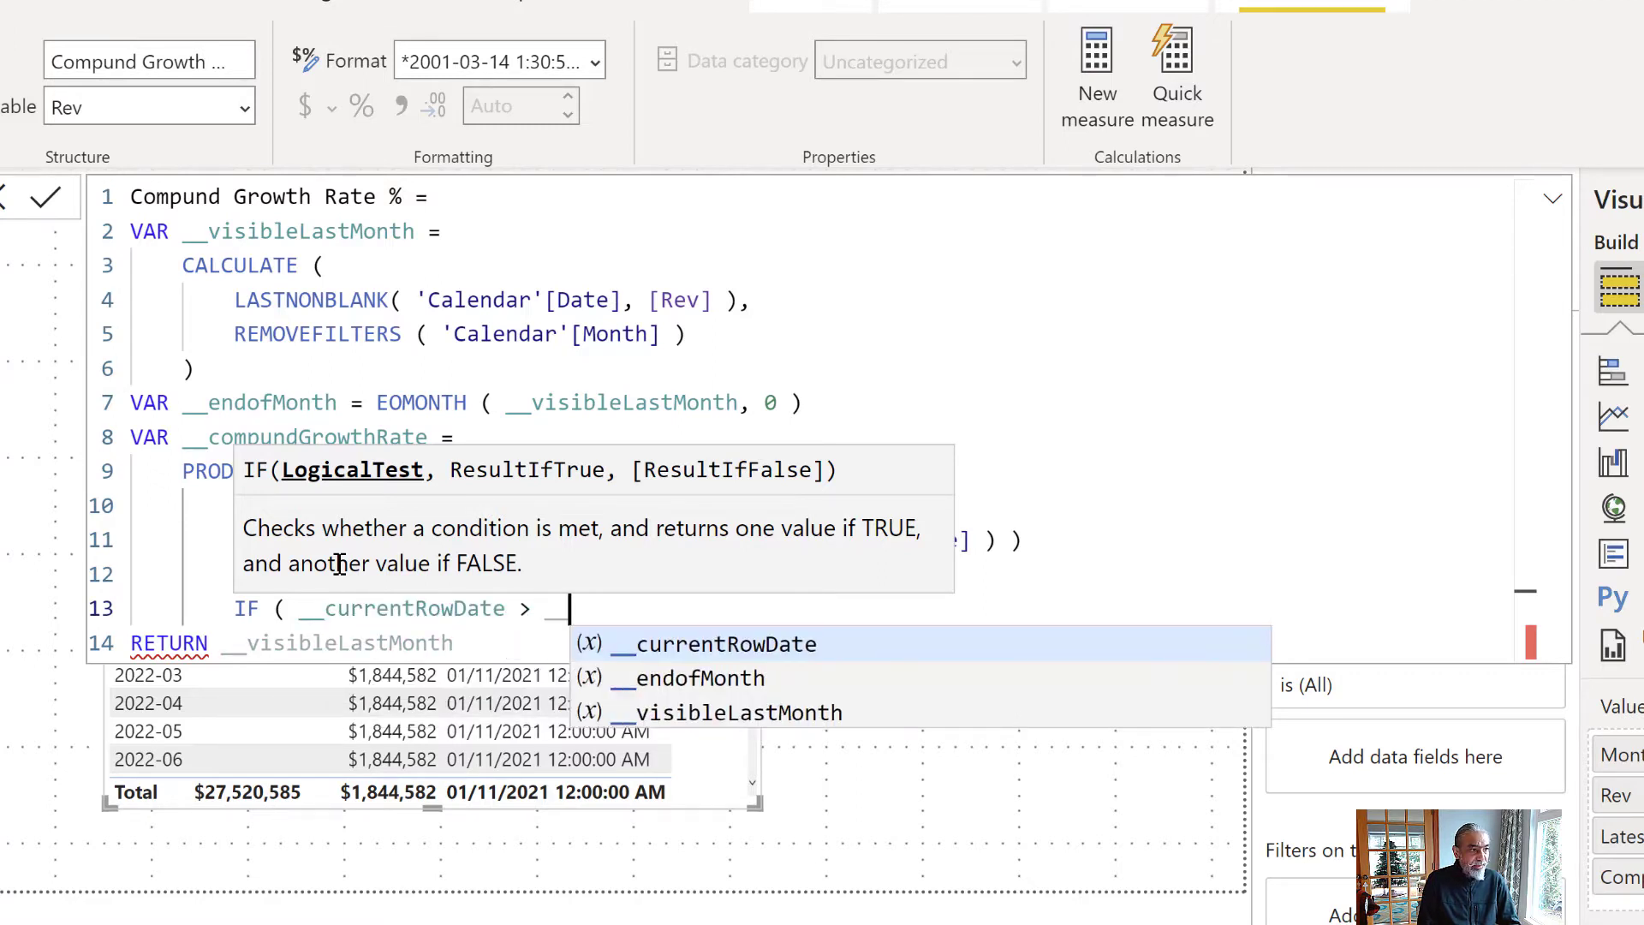
key("BackSpace")
key("BackSpace")
key("BackSpace")
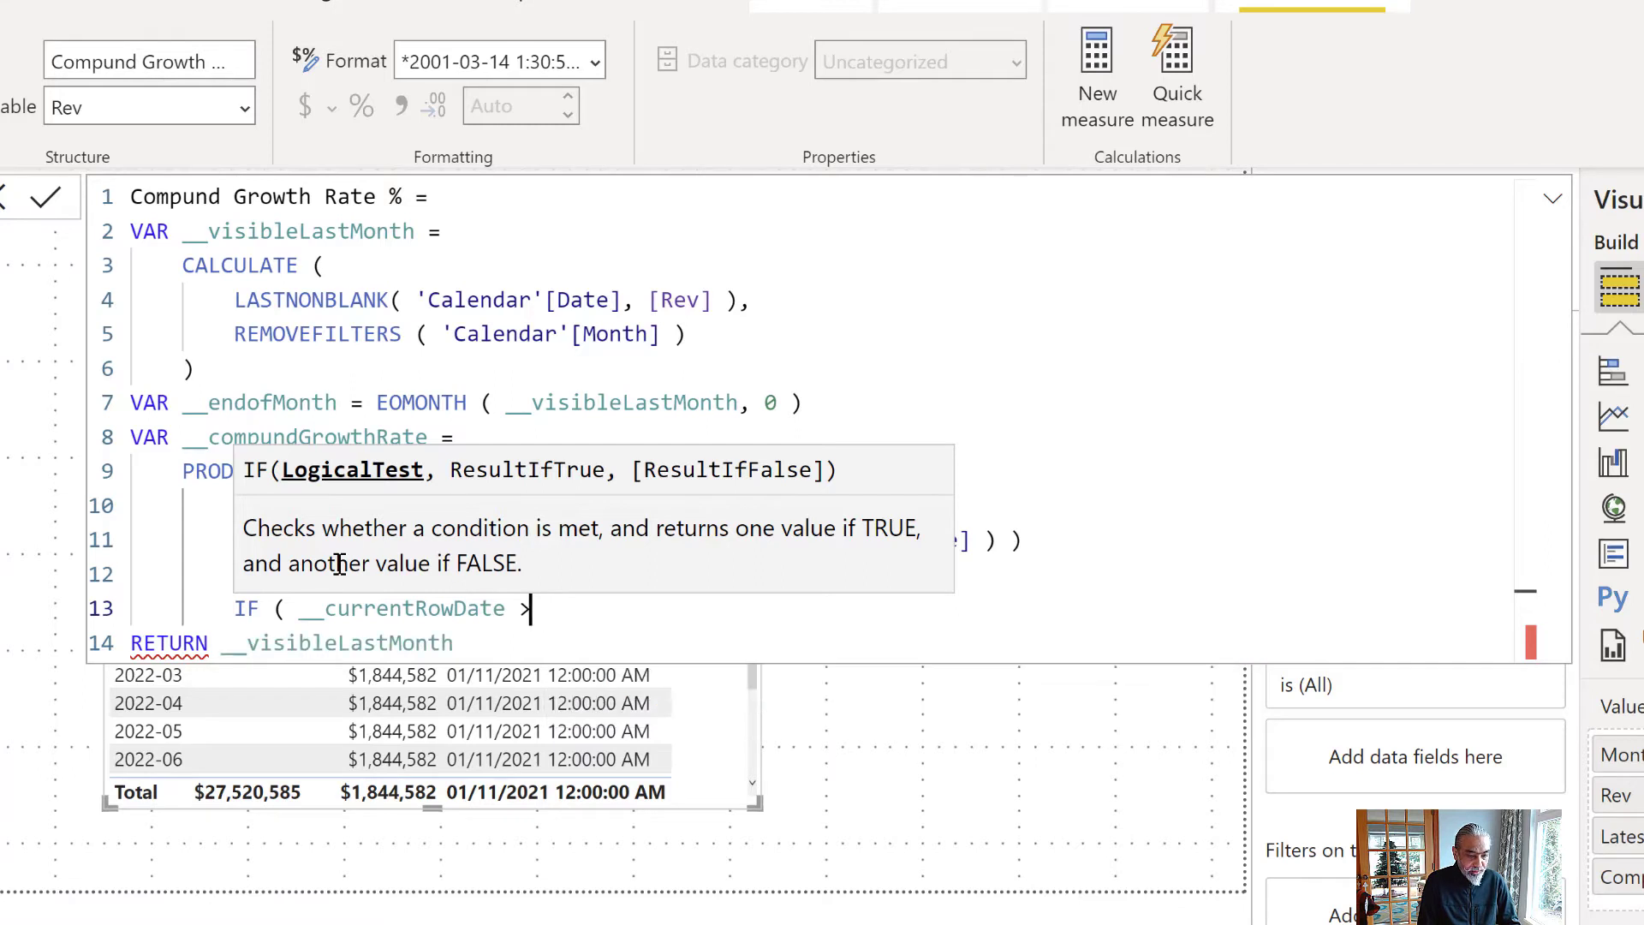
type("= __")
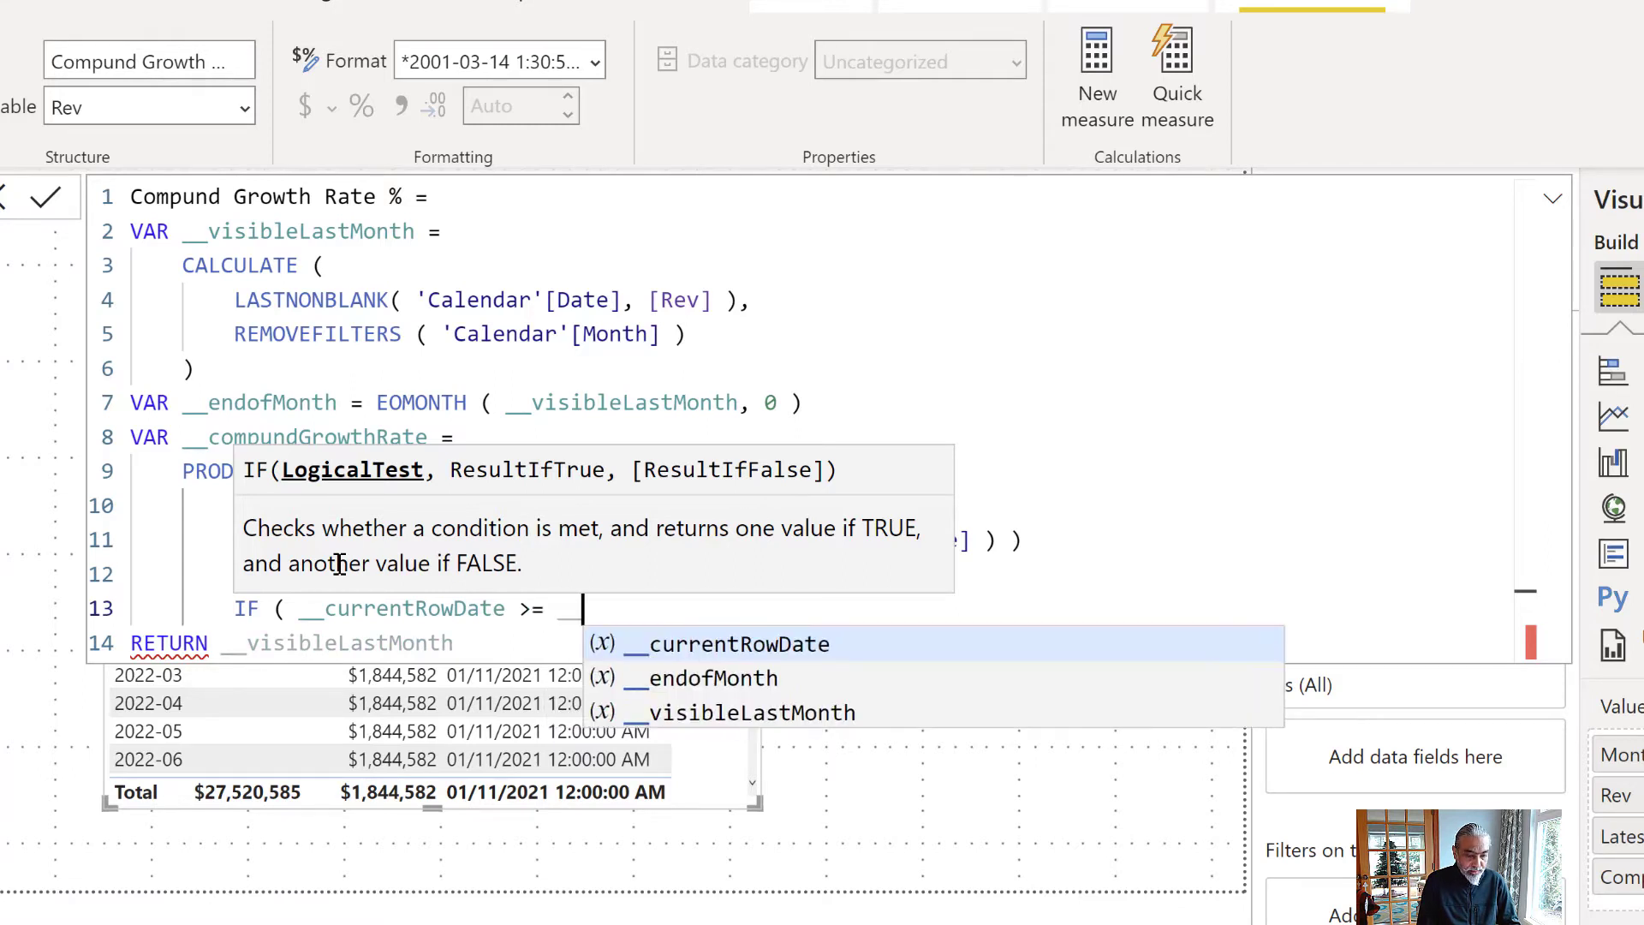
type("visibleLastMonth, ")
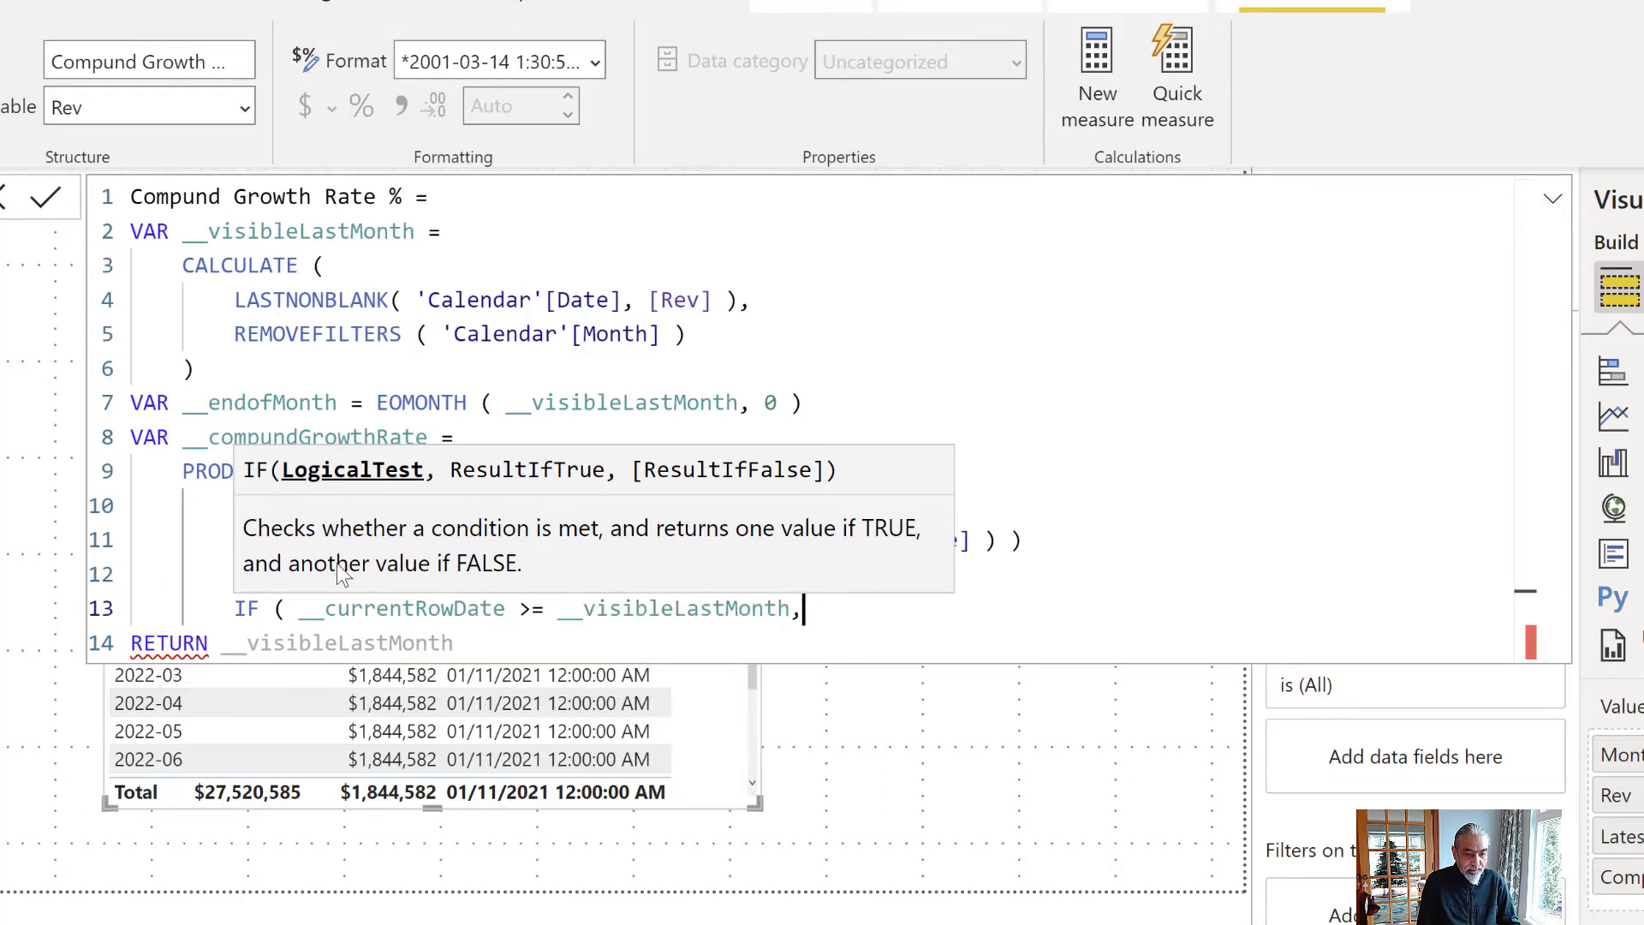
- Complete the IF with 1 + [Growth %] as its true result and close the PRODUCTX on a new line
type("1 + ")
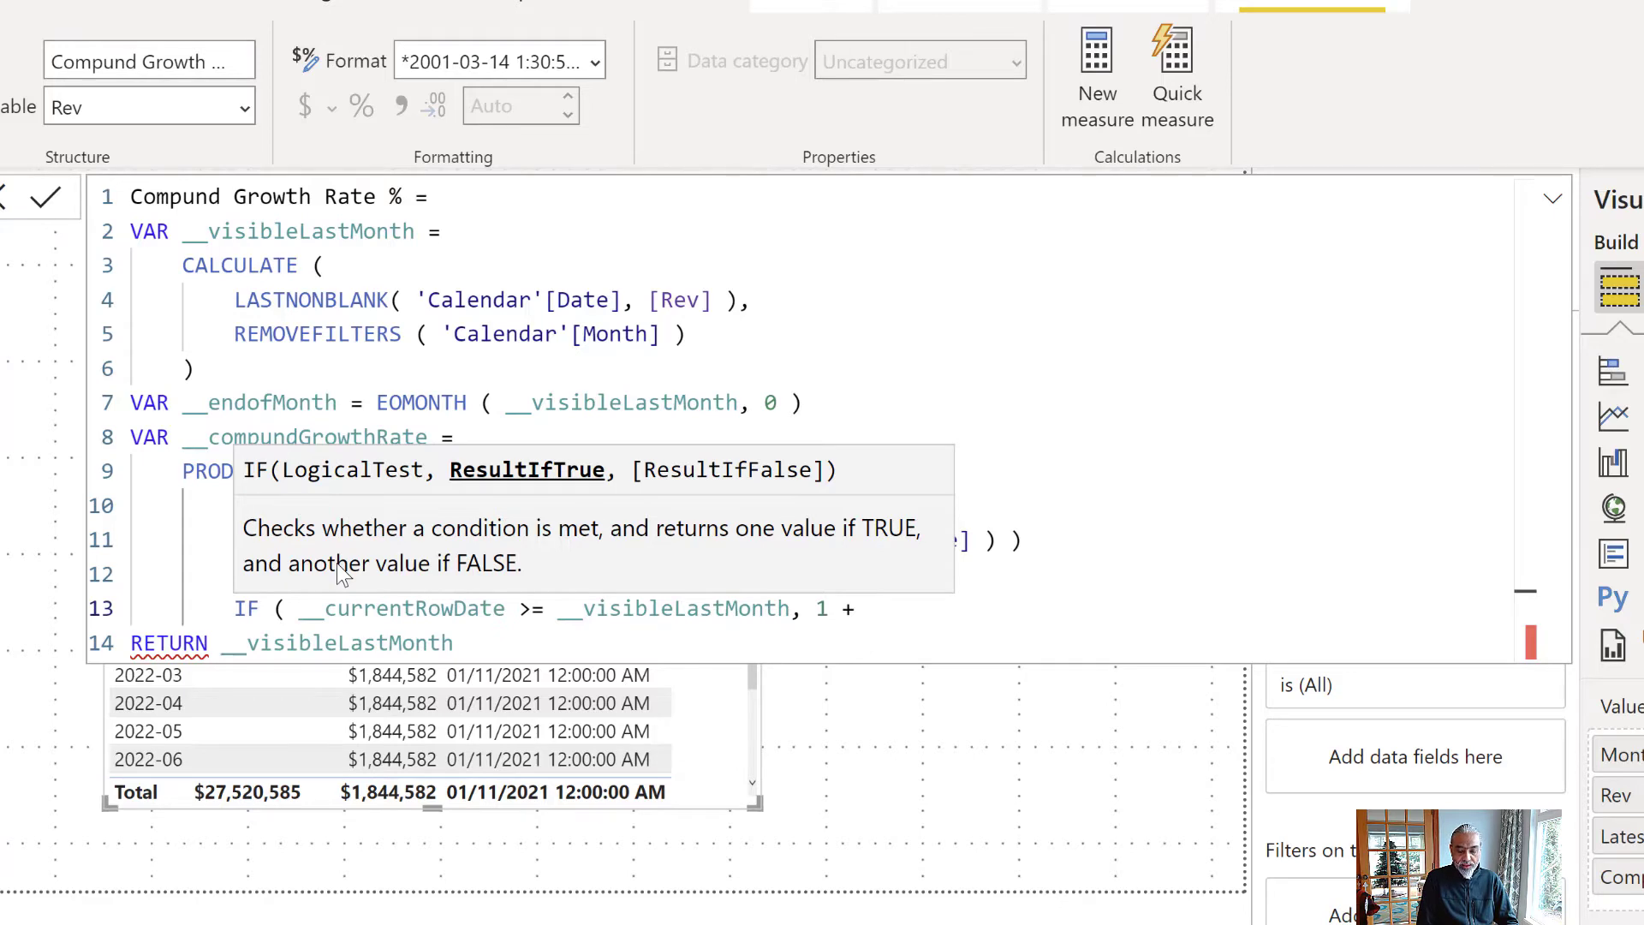
type("[Growth")
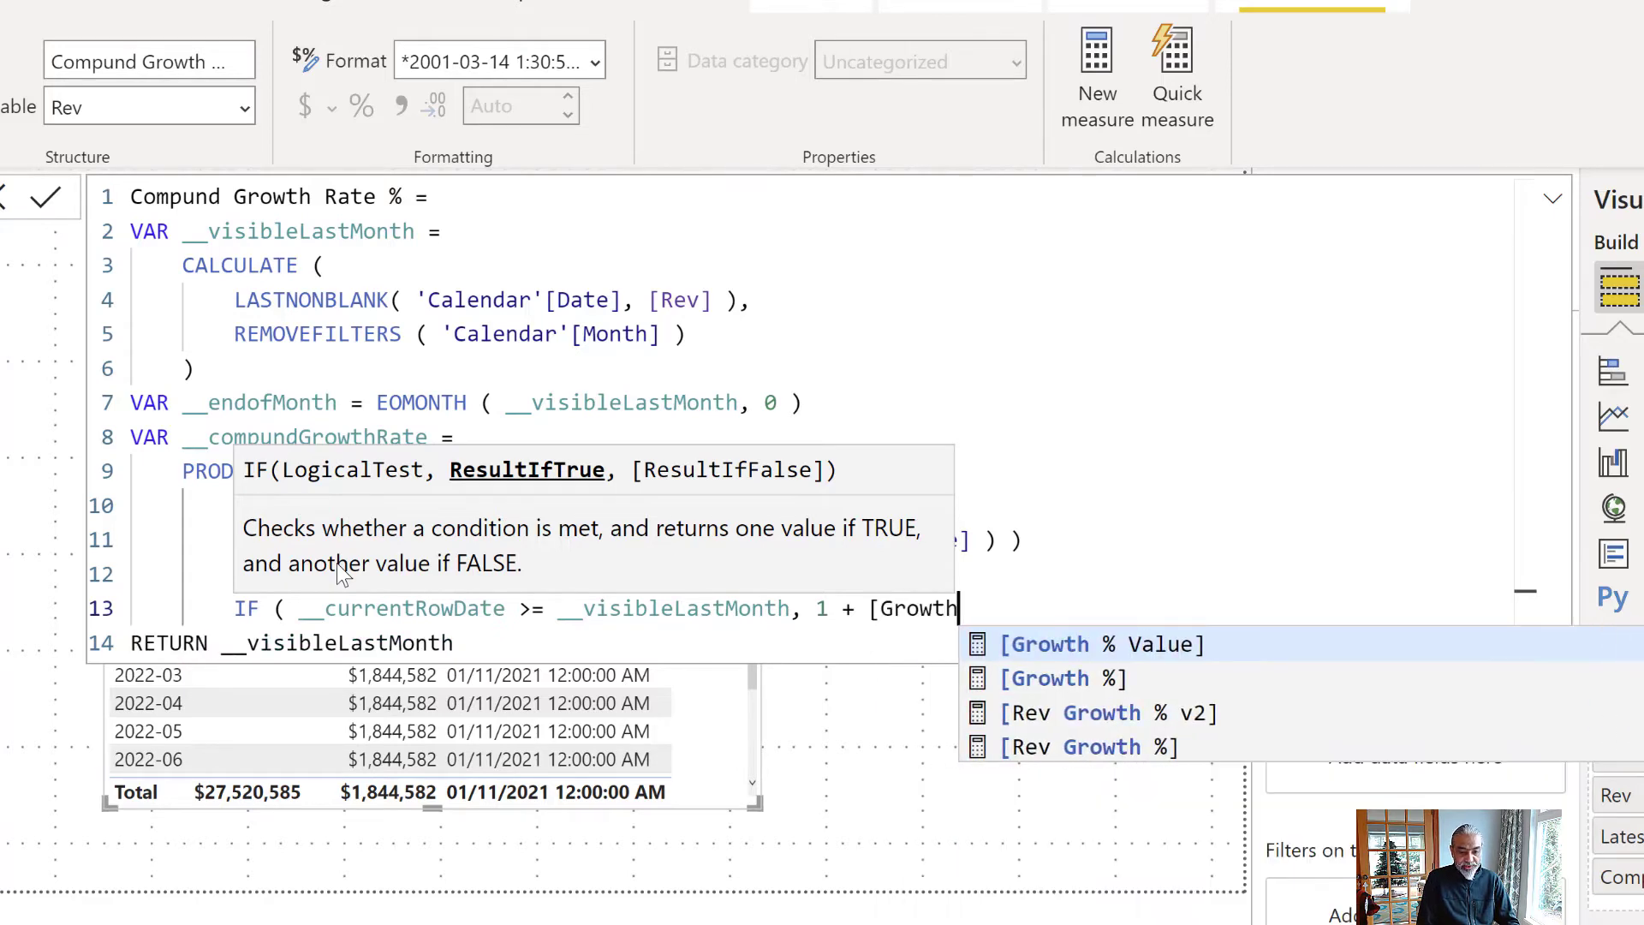
type(" %] )")
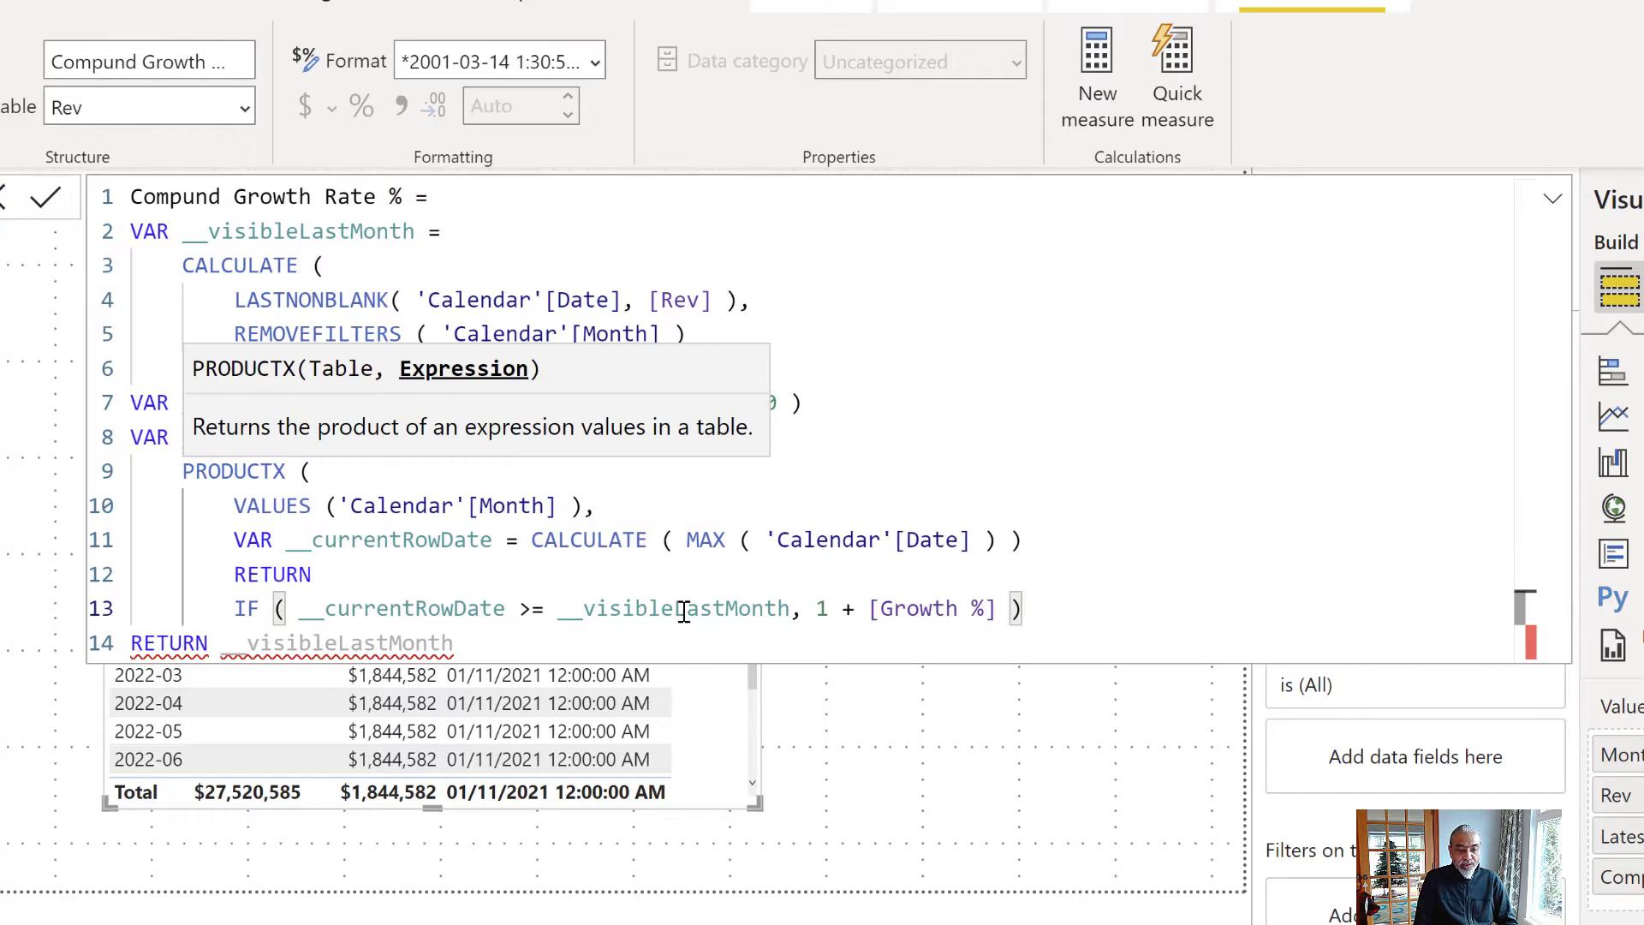
left_click_drag(881, 615, 1008, 614)
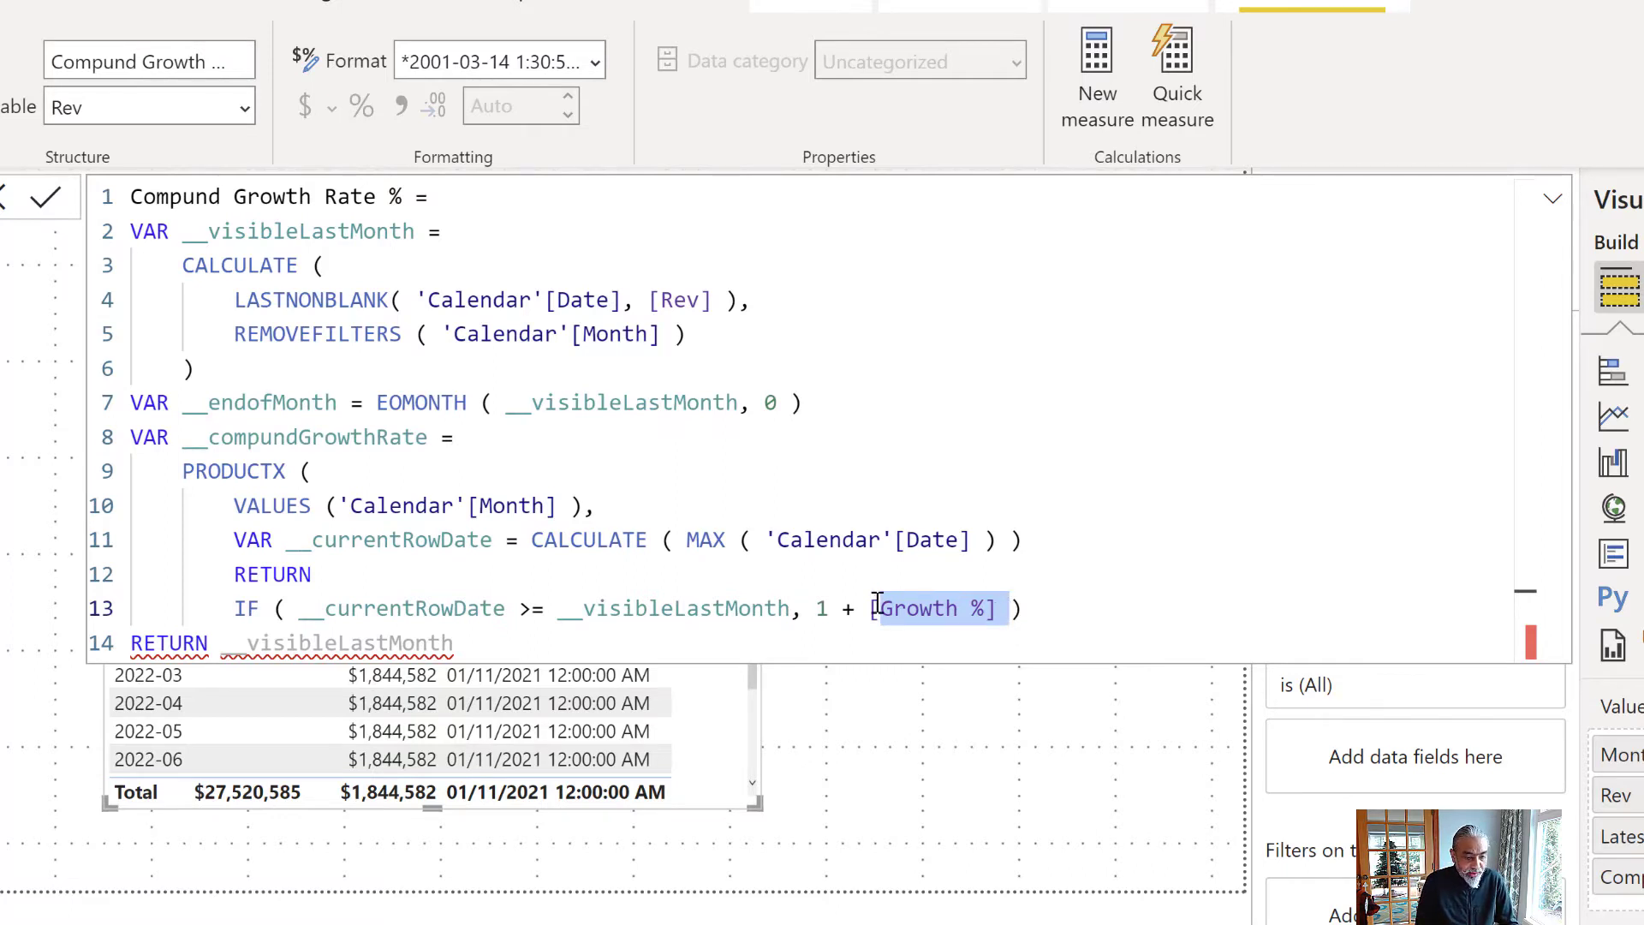
left_click(1143, 610)
key("Return")
type(")")
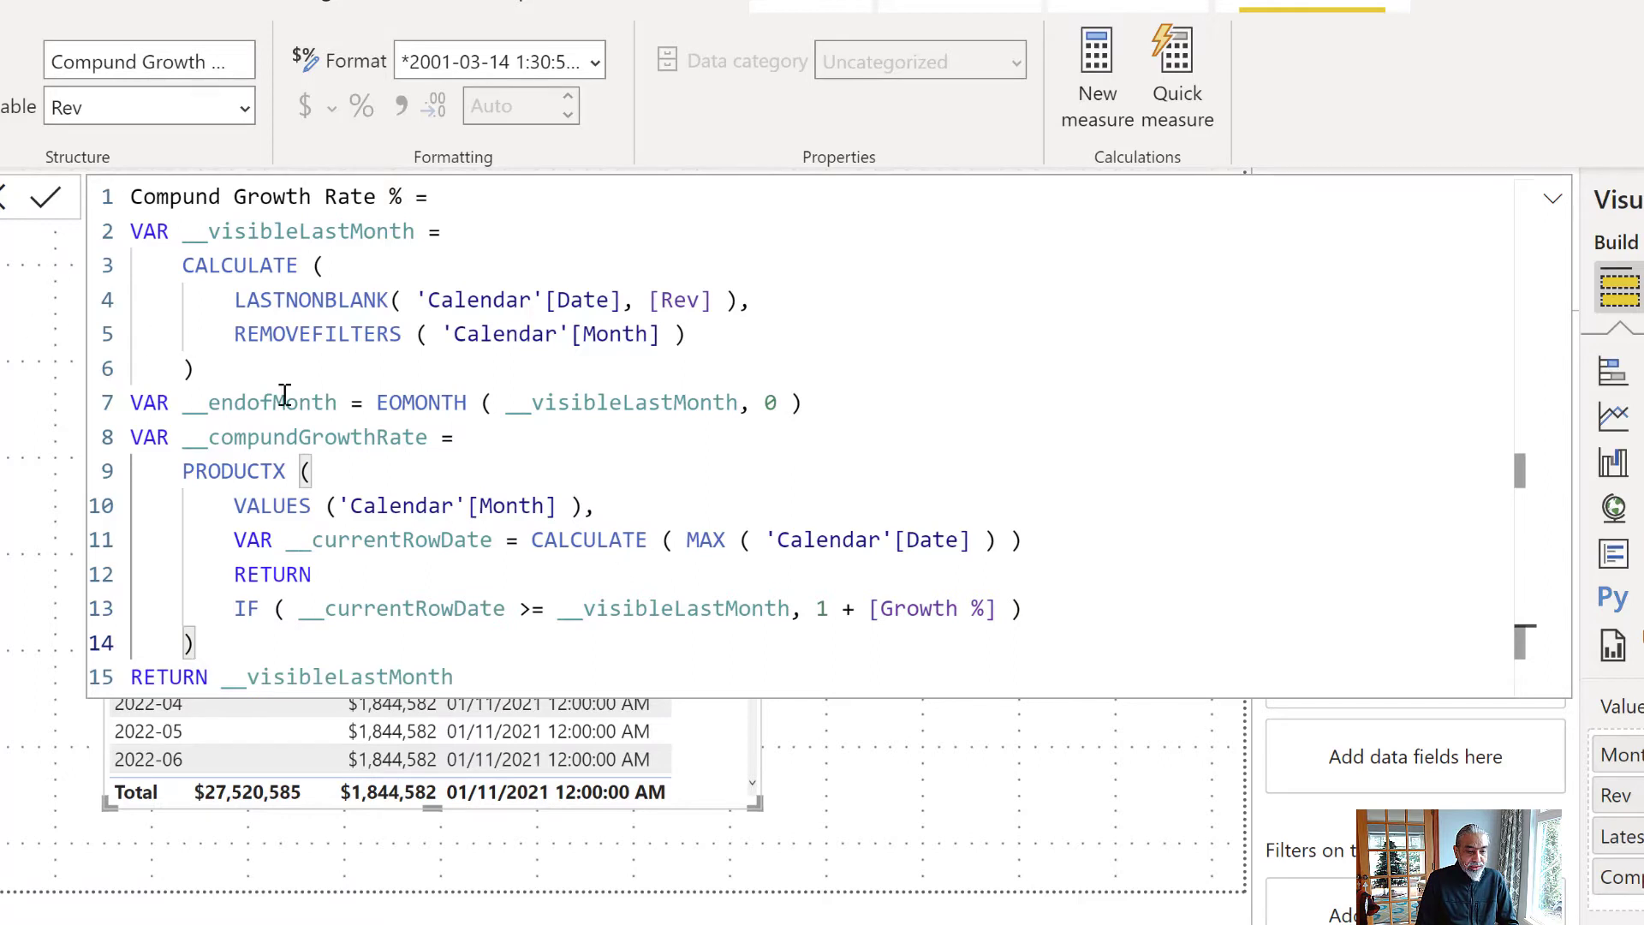
- Return __compundGrowthRate instead of __visibleLastMonth, commit the measure and collapse the formula to check the table
double_click(306, 433)
key("ctrl+c")
double_click(340, 678)
key("ctrl+v")
left_click(46, 197)
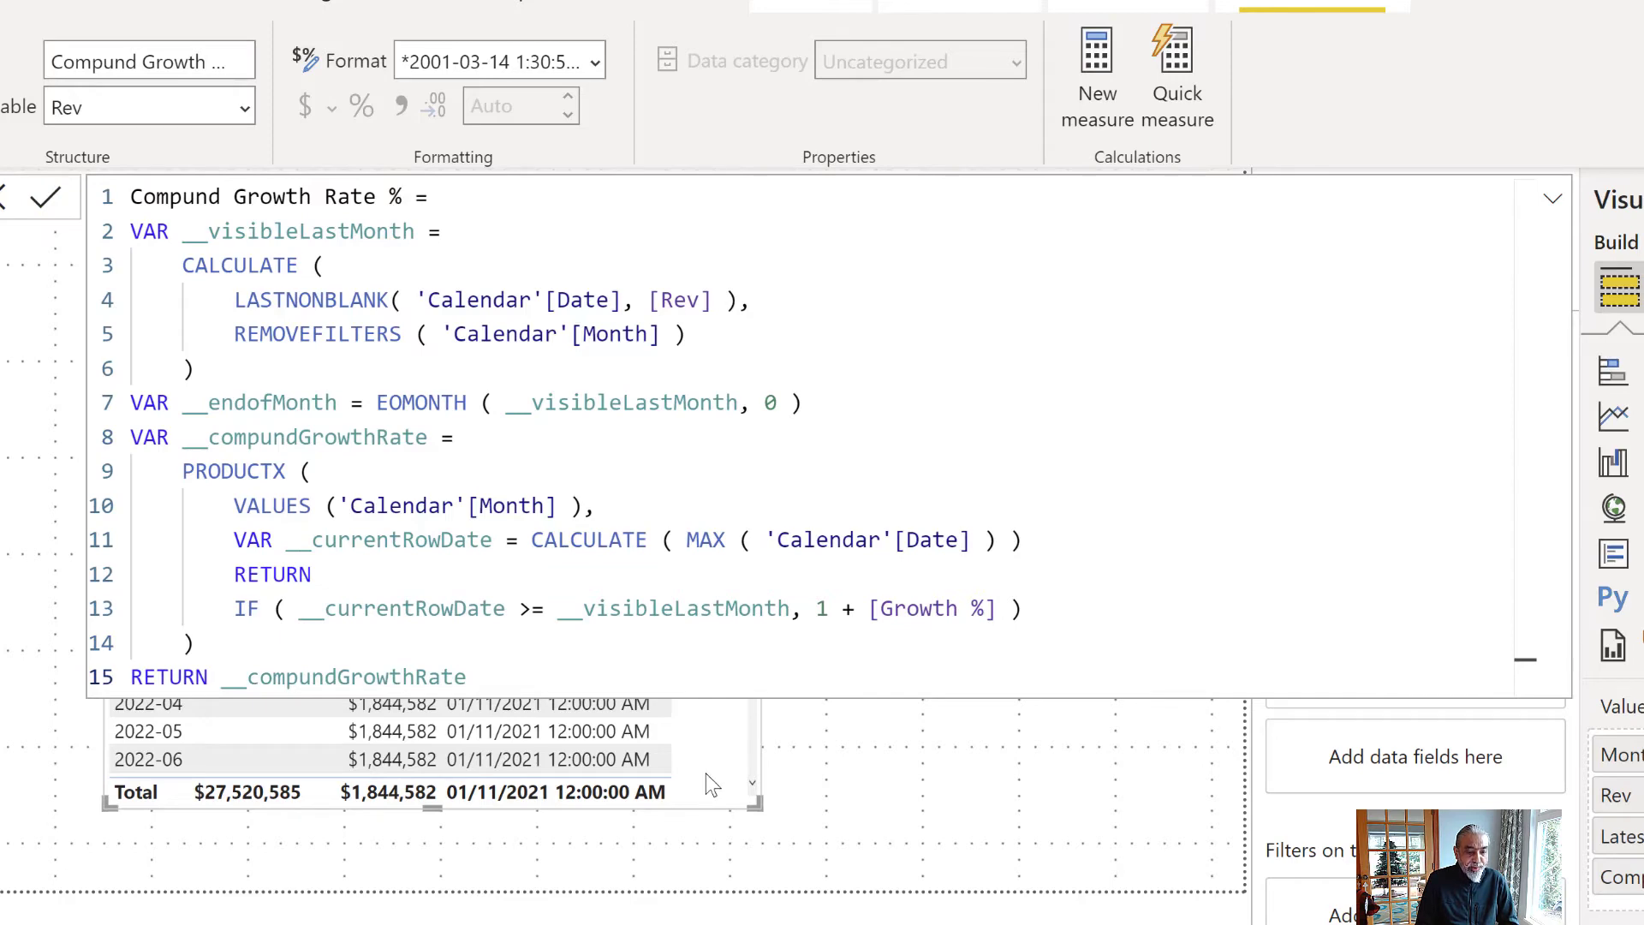
left_click(1553, 198)
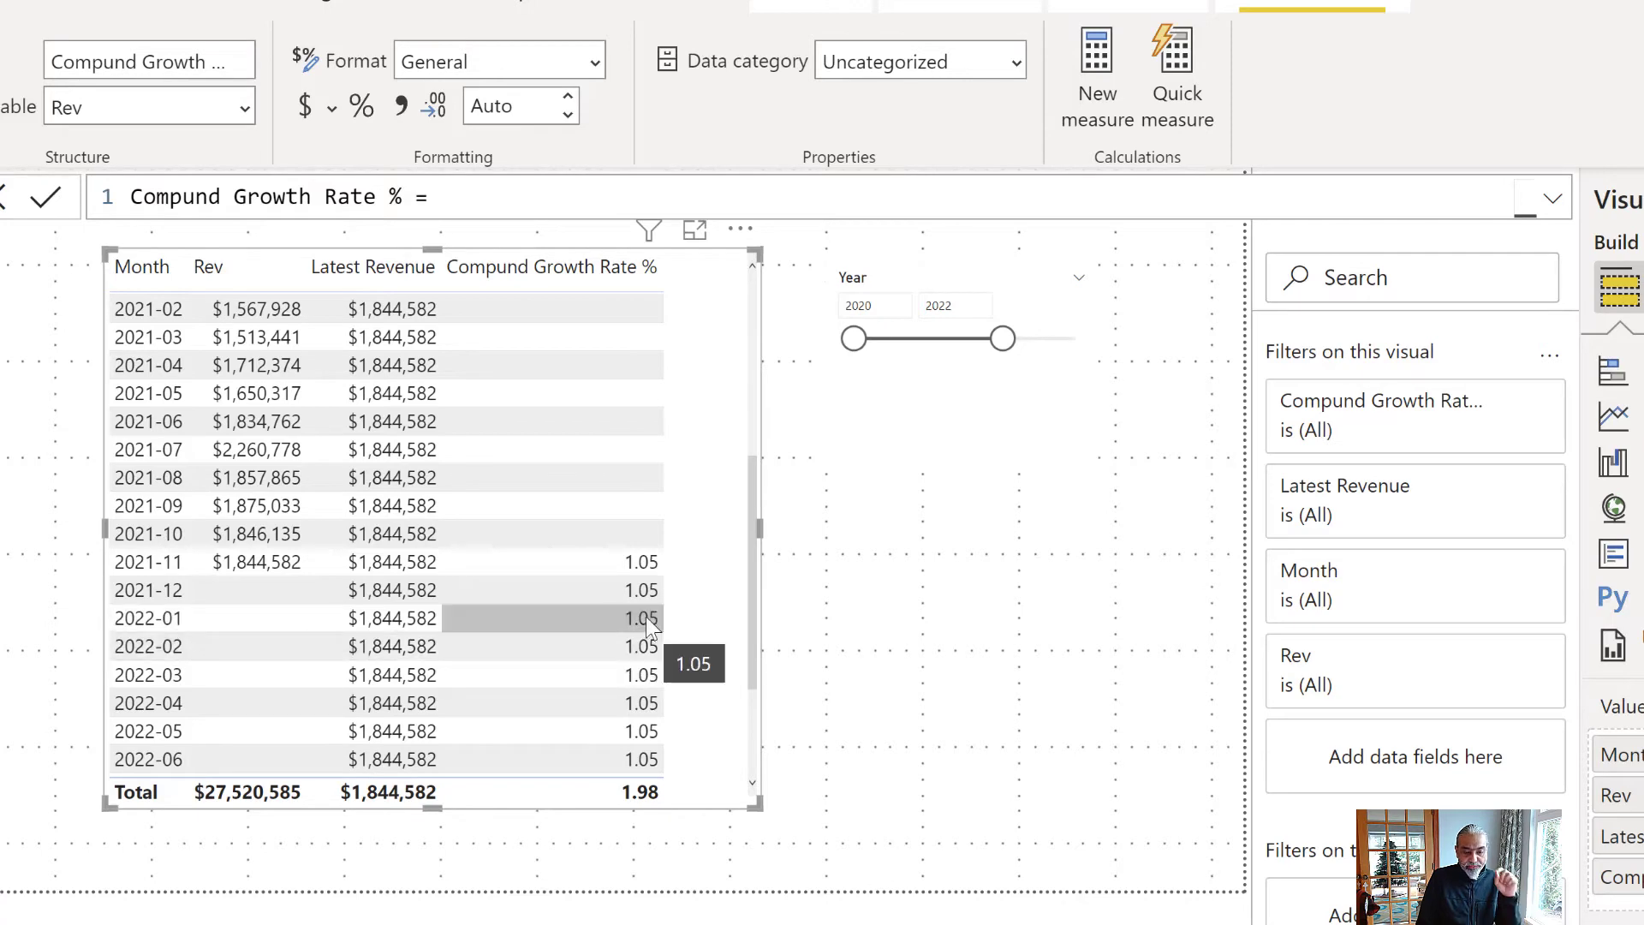
- Wrap the PRODUCTX in __compundGrowthRate in a CALCULATE and open a line below it for a filter argument
left_click(1544, 205)
left_click(558, 438)
key("Return")
type("CA")
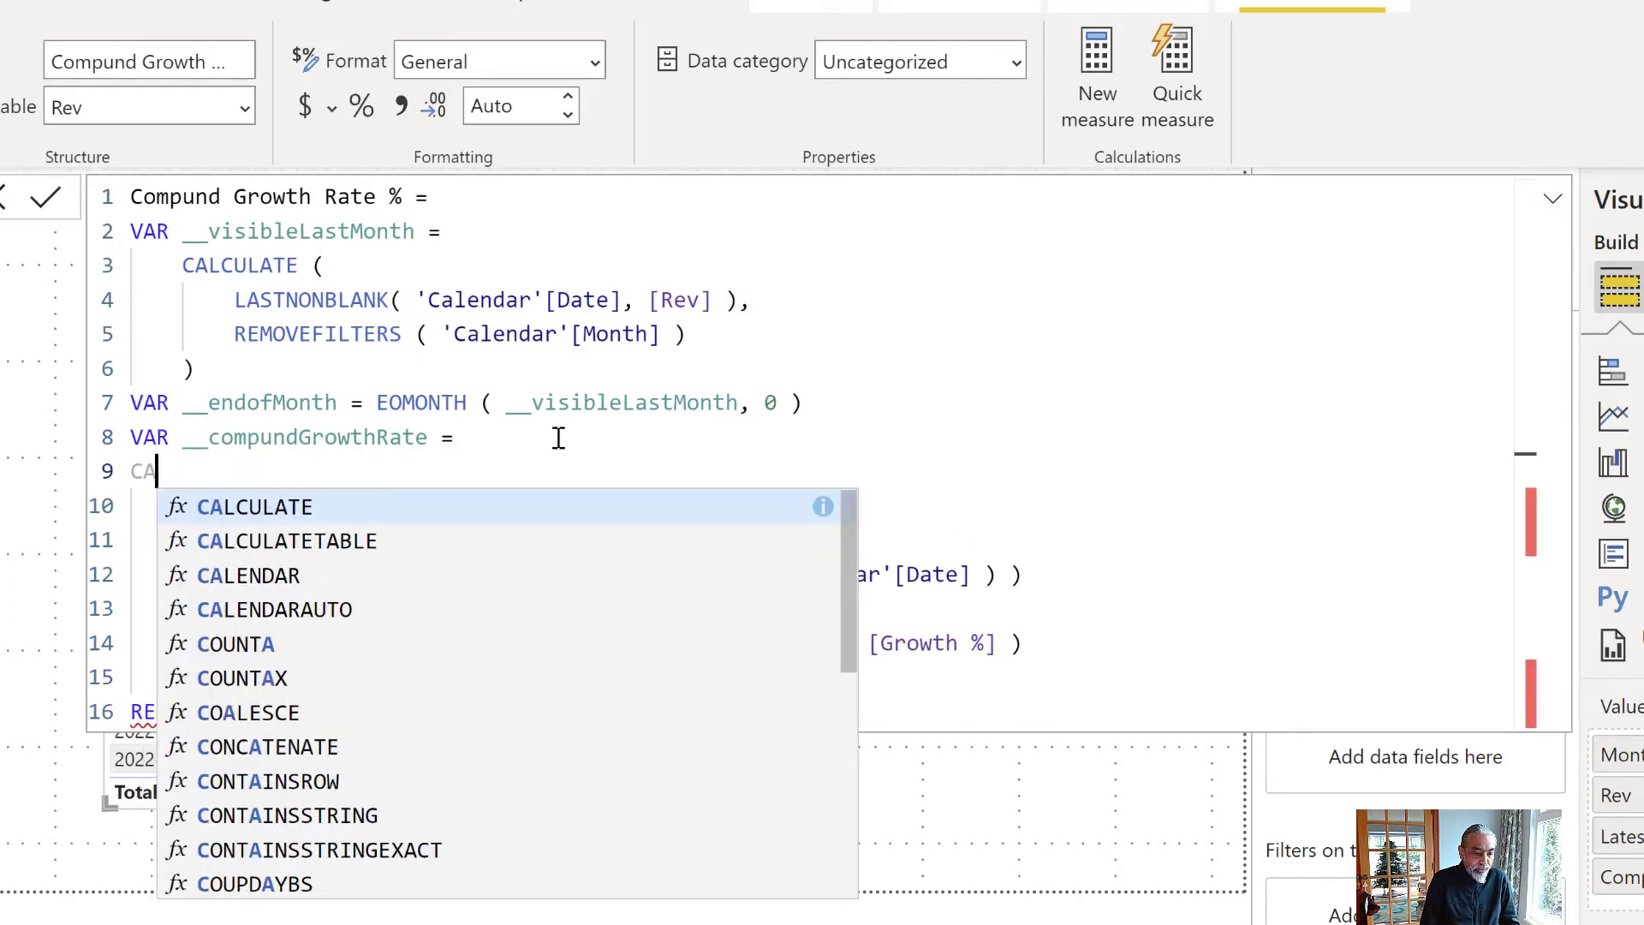
type("LCULATE (")
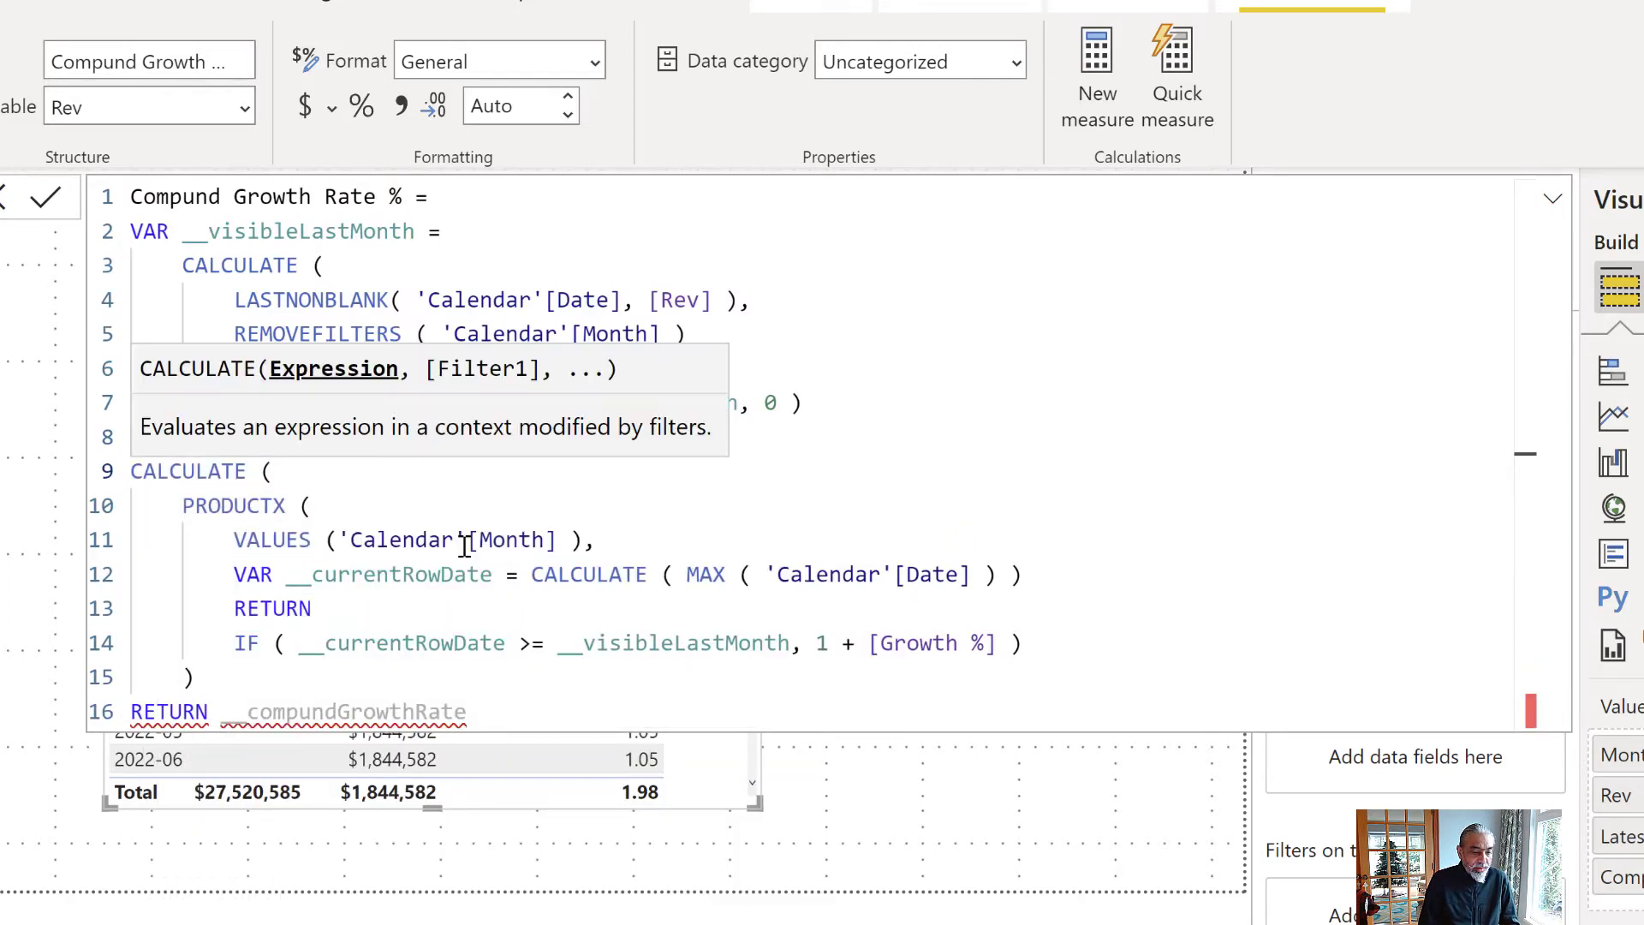
left_click(322, 677)
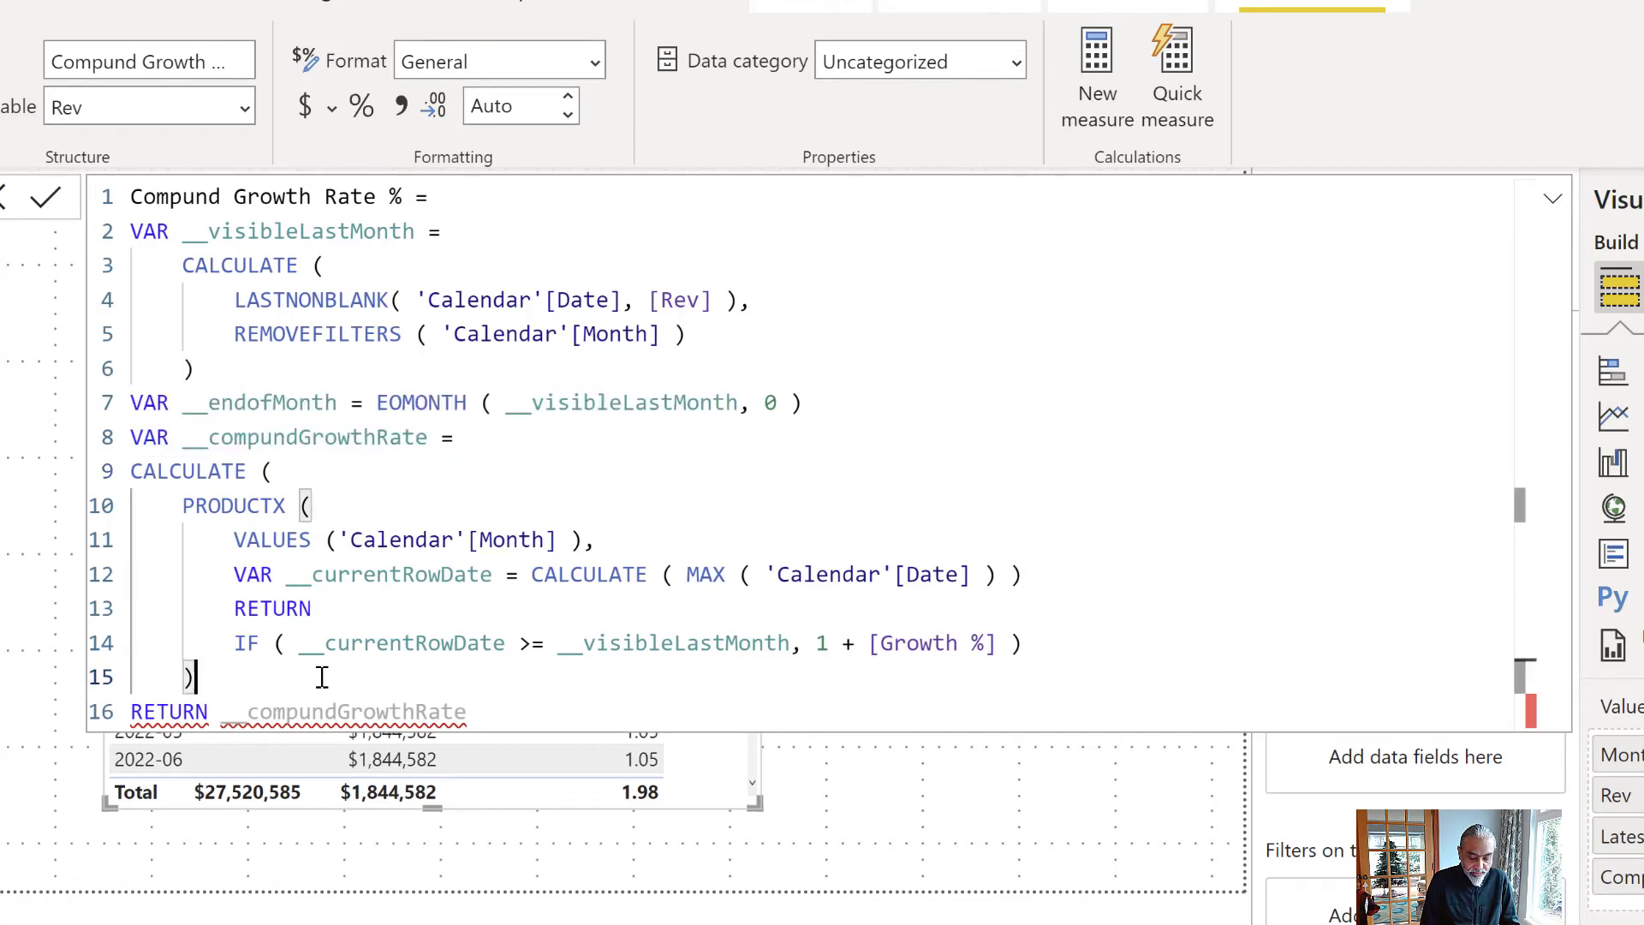
type(",")
key("shift+Return")
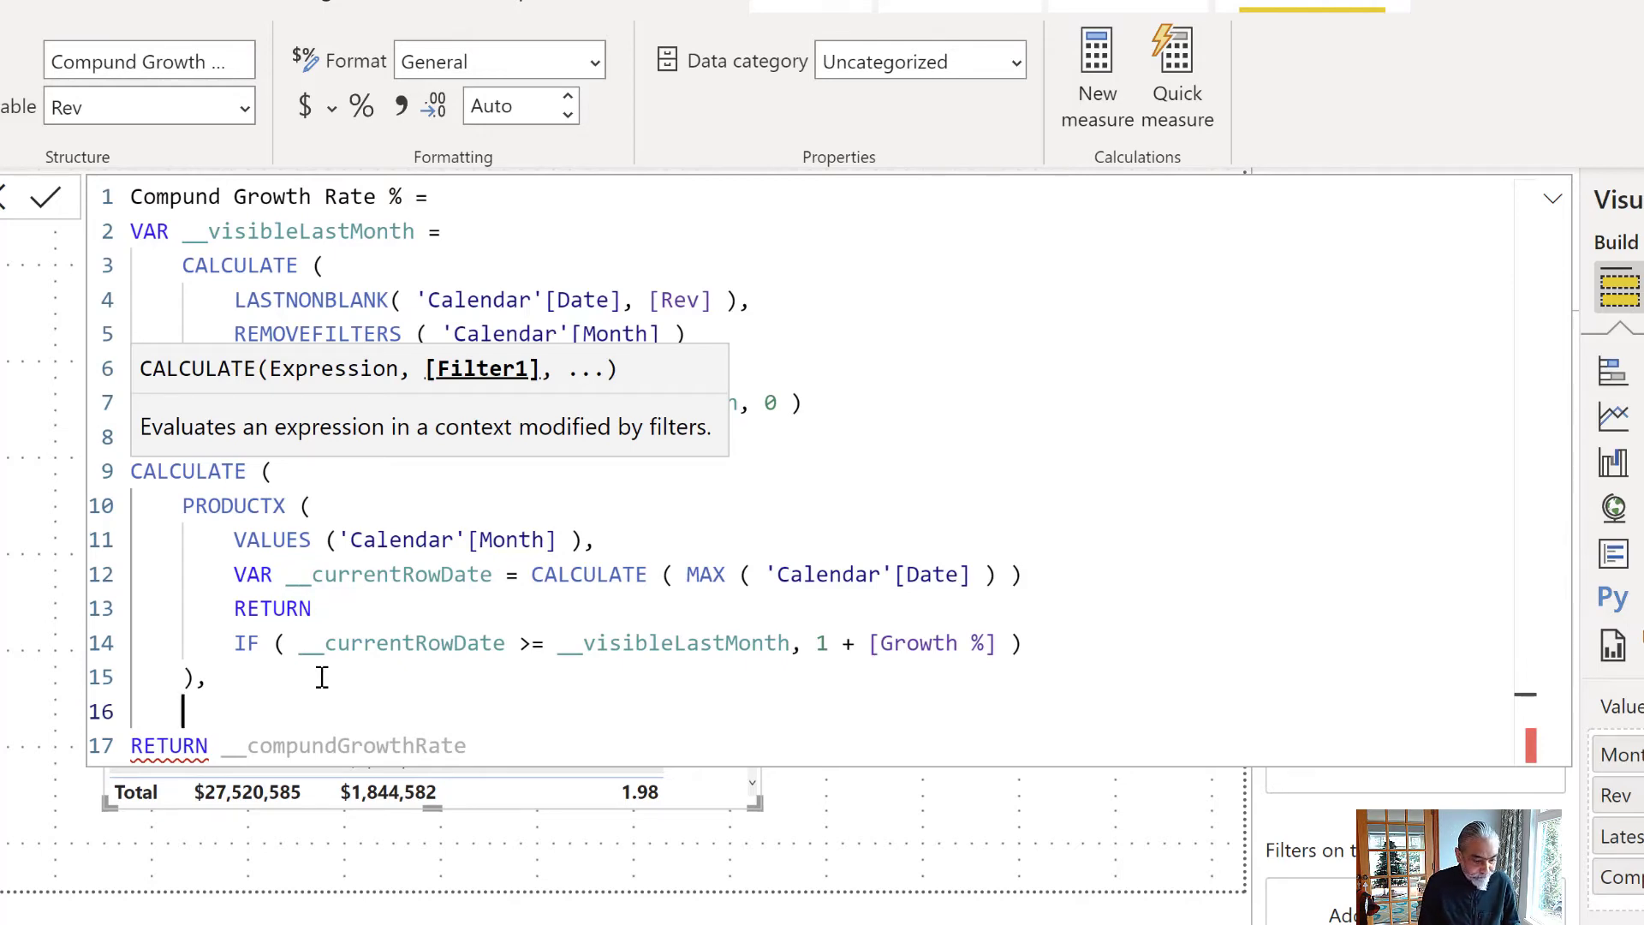
- Start the CALCULATE filter with 'Calendar'[Date] <= and close the function on its own line
type("Calen")
key("Down")
key("Down")
key("Down")
key("Tab")
type("<=")
key("Return")
type(")")
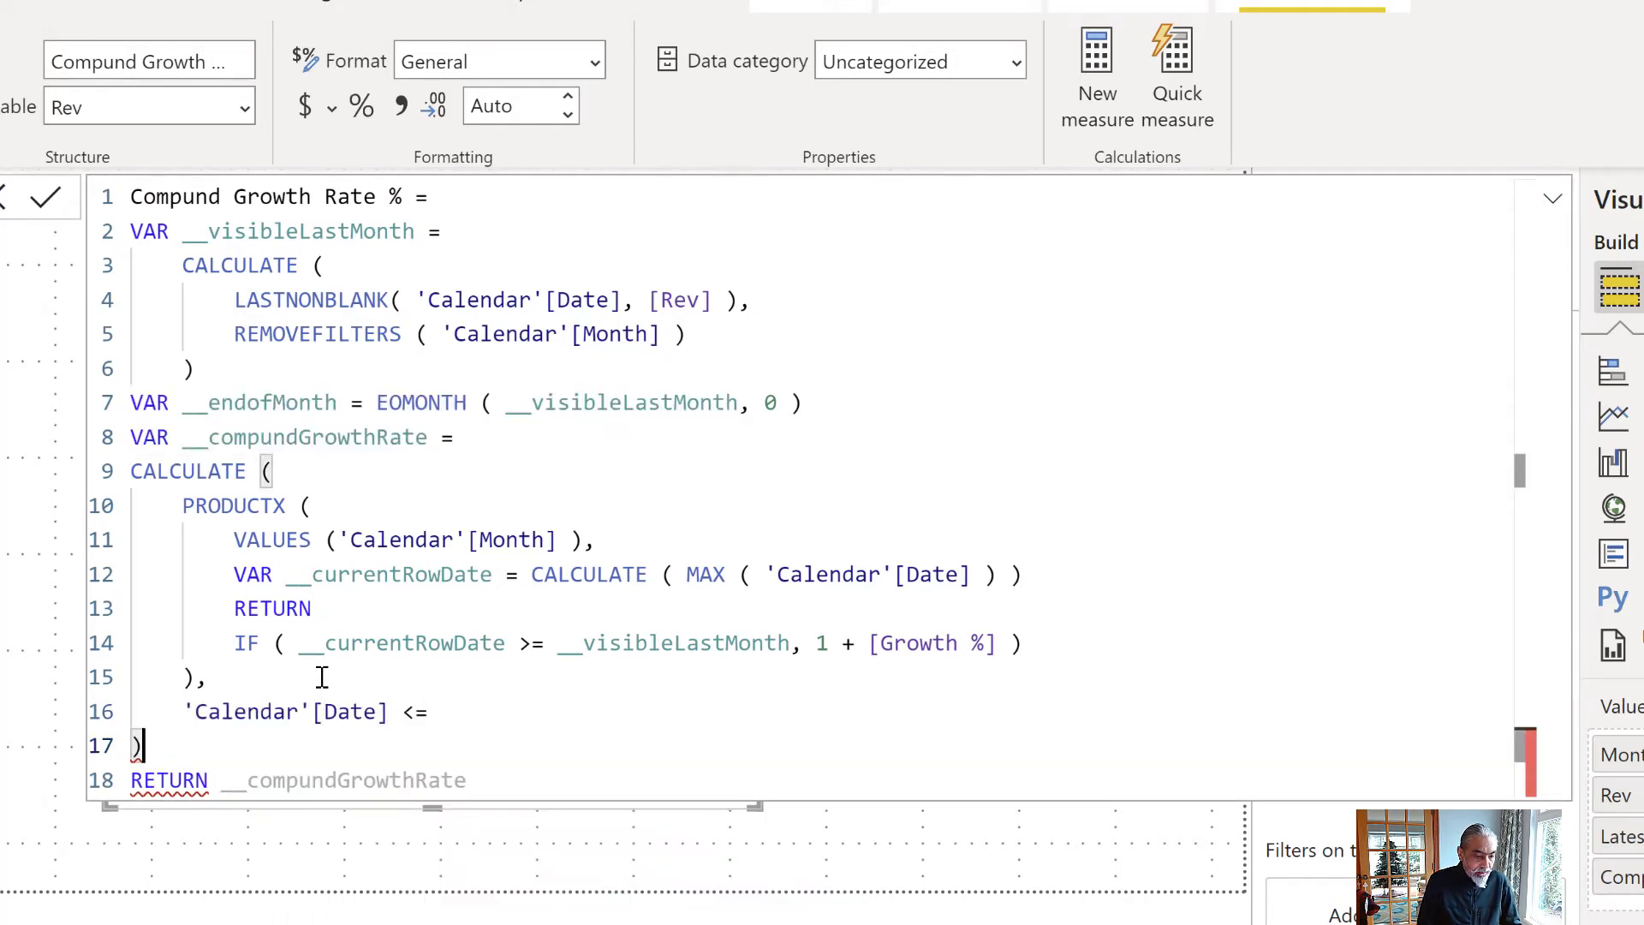
- Declare a variable __currentDate = MAX ( 'Calendar'[Date] ) below __endofMonth, with a space after the opening parenthesis
left_click(875, 423)
left_click(871, 383)
left_click(838, 395)
key("Return")
type("VAR __current")
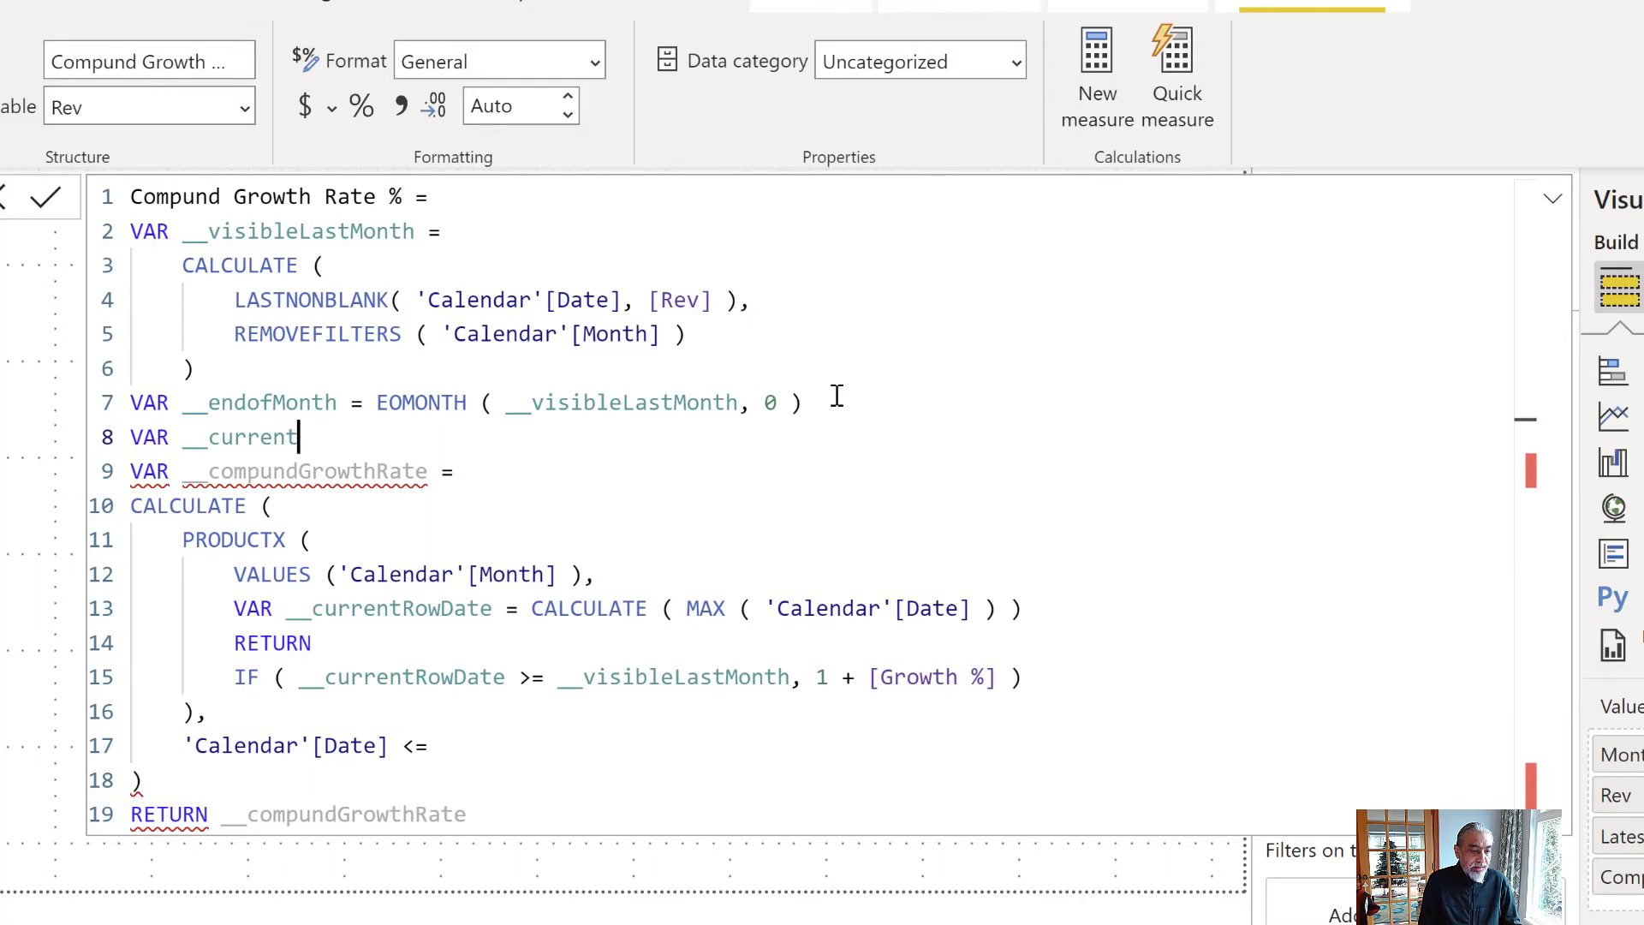
type("Date")
key("BackSpace")
key("BackSpace")
key("BackSpace")
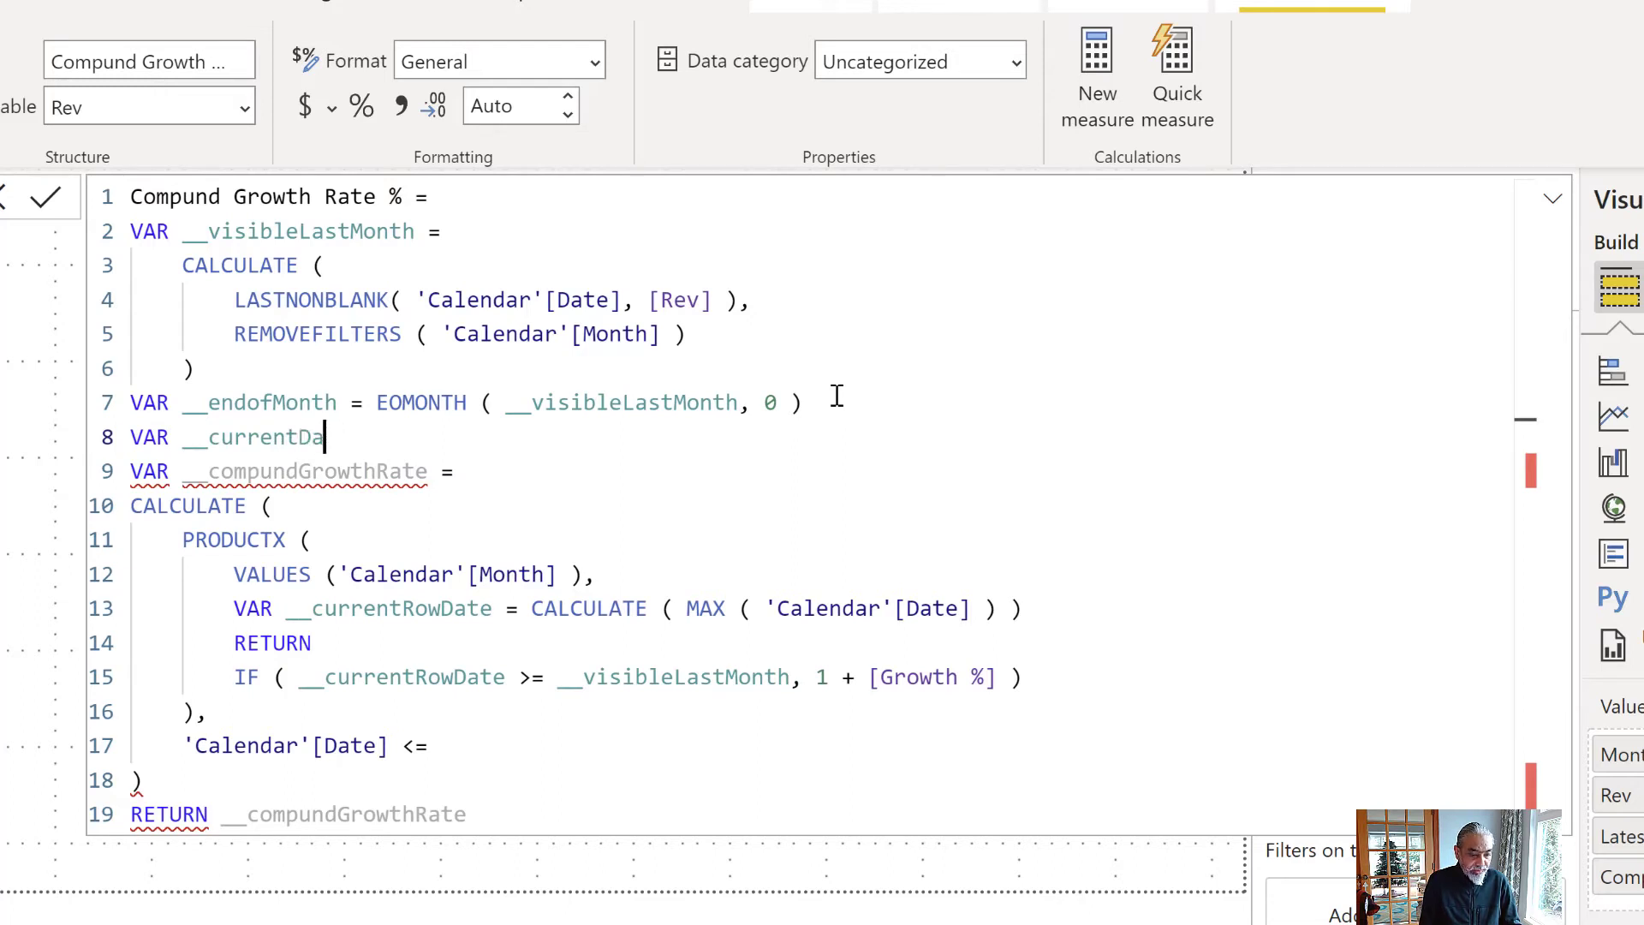
type("ate = MAX (")
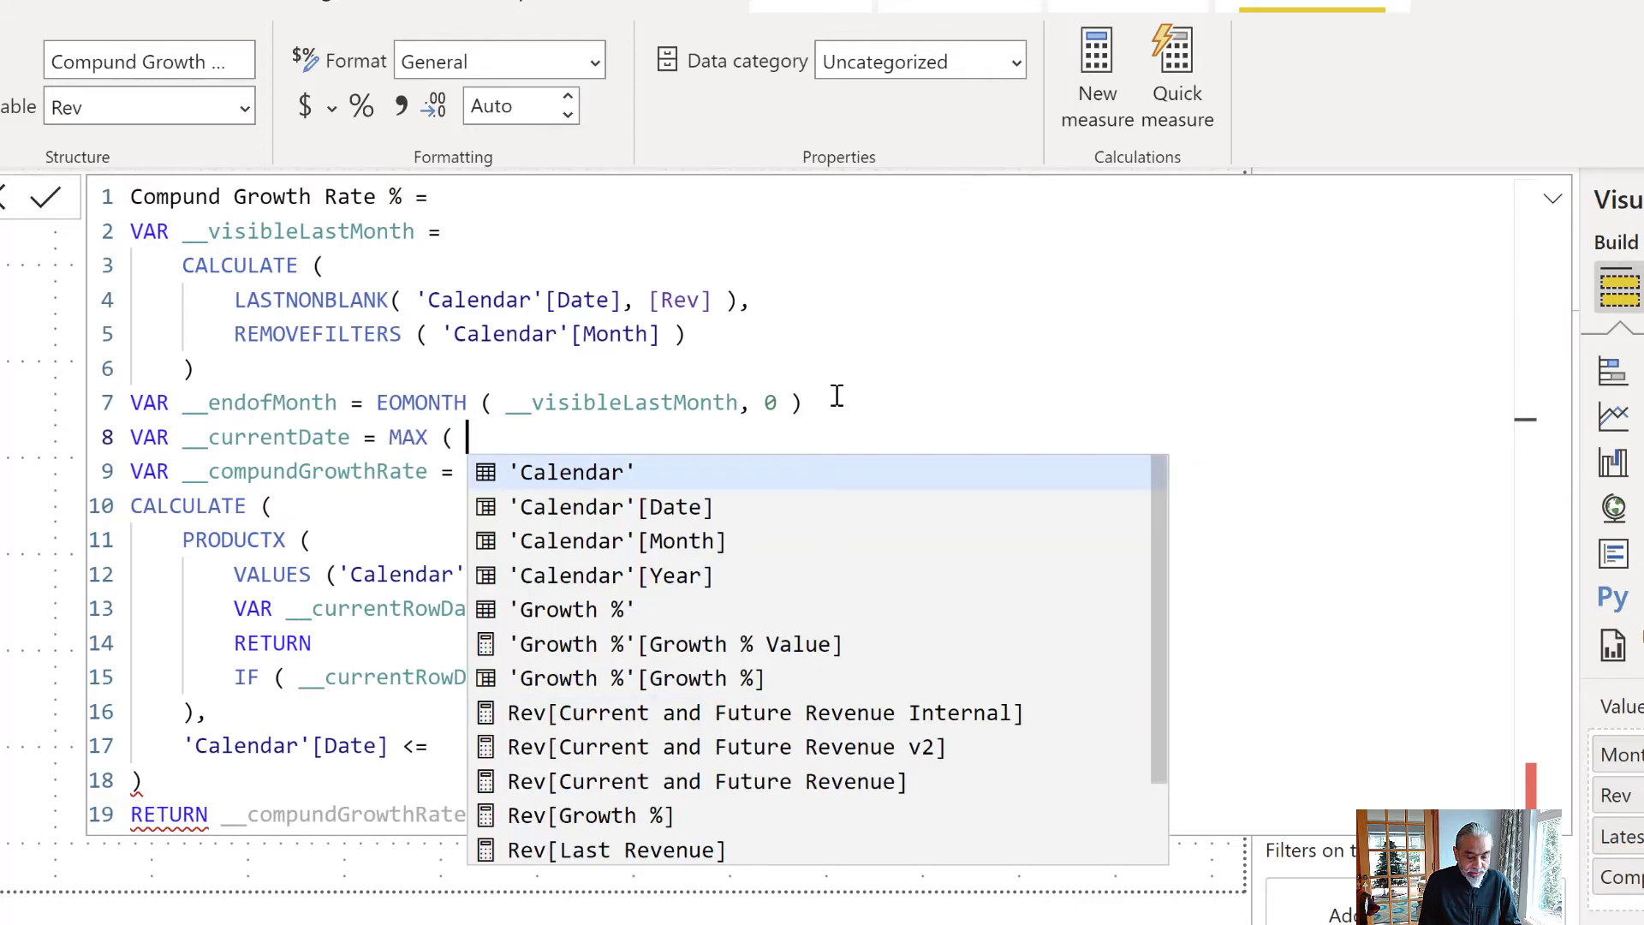
type("'Calendar'[Date] )")
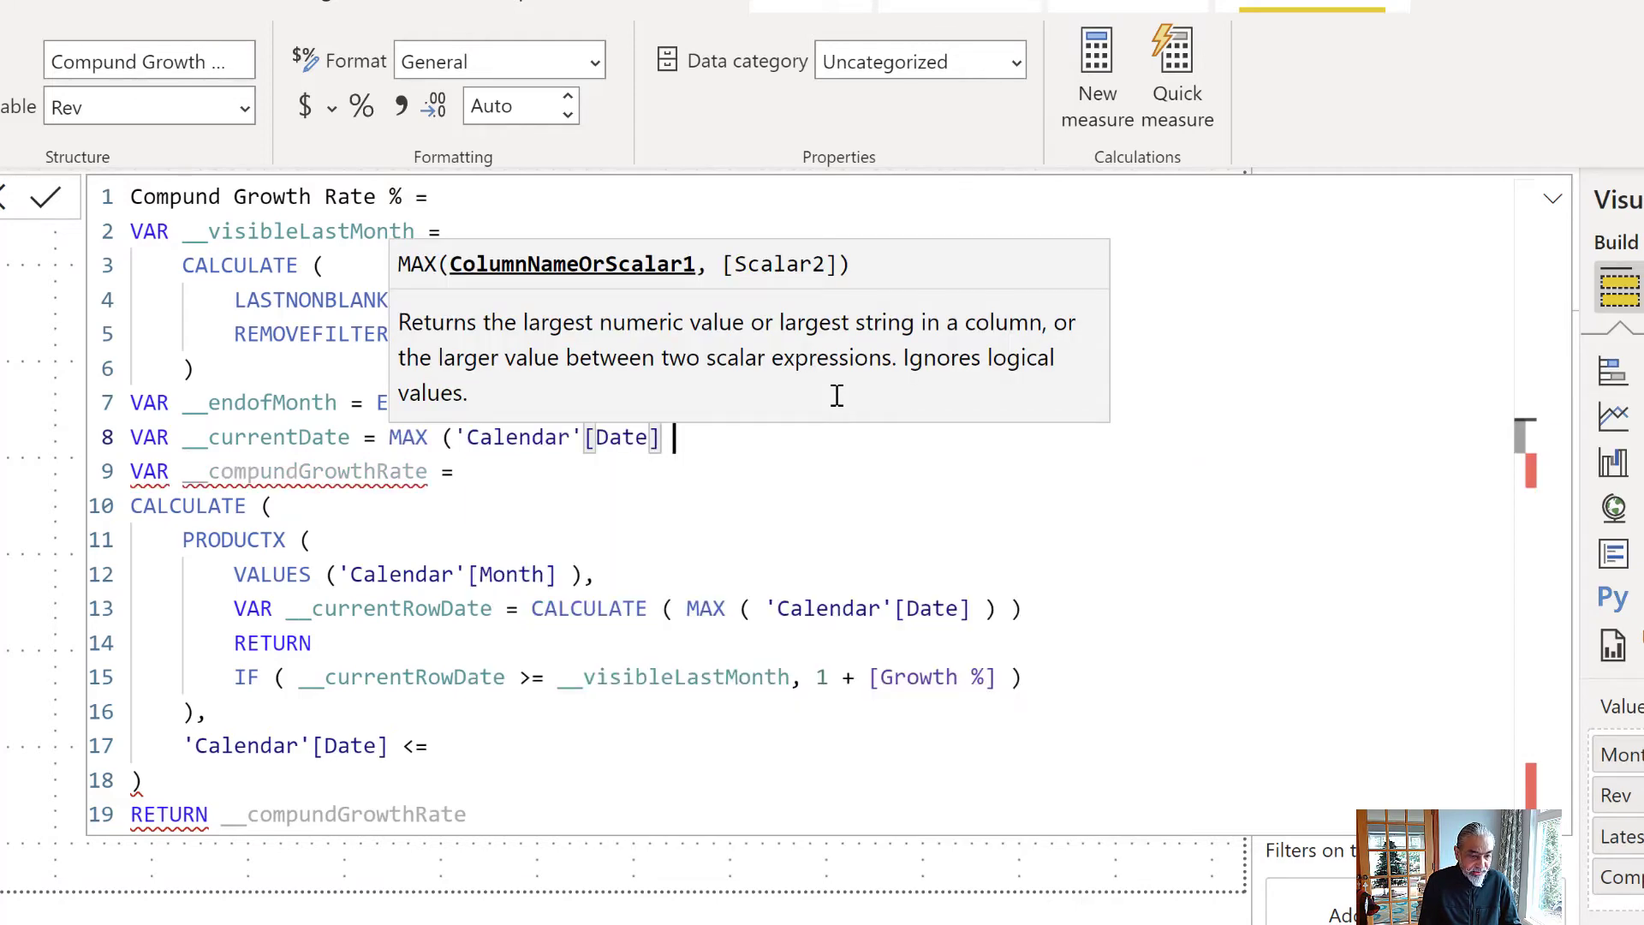
left_click(457, 437)
- Complete the filter as 'Calendar'[Date] <= __currentDate and collapse the formula to check the monthly growth rates
left_click(509, 744)
type("__")
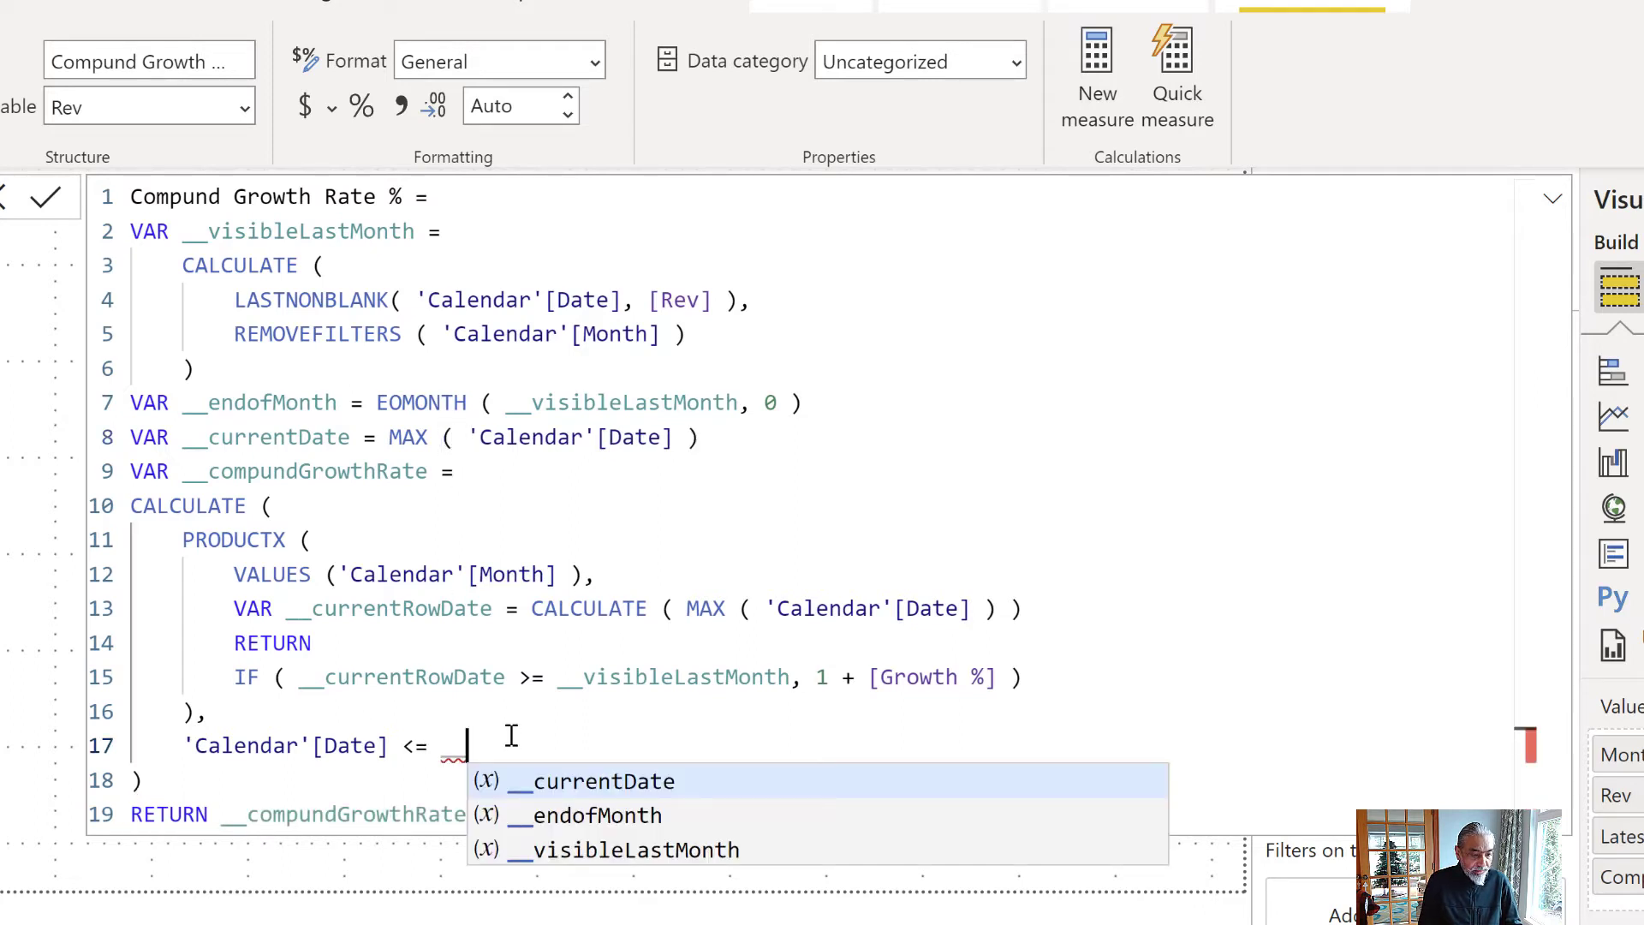
type("currentDate")
key("Up")
key("Down")
key("Down")
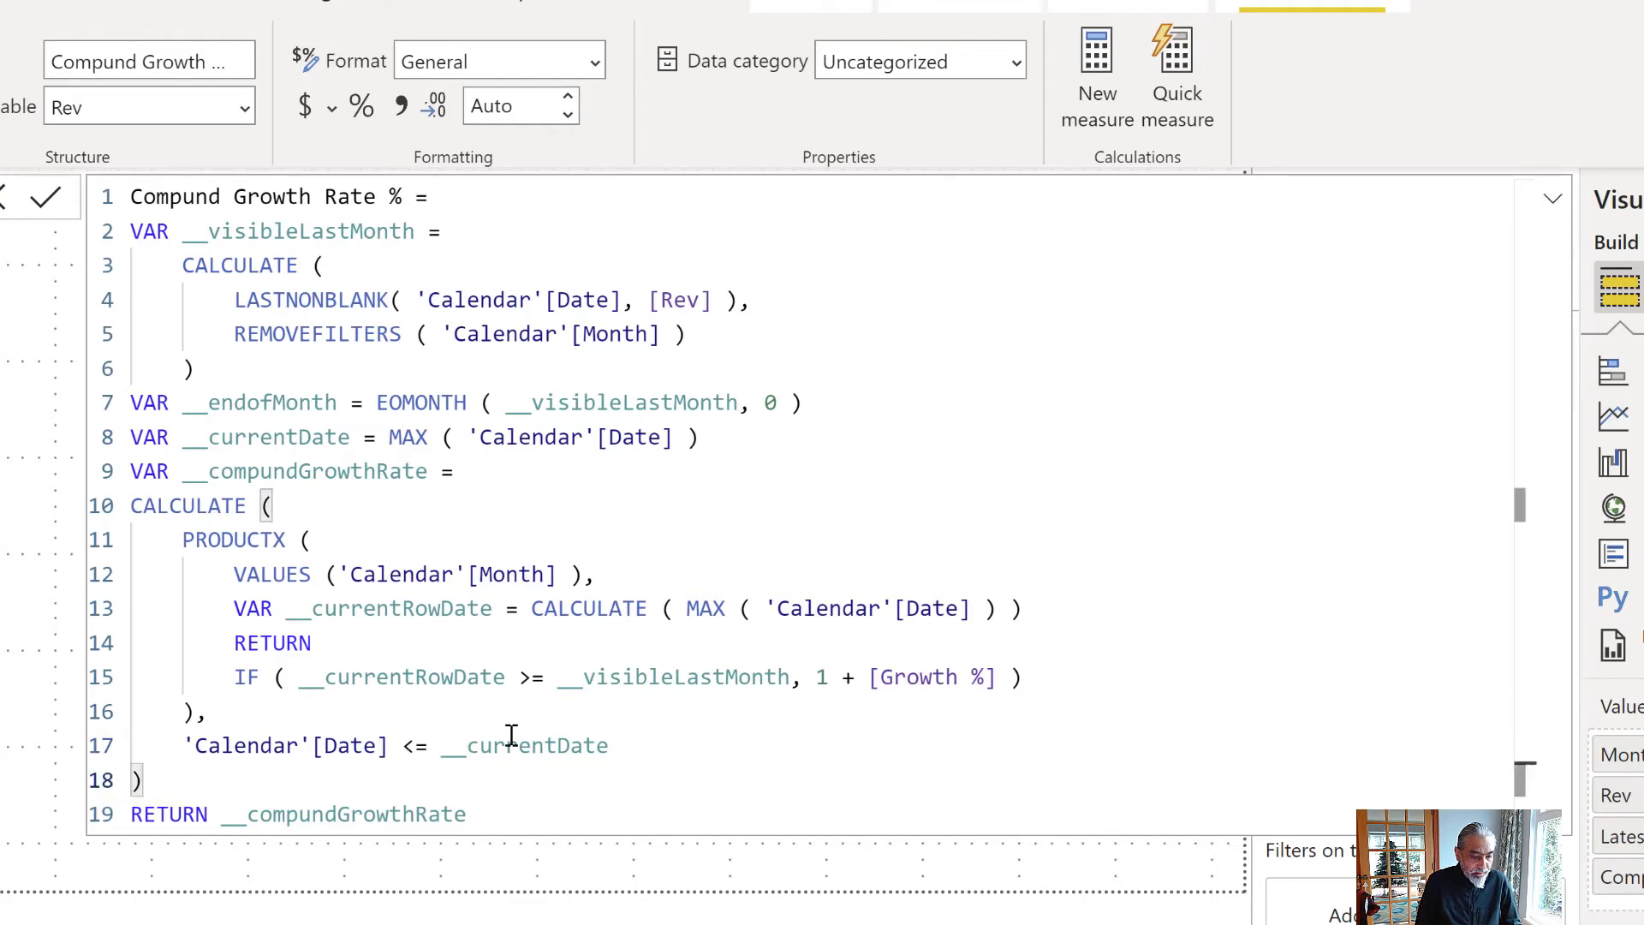
left_click(1552, 205)
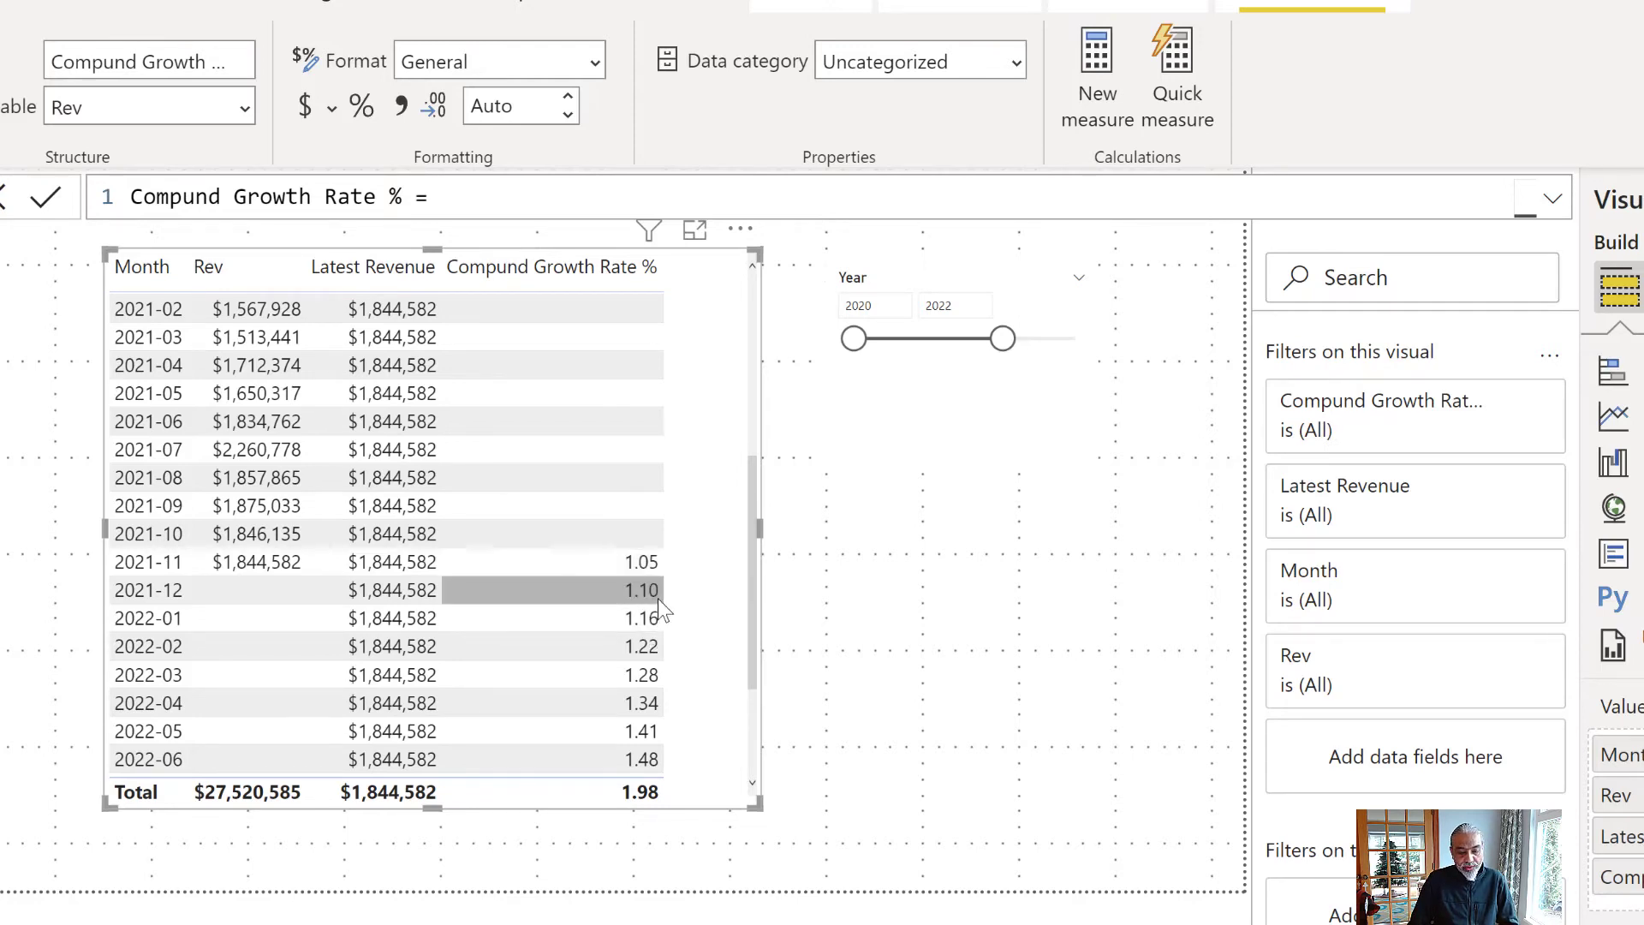
scroll(660, 660, "down", 3)
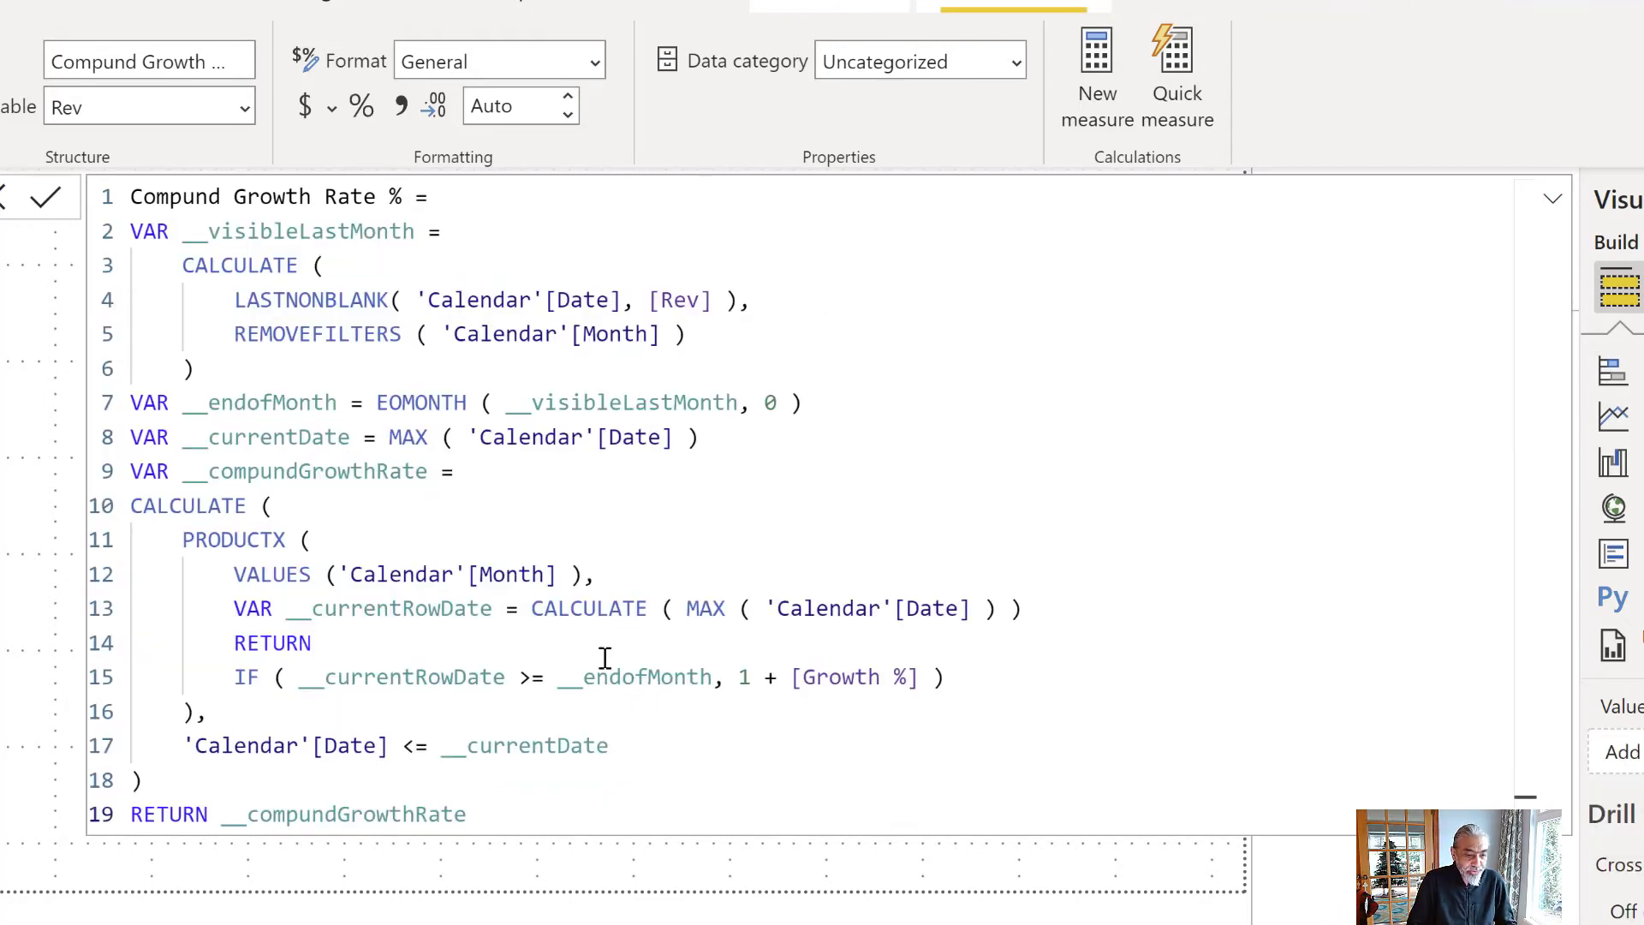
- Change the IF comparison to __currentRowDate > __endofMonth, checking the variable definitions and the table's first growth month
left_click_drag(577, 672, 737, 672)
left_click(297, 230)
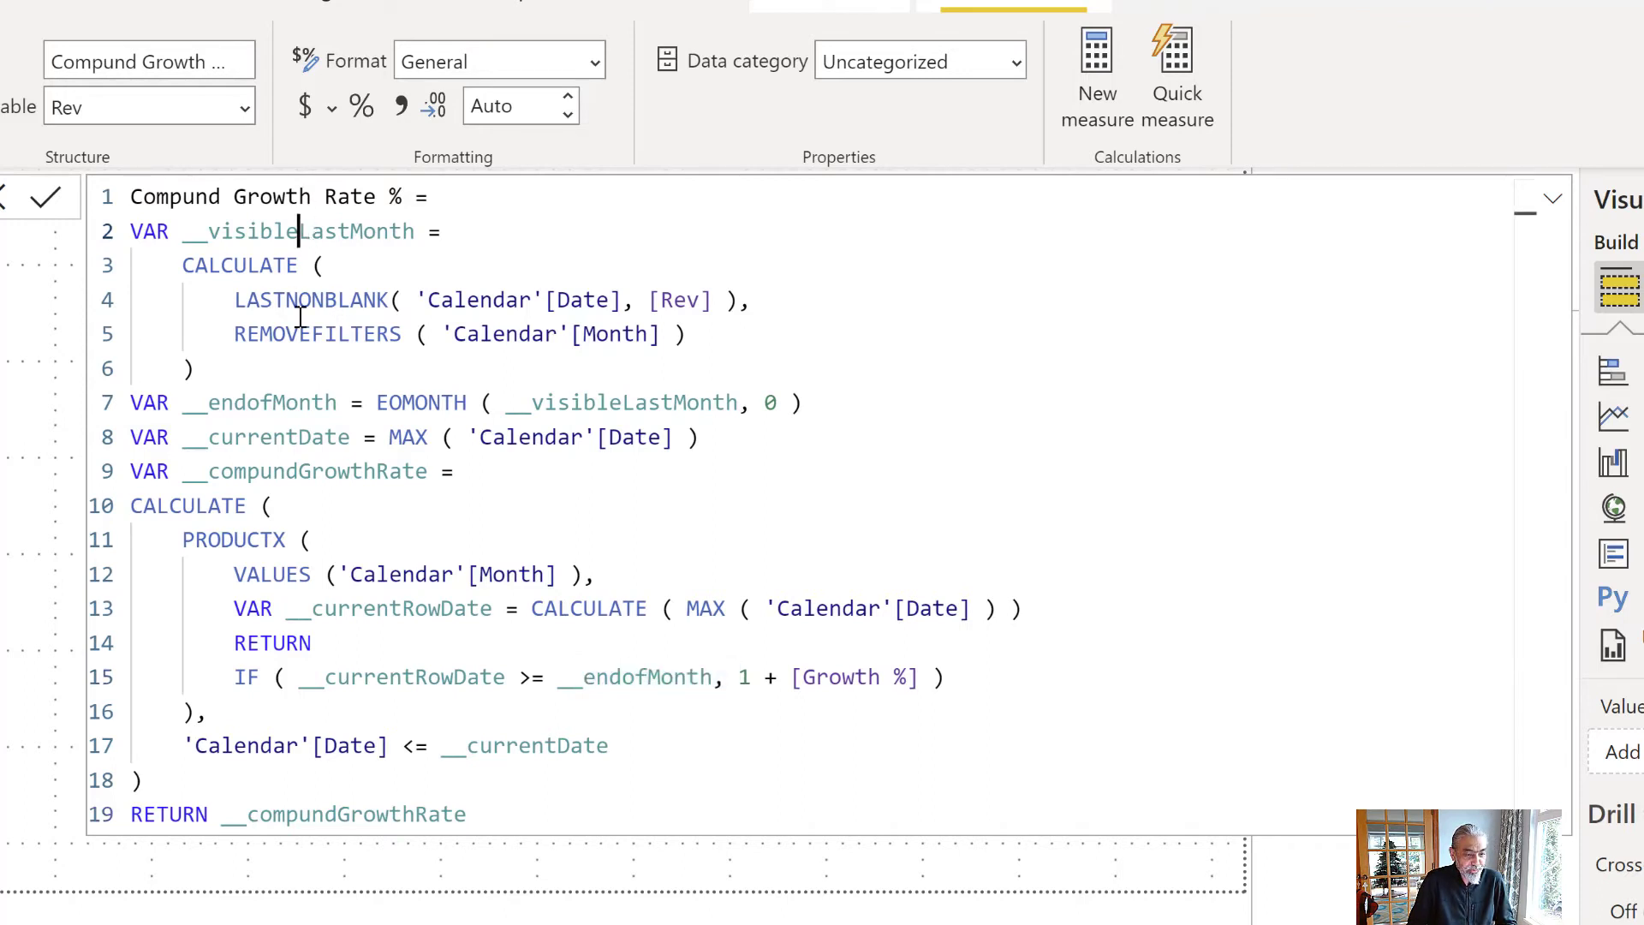
left_click_drag(572, 681, 709, 677)
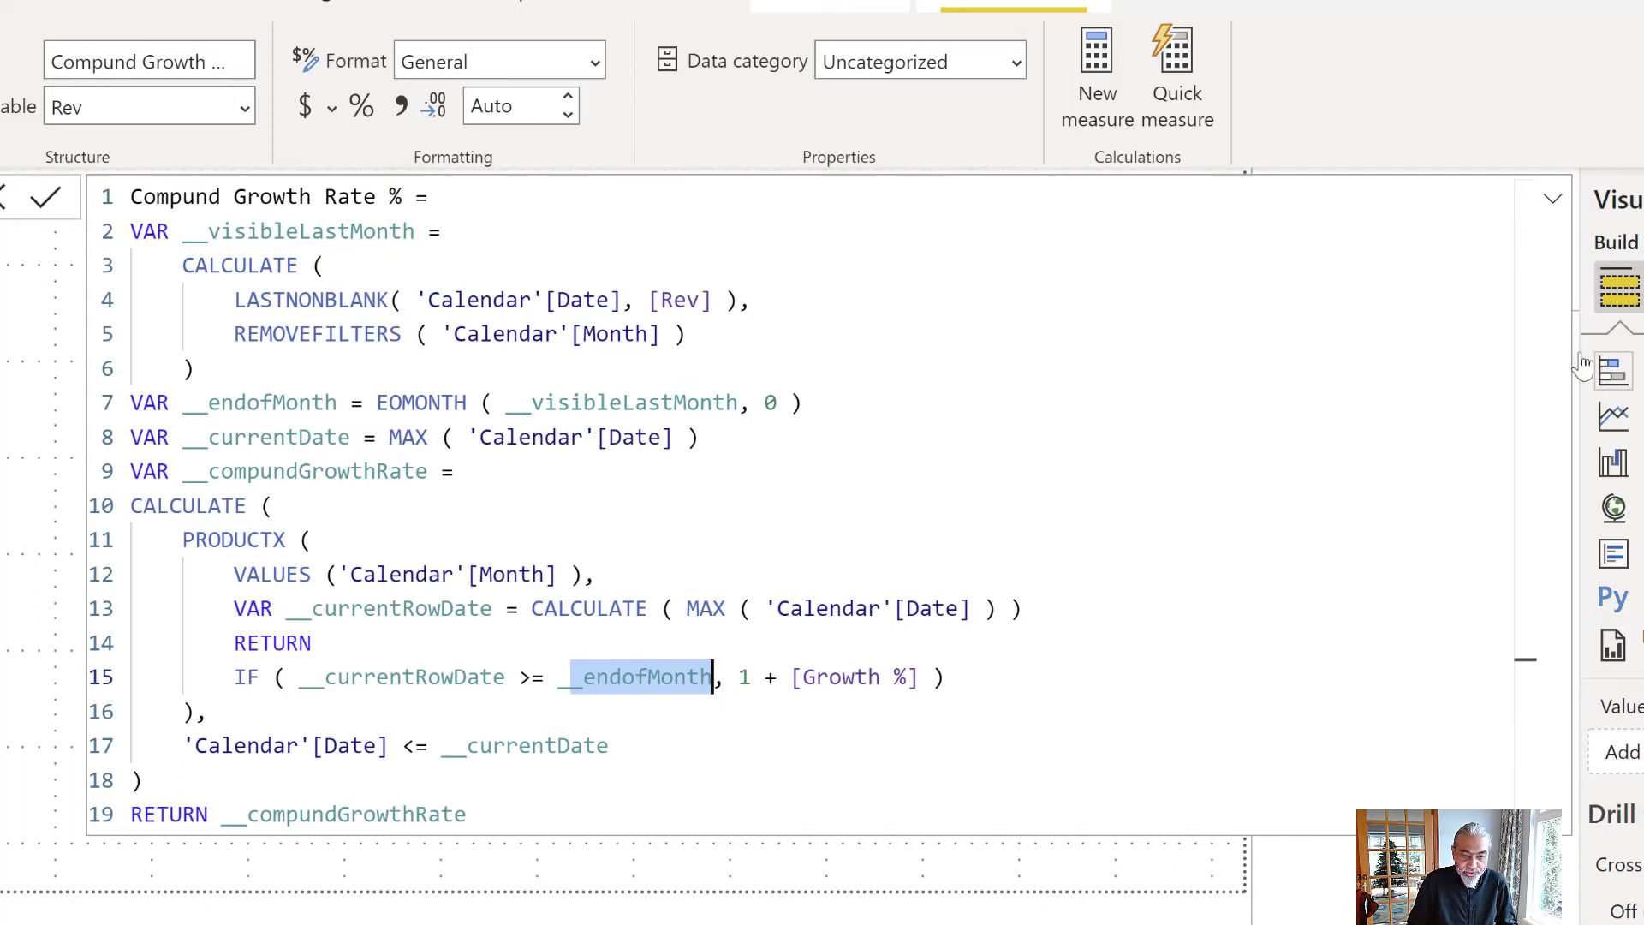
left_click(1554, 202)
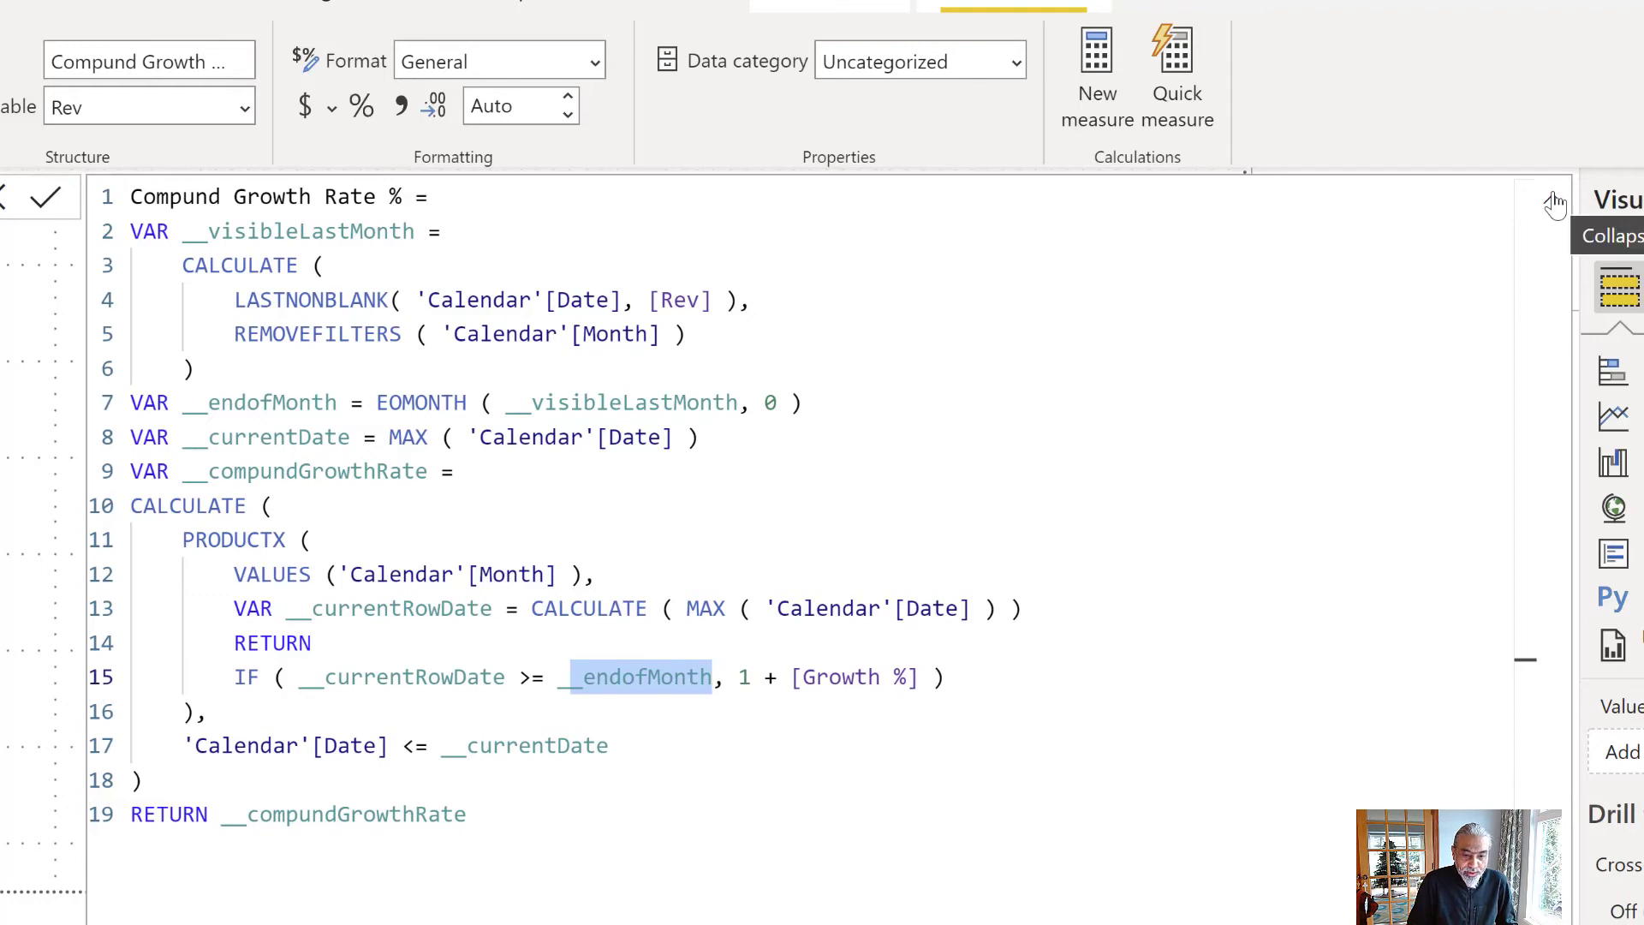
left_click(1553, 202)
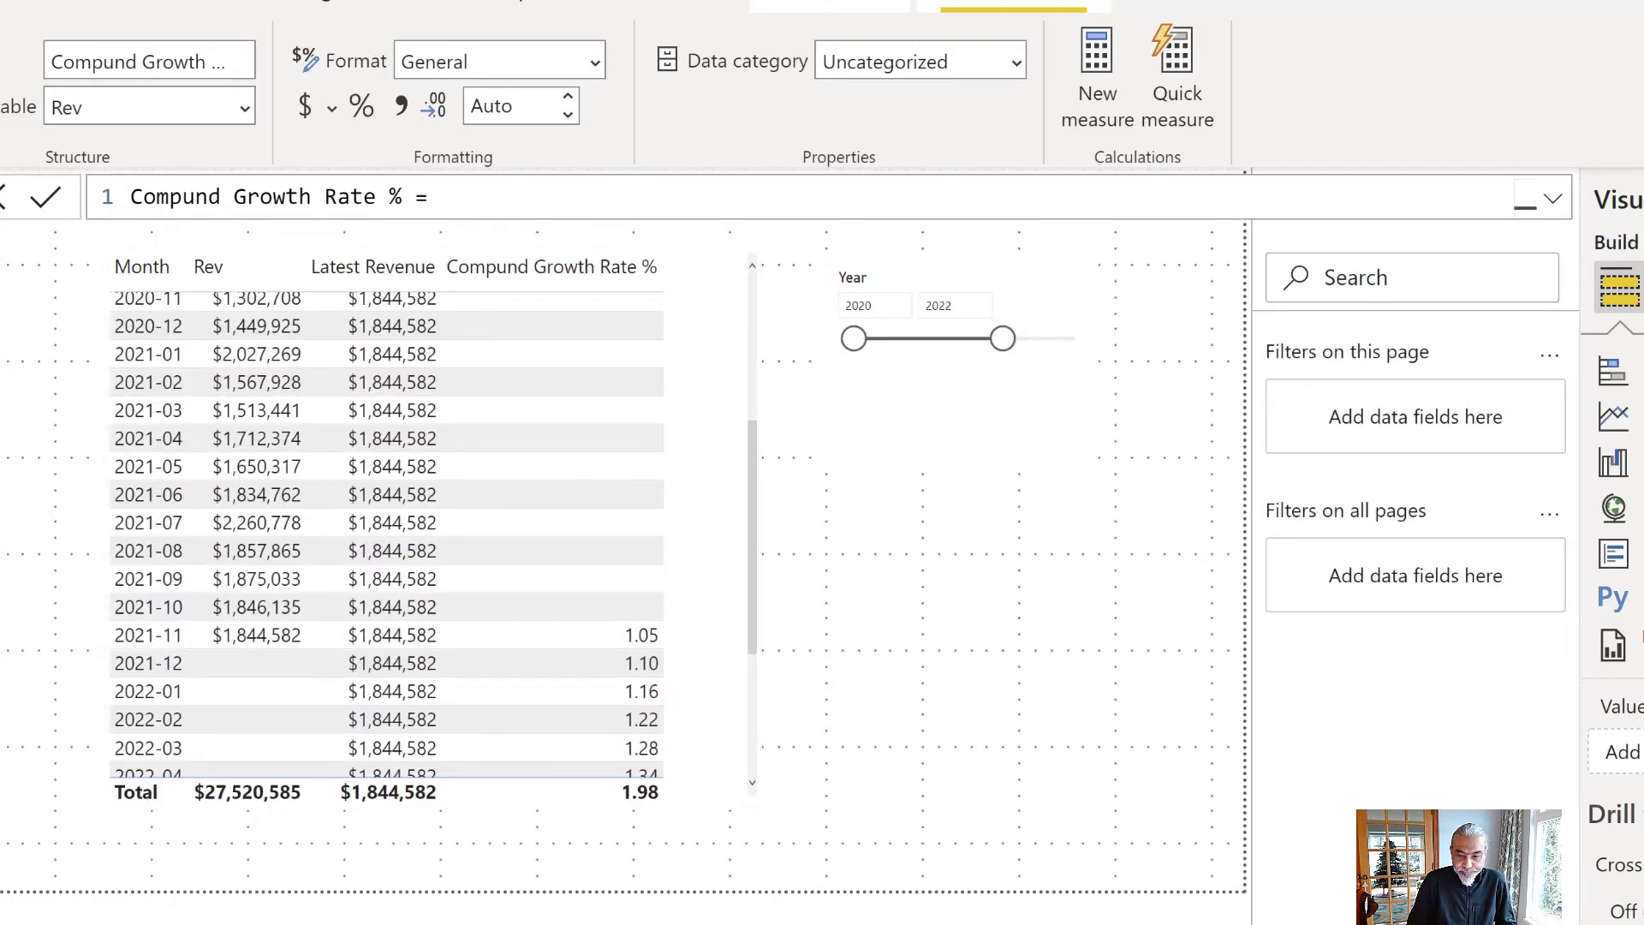
left_click(1554, 204)
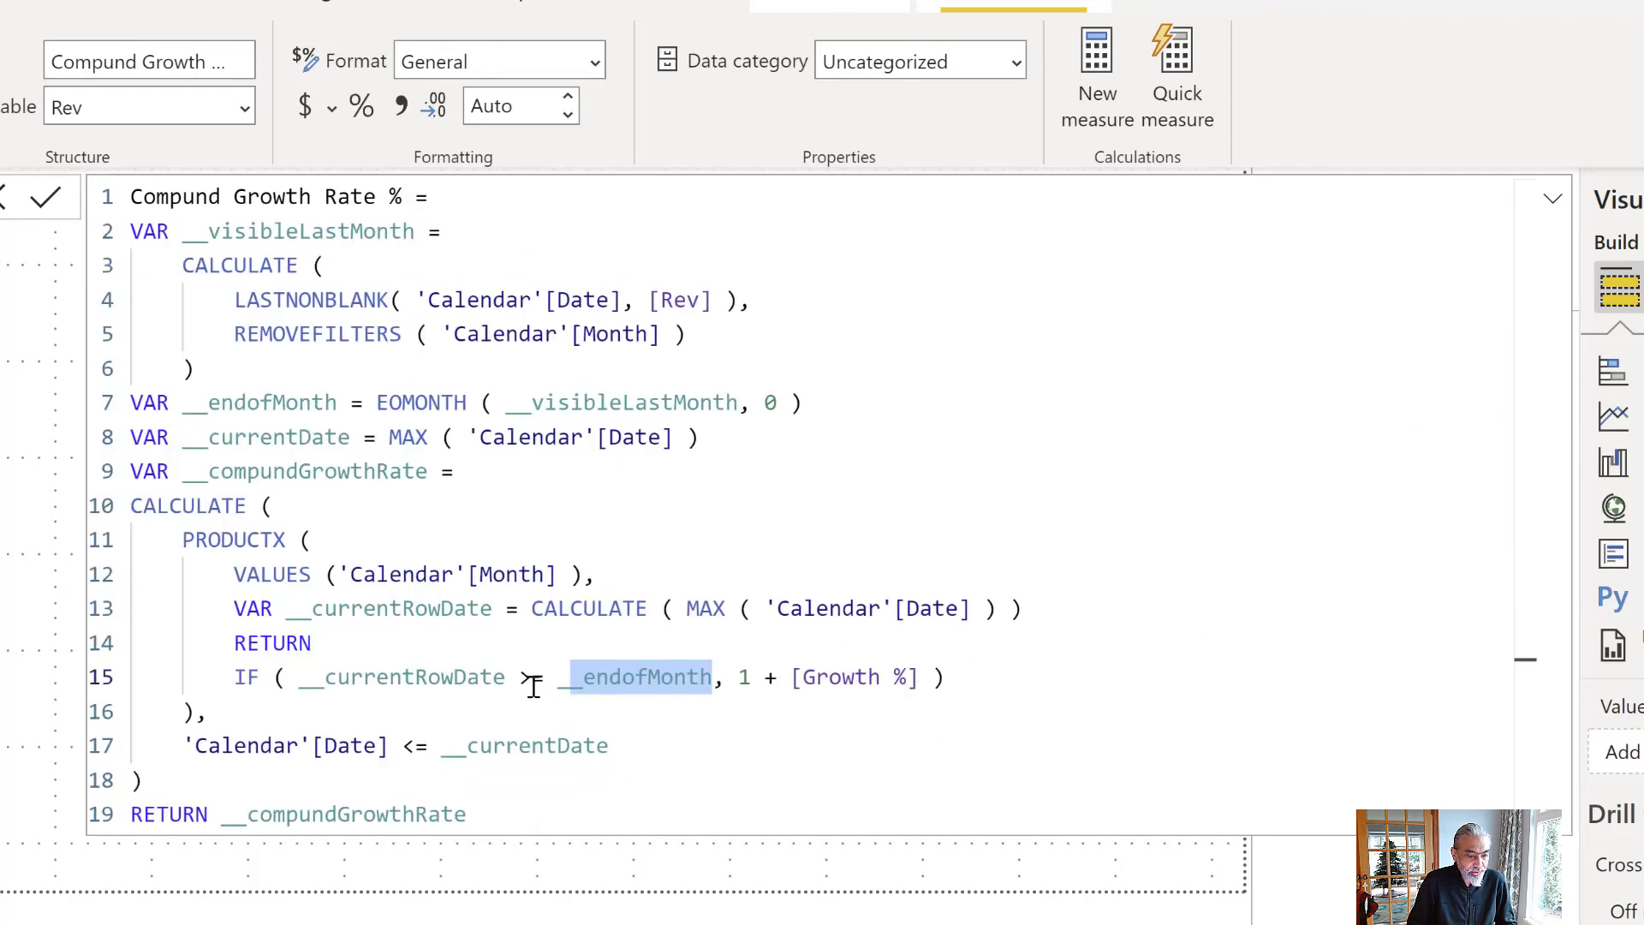
left_click_drag(530, 676, 543, 676)
key("BackSpace")
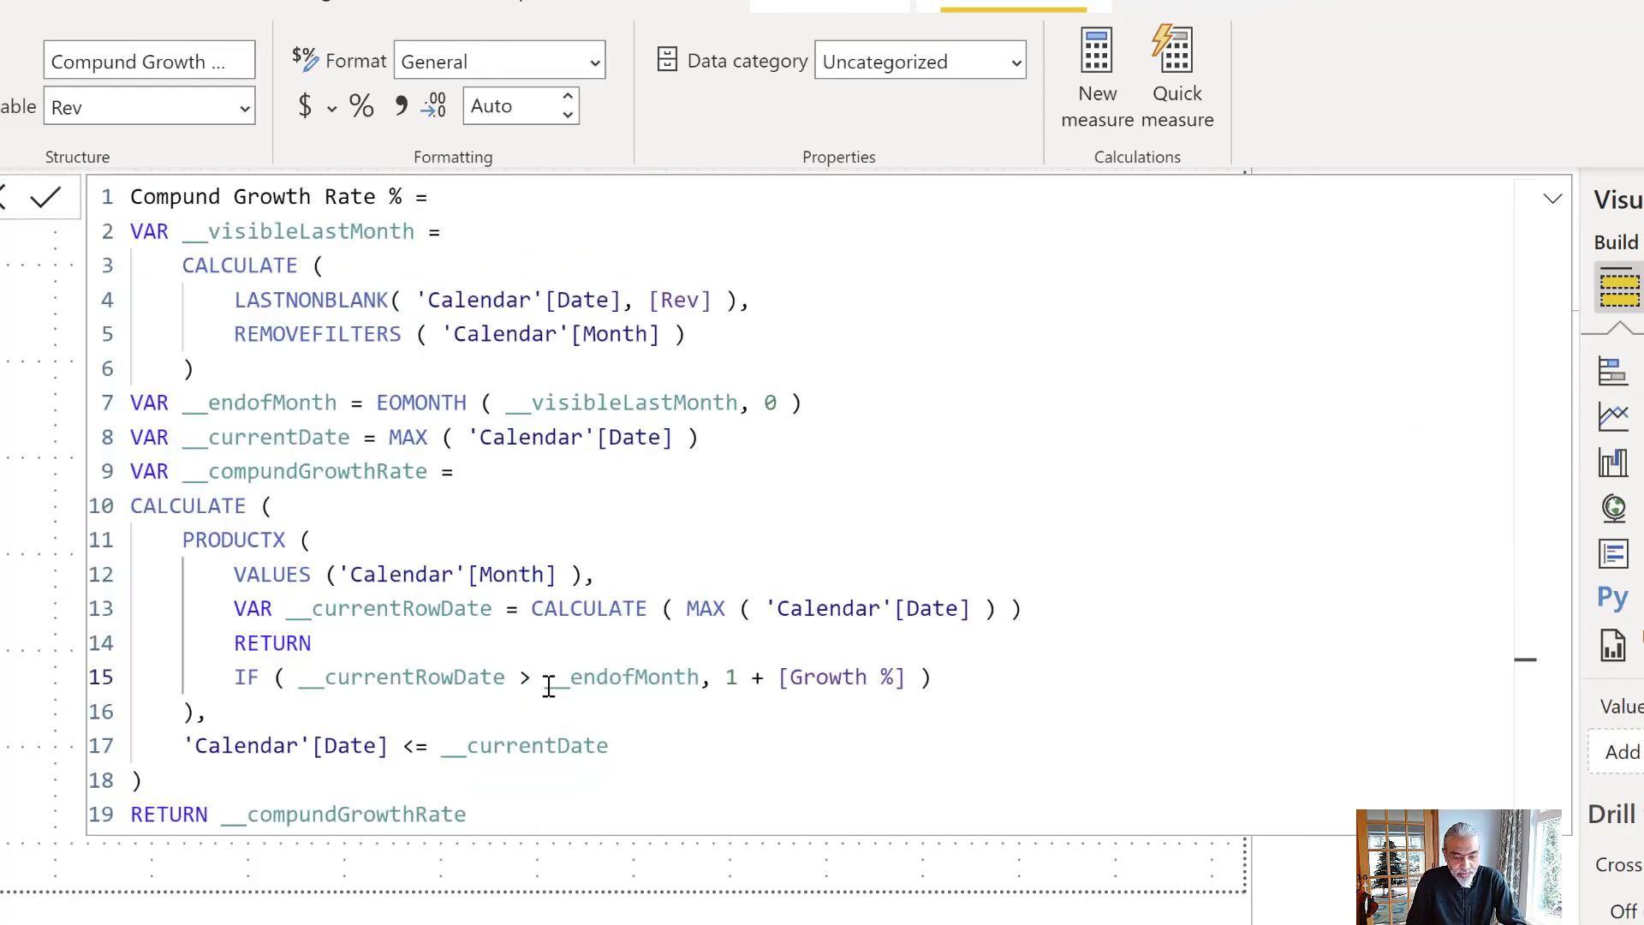
left_click(1552, 202)
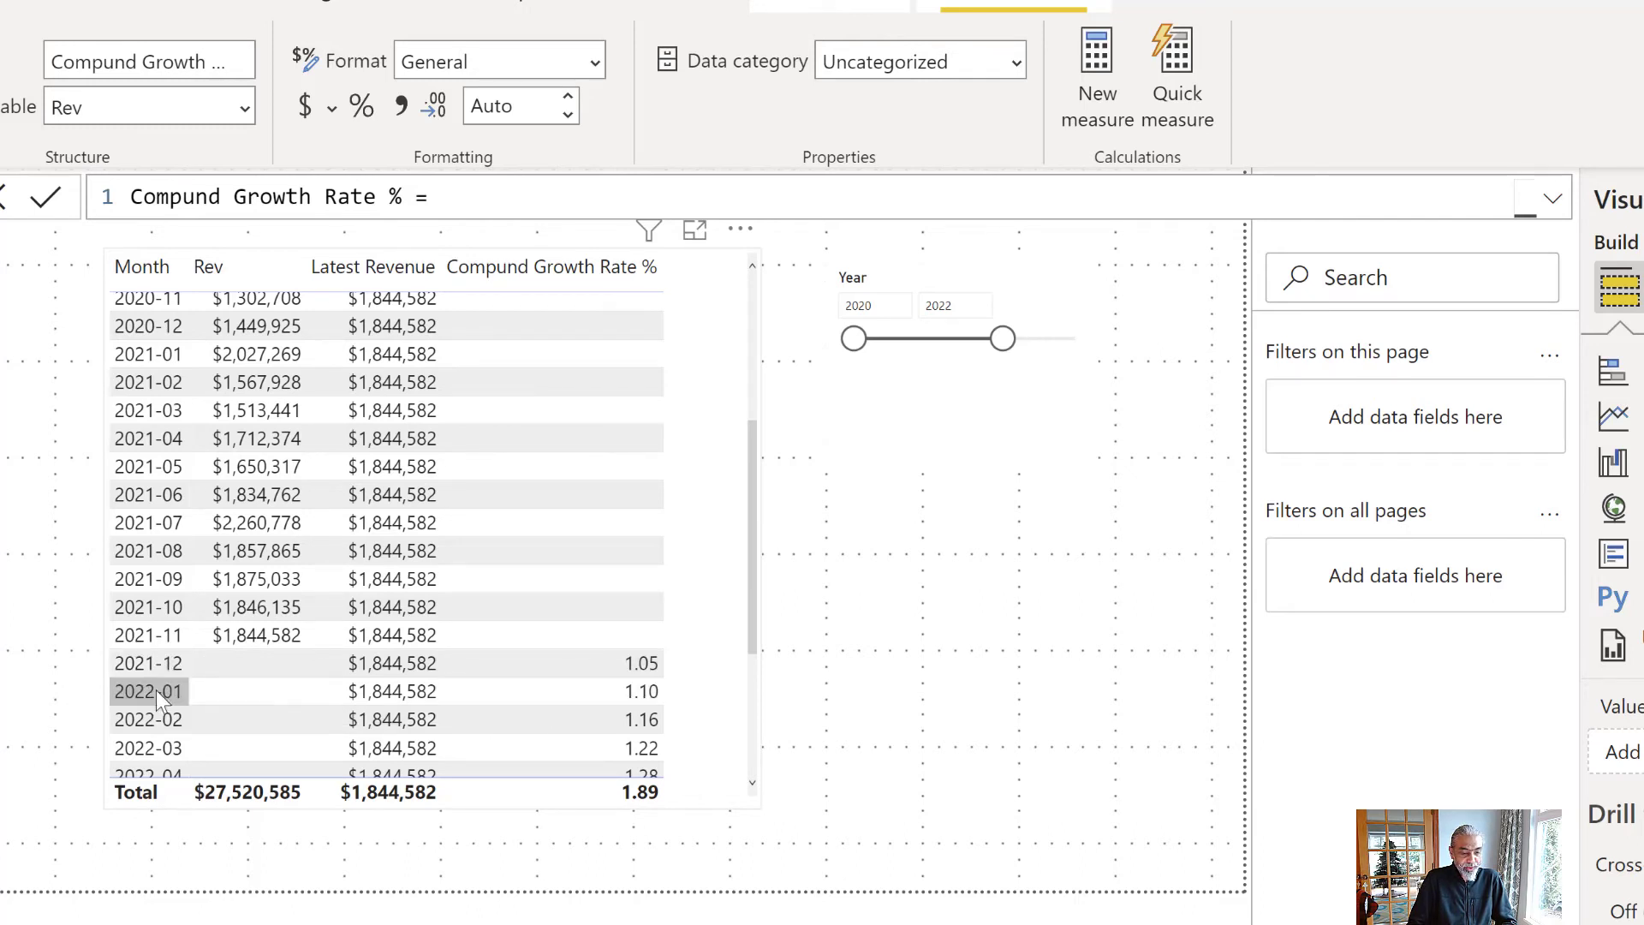
- Check the compound growth rates in the table through 2022-12 and widen the table visual
scroll(580, 638, "down", 1)
scroll(578, 628, "down", 3)
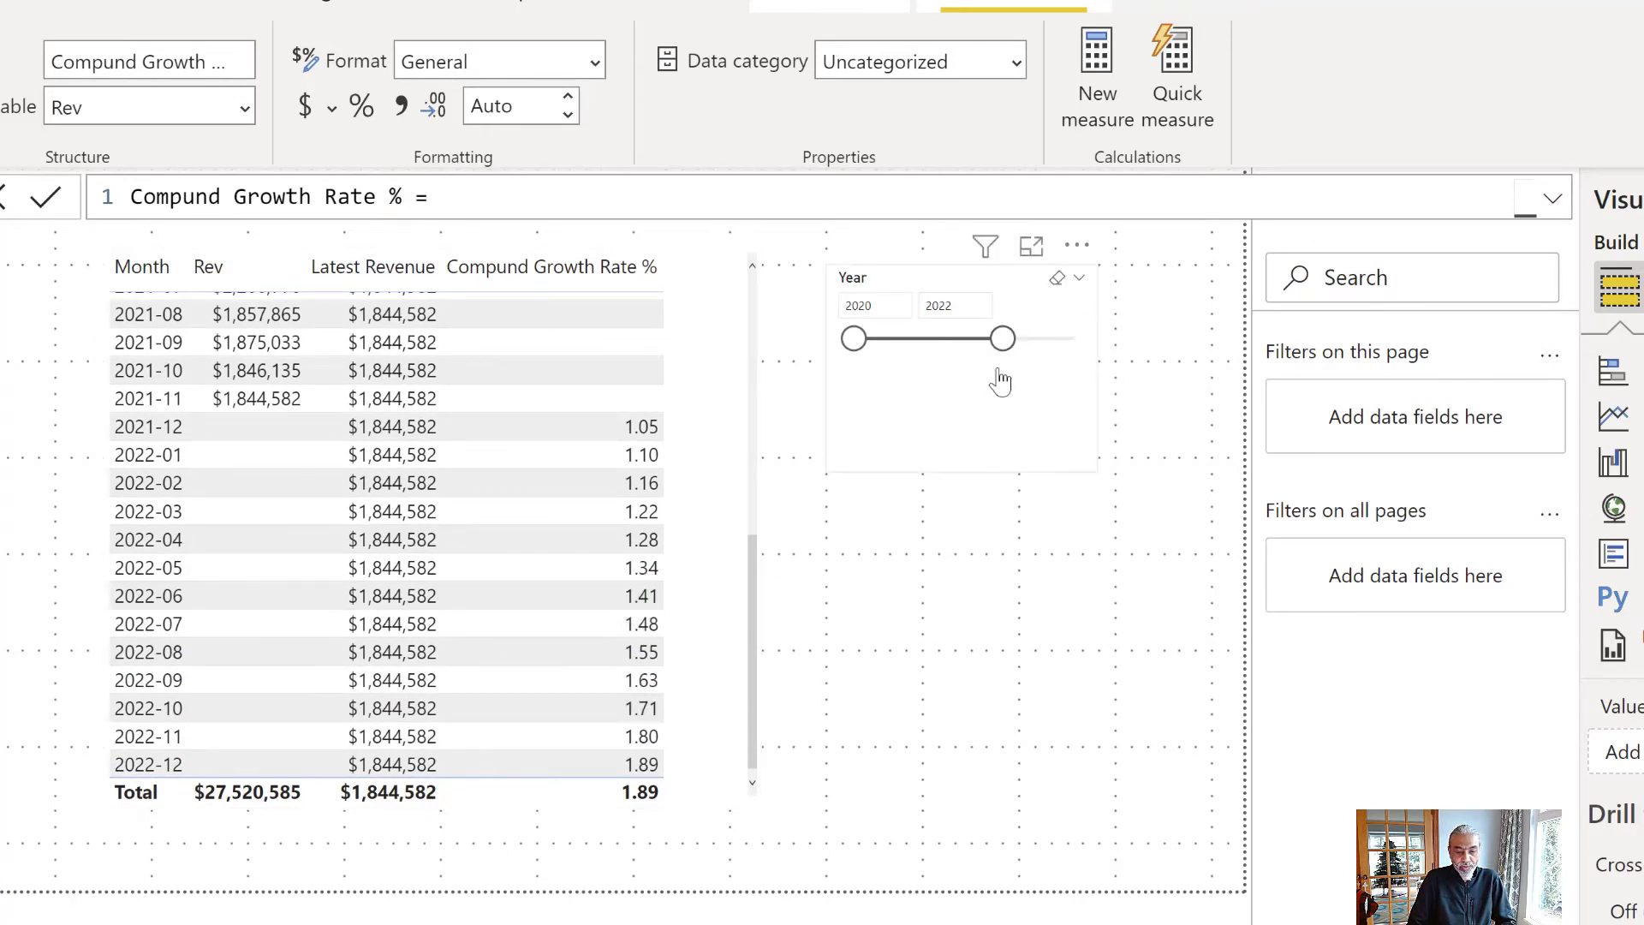
scroll(454, 534, "up", 2)
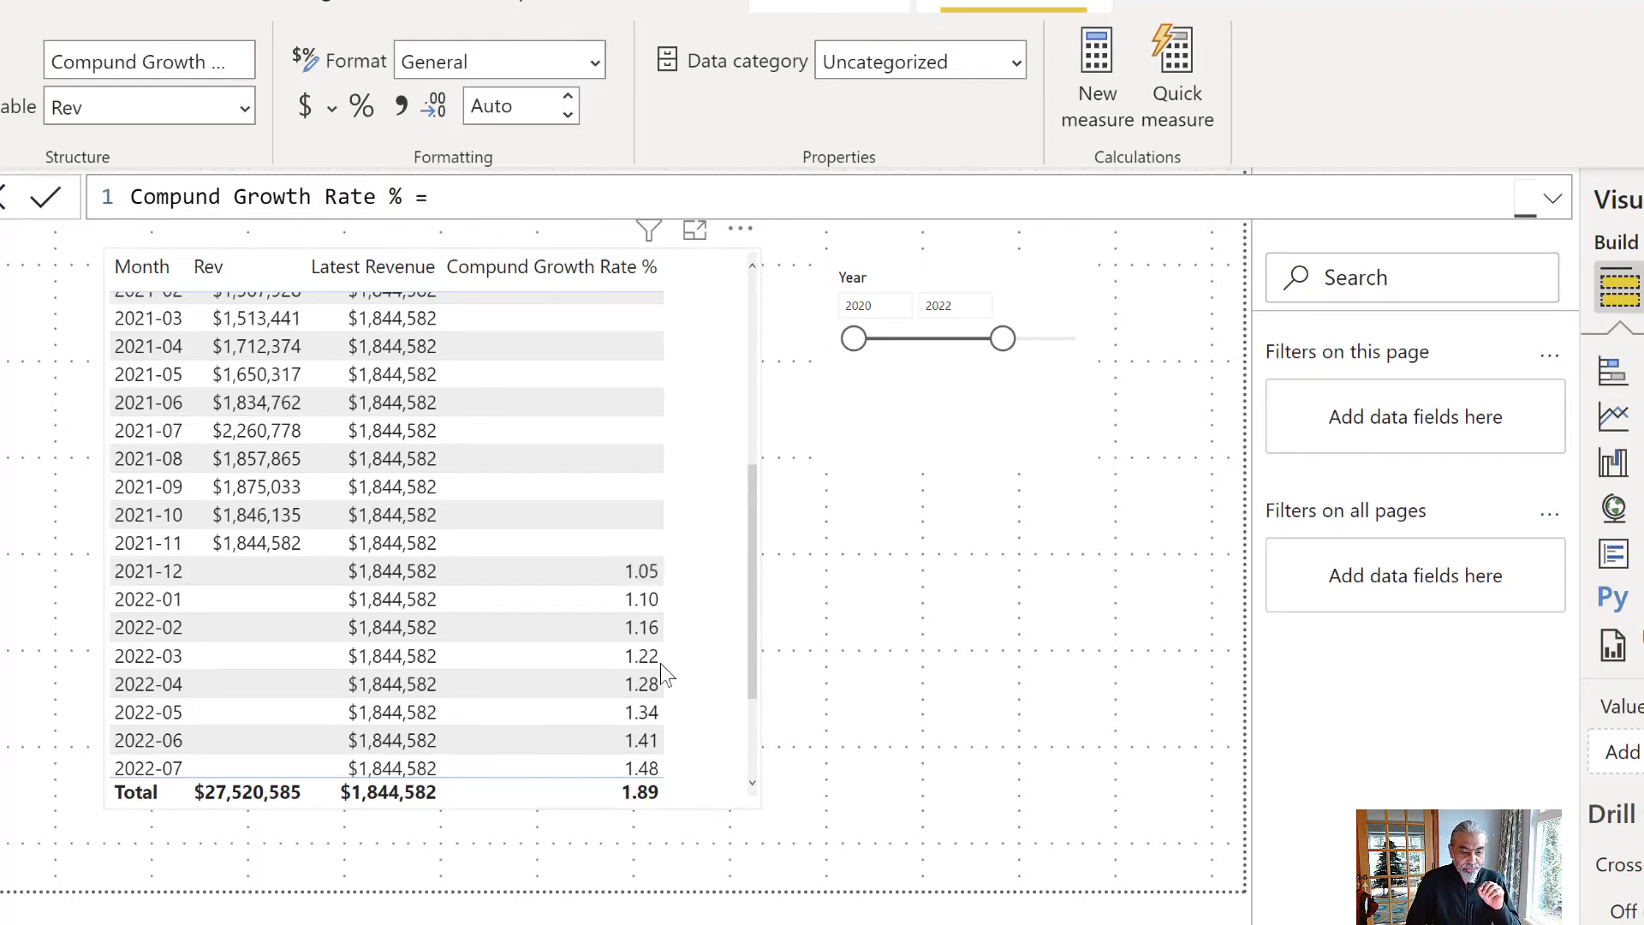
left_click(638, 707)
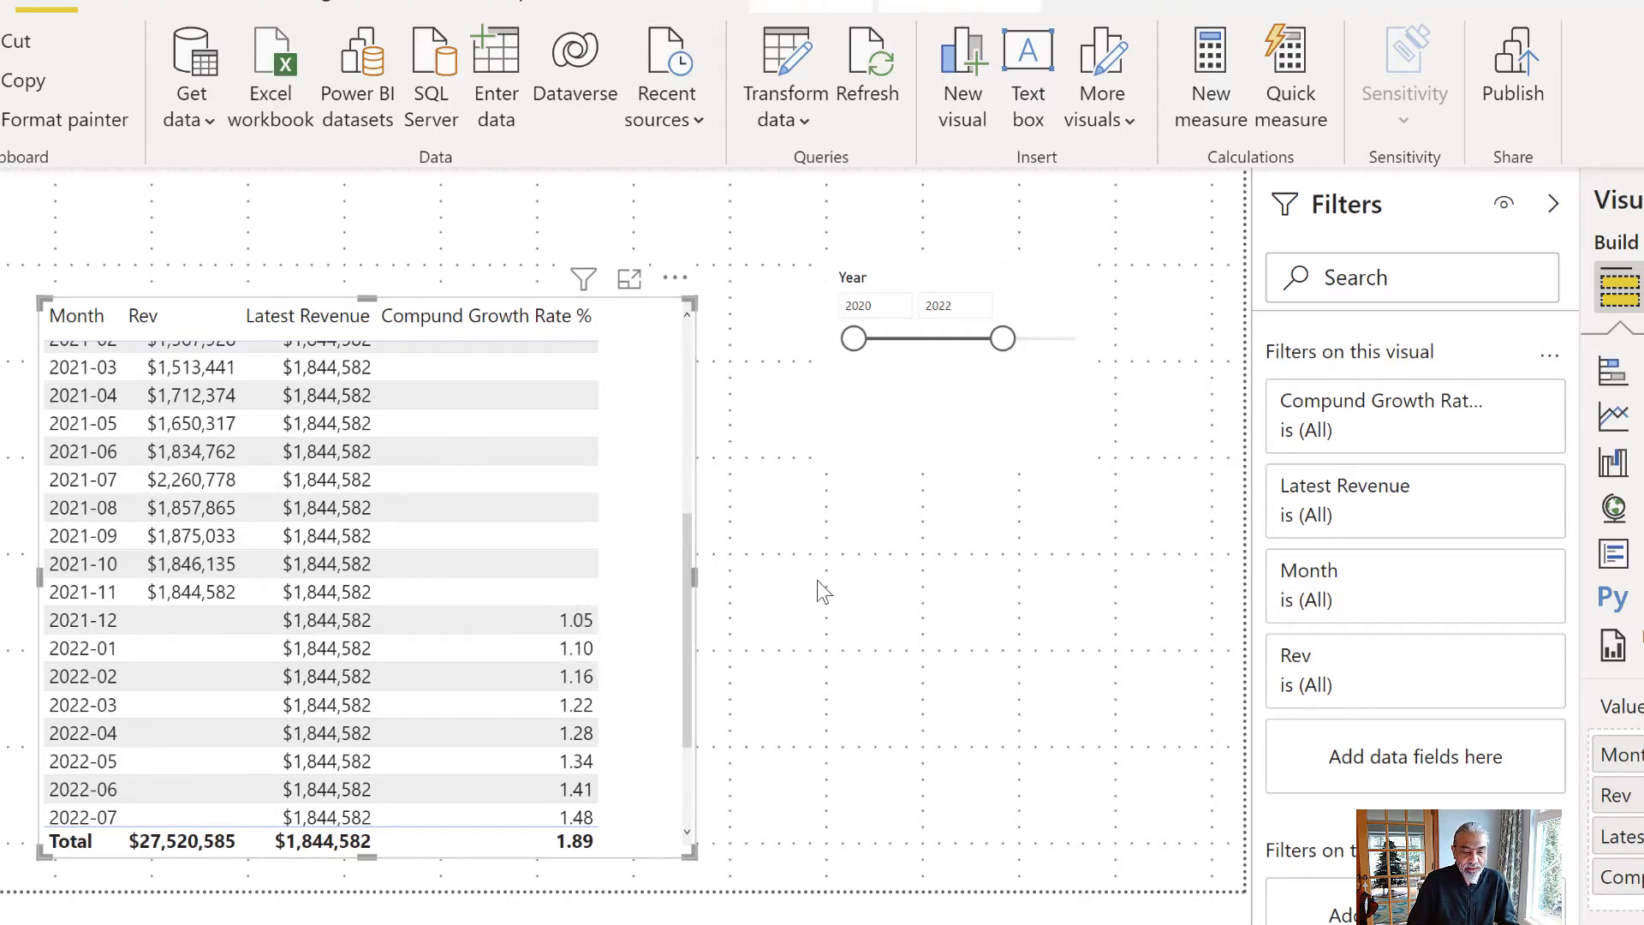
left_click_drag(818, 581, 822, 580)
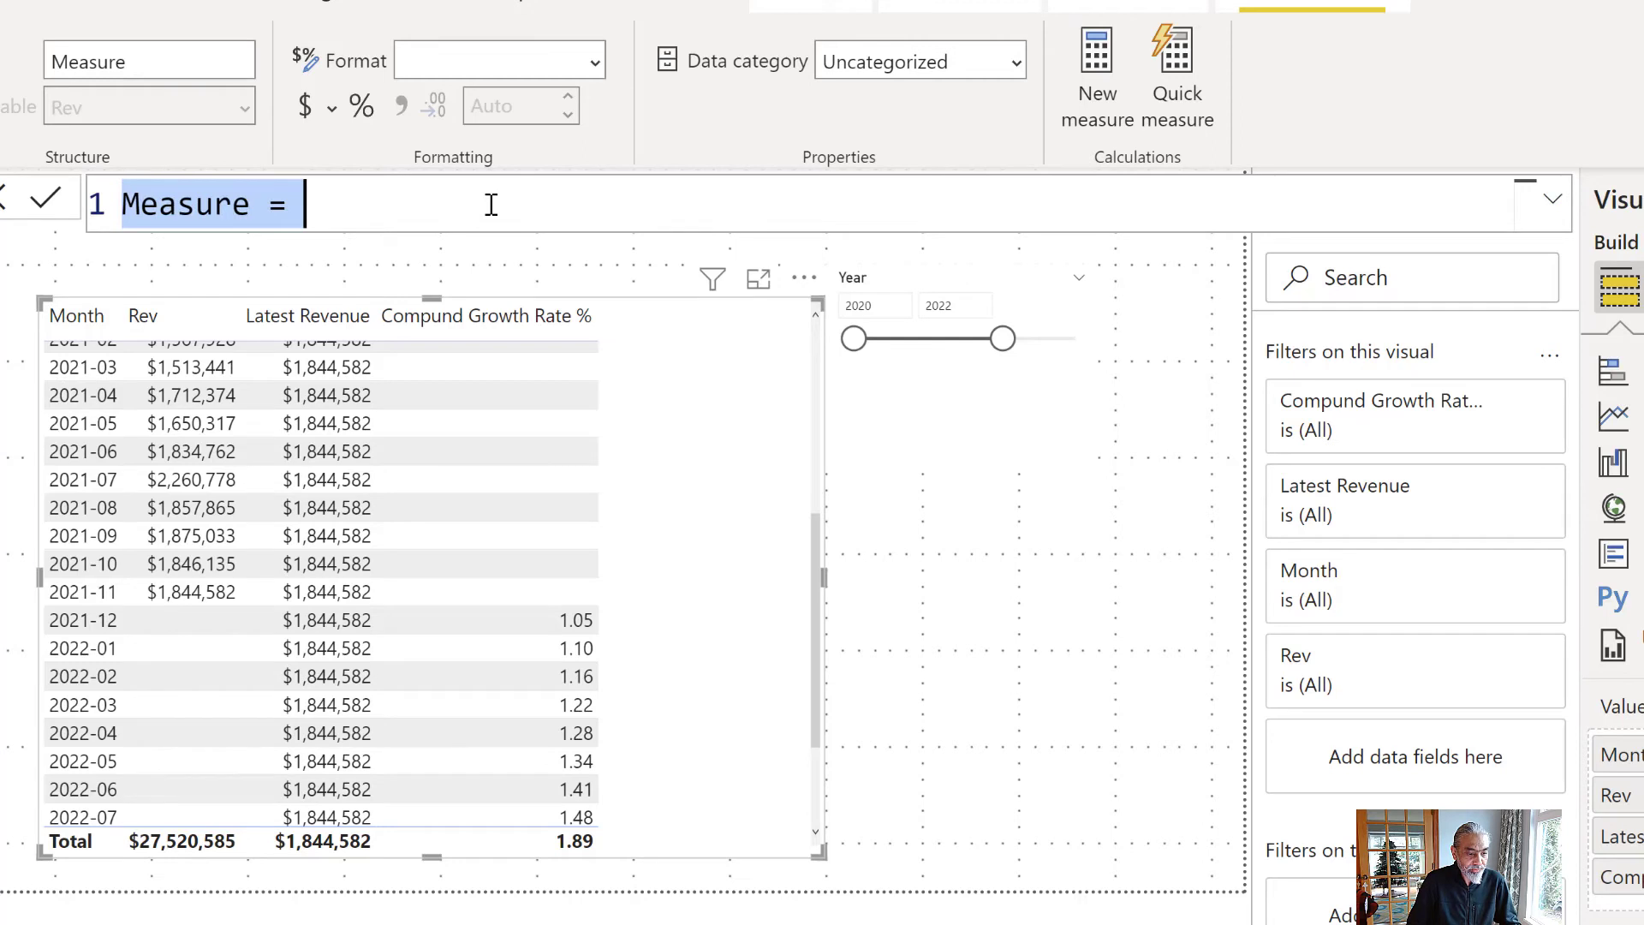
- Enlarge the formula text and start a measure named Projeted Revenue with SUMX over VALUES ( 'Calendar'[Month] )
scroll(491, 203, "up", 2)
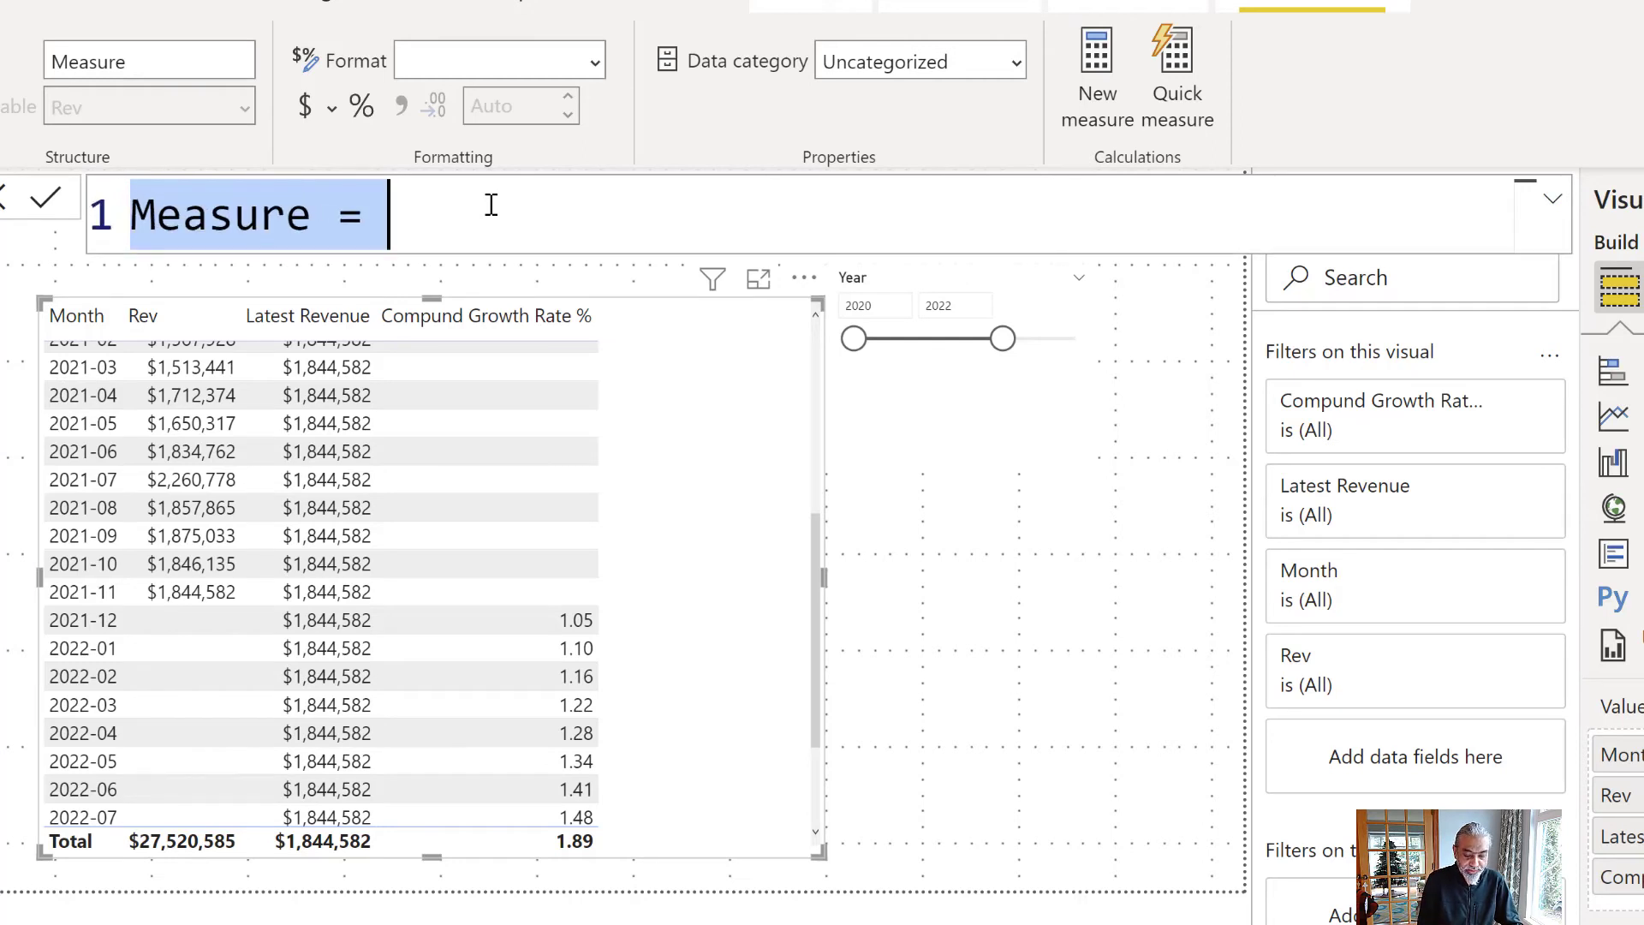
type("Projeted Revenue =")
key("shift+Return")
type("SUMX (")
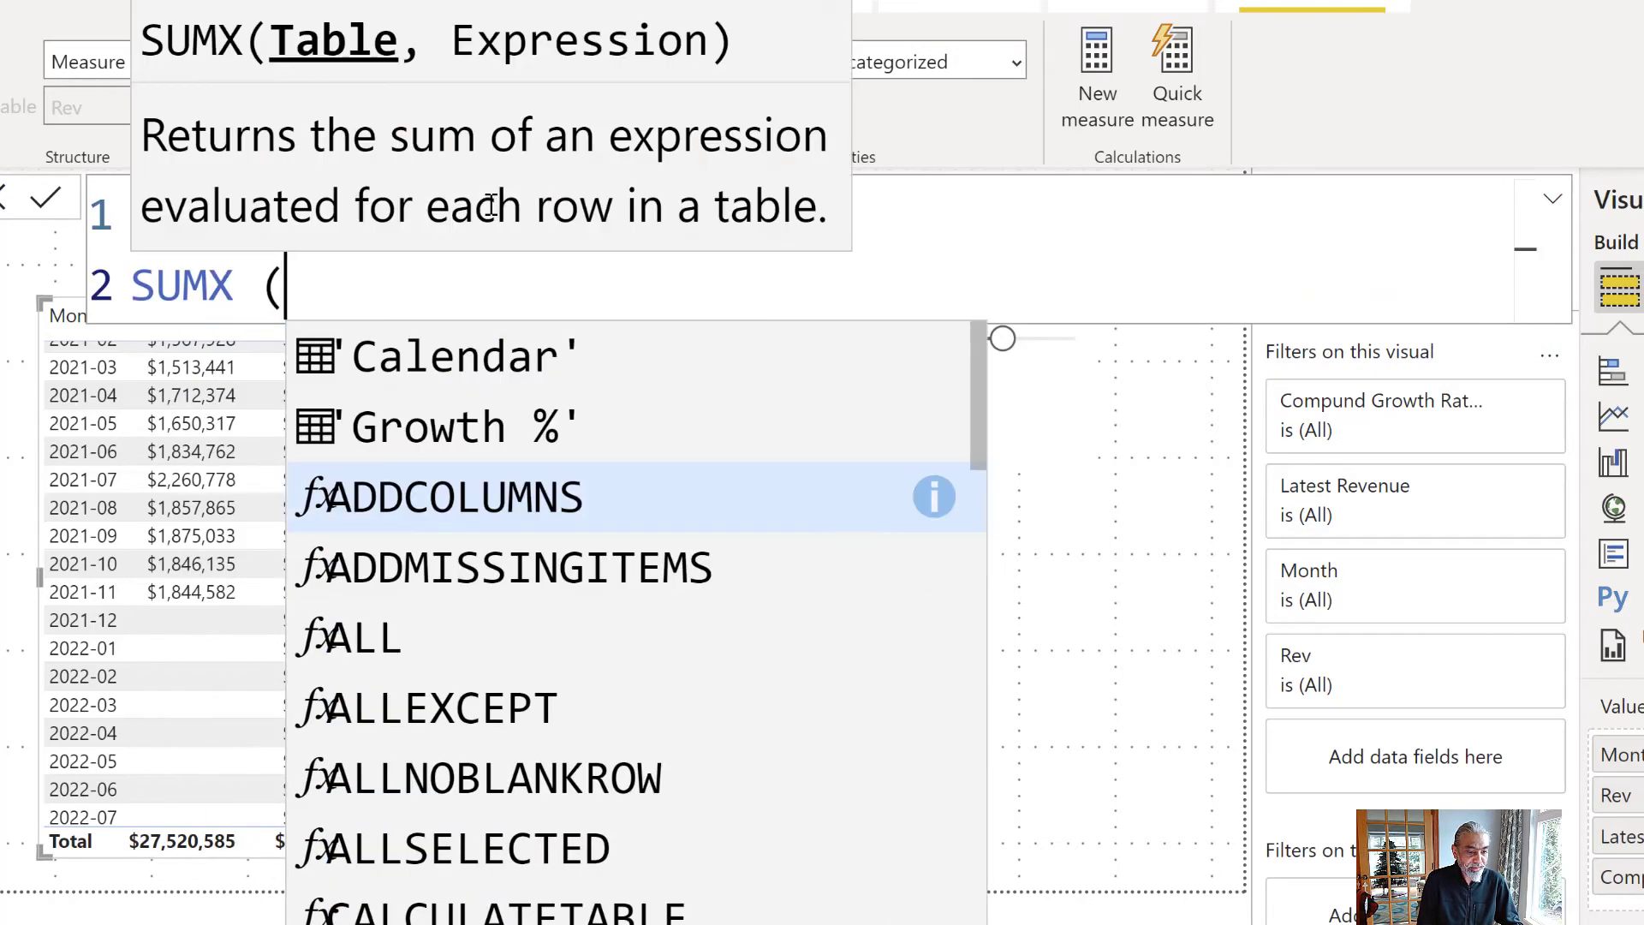
key("shift+Return")
type("VALUES ( Mo")
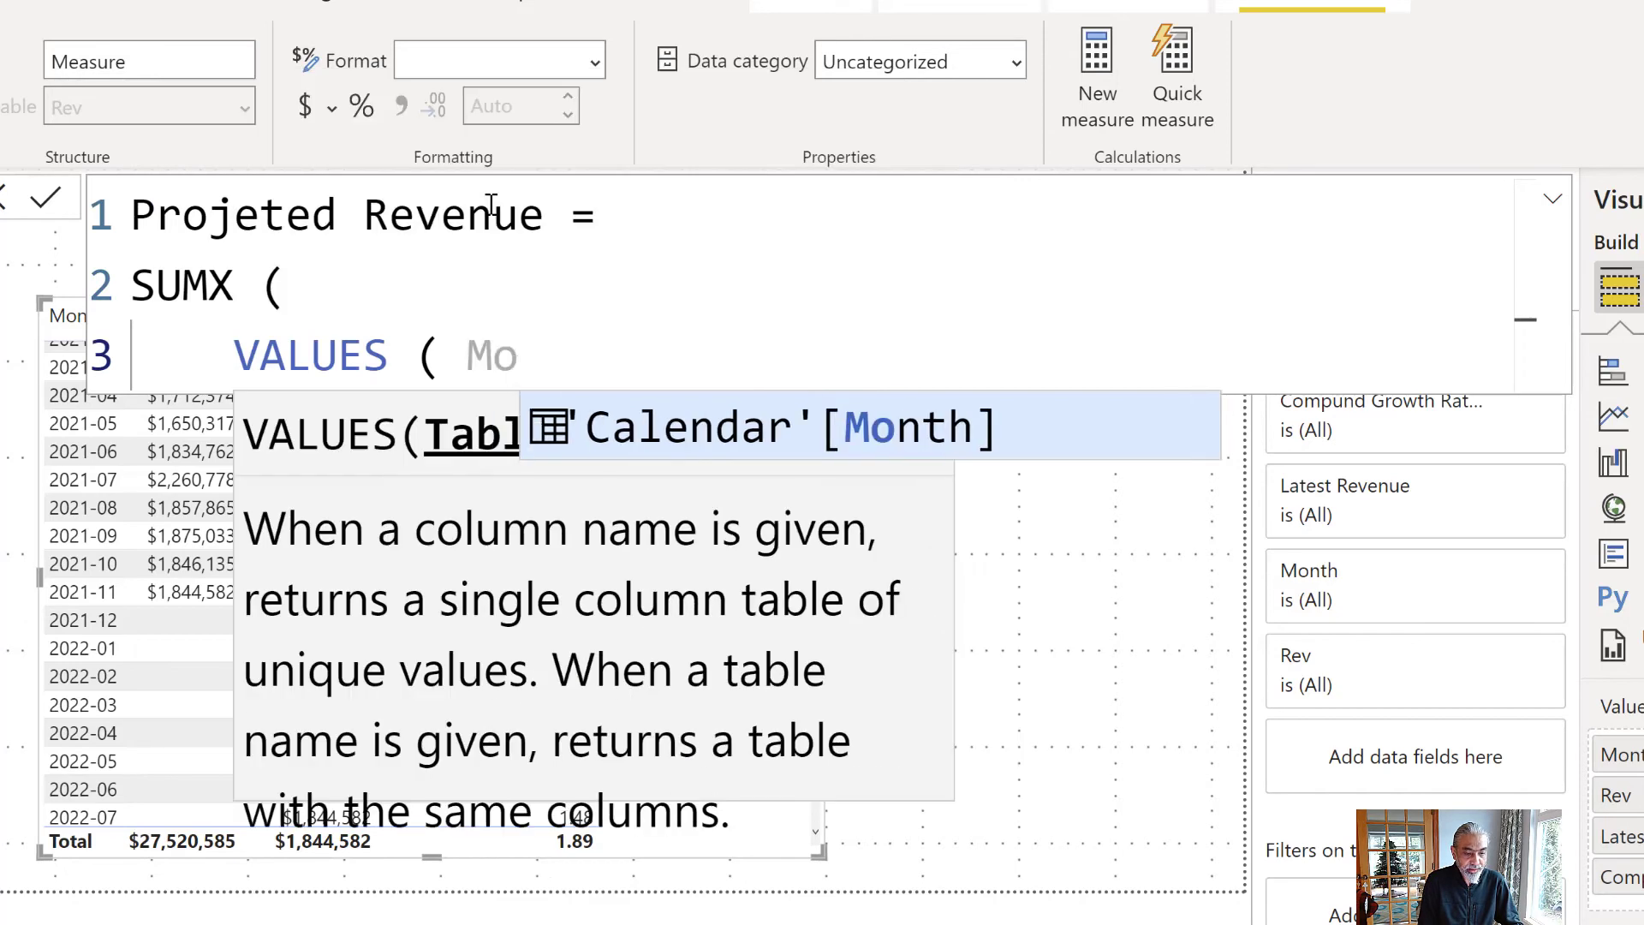
key("Tab")
type("),")
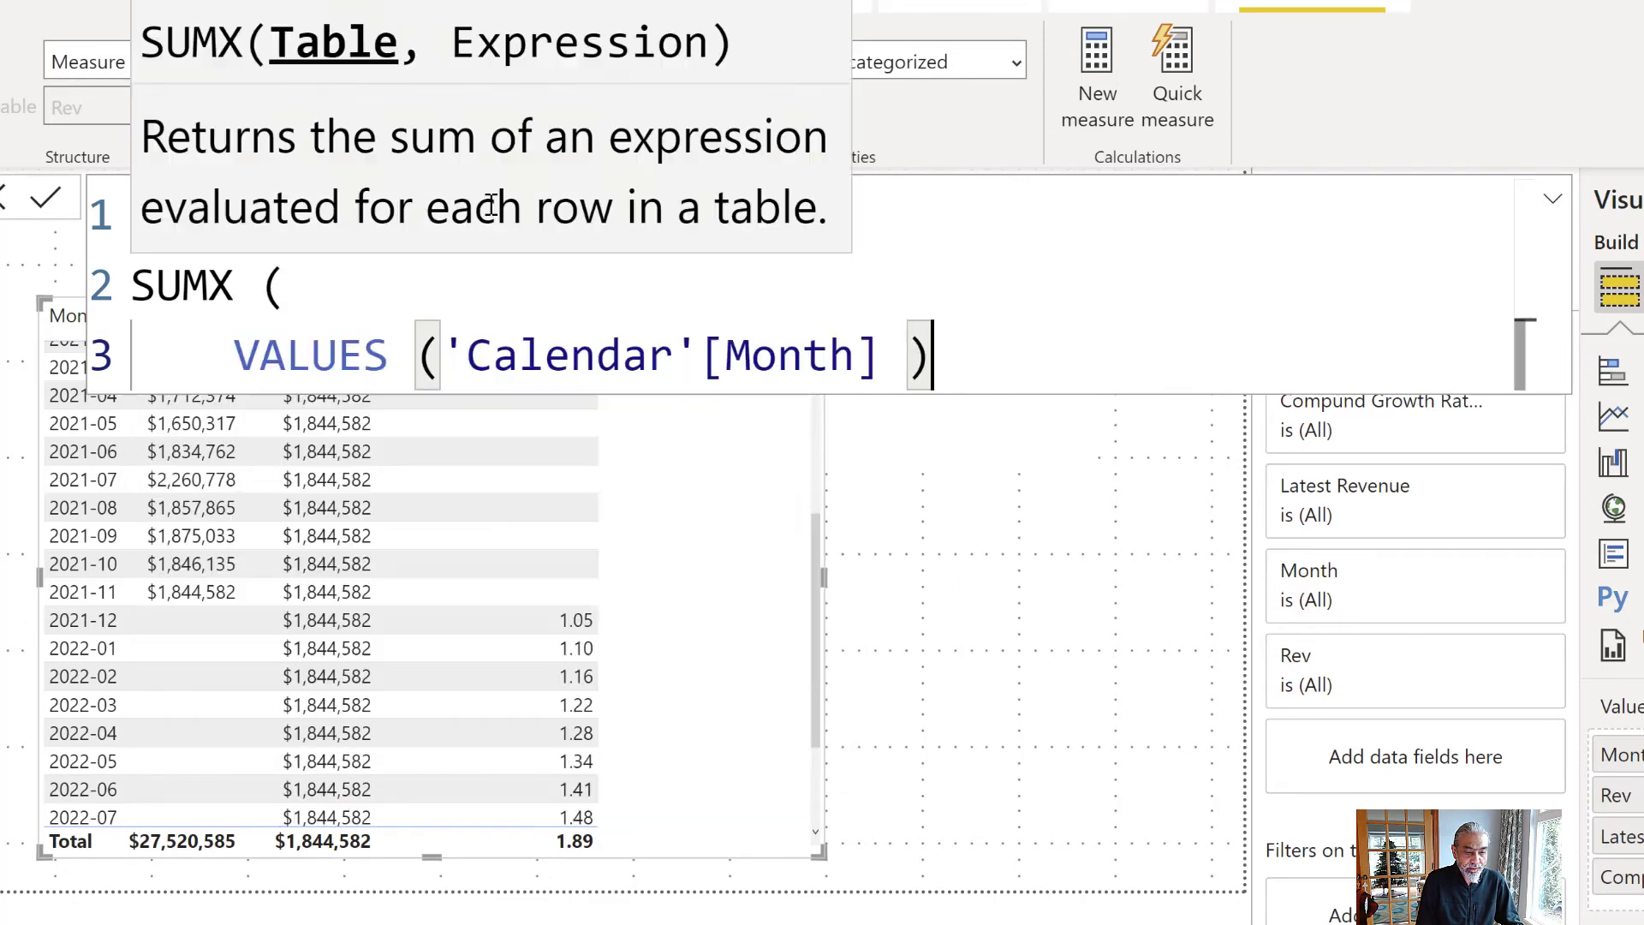
- Complete the Projeted Revenue measure with [Latest Revenue] * [Compund Growth Rate %] as the SUMX expression, then commit and collapse the formula
key("shift+Return")
type("[Latest")
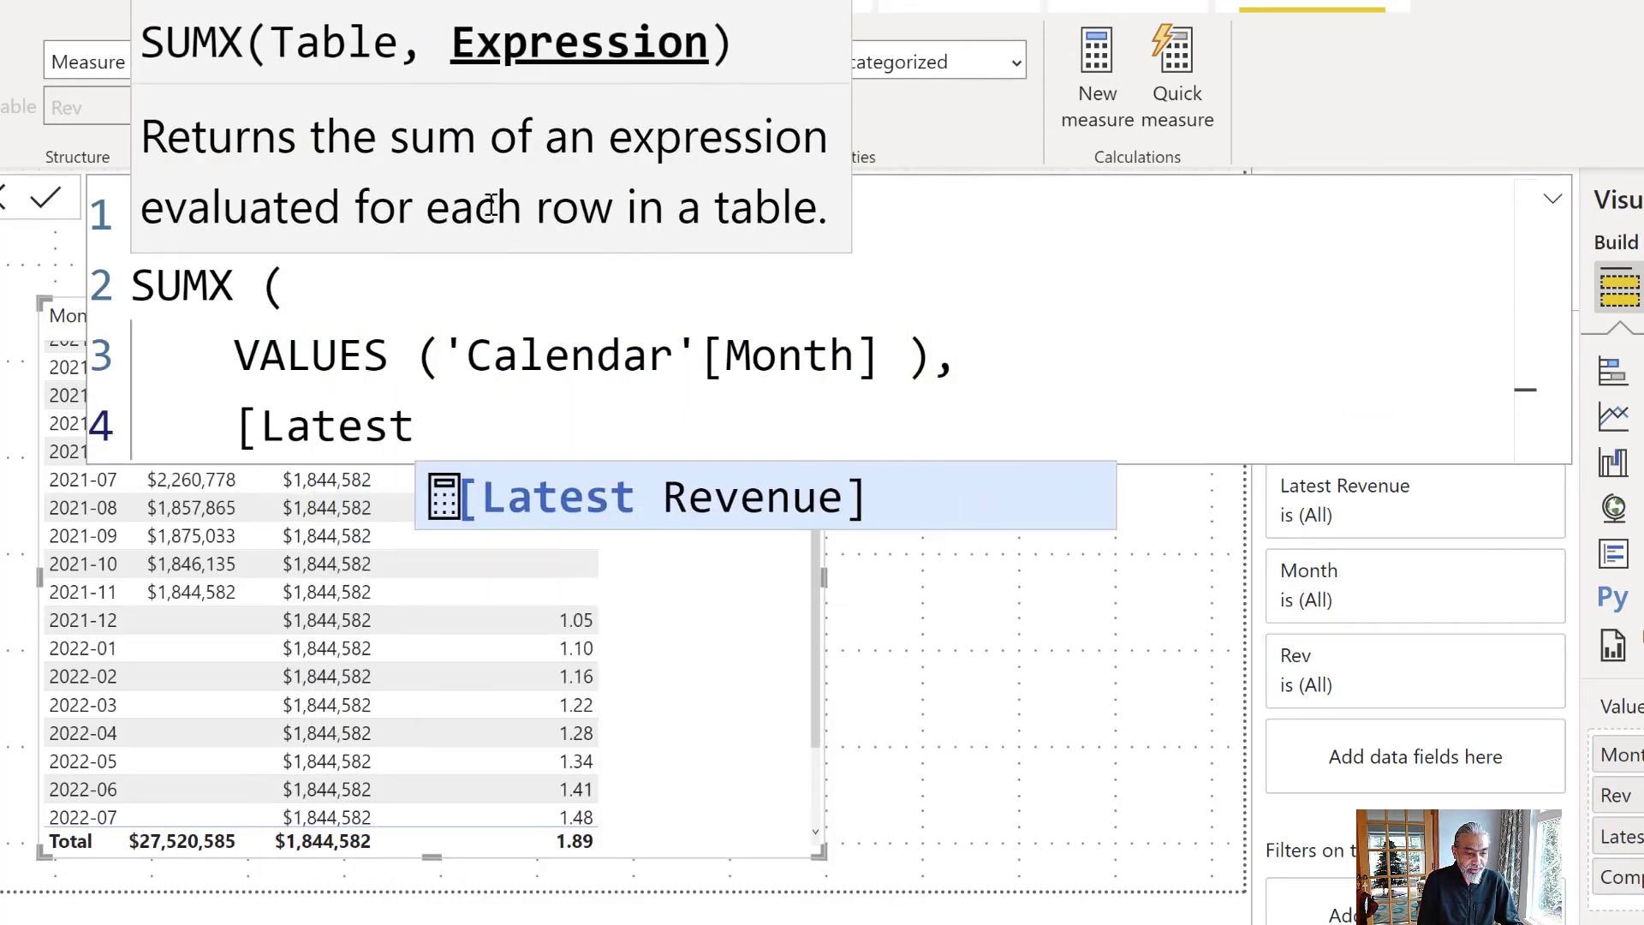
key("Tab")
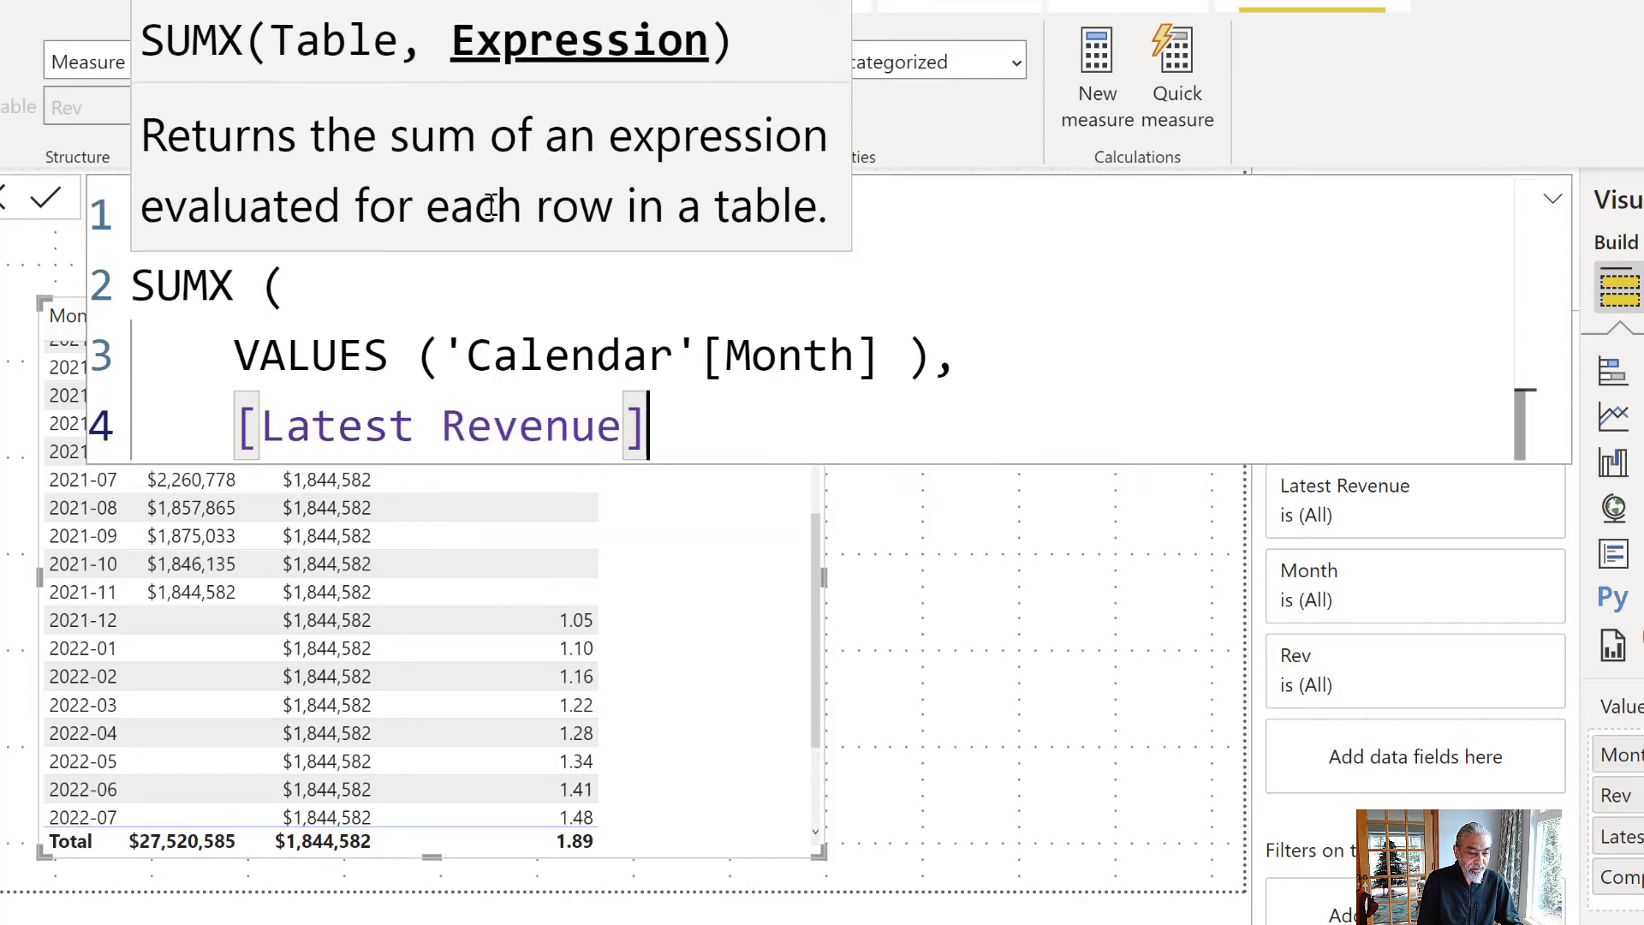
type("* [")
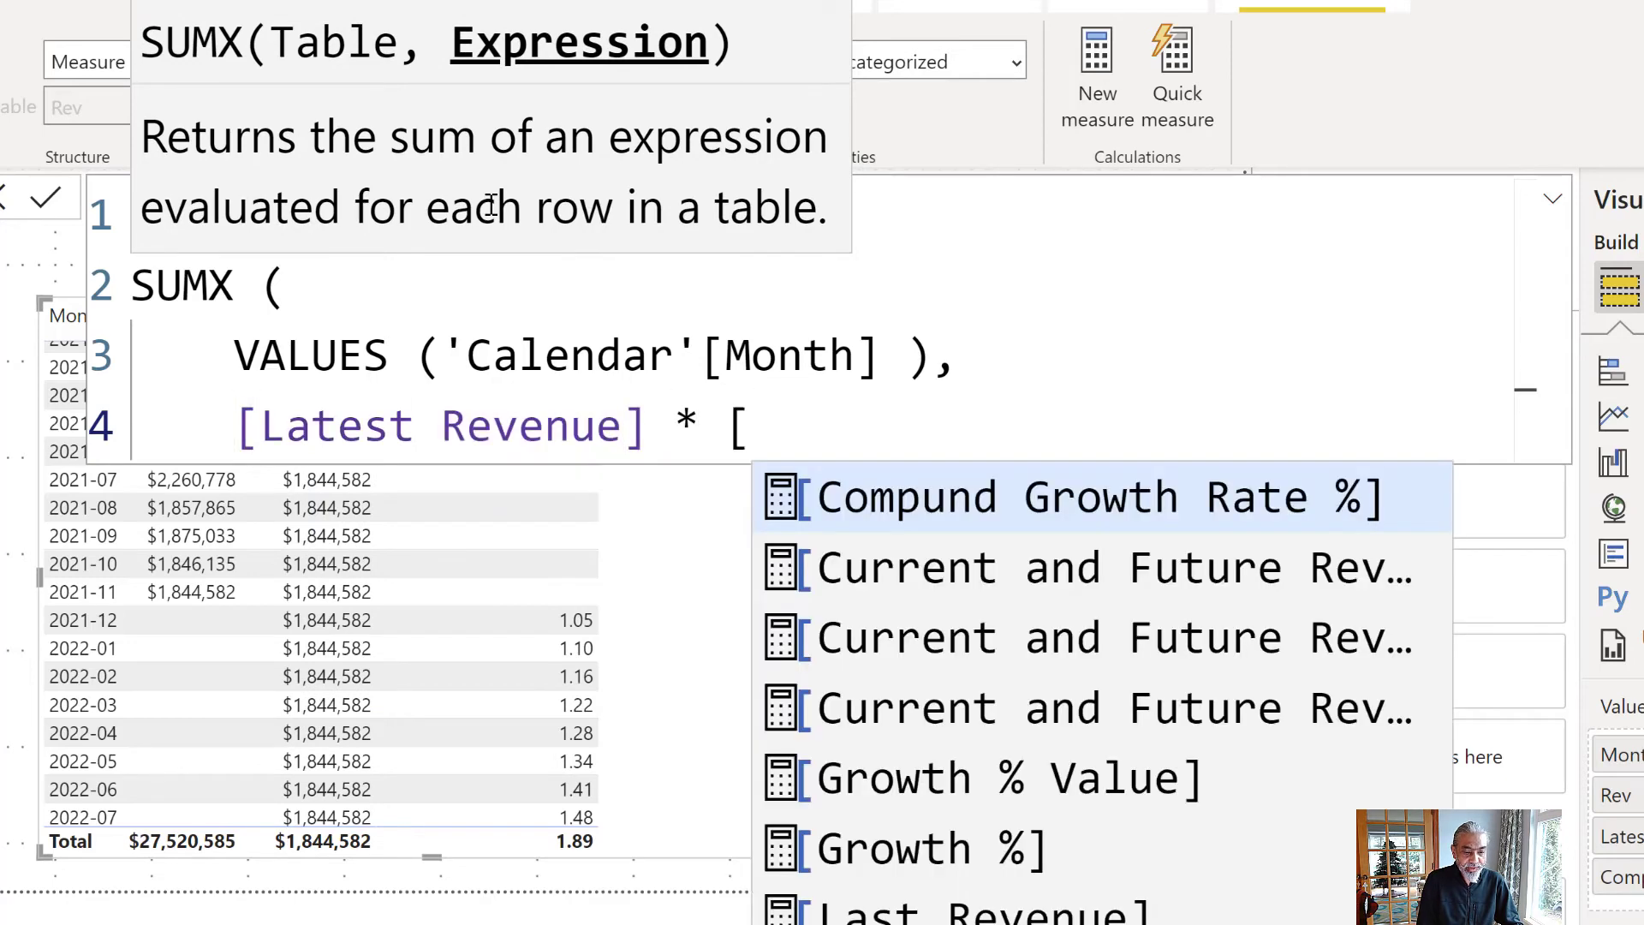
key("Tab")
key("Return")
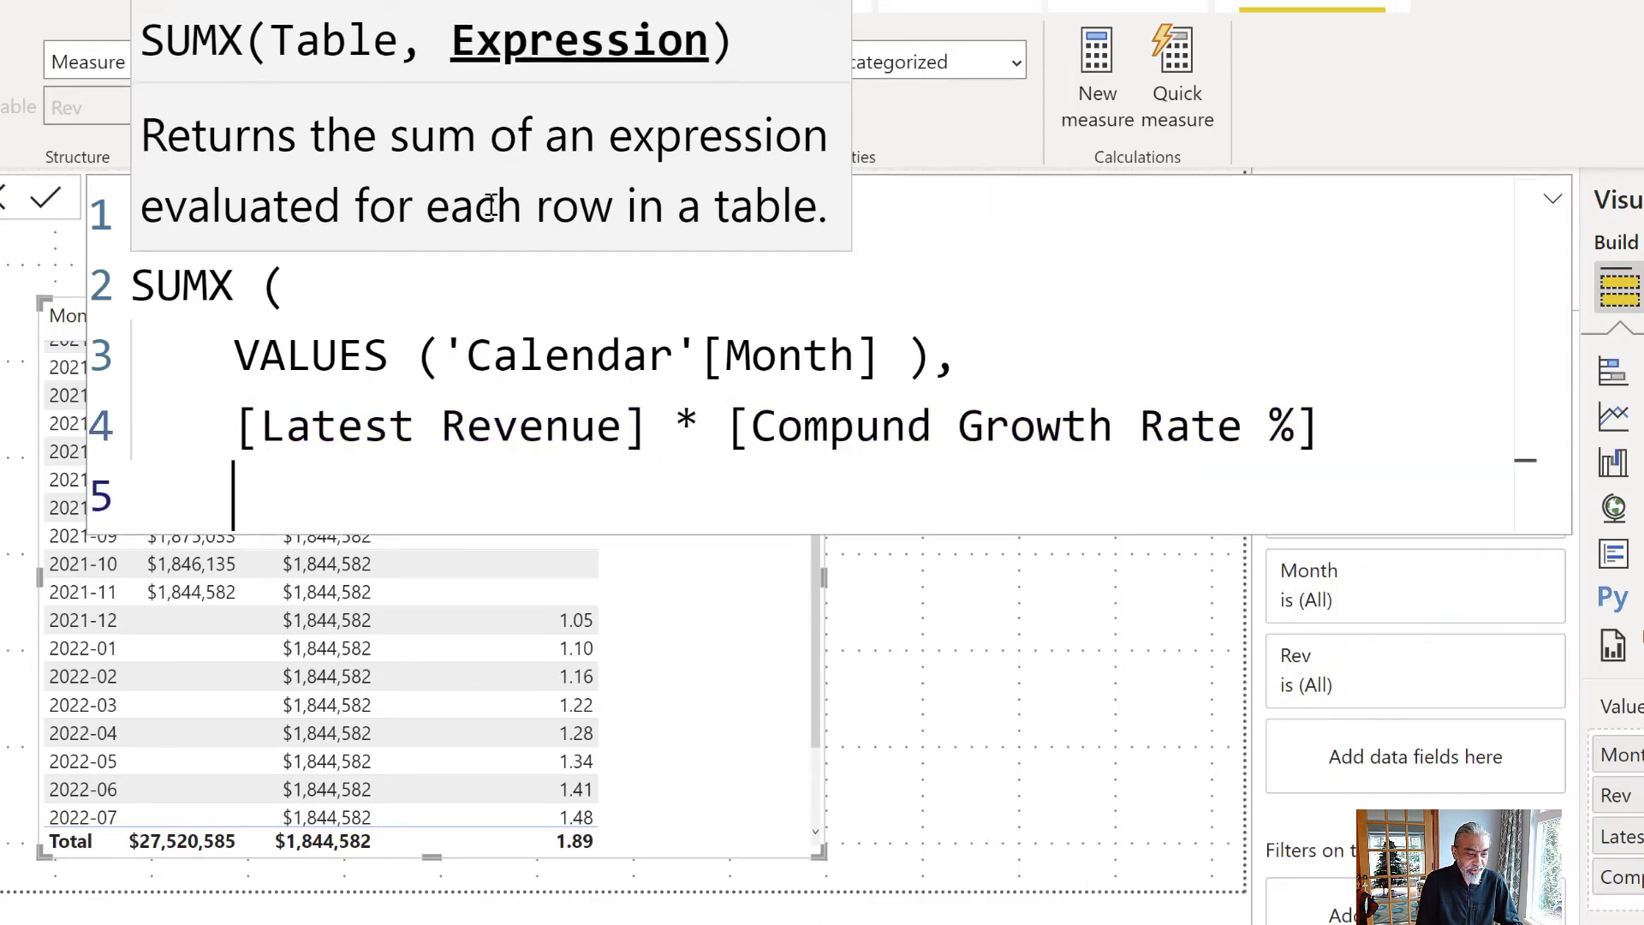
type(")")
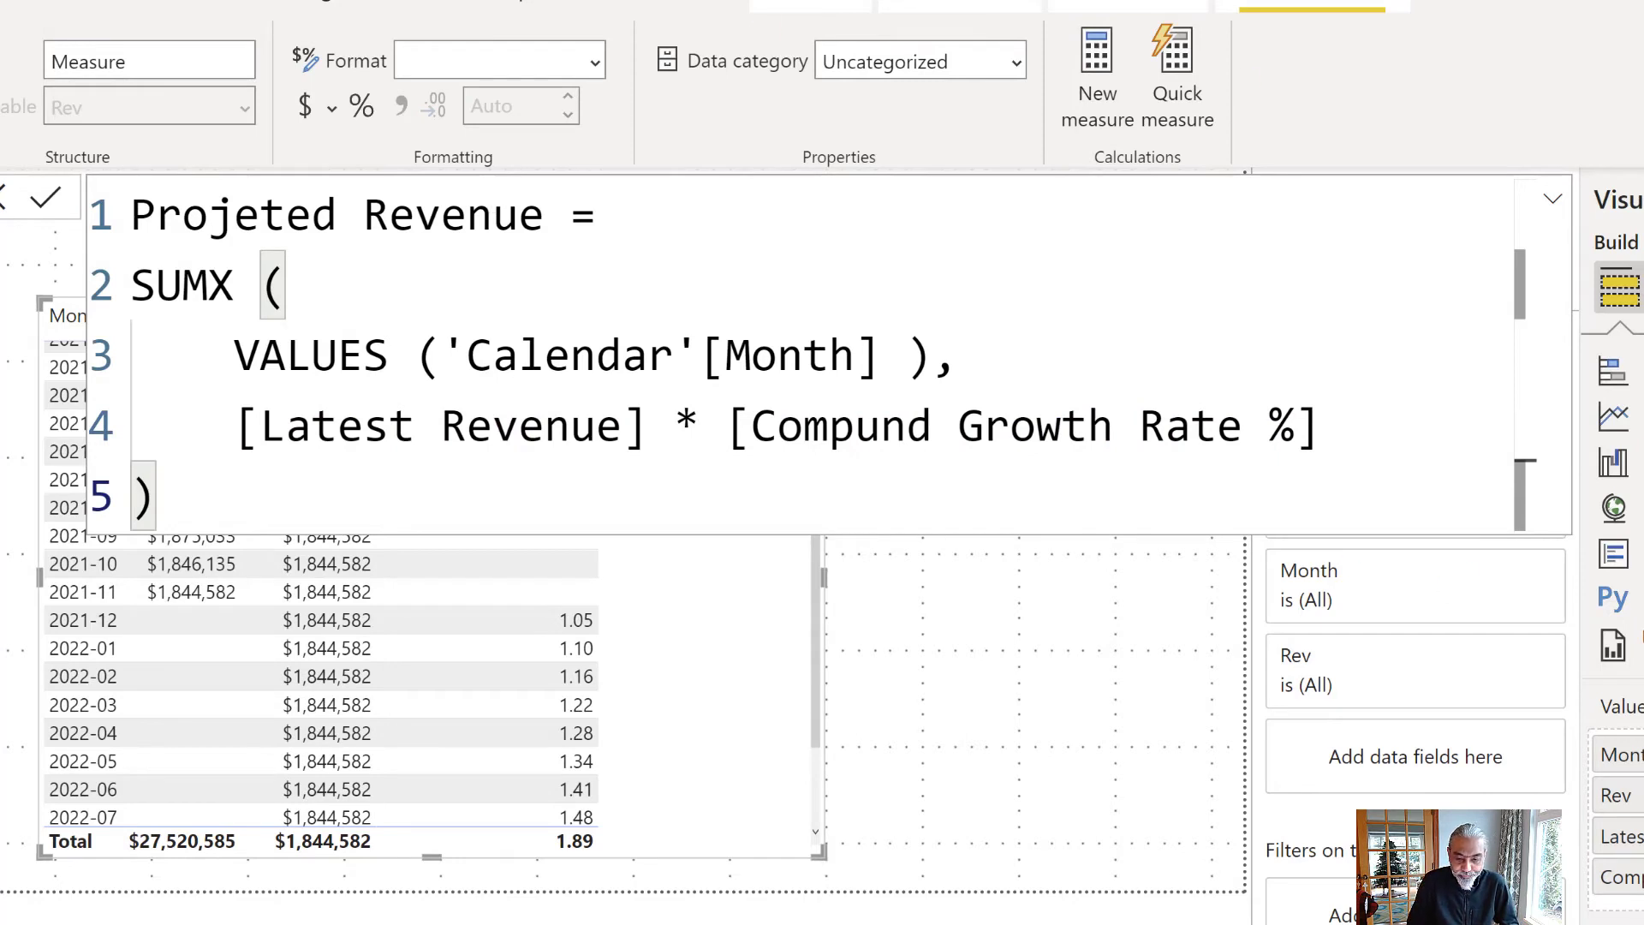
key("Return")
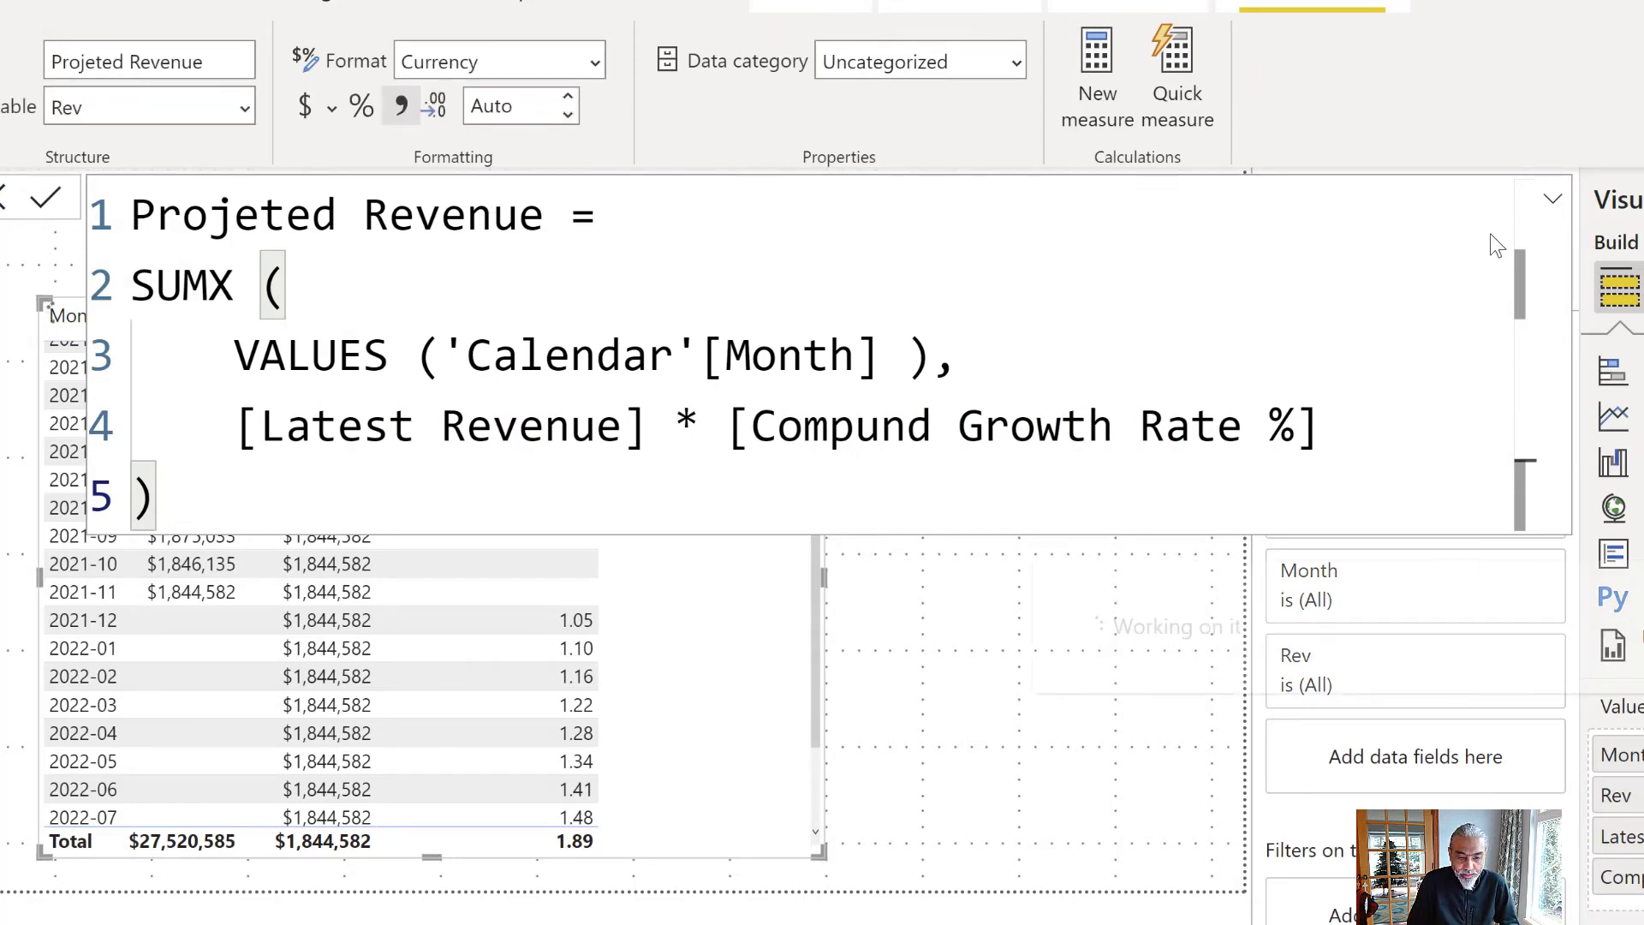
left_click(1555, 202)
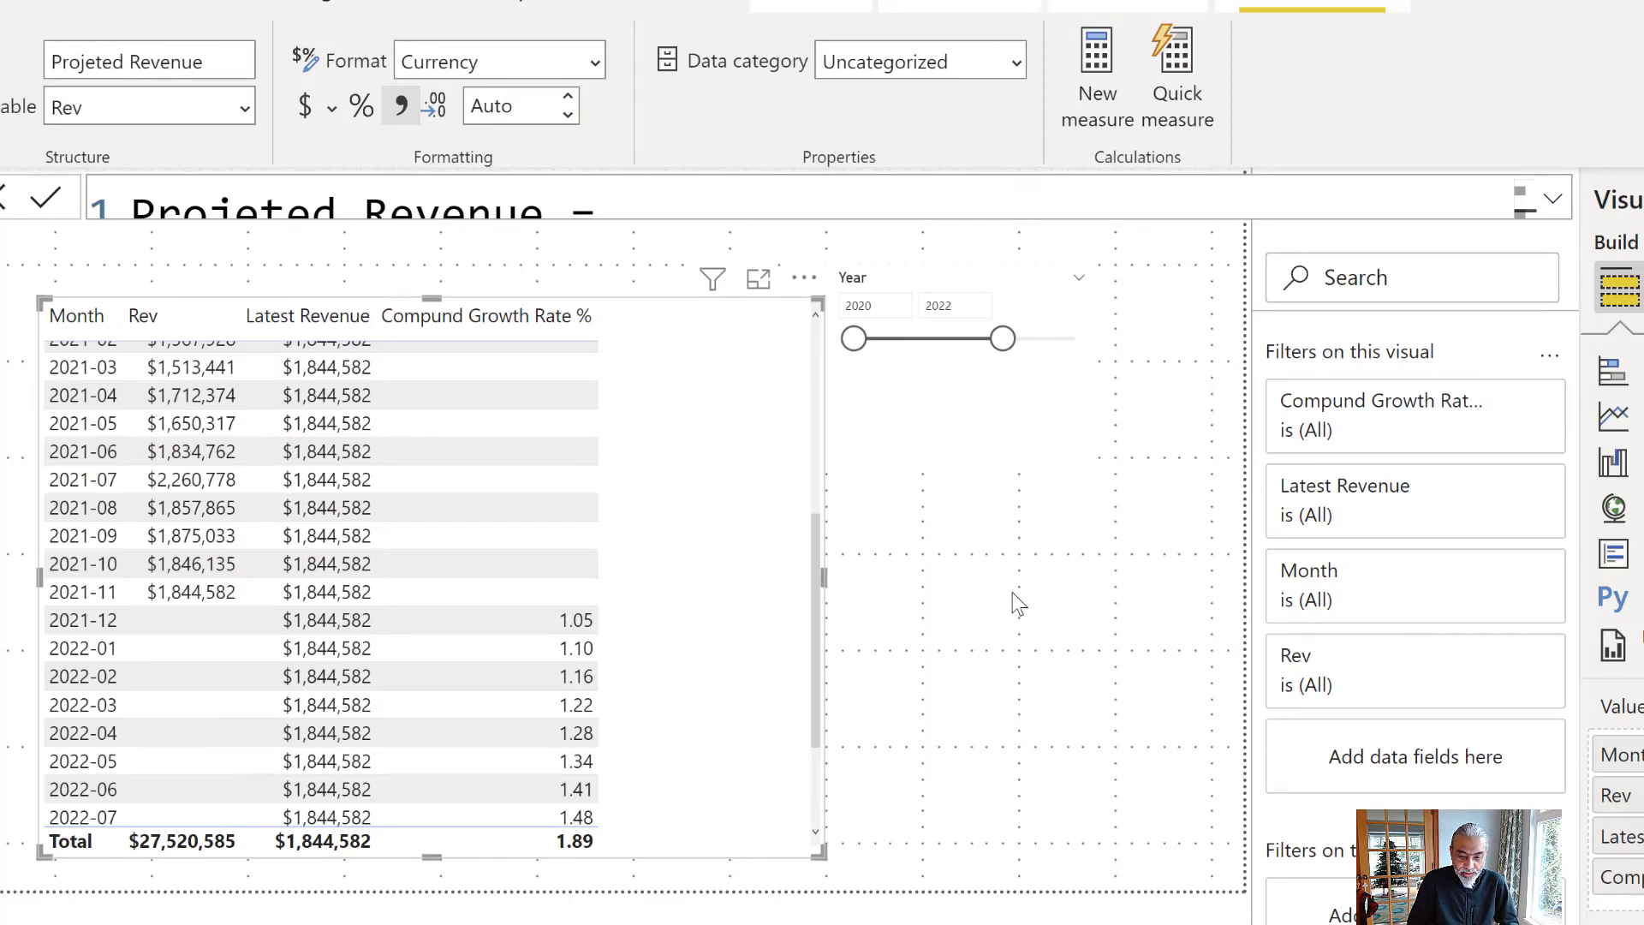
- Add Projeted Revenue to the table, remove Latest Revenue and Compund Growth Rate %, and check the projected months through 2022-12
left_click_drag(1635, 629, 699, 617)
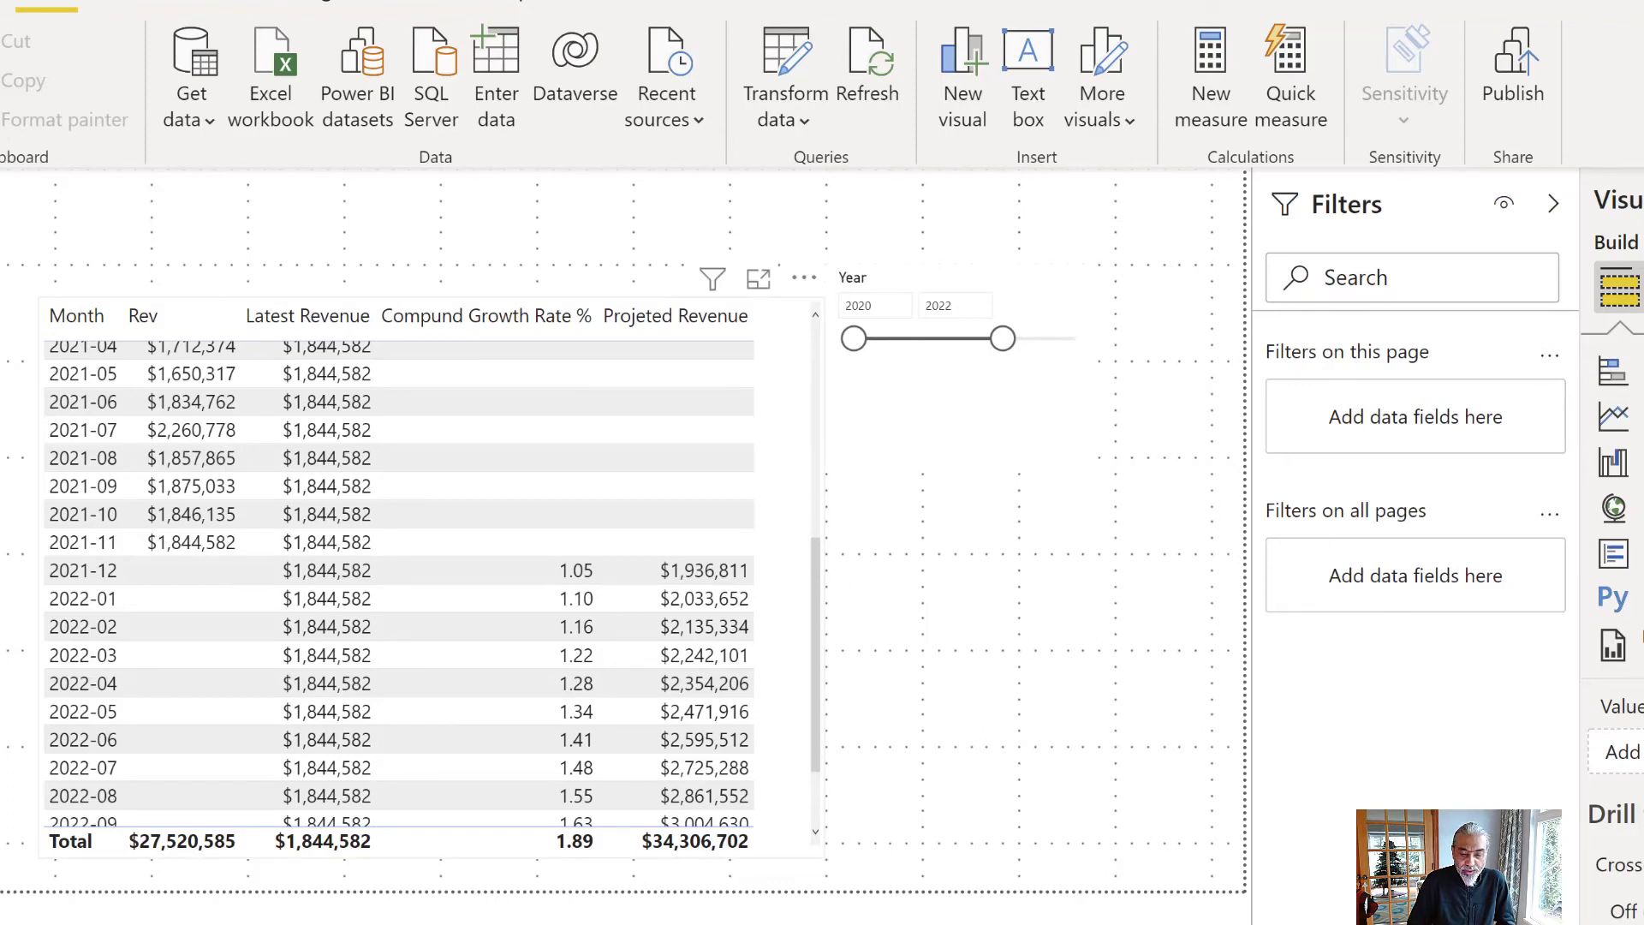
left_click(428, 556)
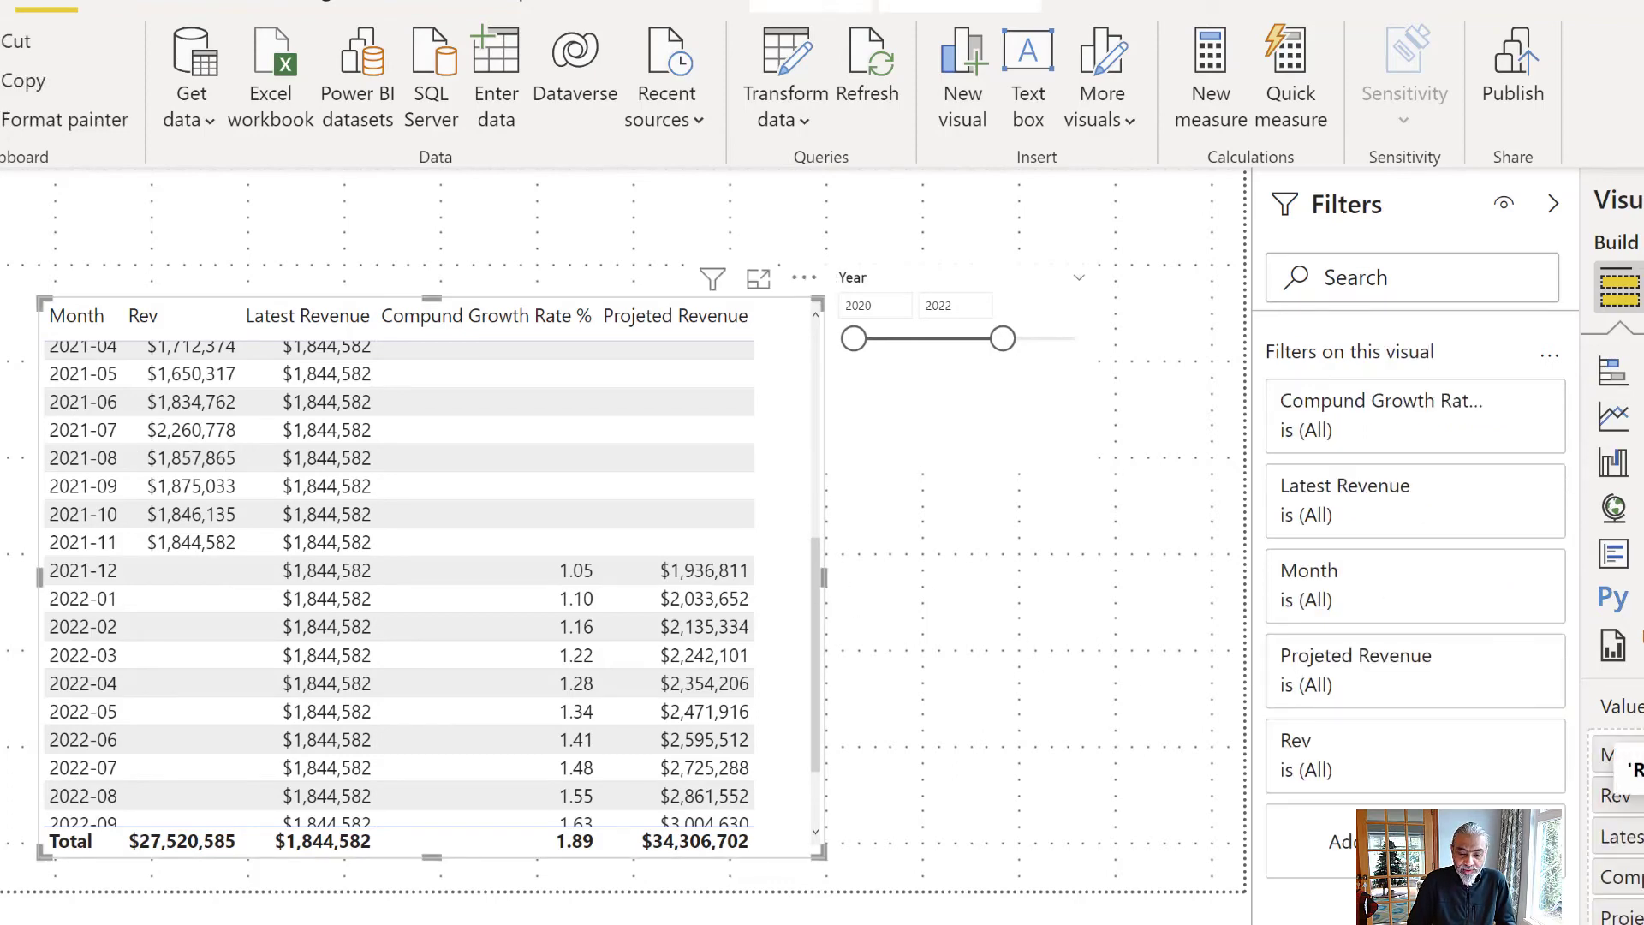
left_click(1637, 836)
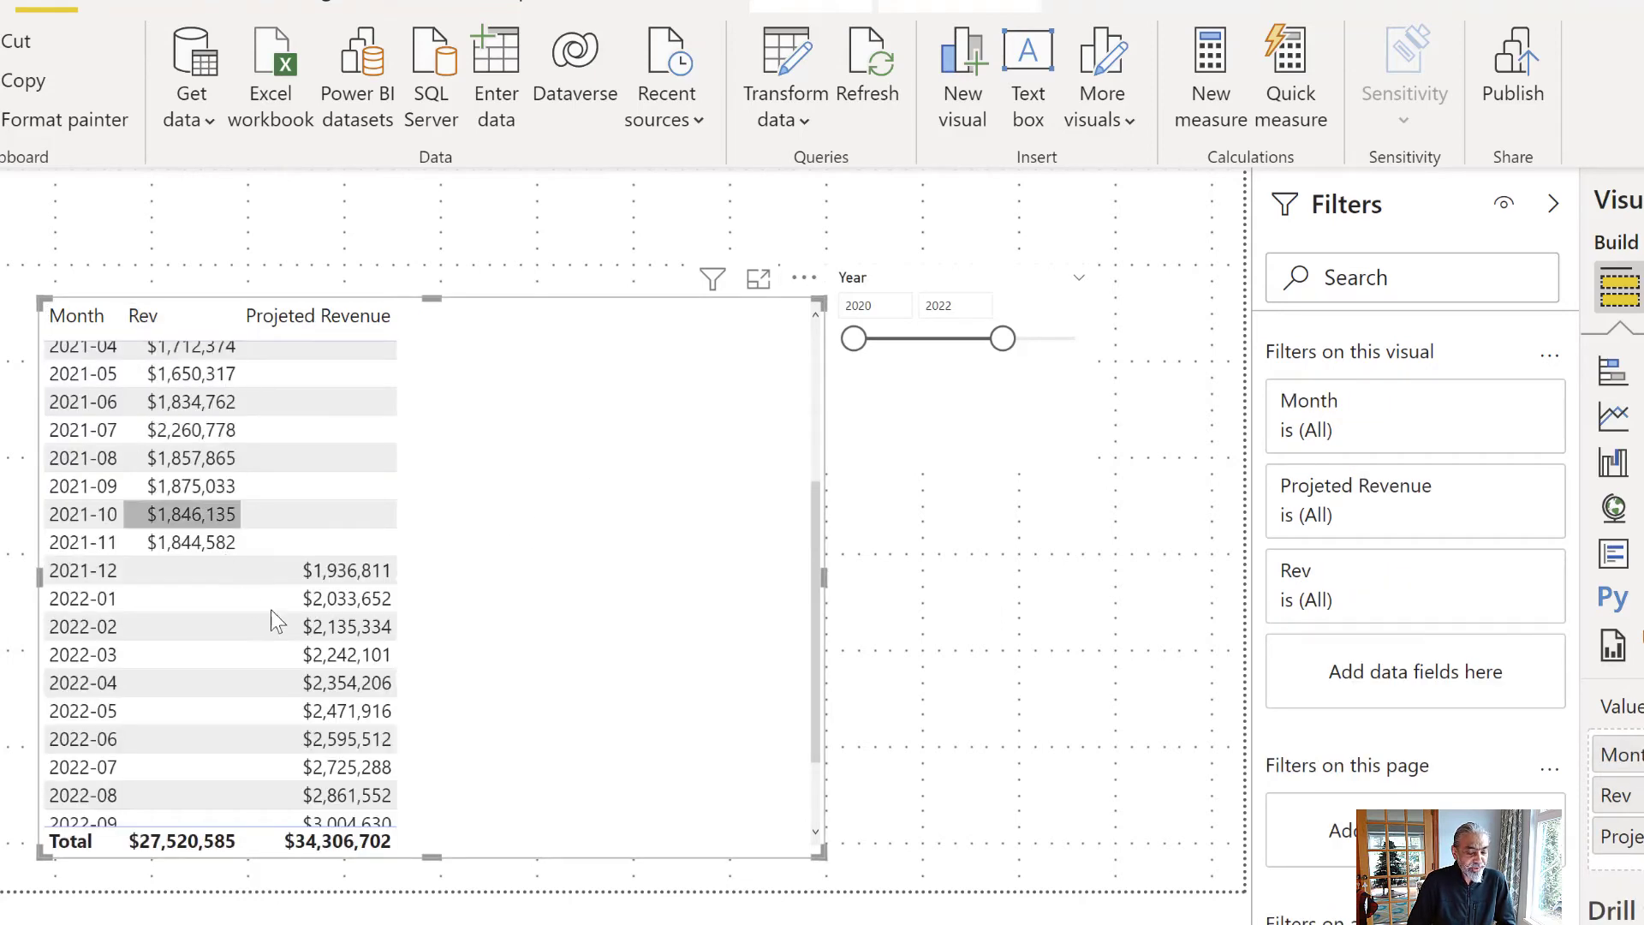
scroll(319, 610, "down", 3)
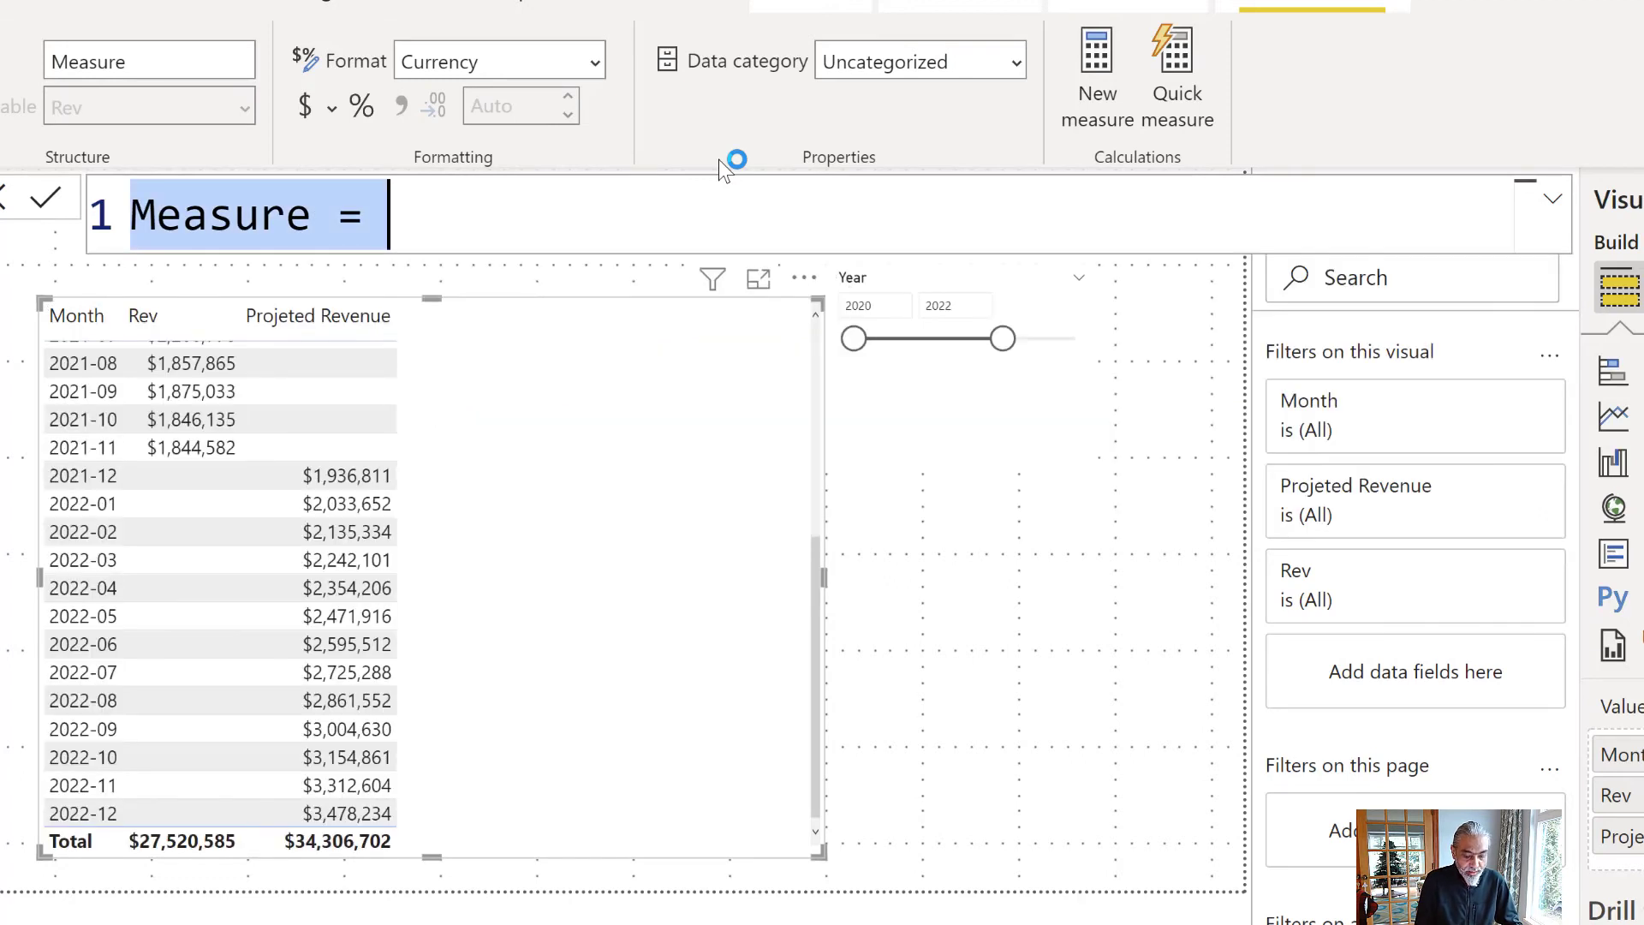
- Start a new measure named Current and Projected Revenue with SUMX over VALUES ( 'Calendar'[Month] )
type("Current an")
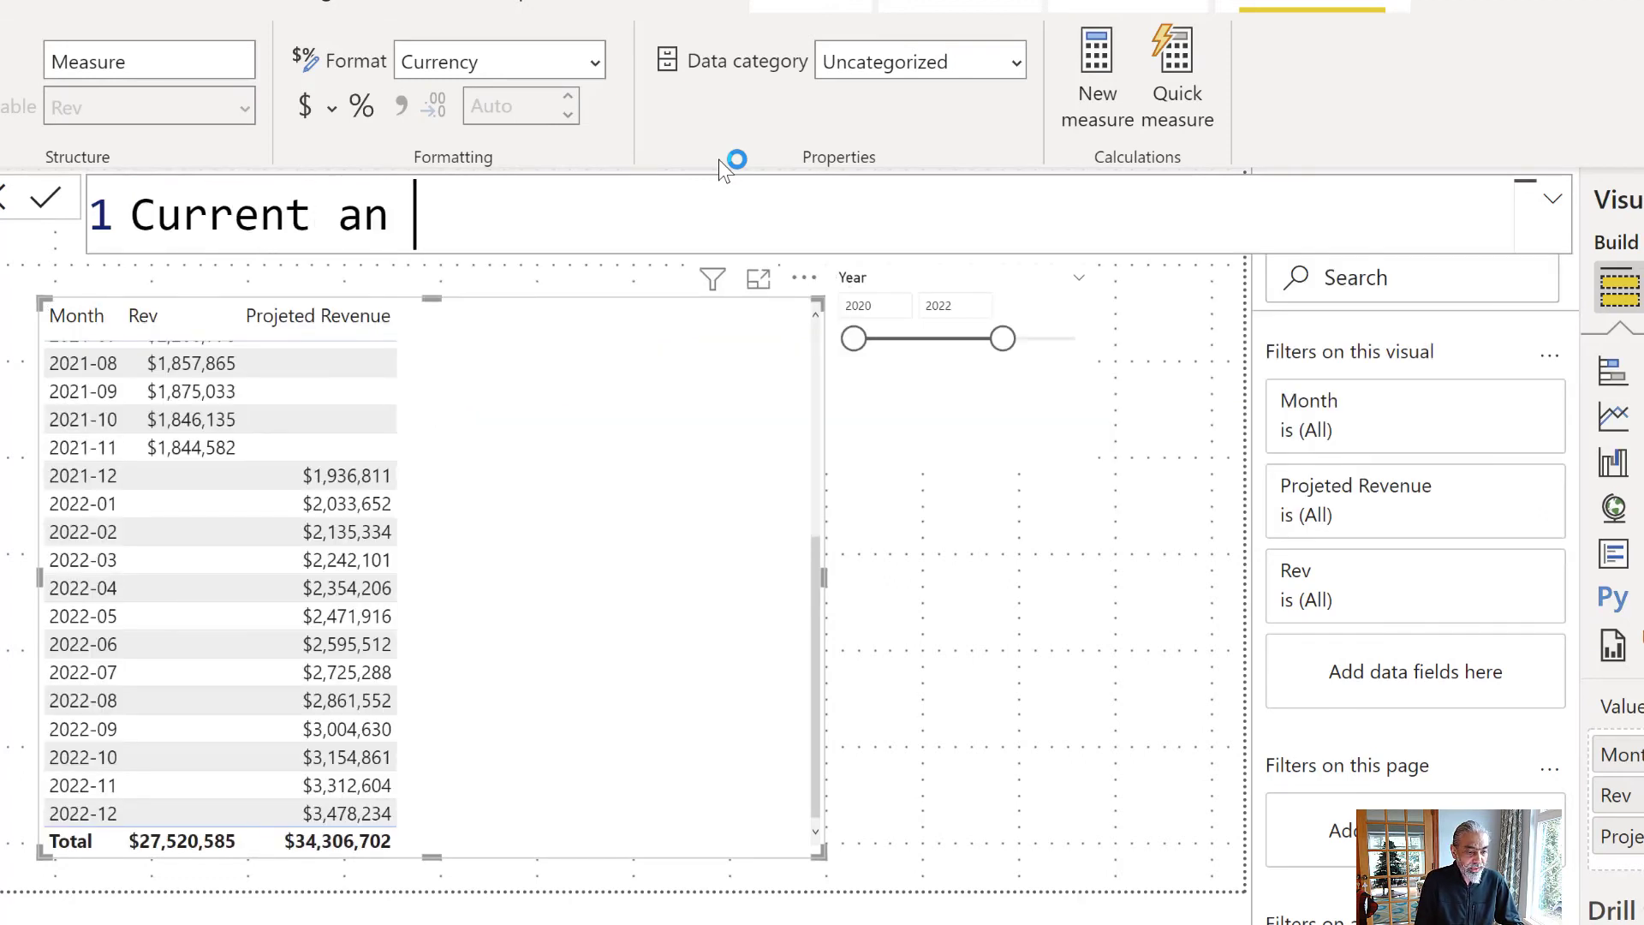
type("d Projected Revenue =")
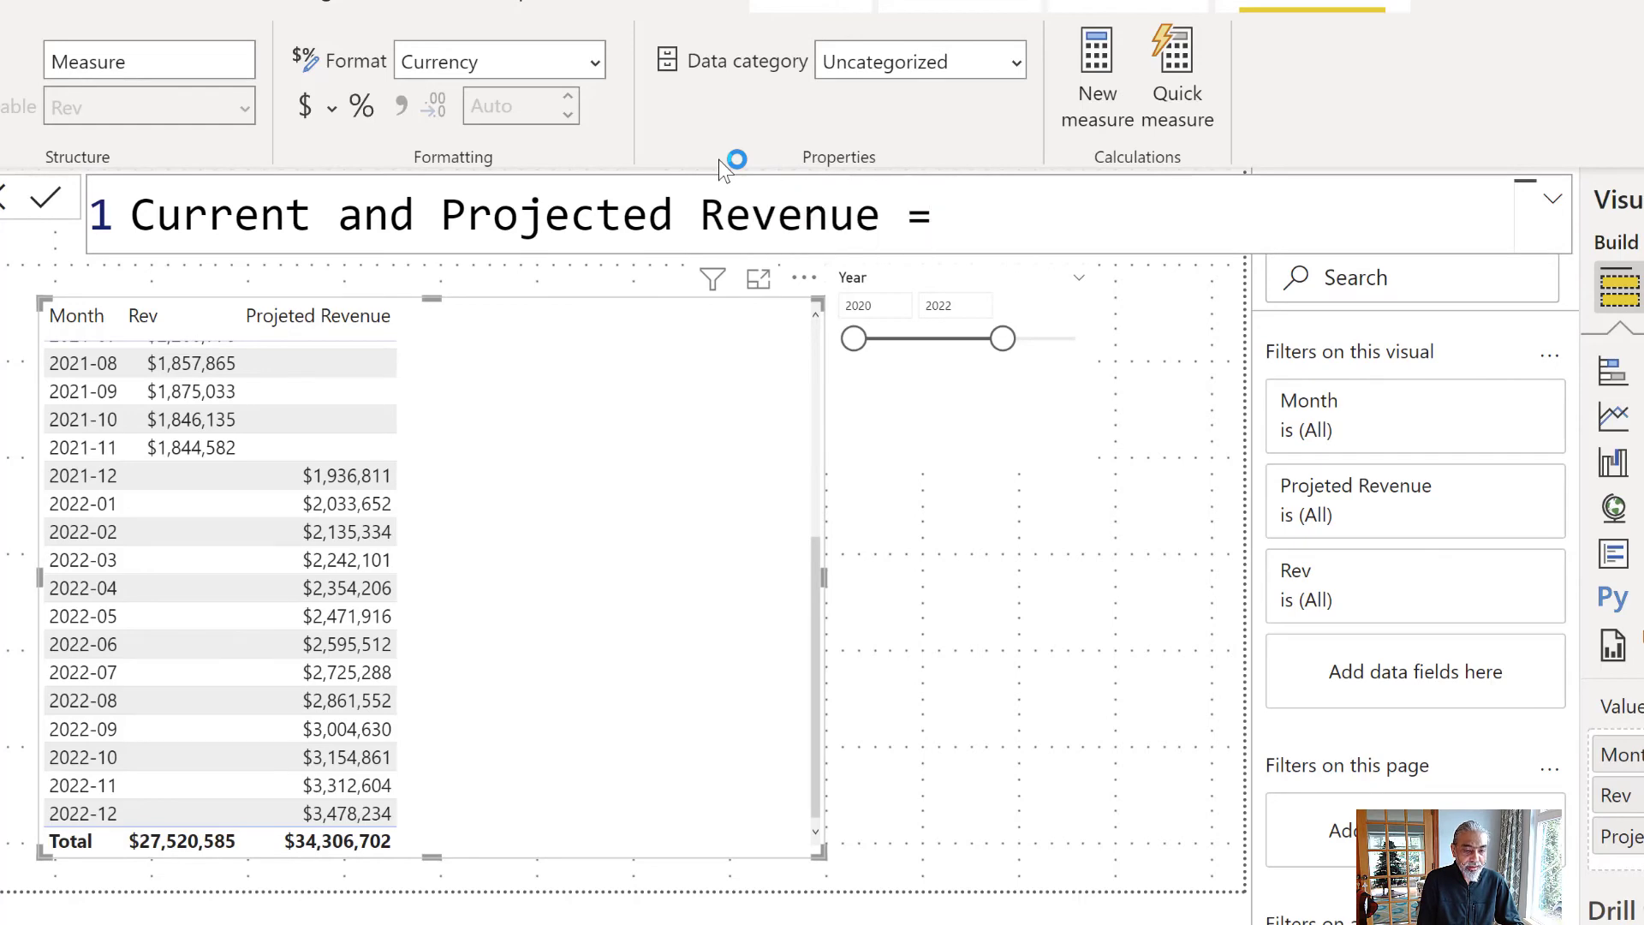
key("shift+Return")
type("SUMX (")
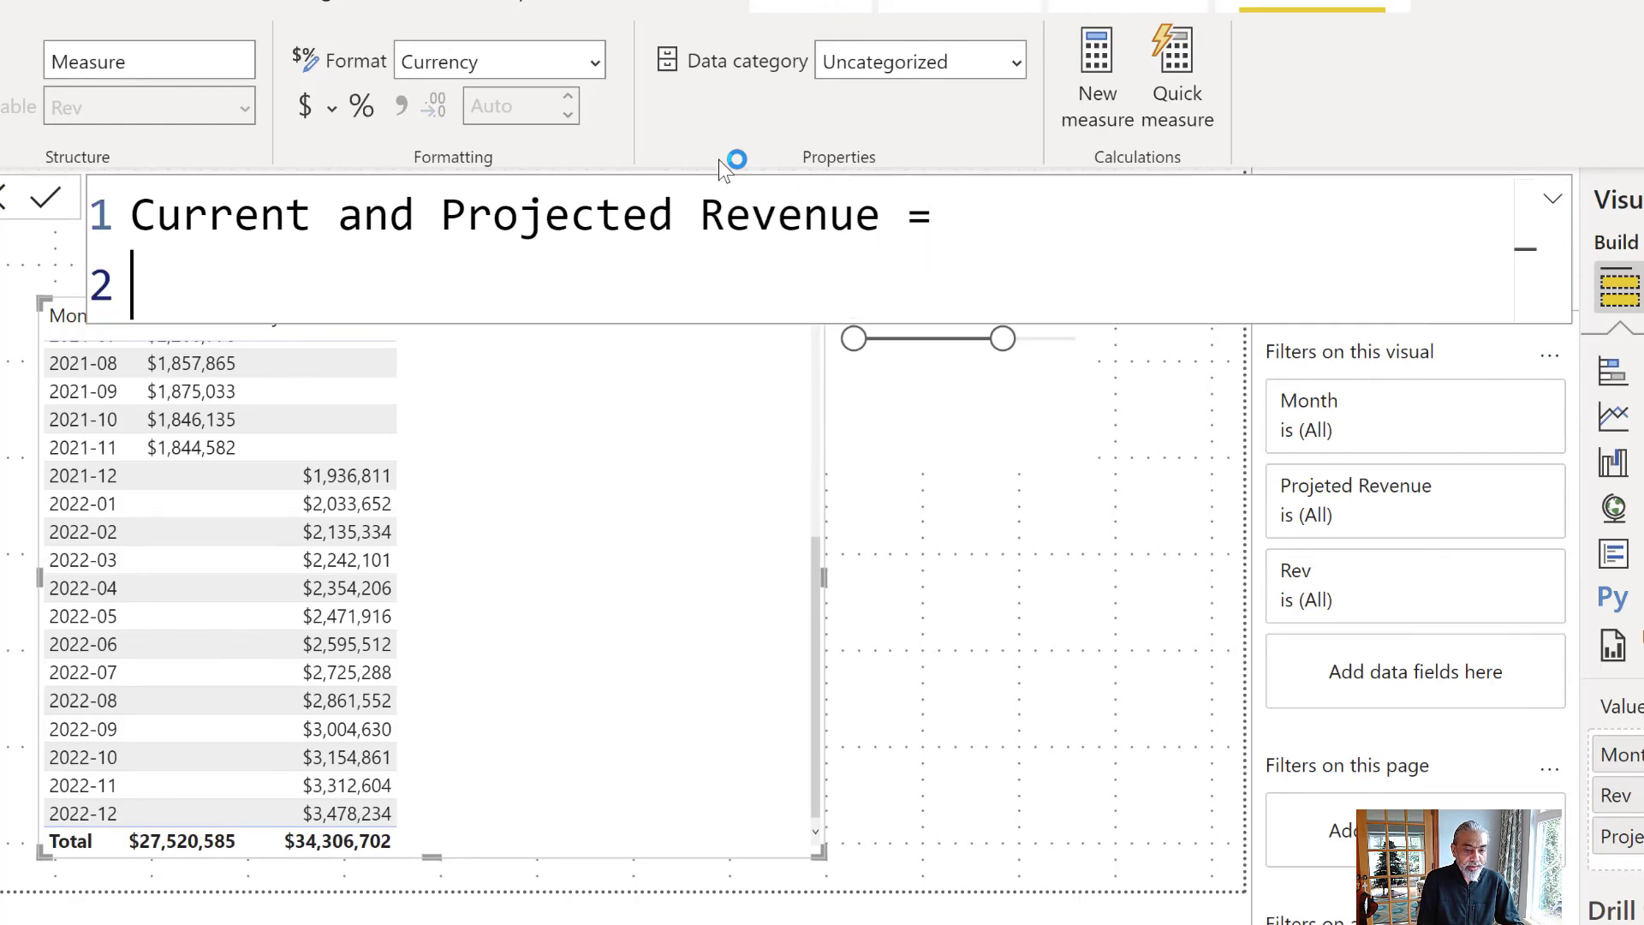
key("shift+Return")
type("[")
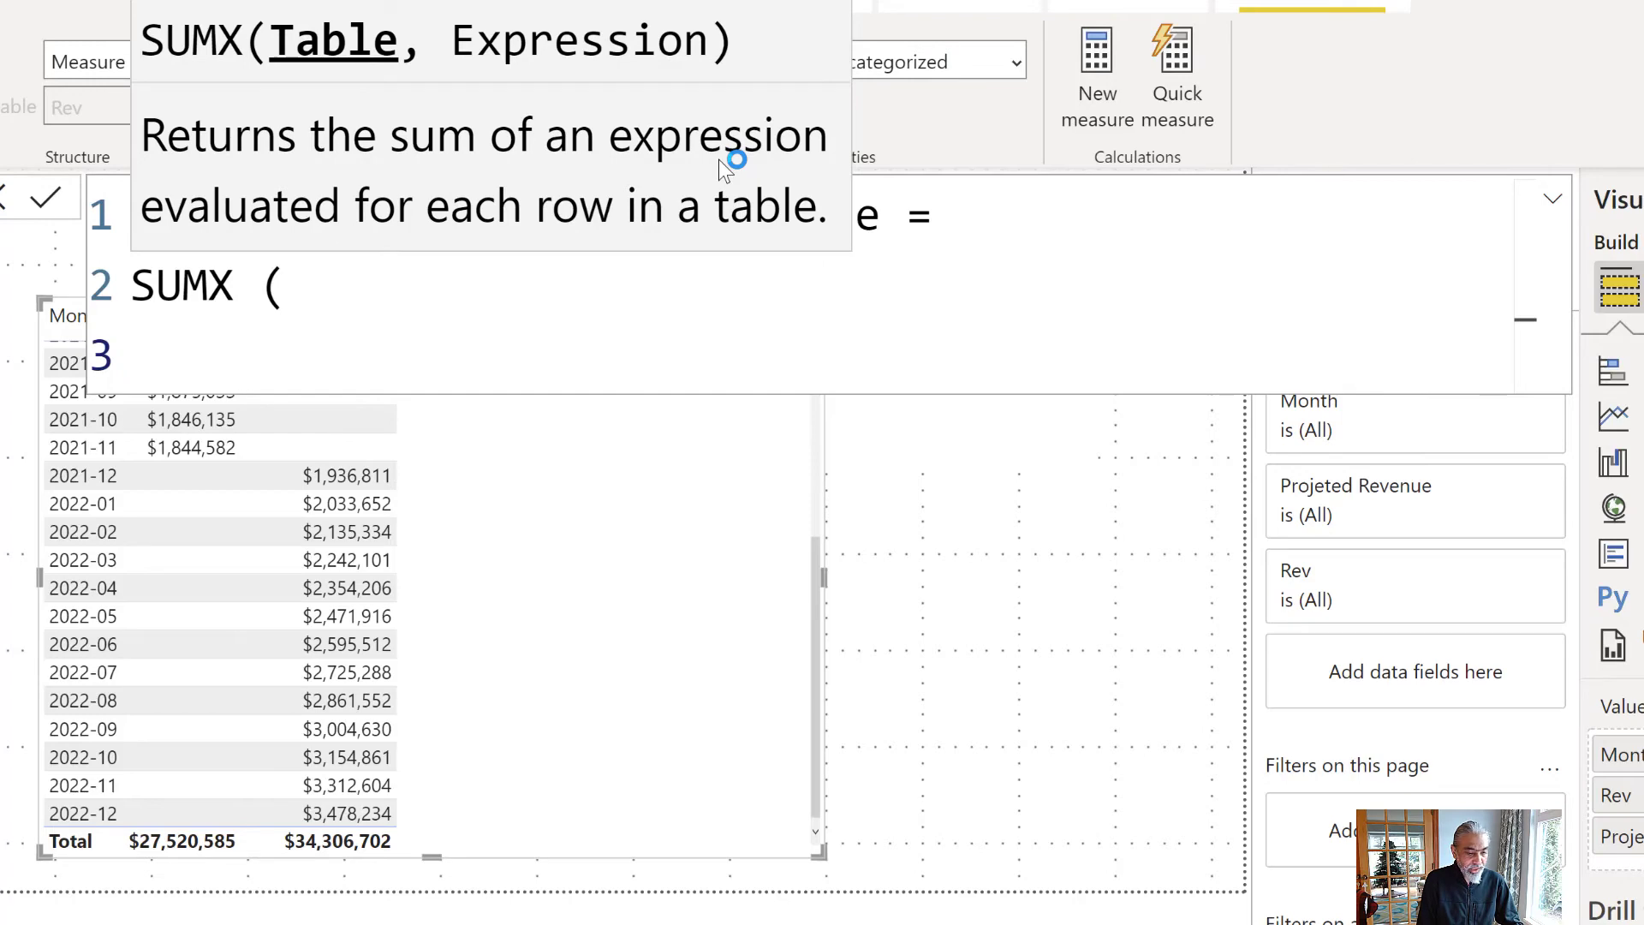
type("VALUES (")
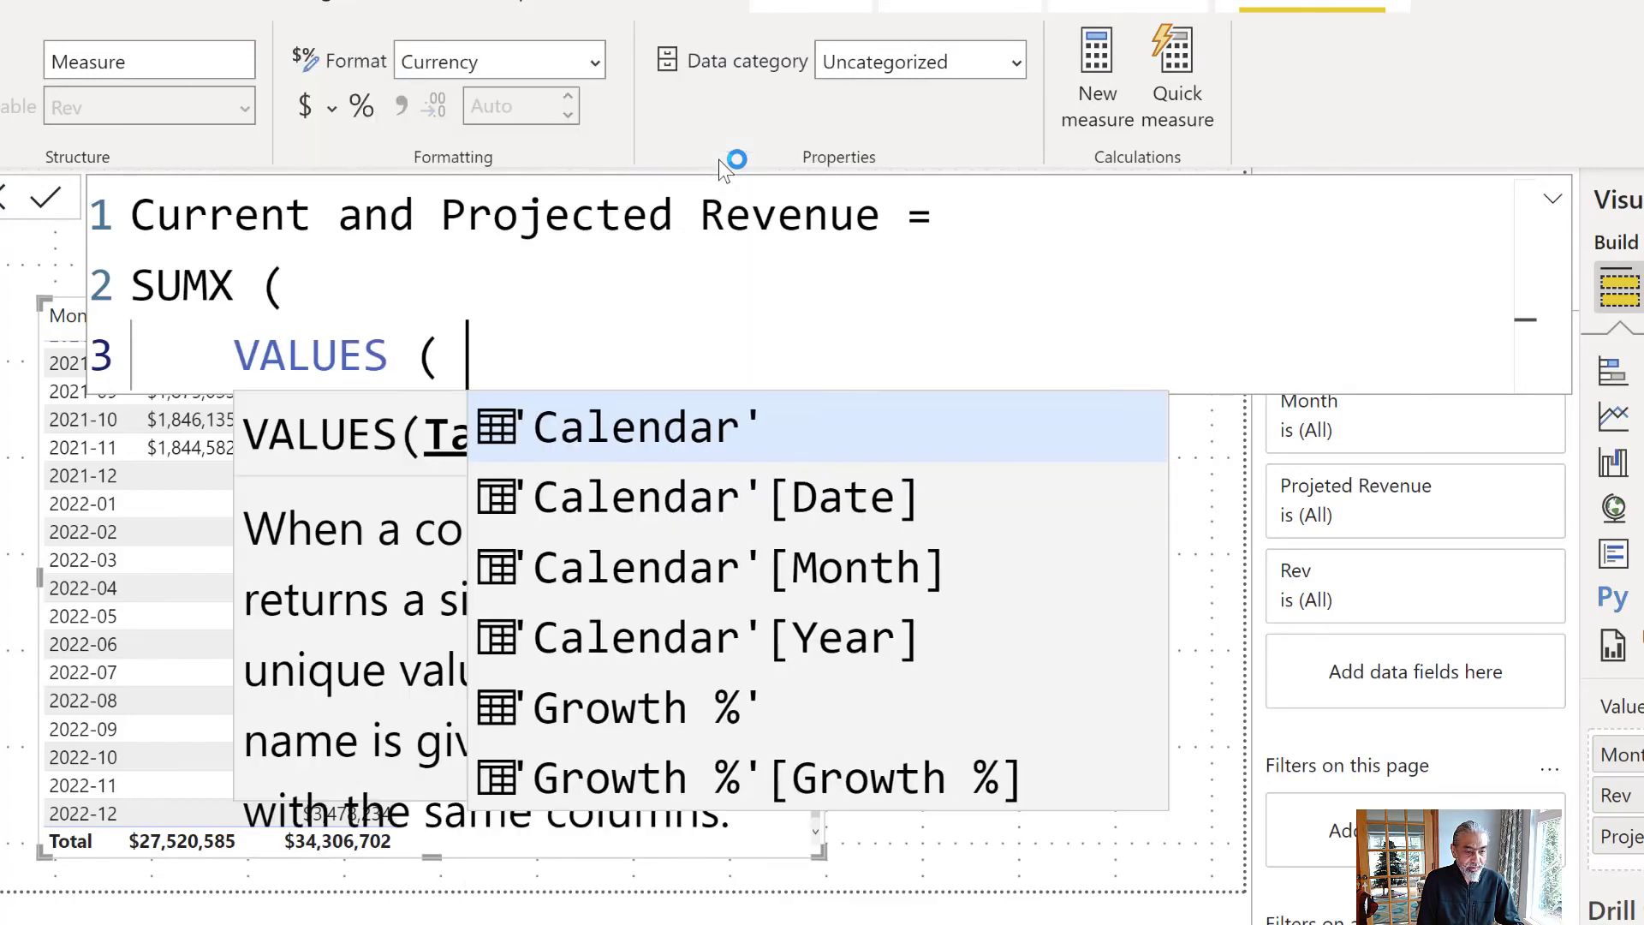
key("Down")
key("Down")
key("Tab")
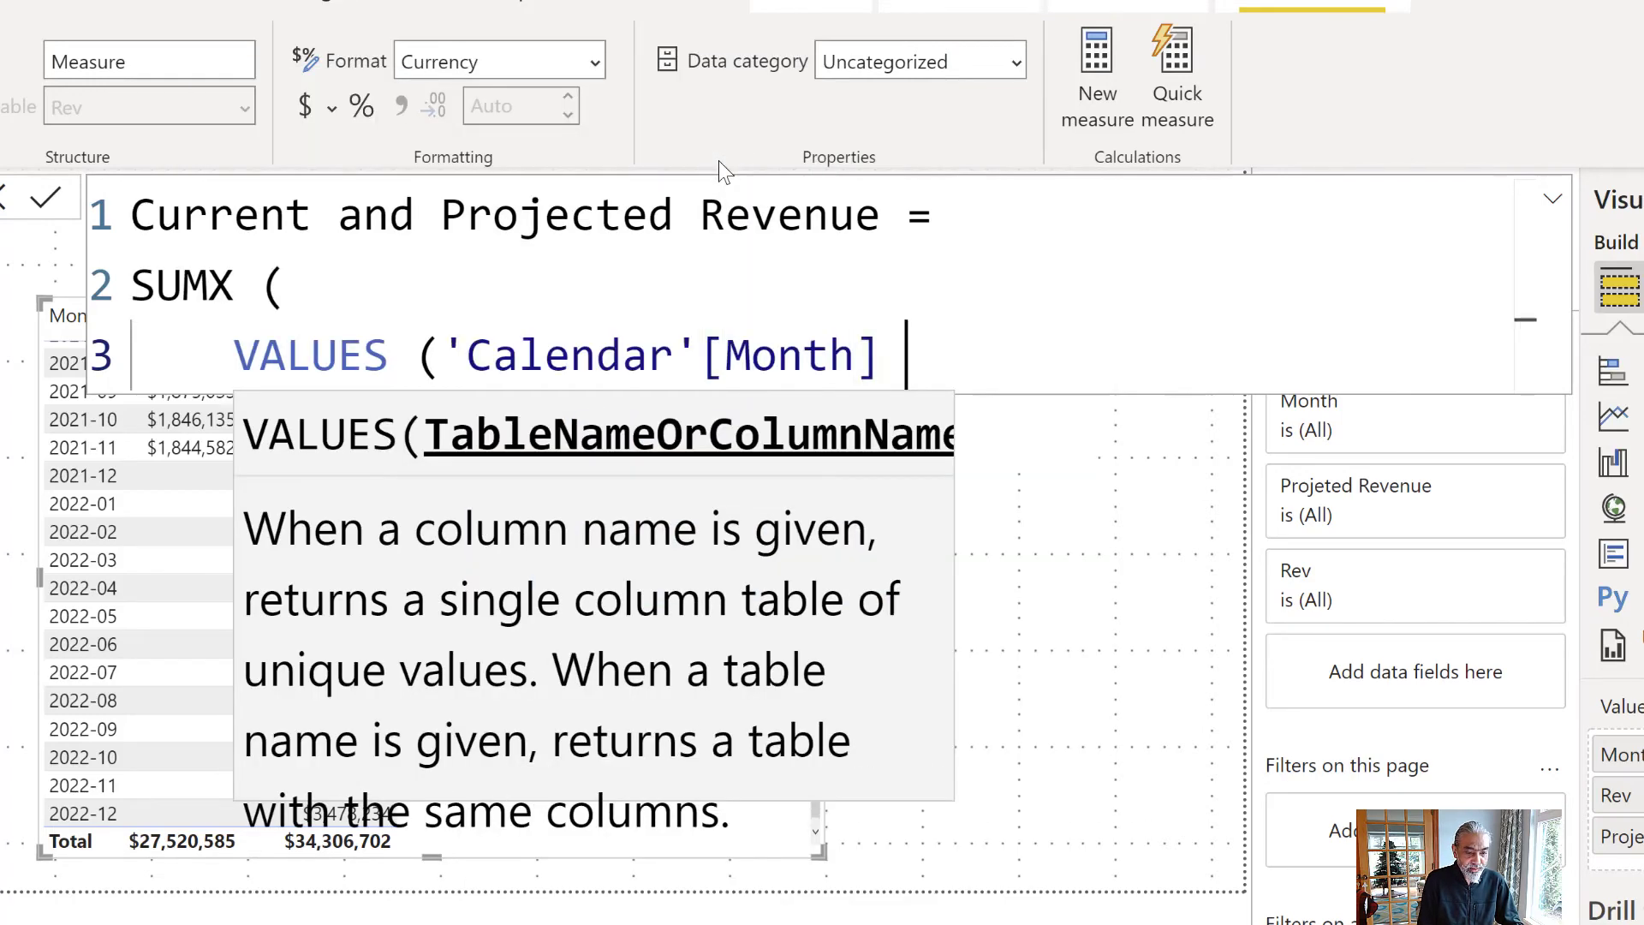
type("),")
- Complete the SUMX expression with COALESCE ( [Rev], [Projeted Revenue] ) and commit the measure
key("Return")
type("COALESCE (")
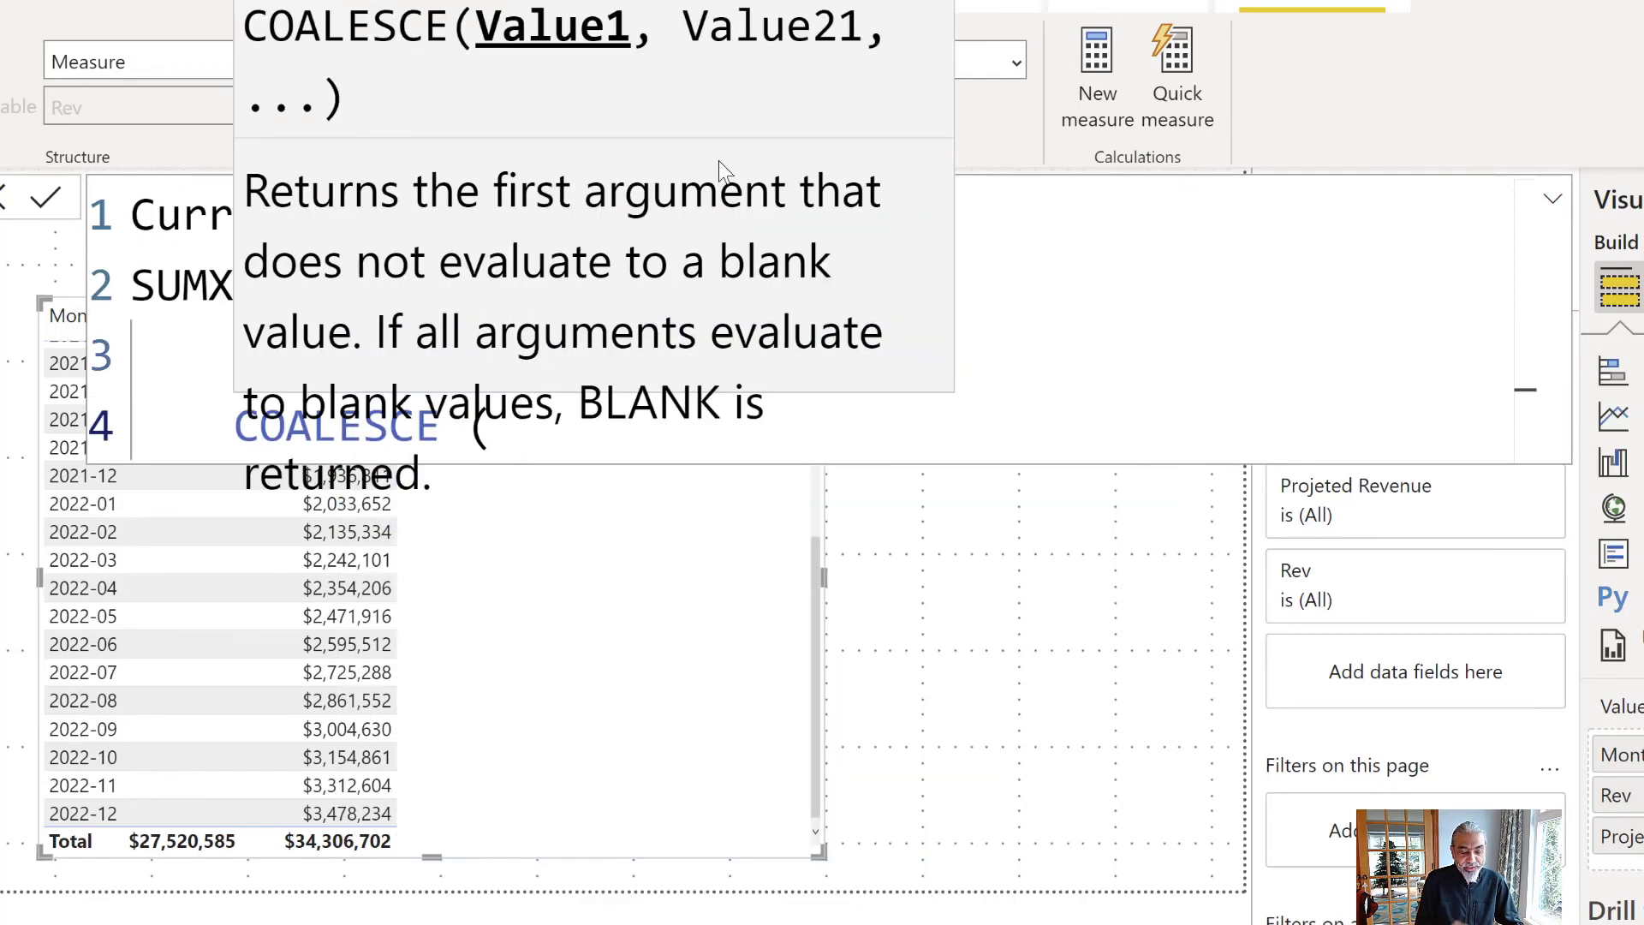
type(" [Rev")
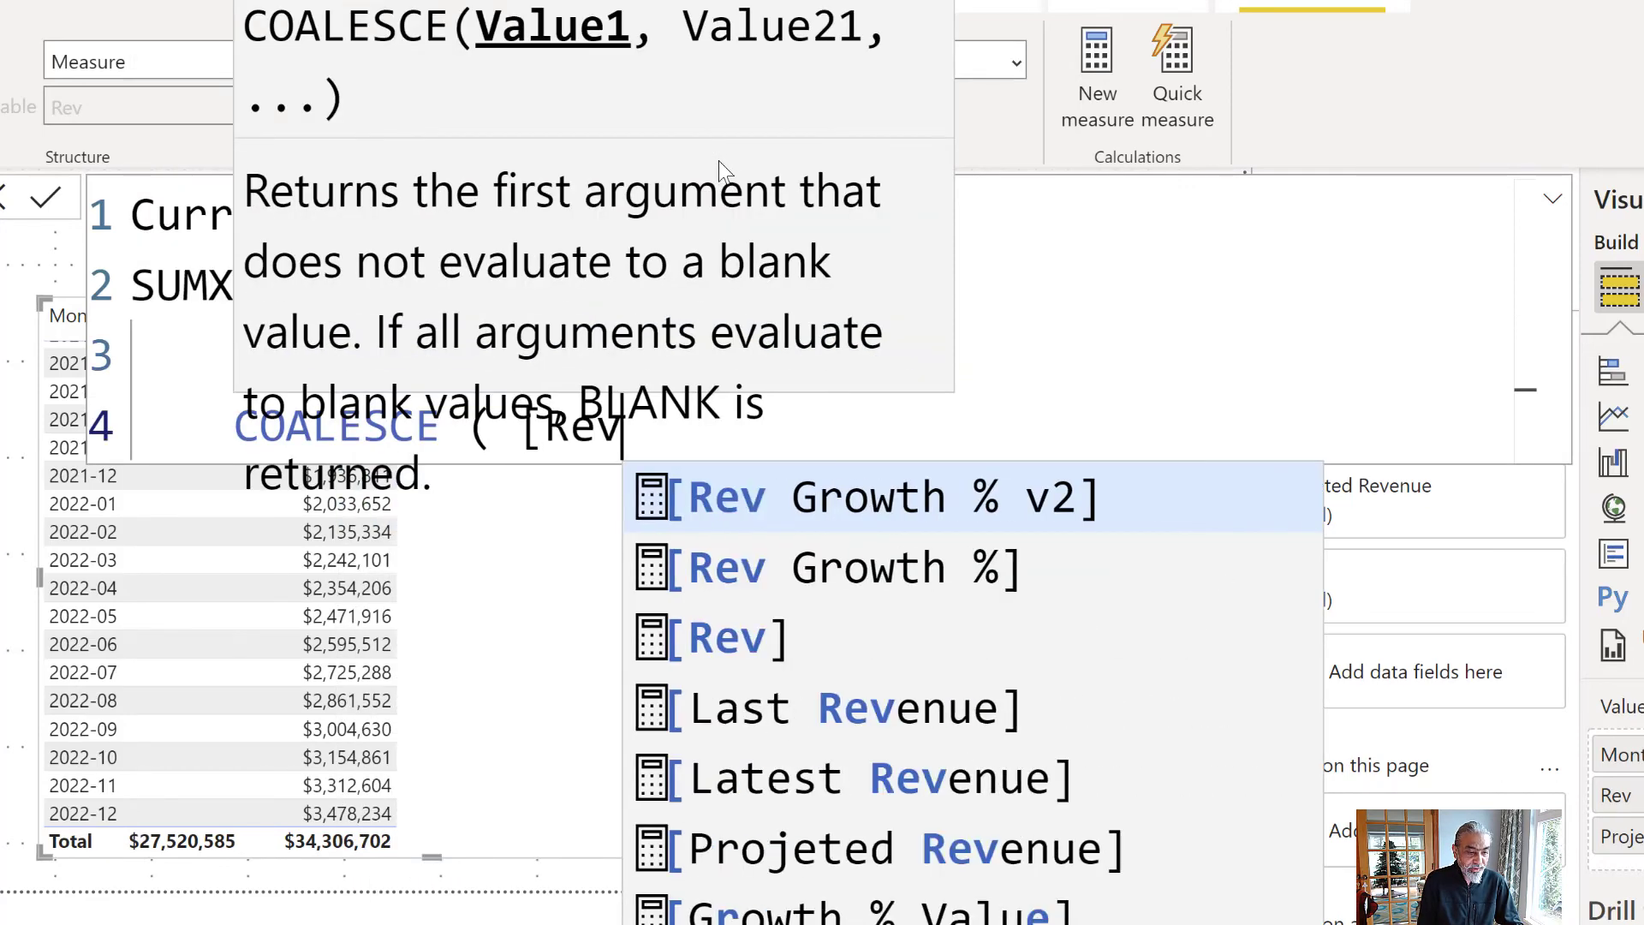
type("], [")
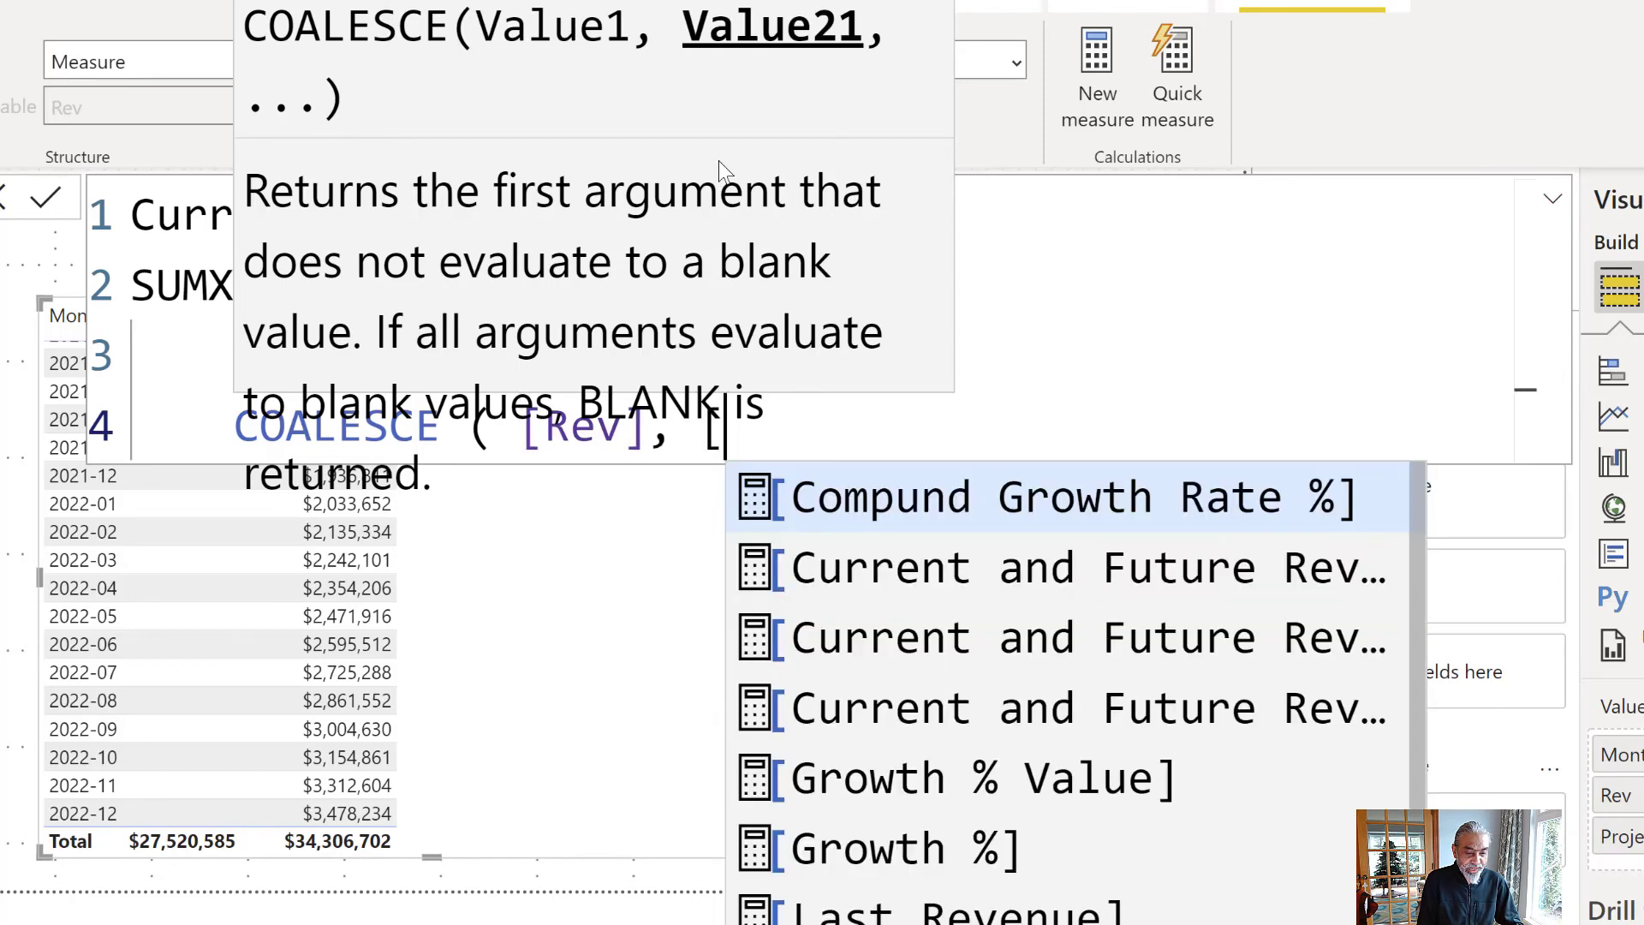
type("Proje")
key("Tab")
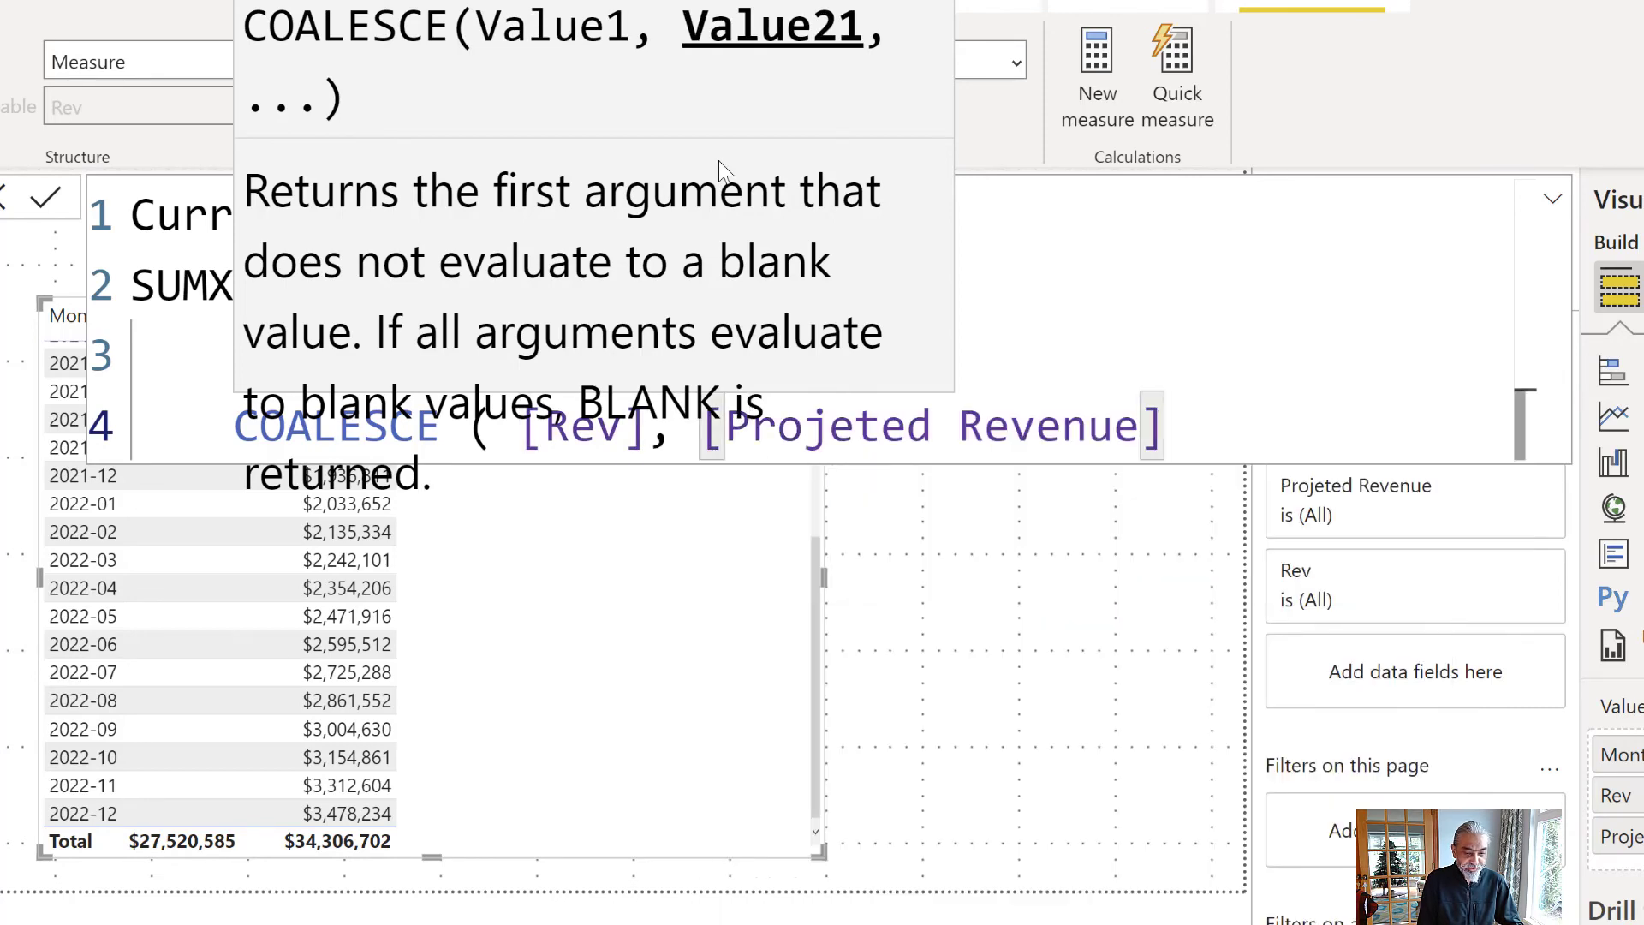
key("Return")
type(")")
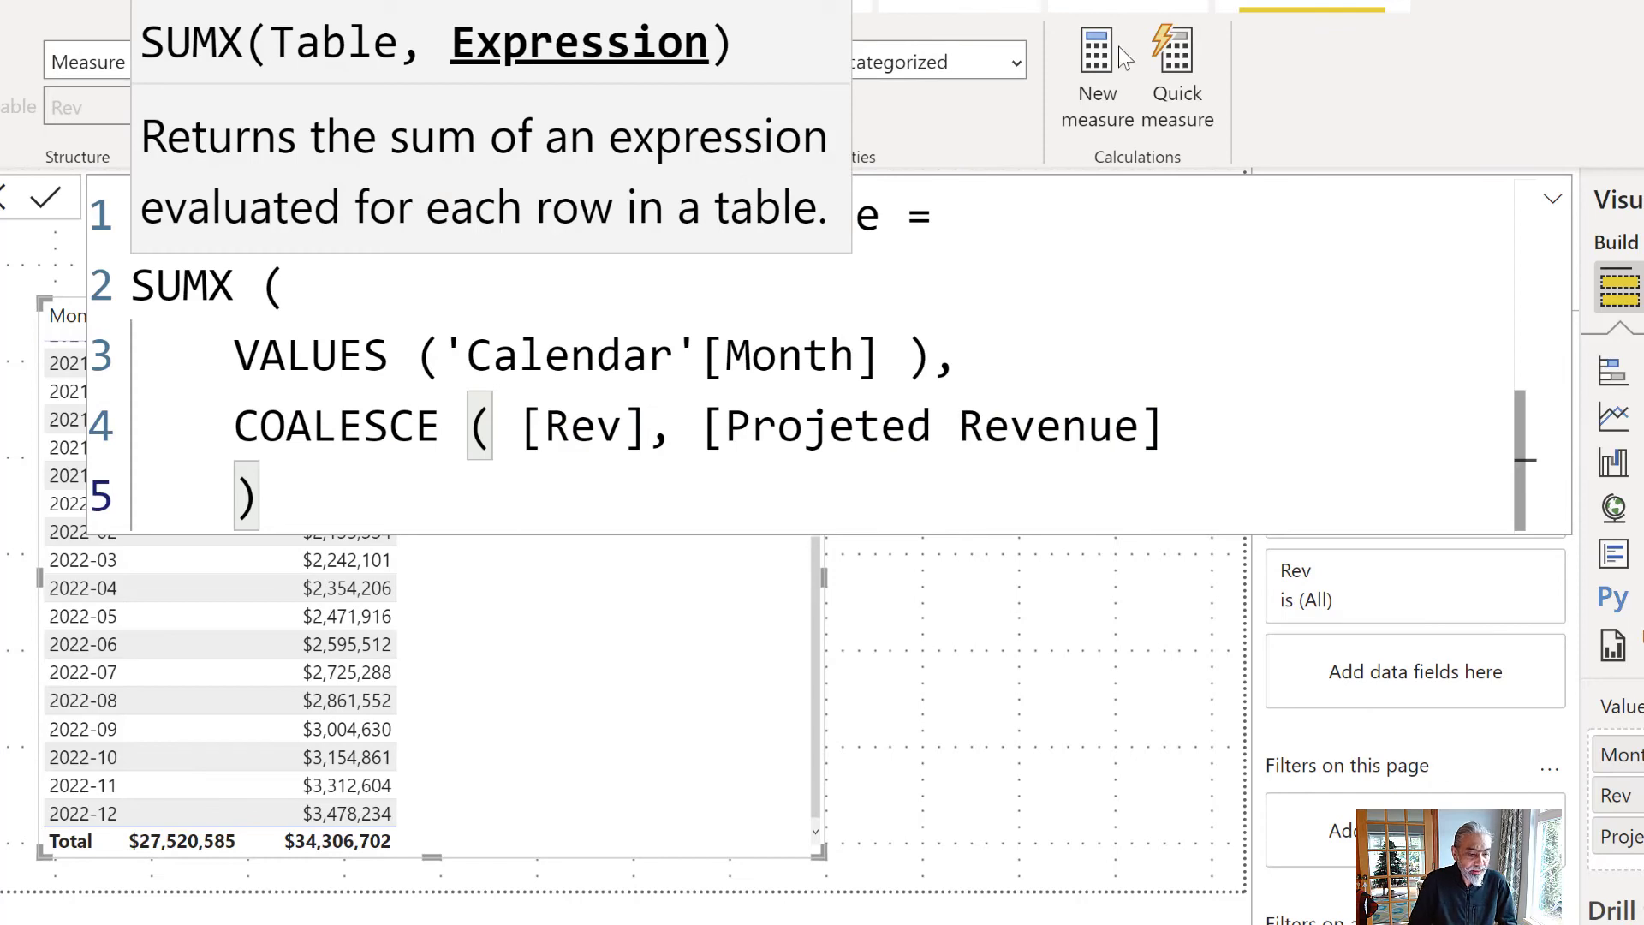
left_click(748, 716)
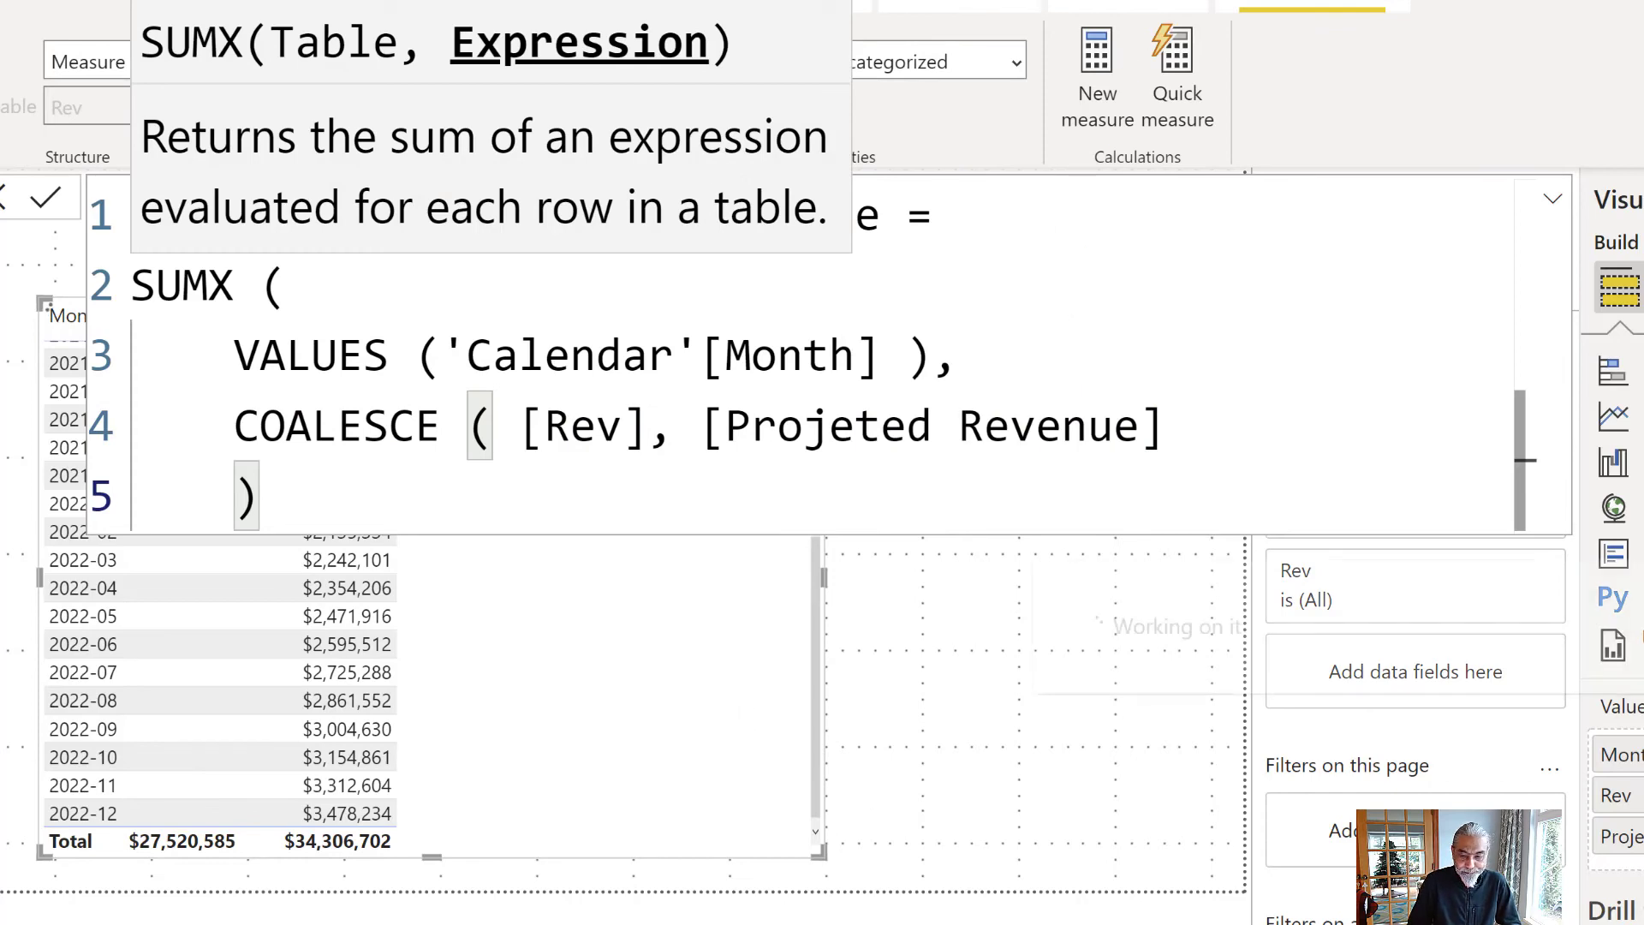
type(")")
- Add Current and Projected Revenue to the table, collapse the formula, and set the measure's decimal places to 0
left_click_drag(1639, 513, 578, 603)
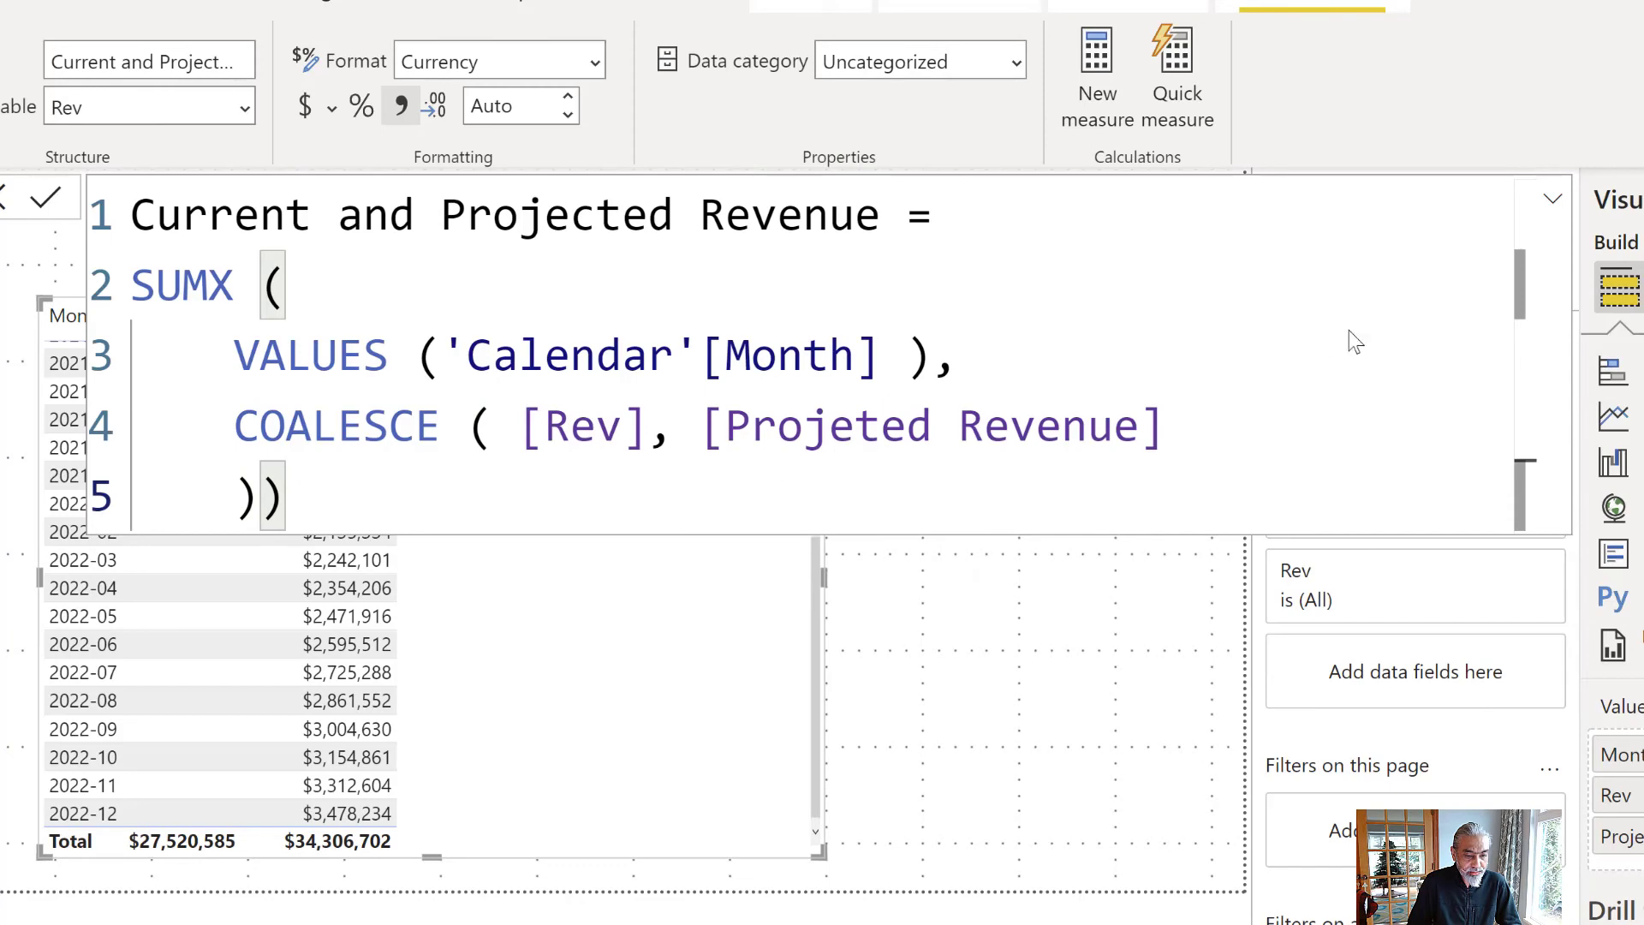
left_click(1552, 206)
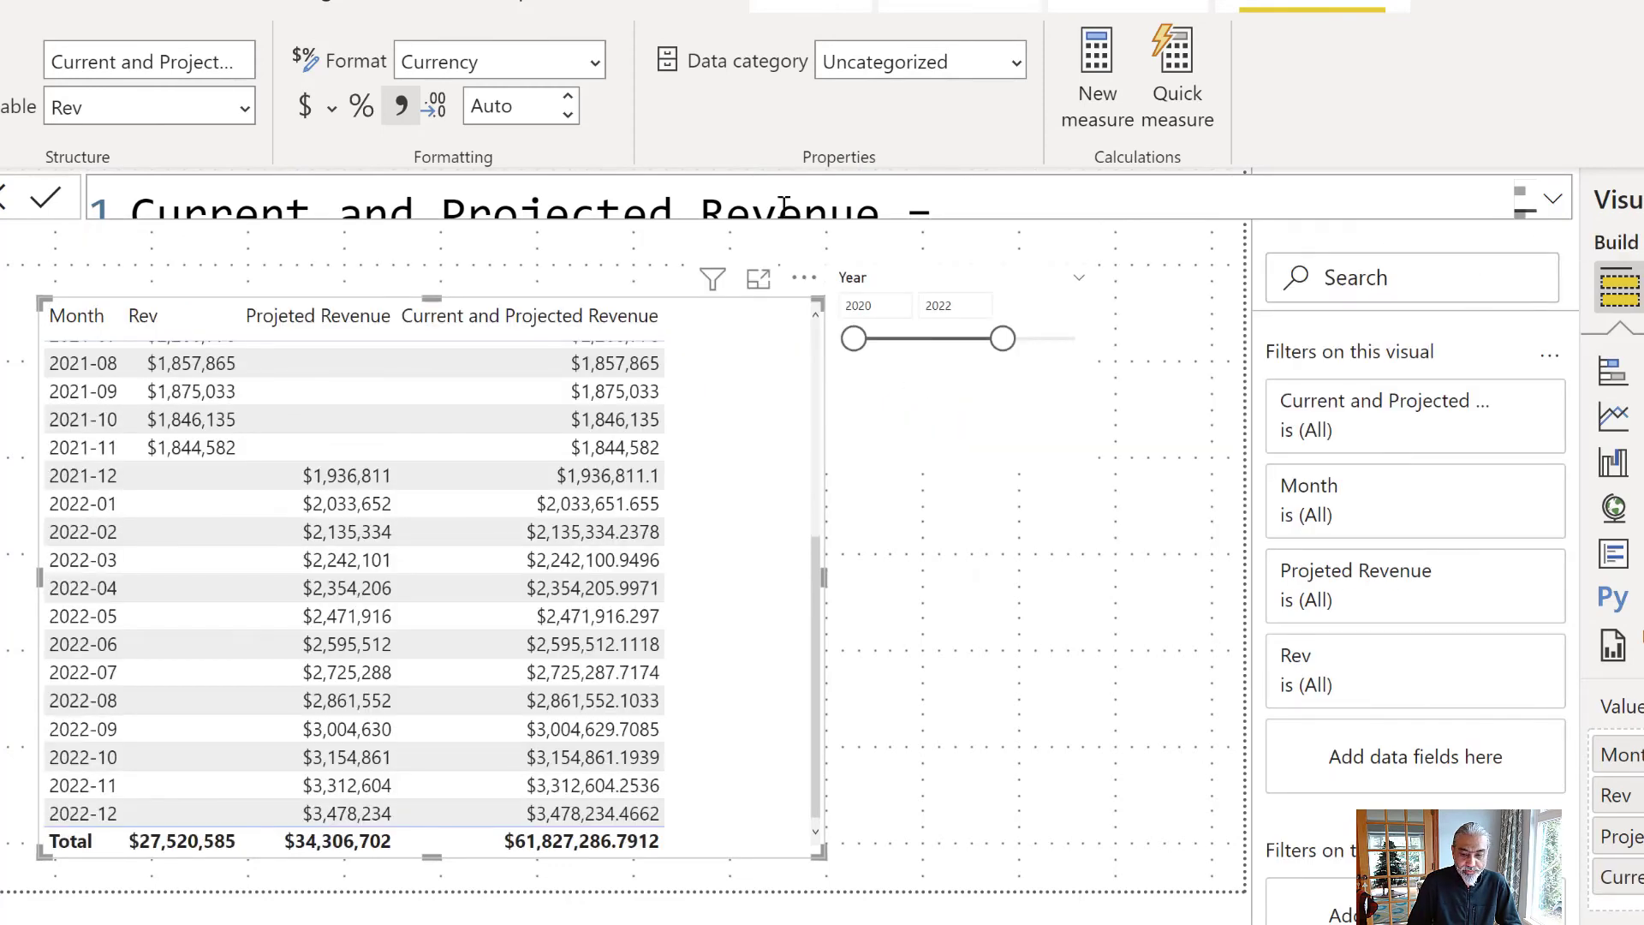
left_click(501, 99)
key("End")
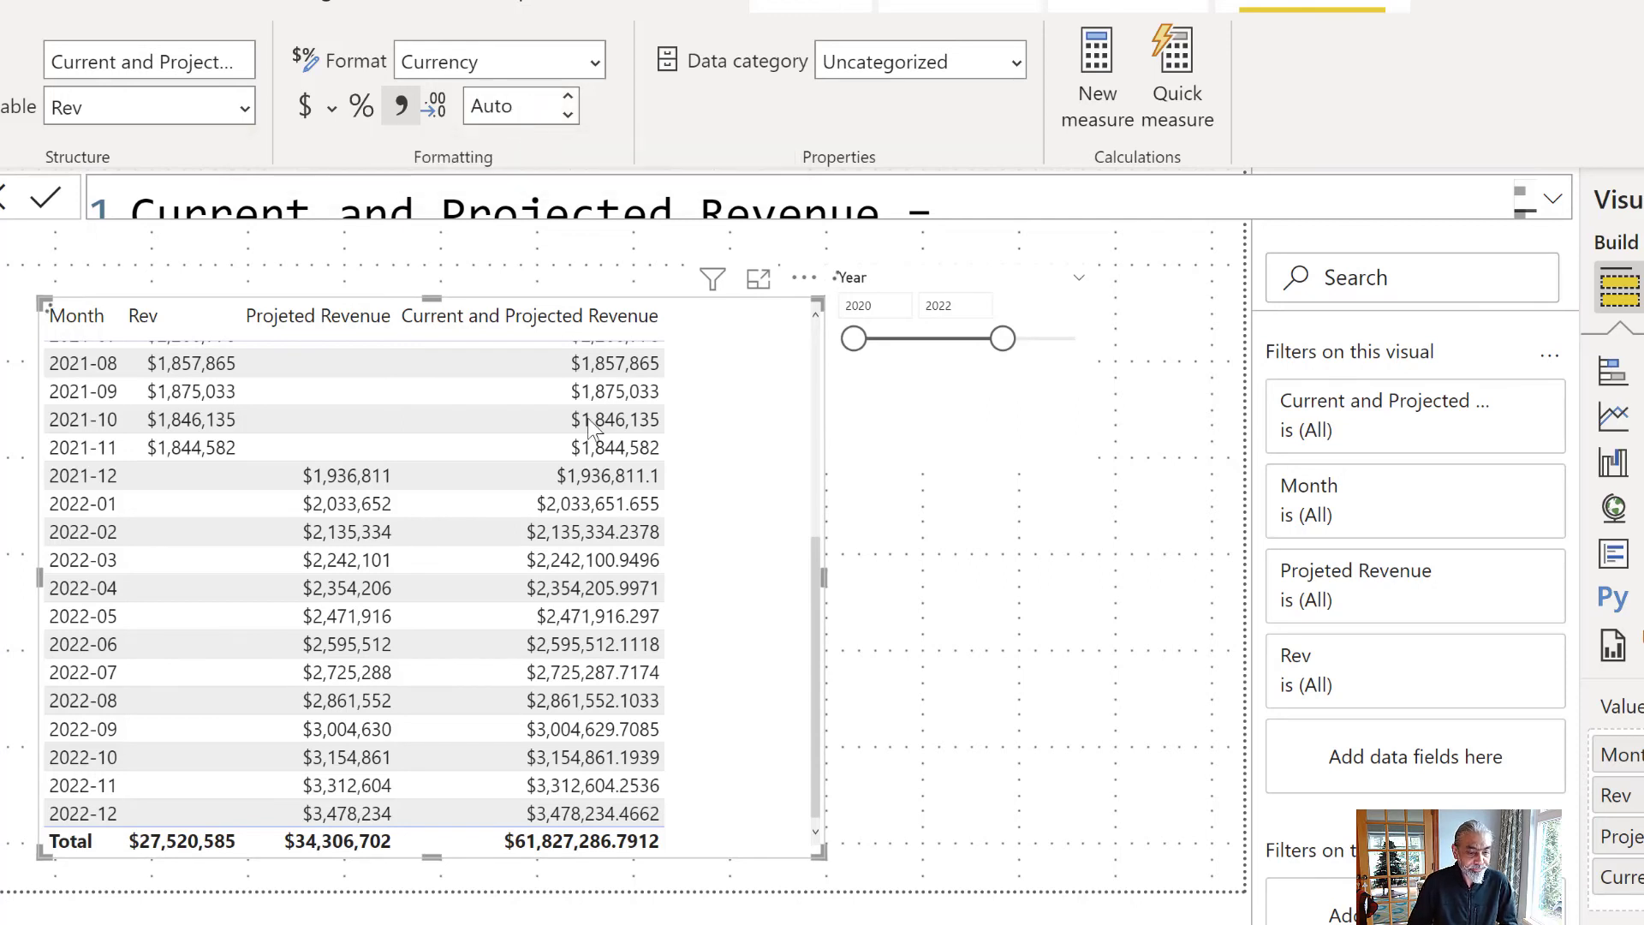
key("BackSpace")
key("BackSpace")
key("BackSpace")
key("BackSpace")
type("0")
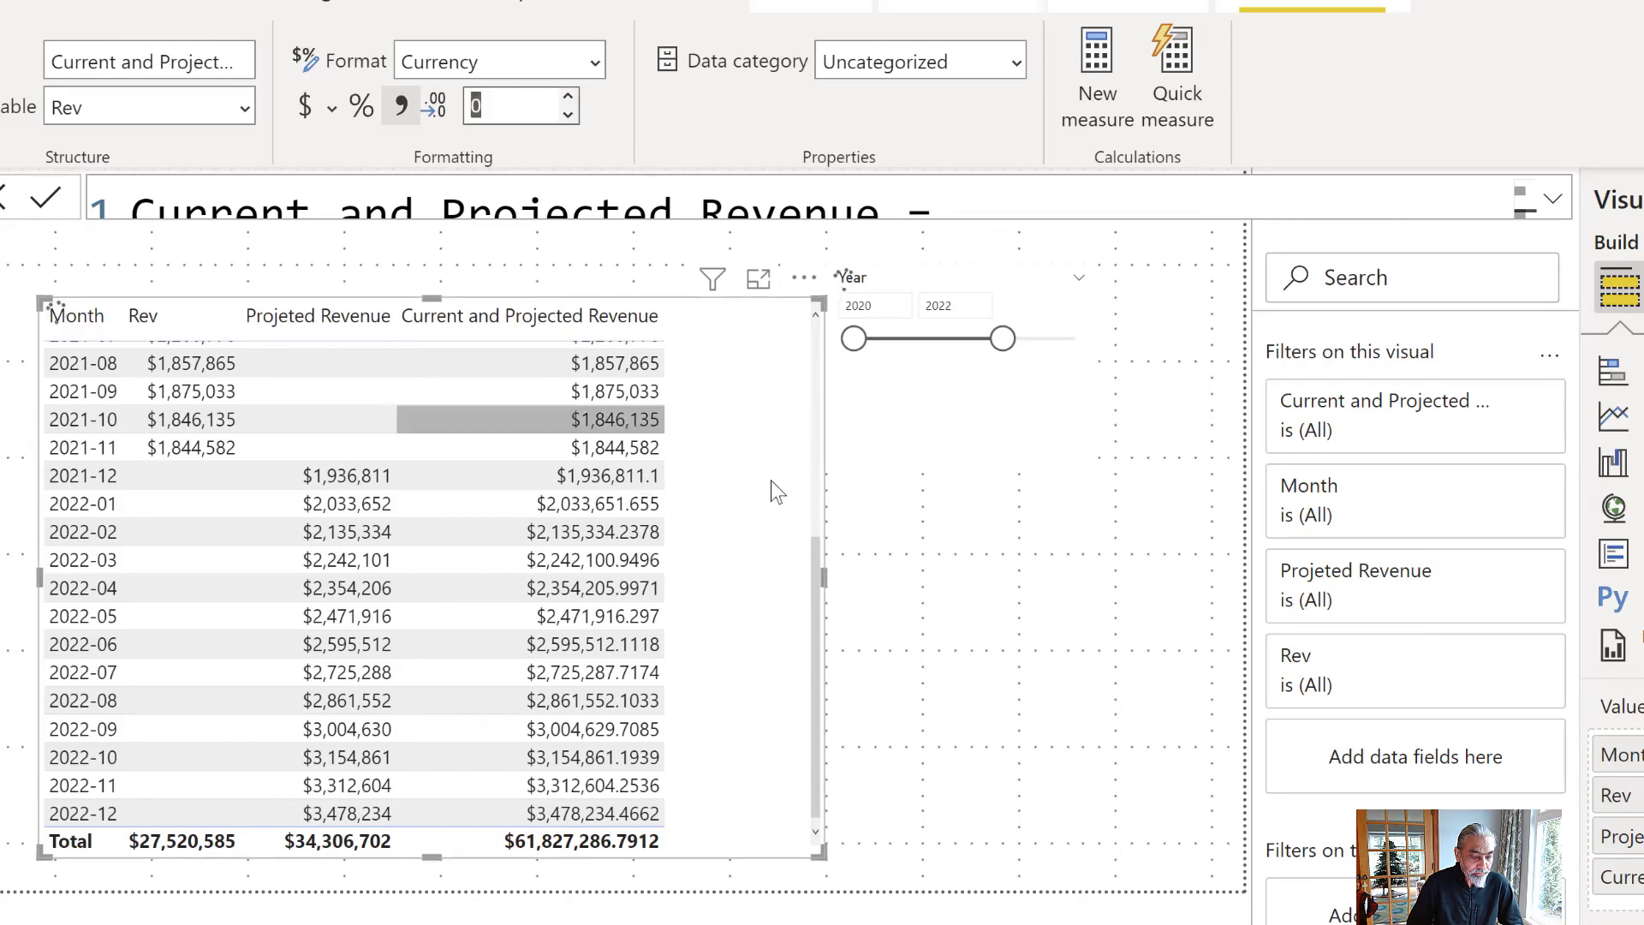
key("Return")
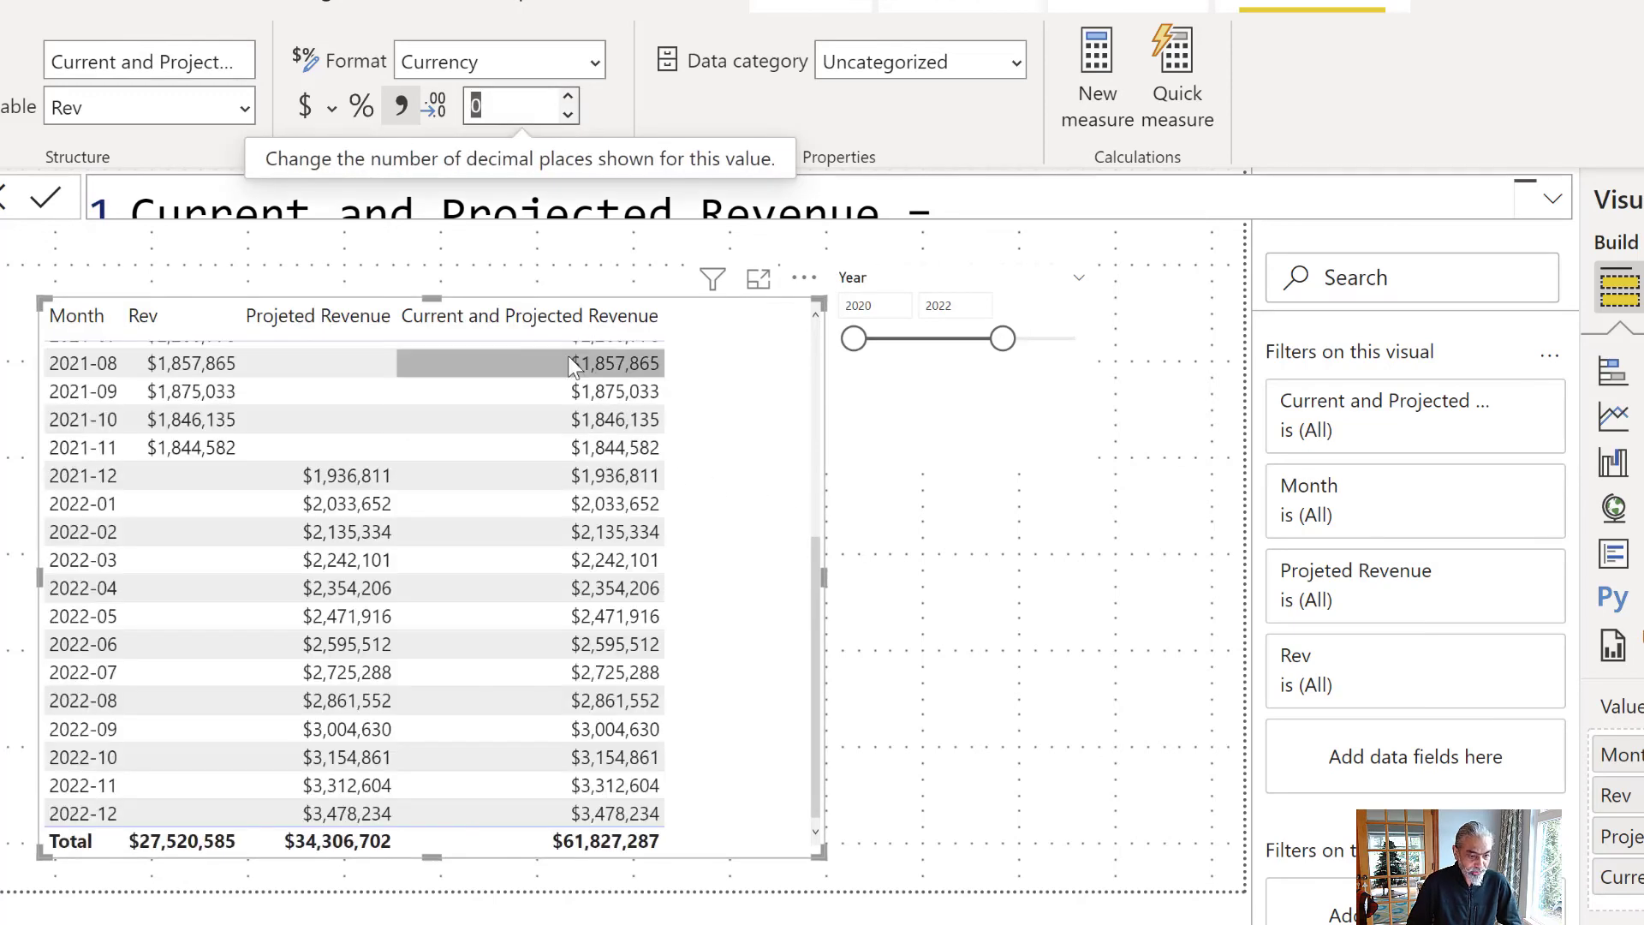
- Check the combined revenue by month, reduce the table to Month and Current and Projected Revenue, and move it higher on the page
scroll(464, 440, "up", 5)
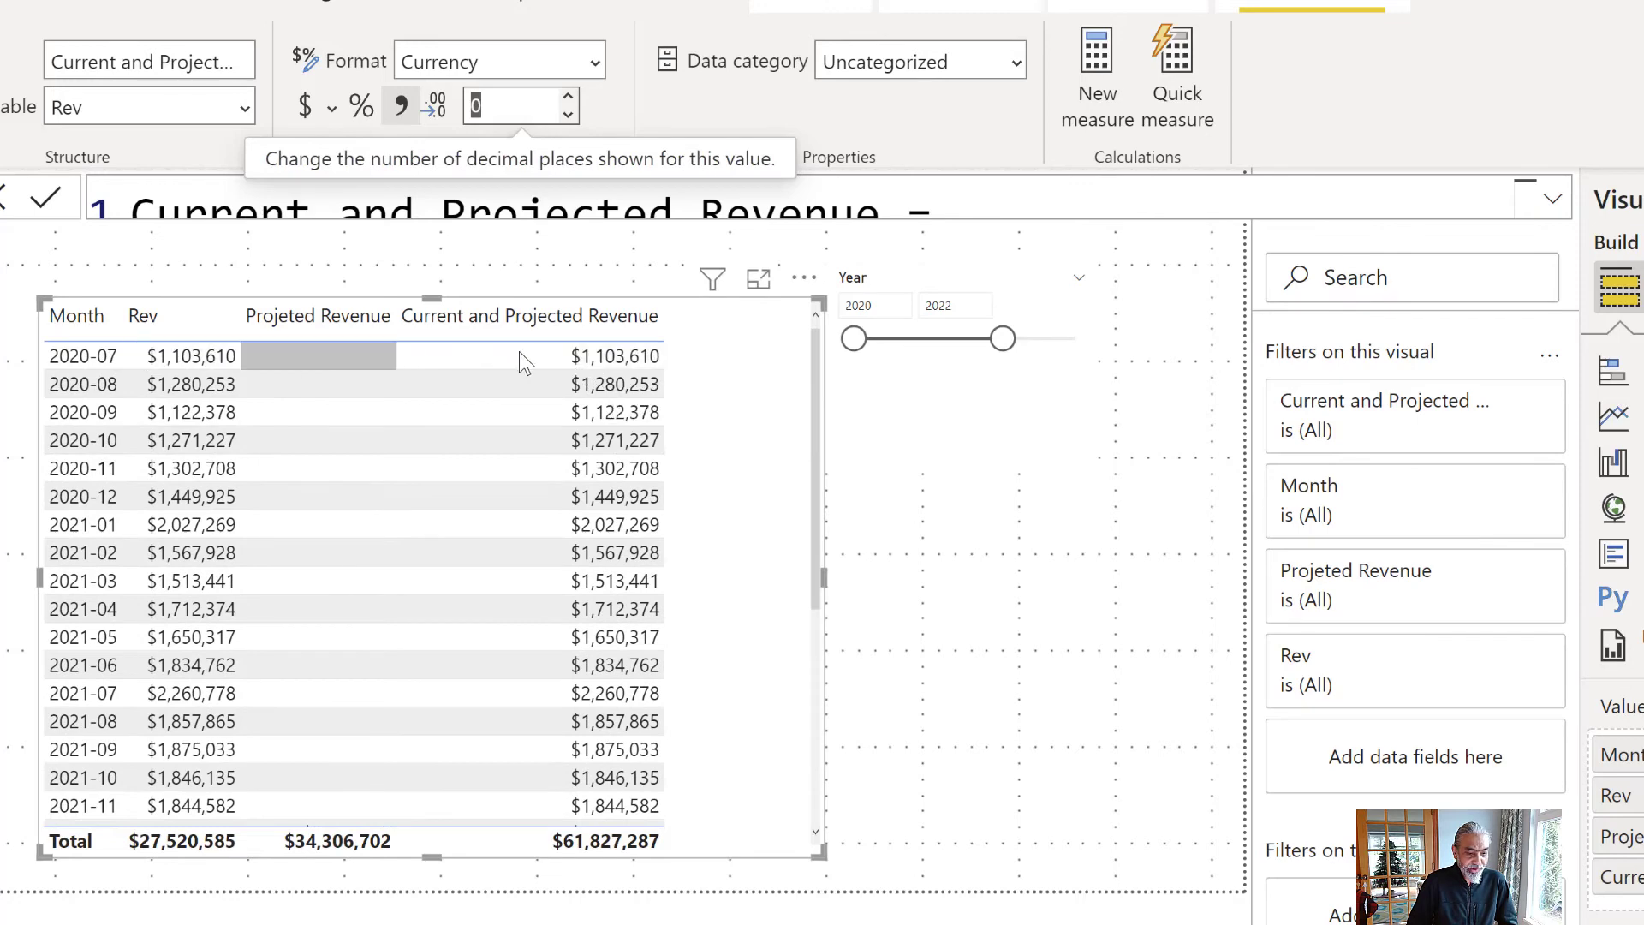
scroll(622, 462, "down", 5)
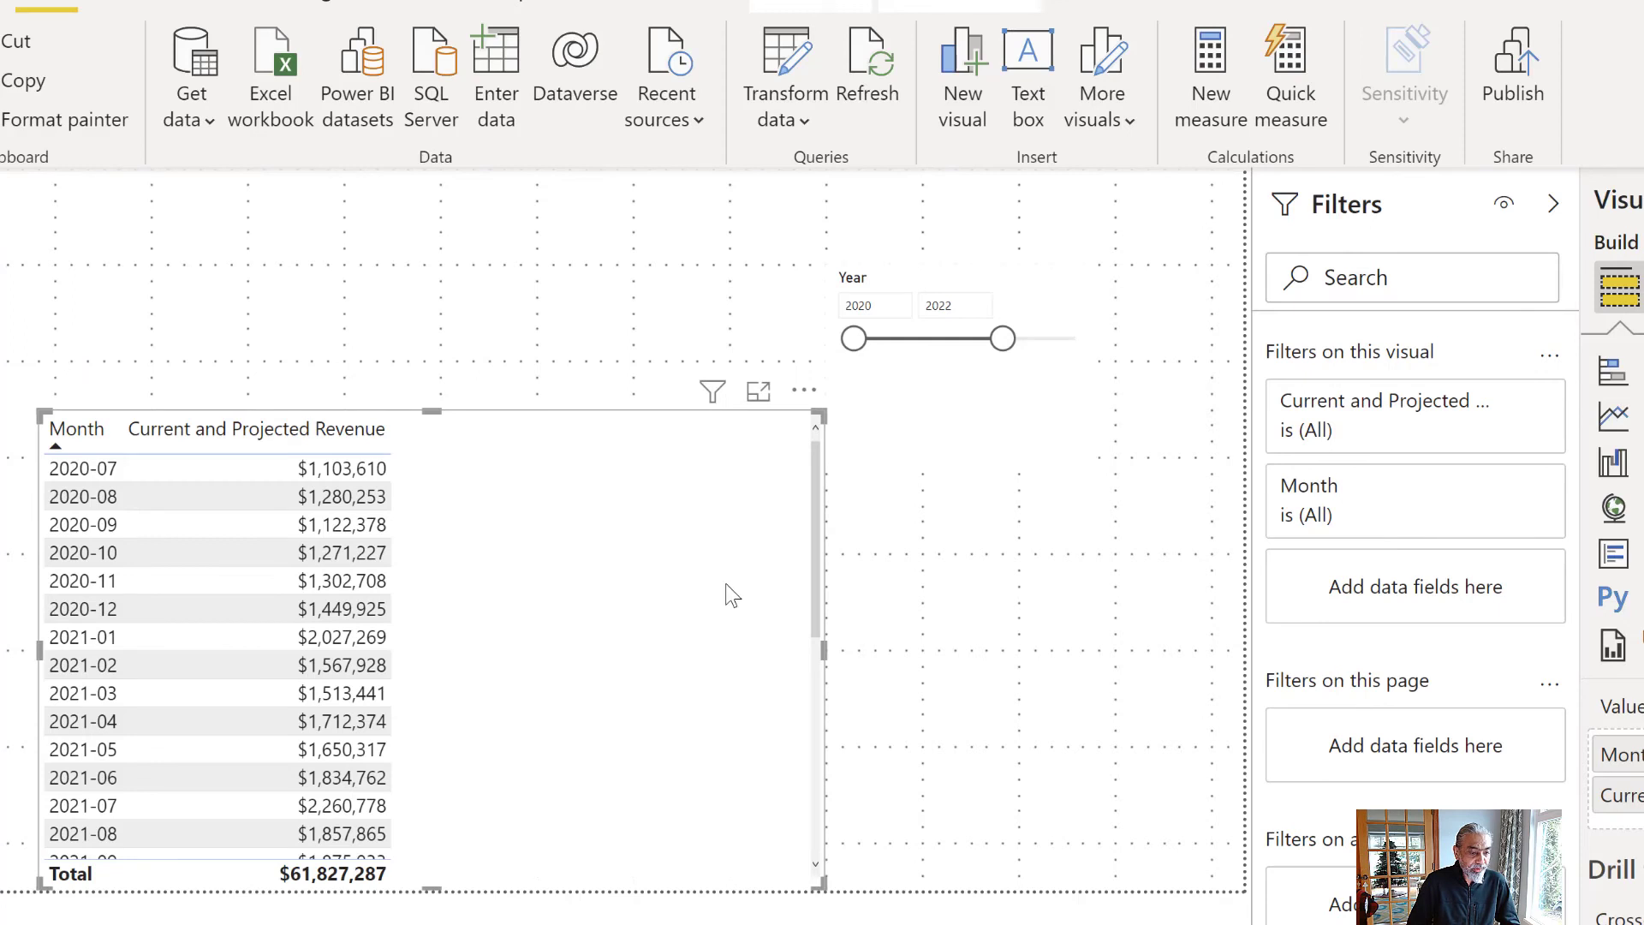
left_click_drag(732, 595, 730, 529)
scroll(525, 539, "down", 5)
scroll(531, 539, "up", 5)
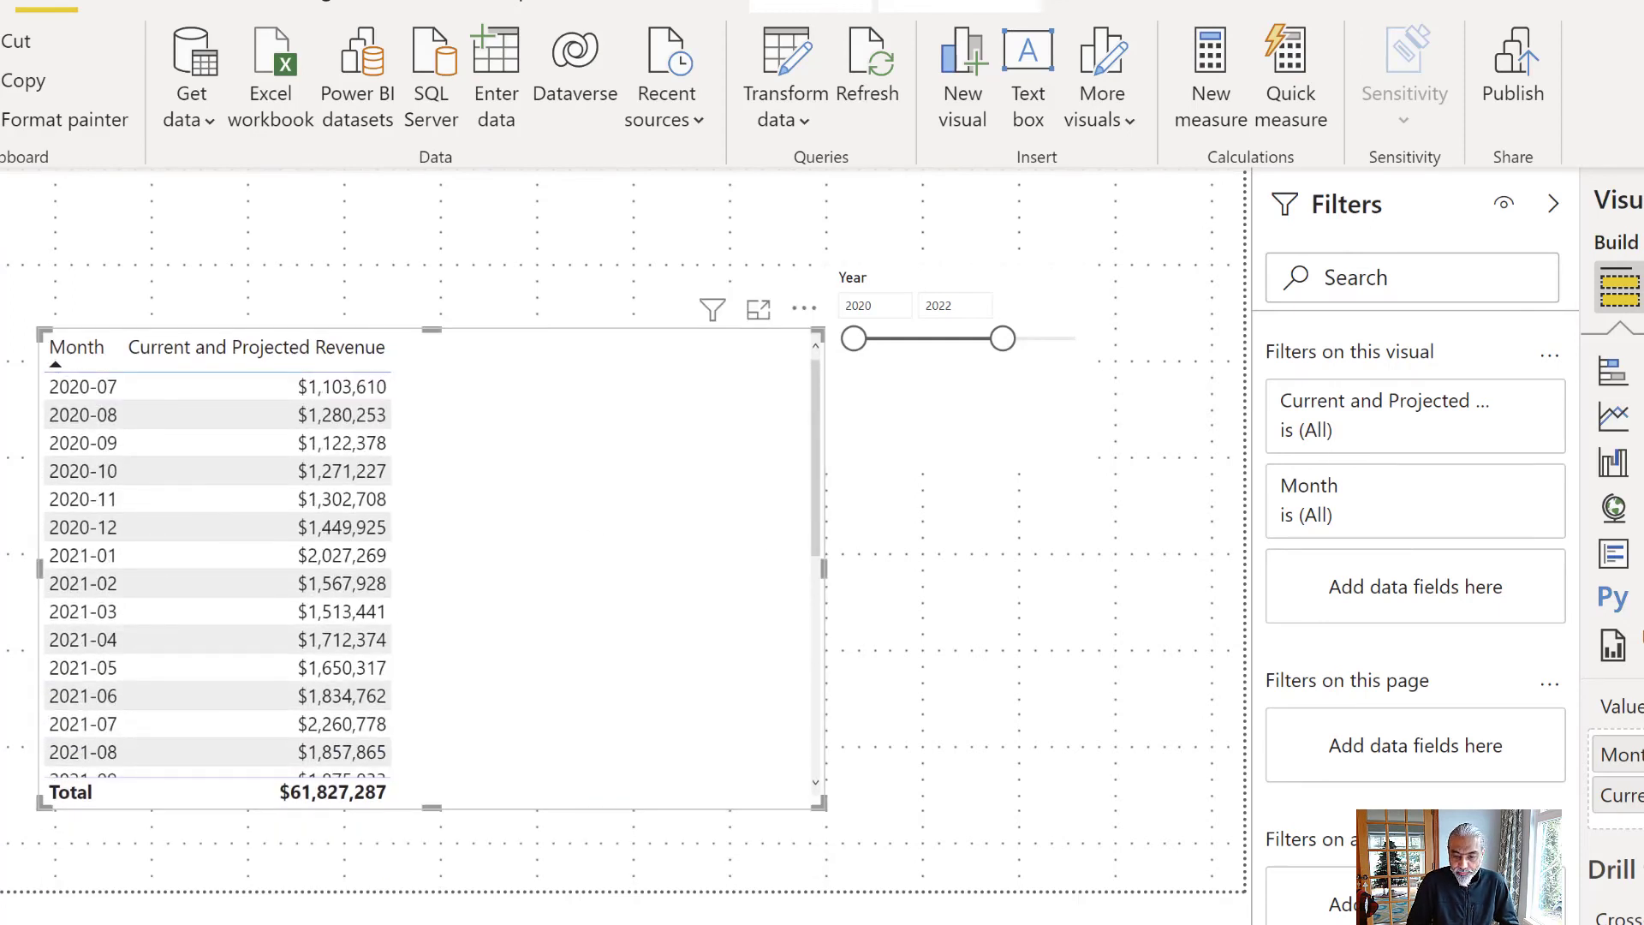
- Add Projeted Revenue and Rev back to the table and compare the columns across actual and future months
left_click_drag(1635, 539, 47, 346)
left_click_drag(1635, 548, 664, 569)
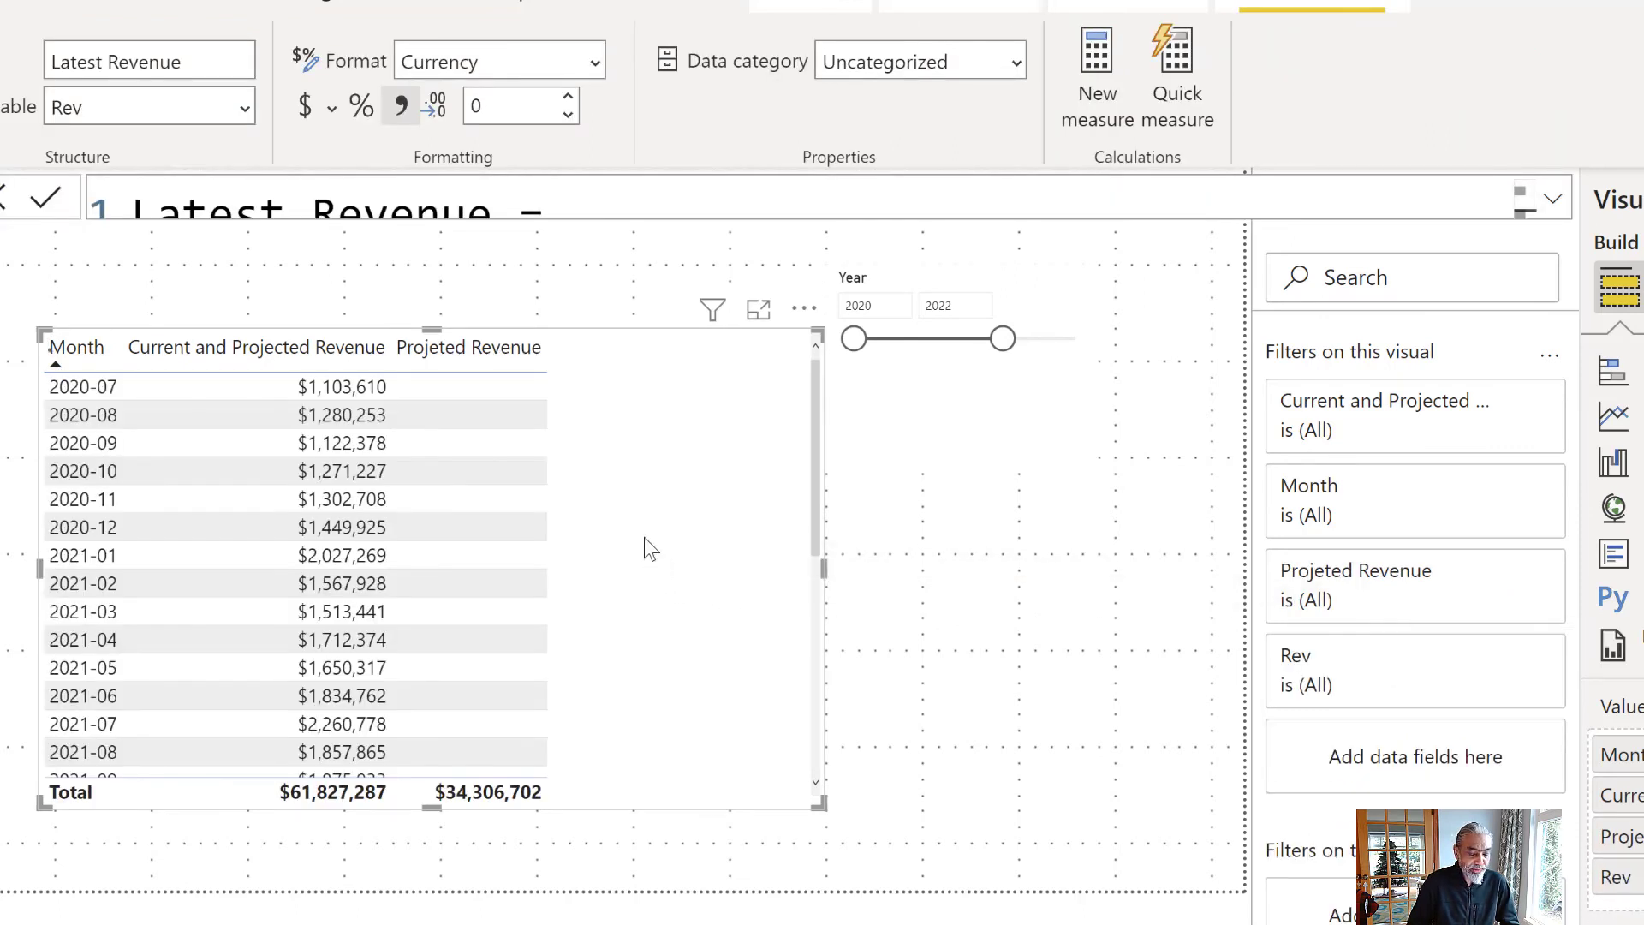
scroll(634, 510, "down", 5)
scroll(645, 490, "up", 3)
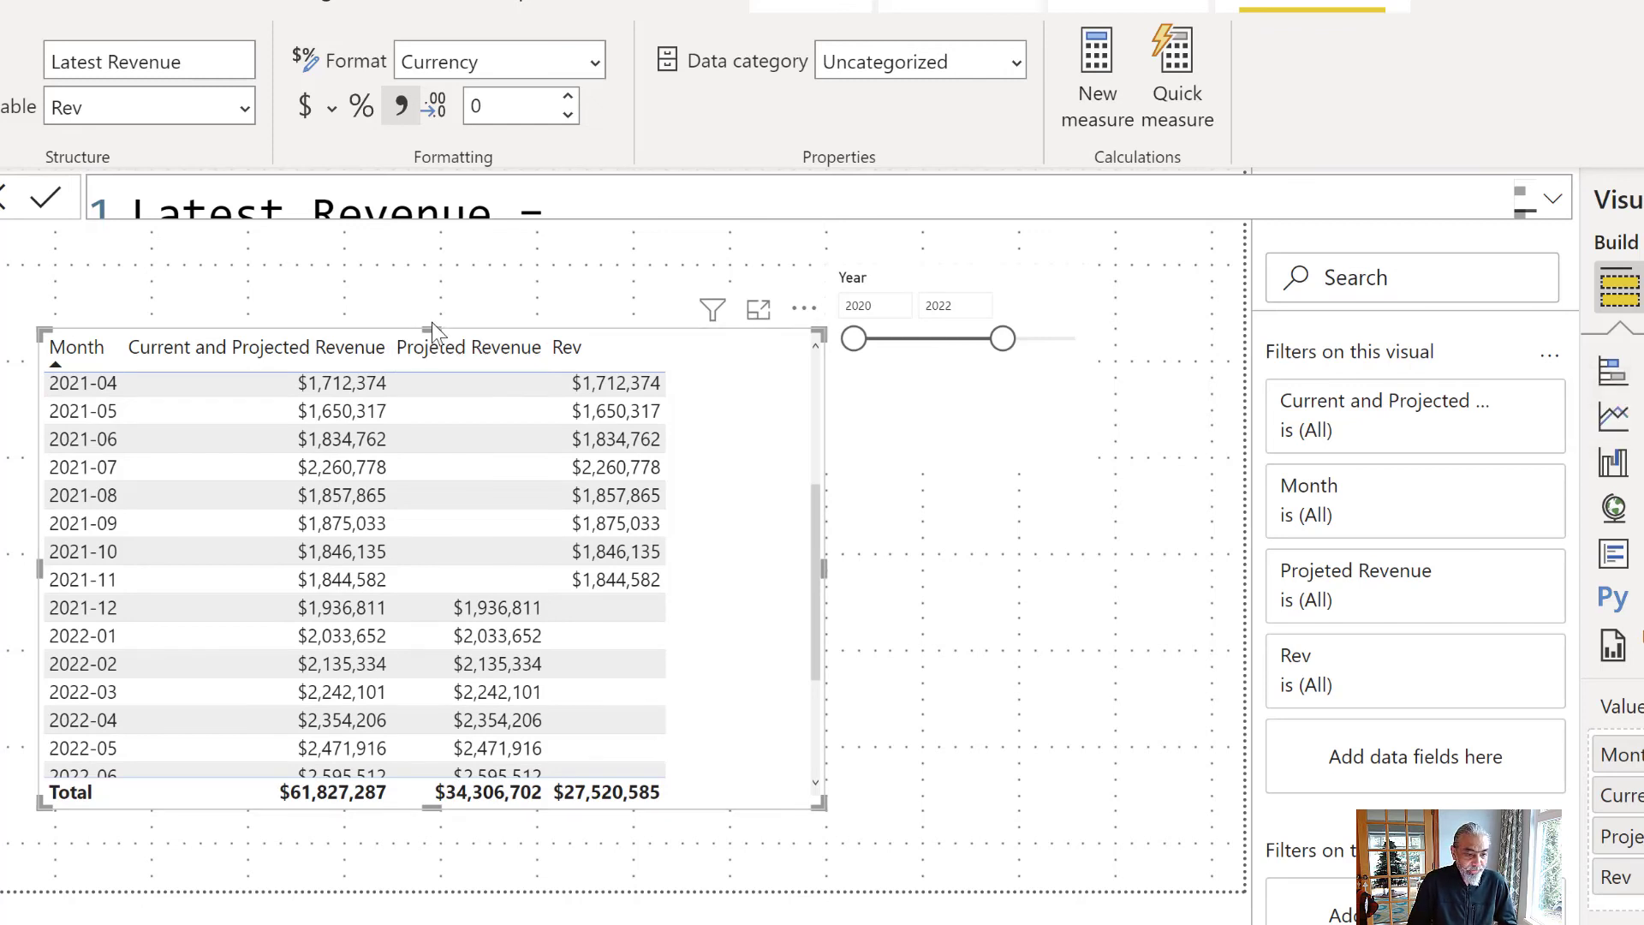
- Shorten the table from its upper edge and place the Growth % slicer above it
left_click_drag(431, 328, 431, 461)
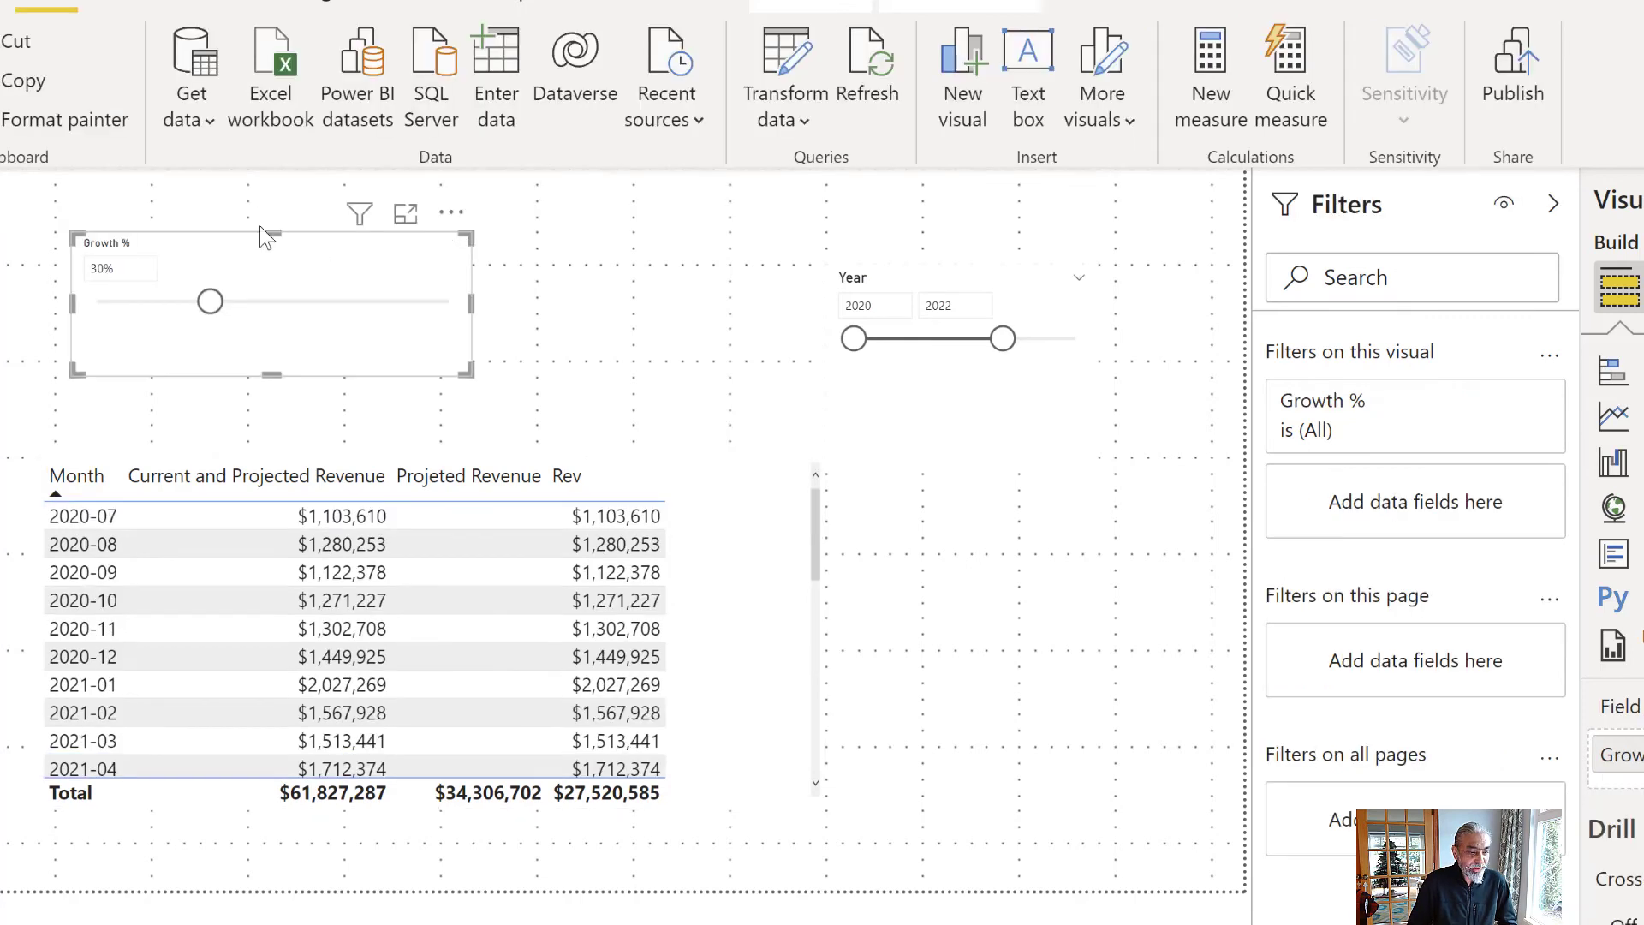
left_click(260, 225)
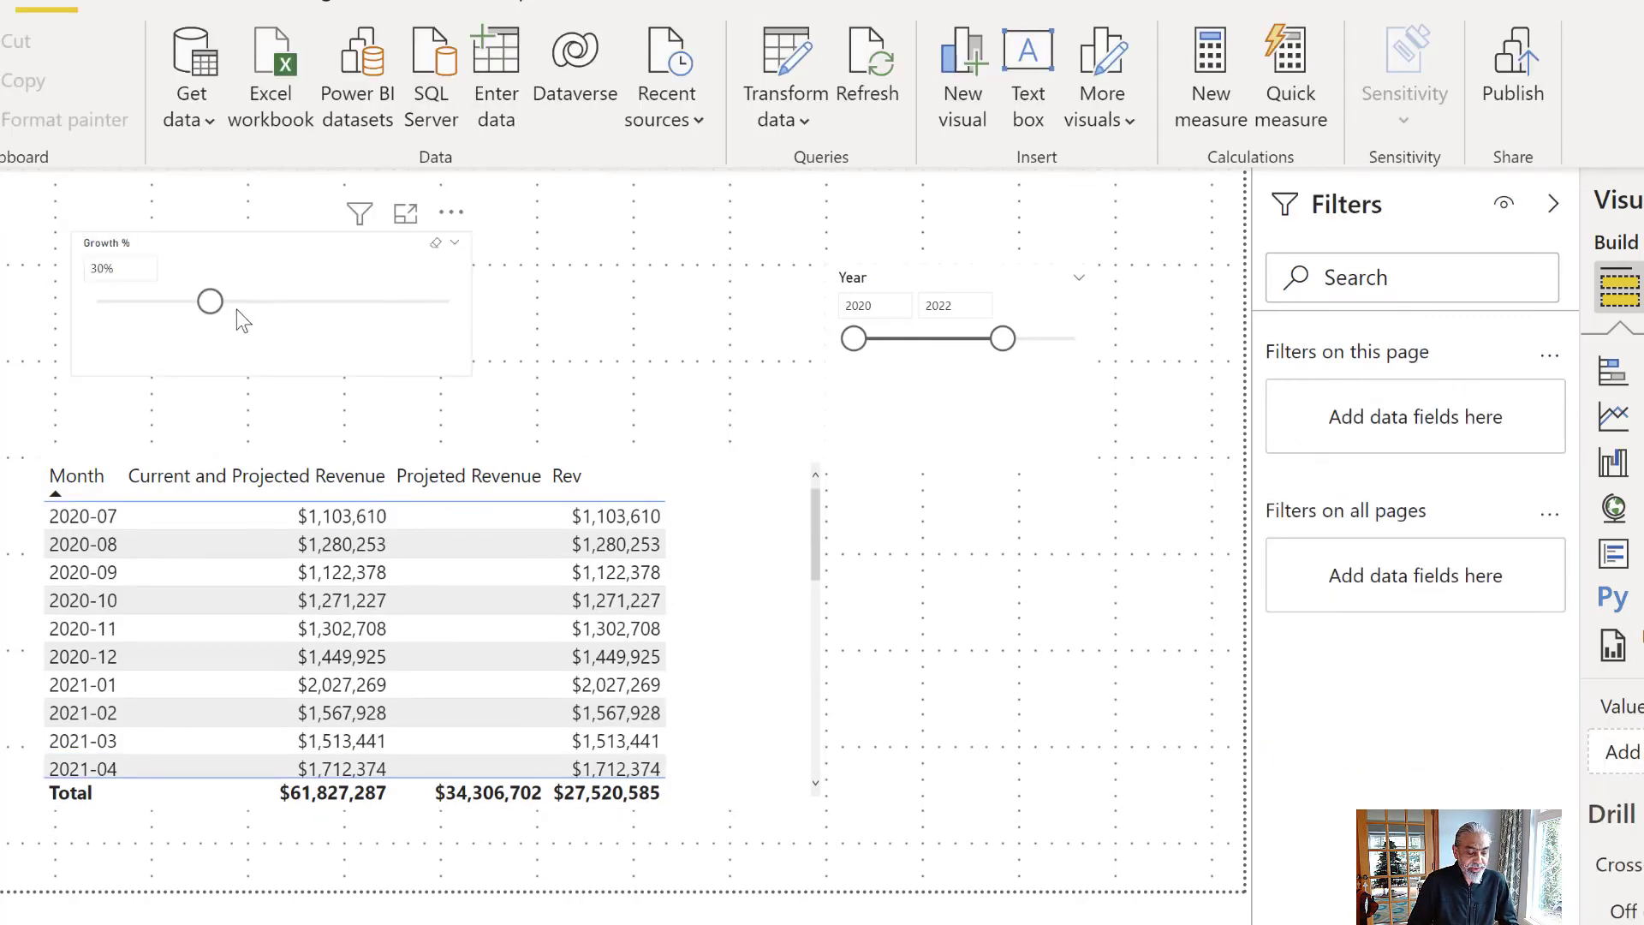
- Test the Growth % slicer at 25%, and inspect the formulas of the Compund Growth Rate % and Growth % measures
left_click_drag(210, 303, 304, 307)
left_click(192, 301)
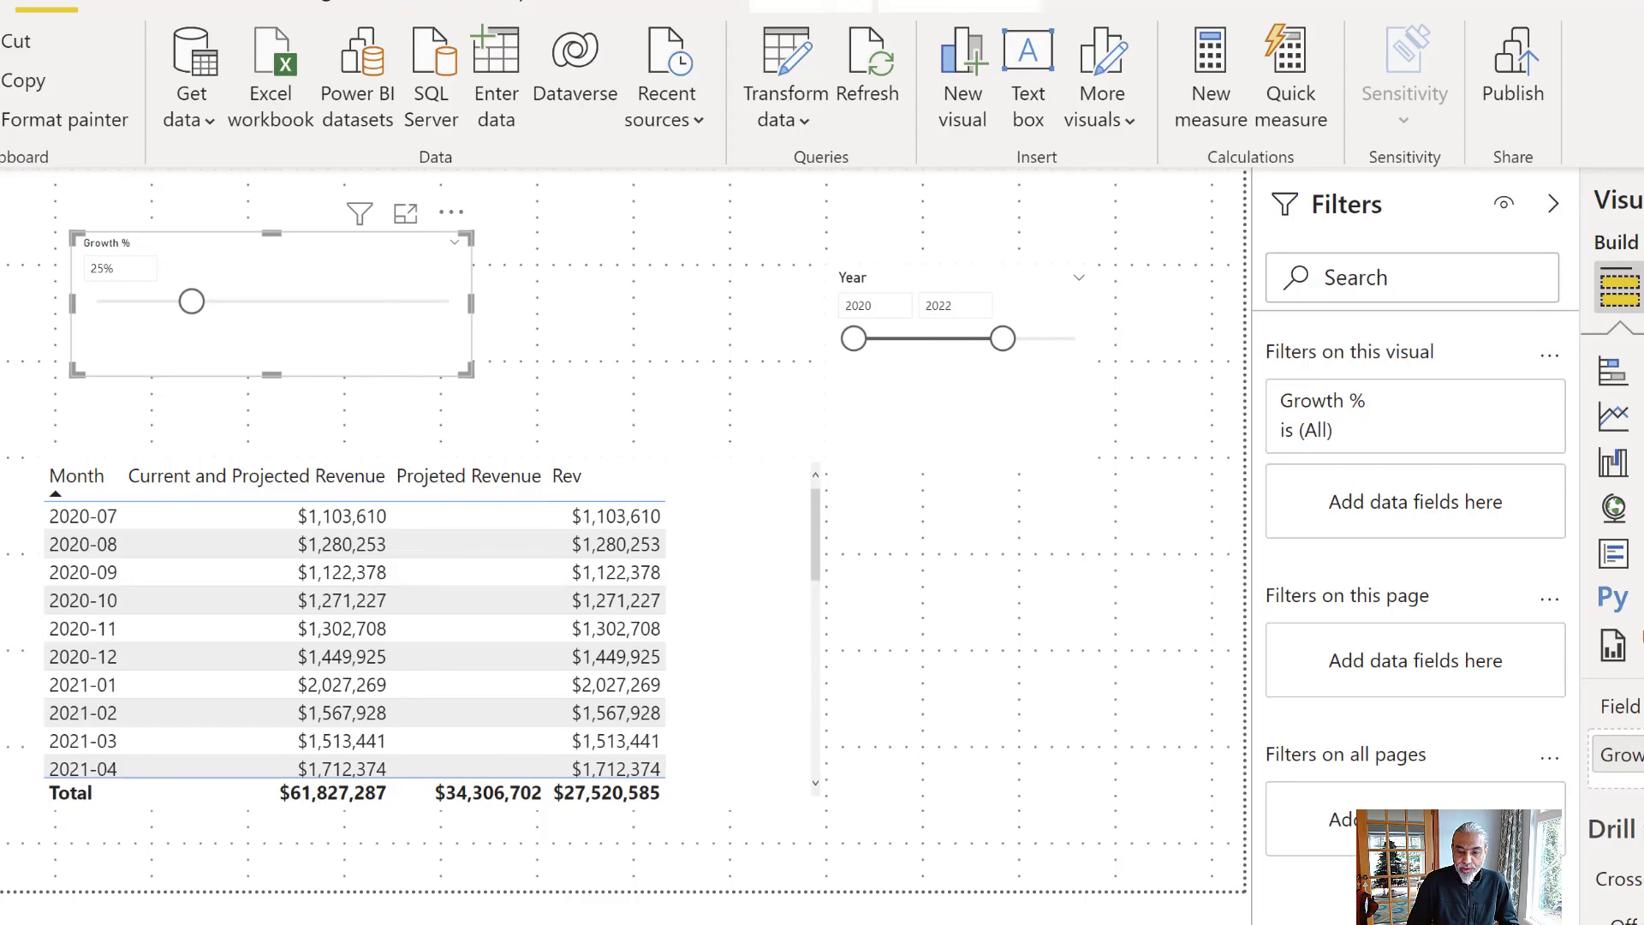
left_click(1395, 360)
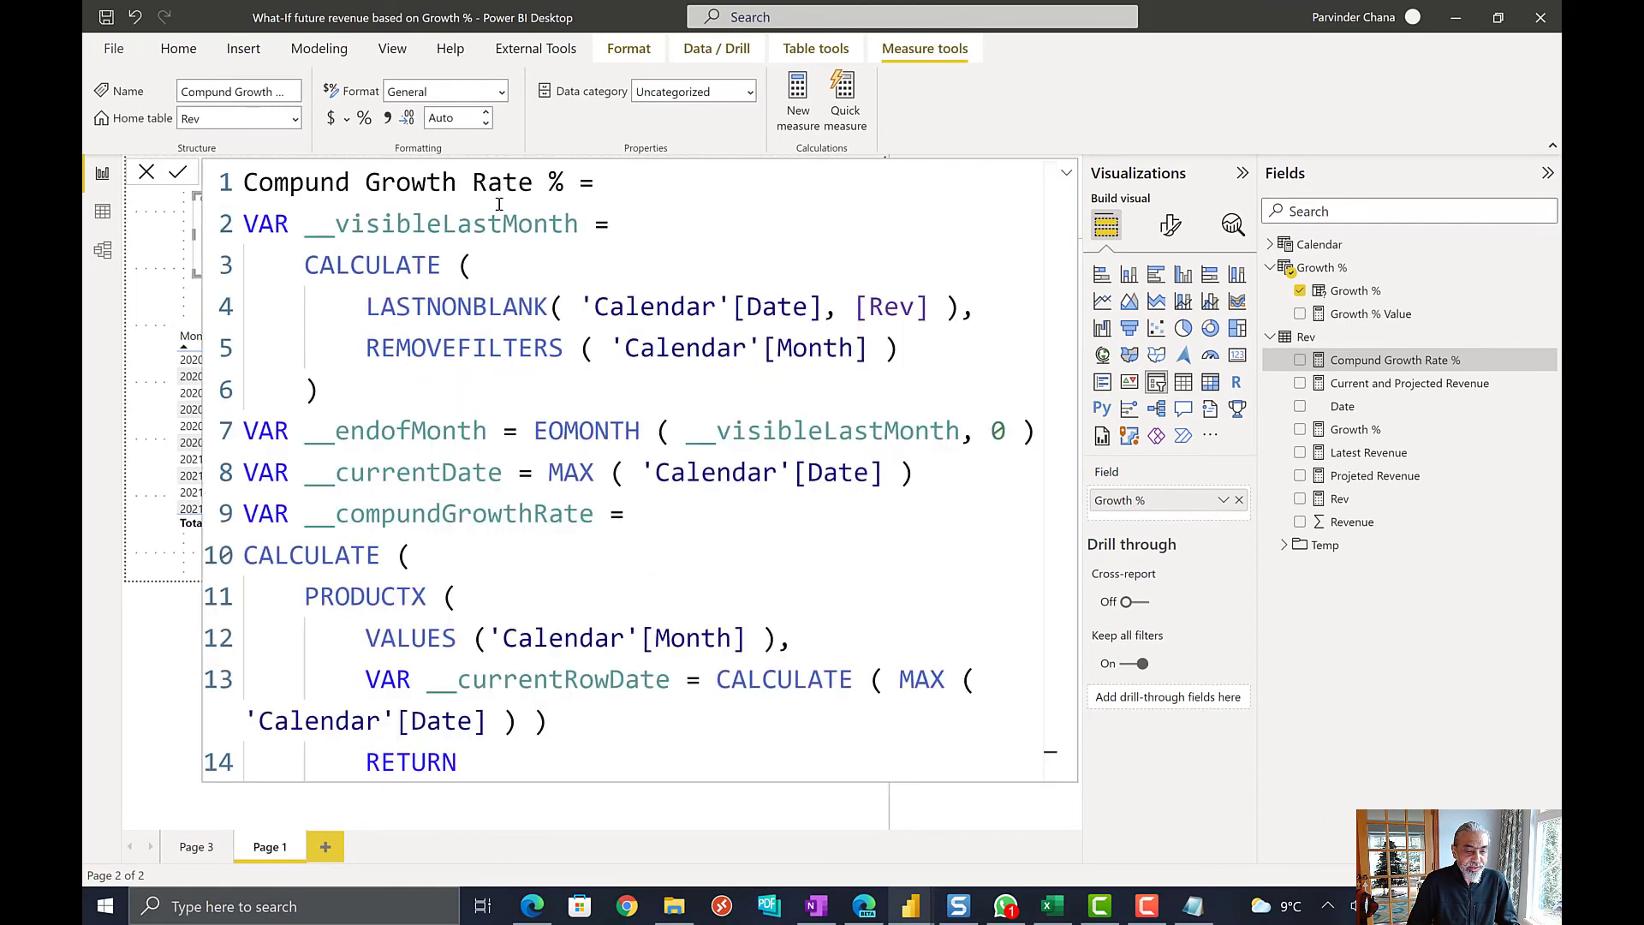
scroll(575, 337, "down", 4)
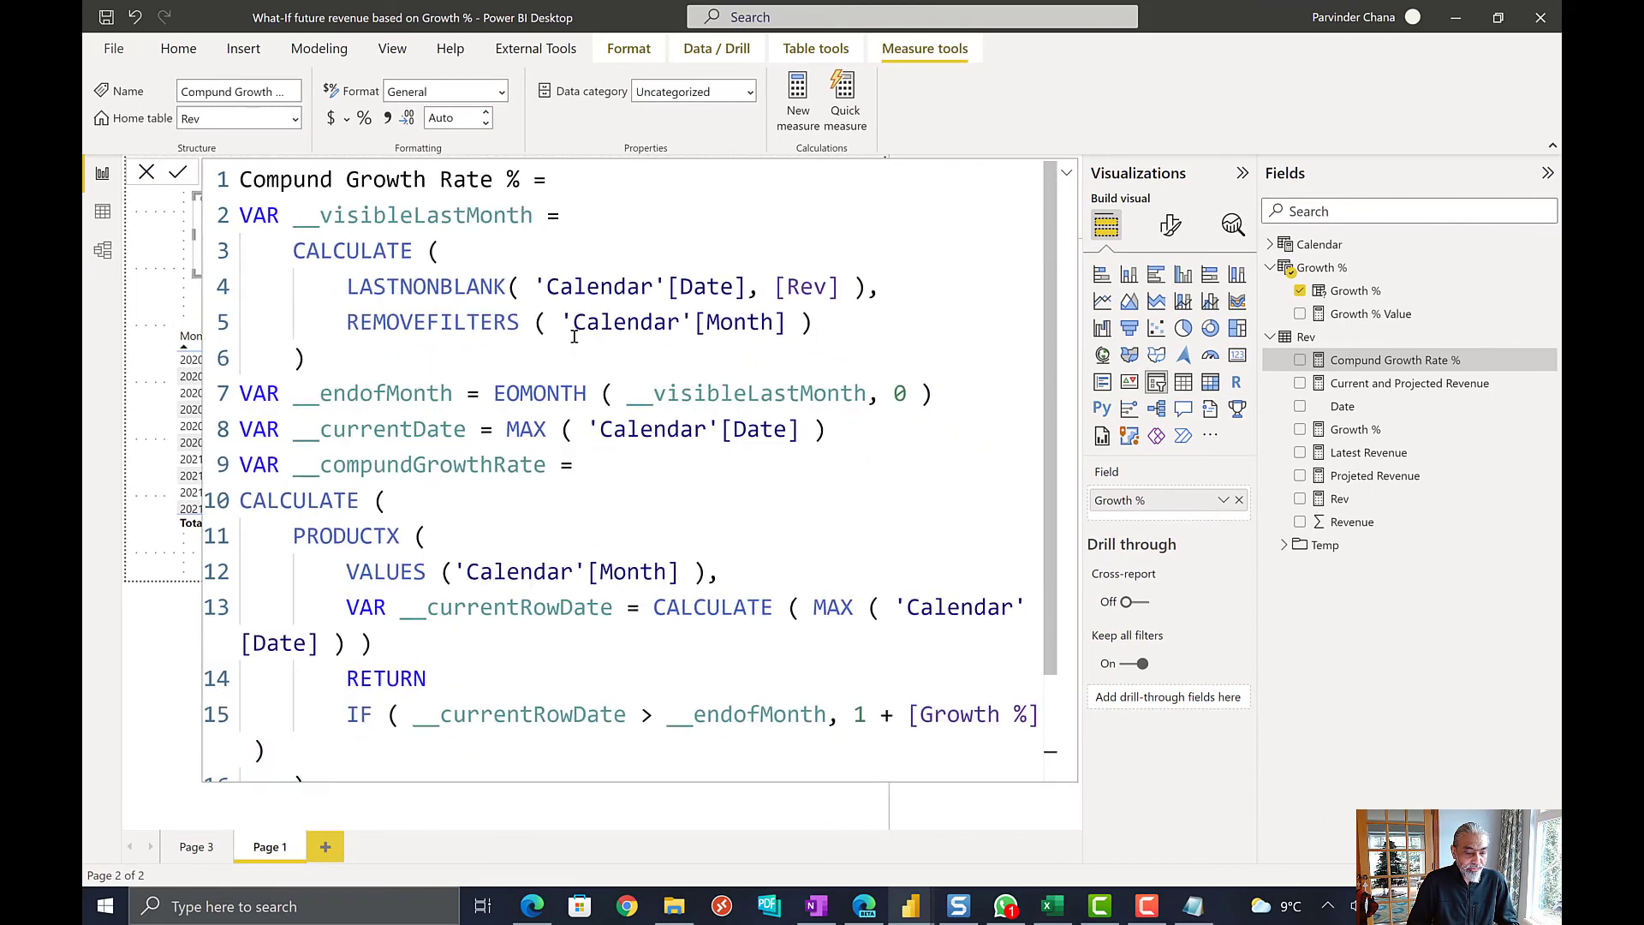
scroll(574, 336, "down", 1)
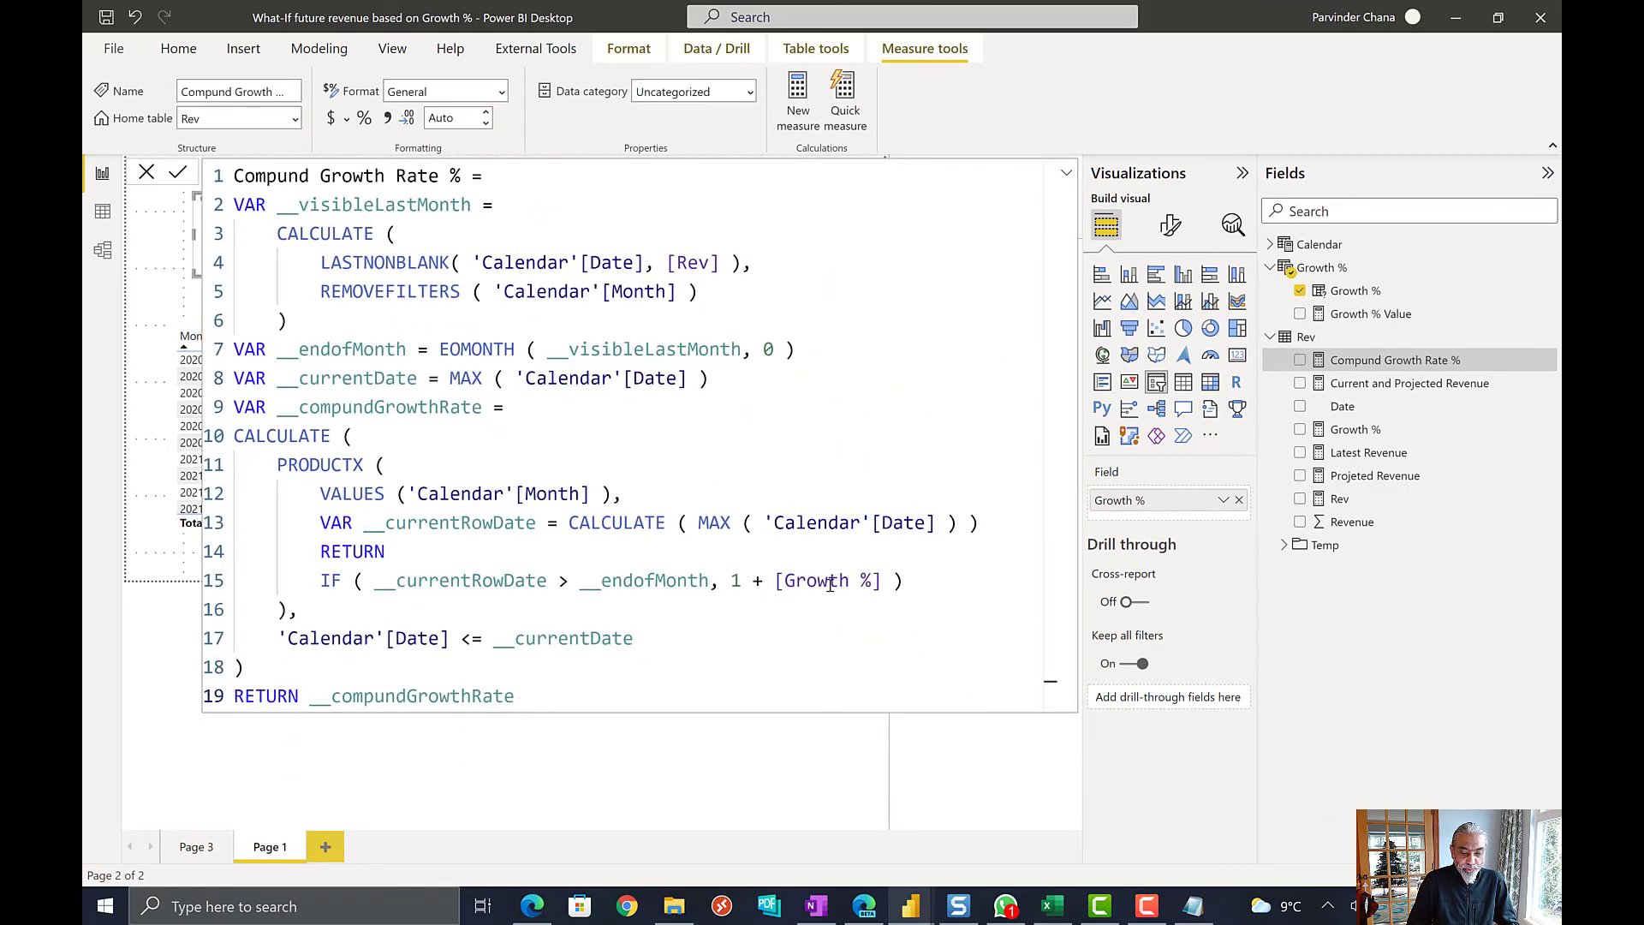
left_click(1342, 435)
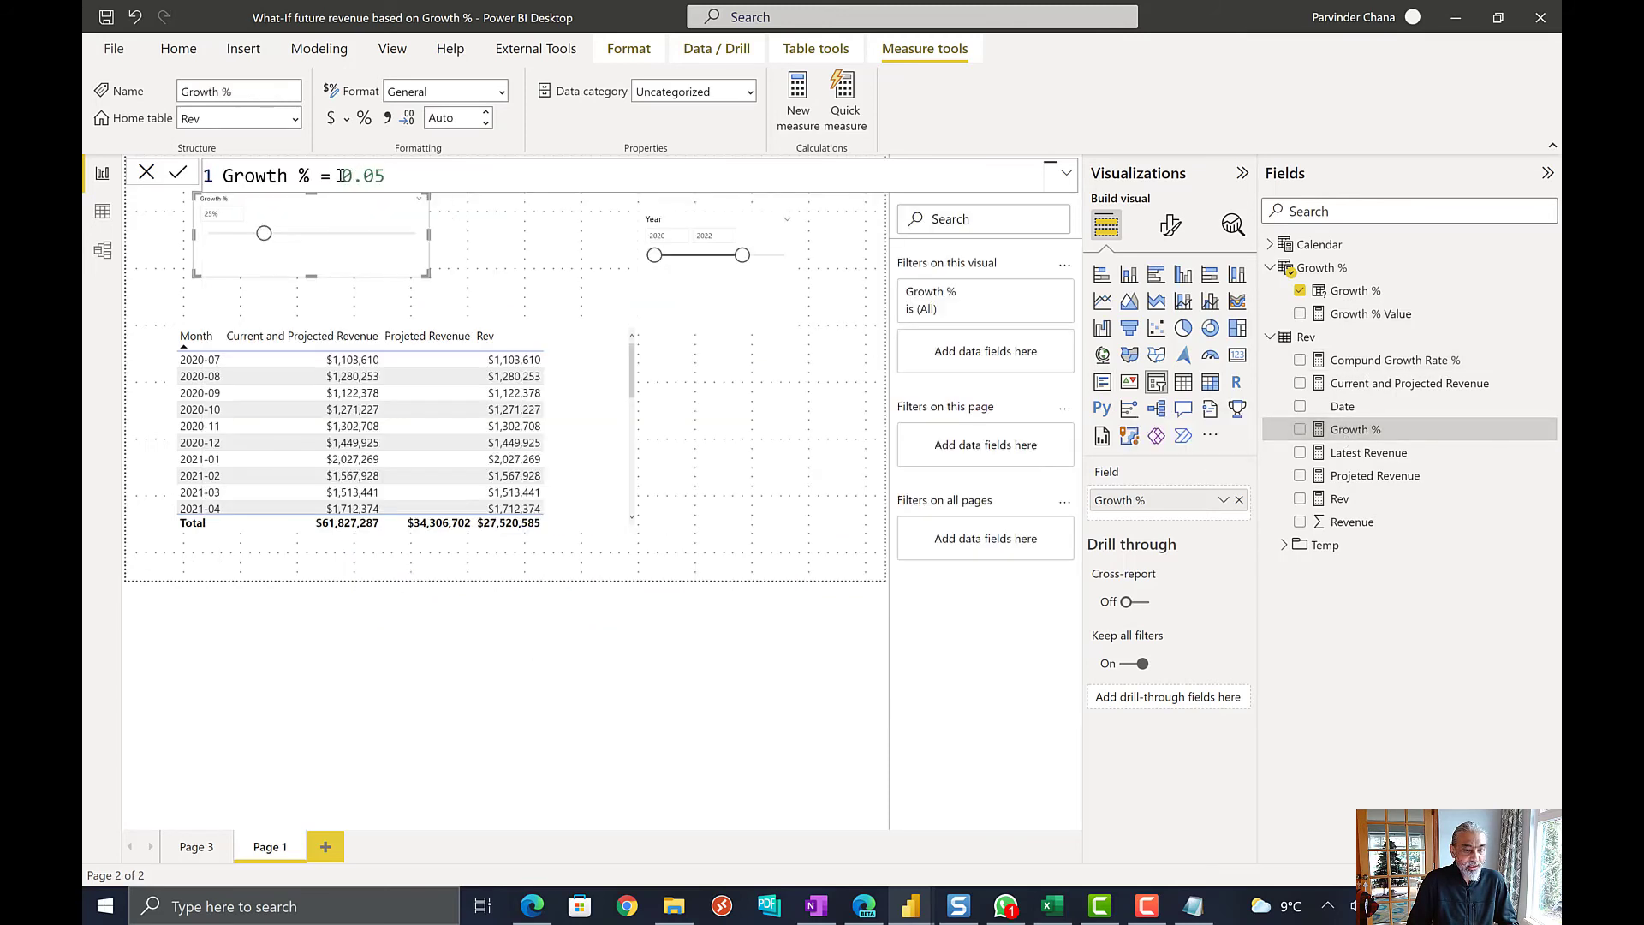
- Change the IF expression in the Compund Growth Rate % measure to use 1 + [Growth % Value], and collapse the formula
left_click(1374, 366)
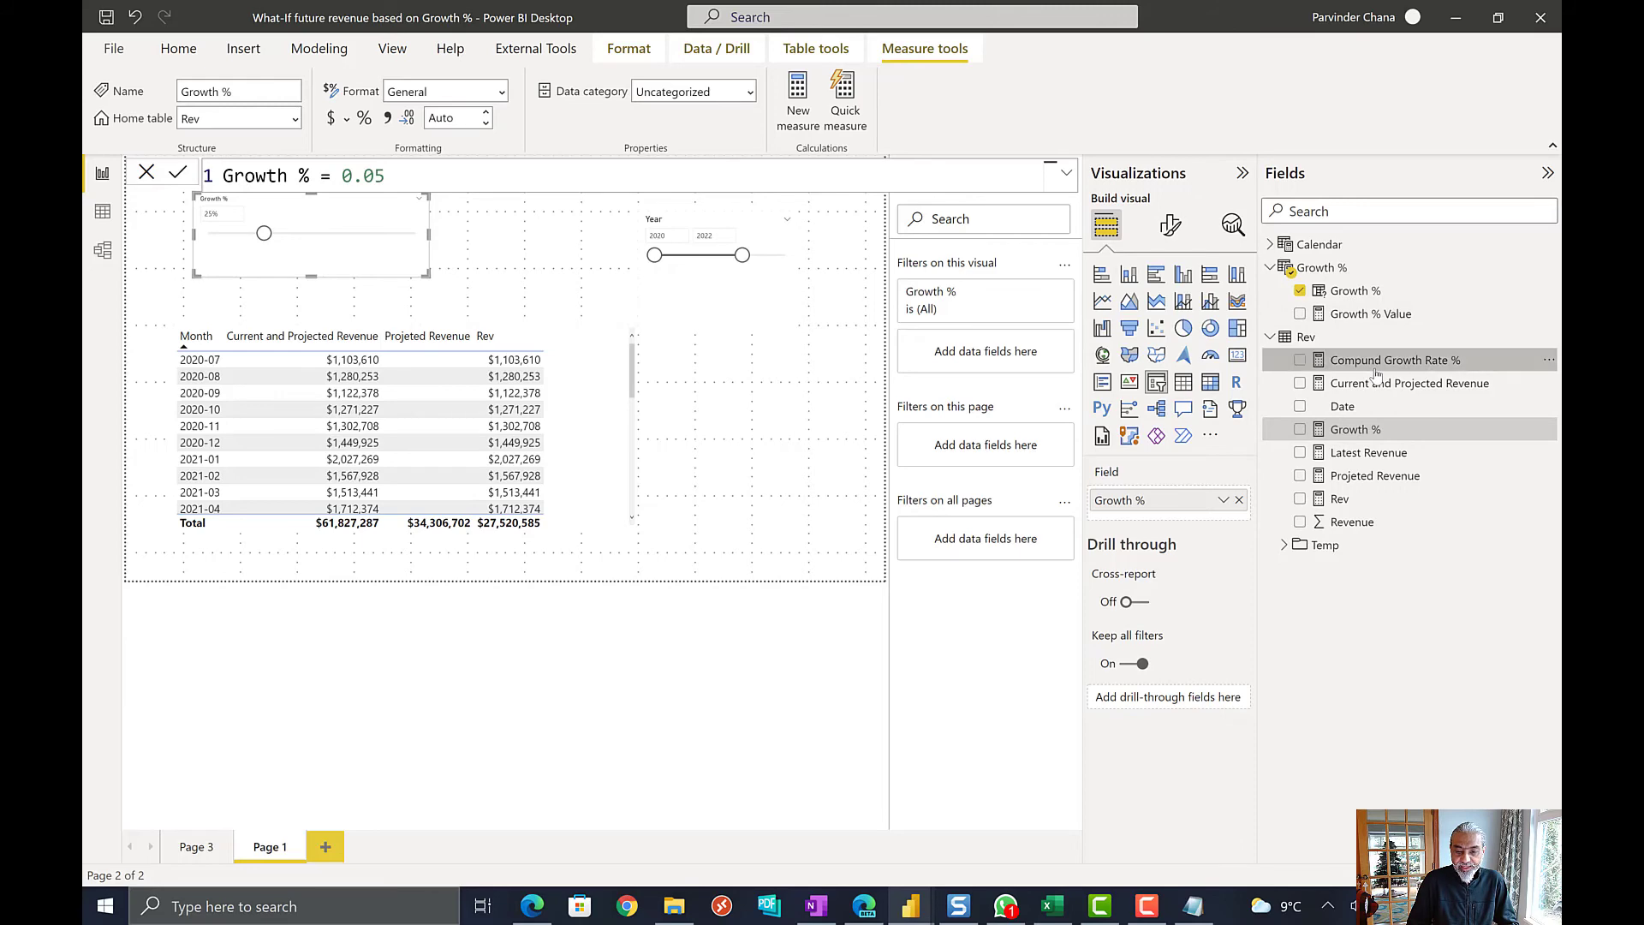
left_click(873, 581)
type("Value")
key("Tab")
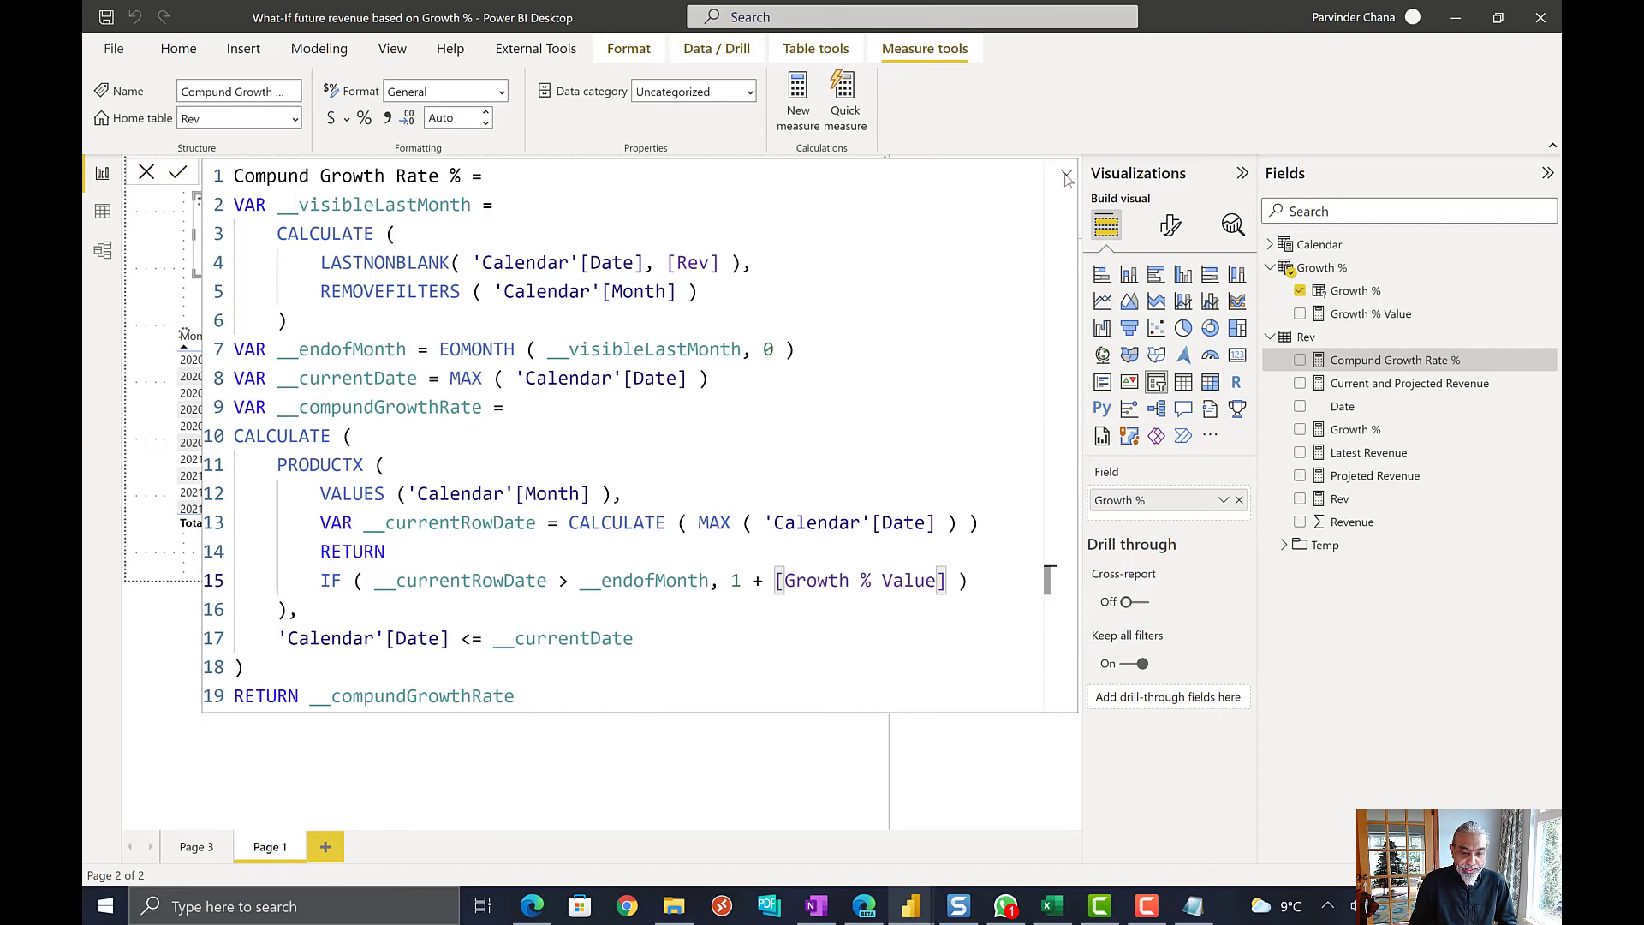
left_click(1066, 175)
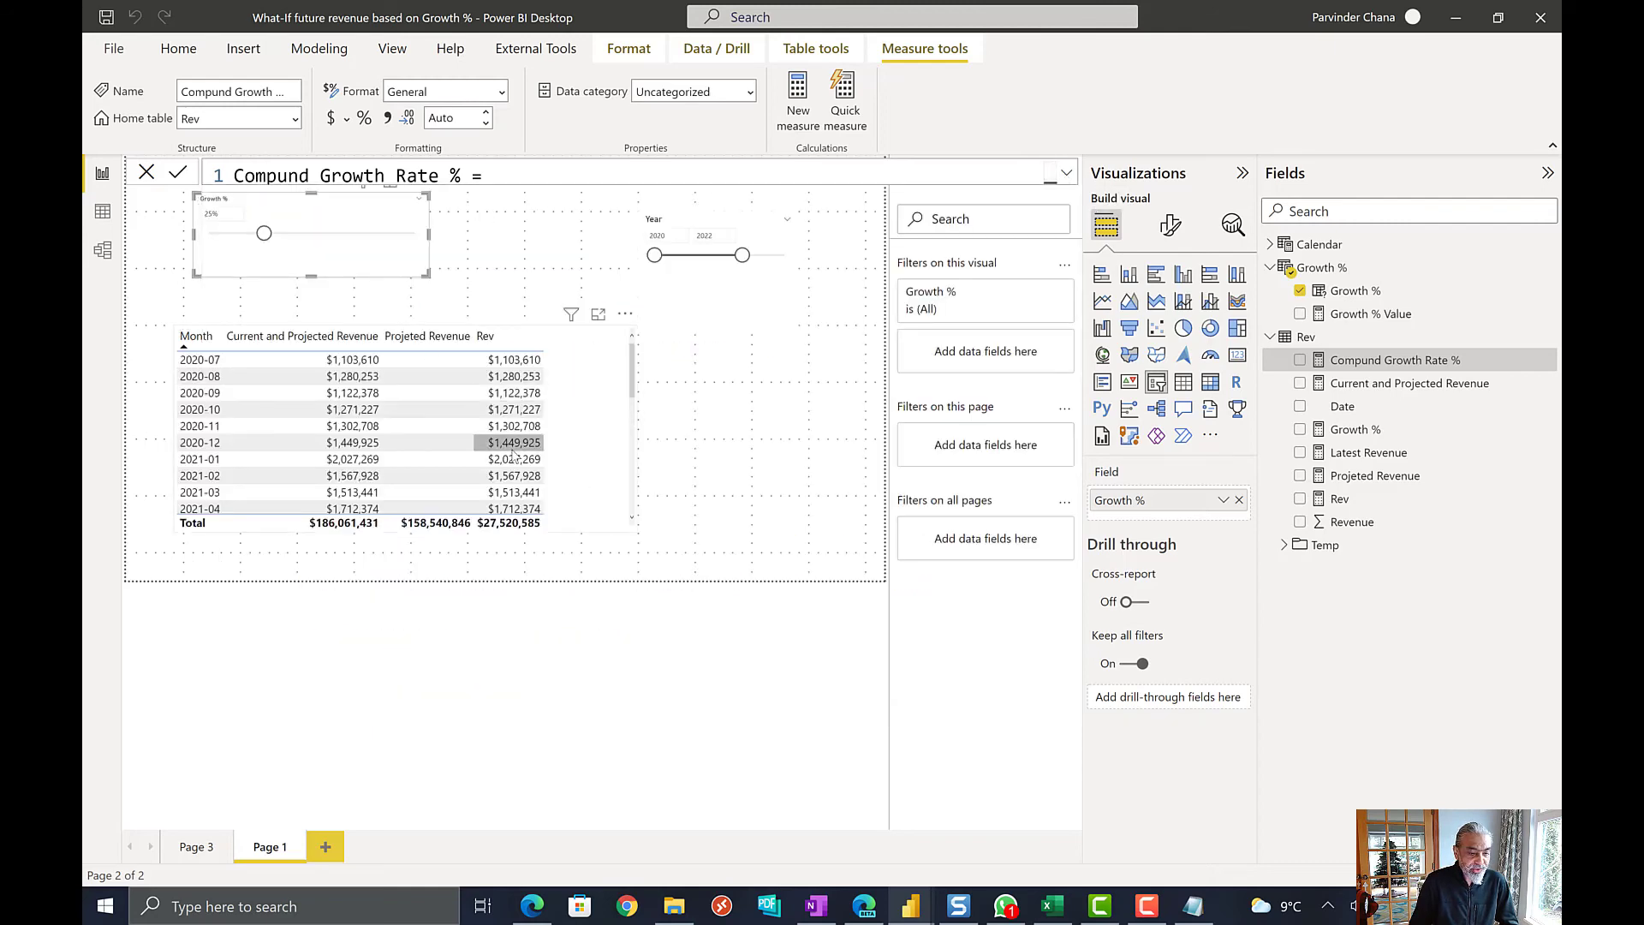
- Set the Growth % slicer to 15% and check the projected revenue for the months from 2021-12 onward
scroll(515, 428, "down", 3)
scroll(515, 399, "up", 3)
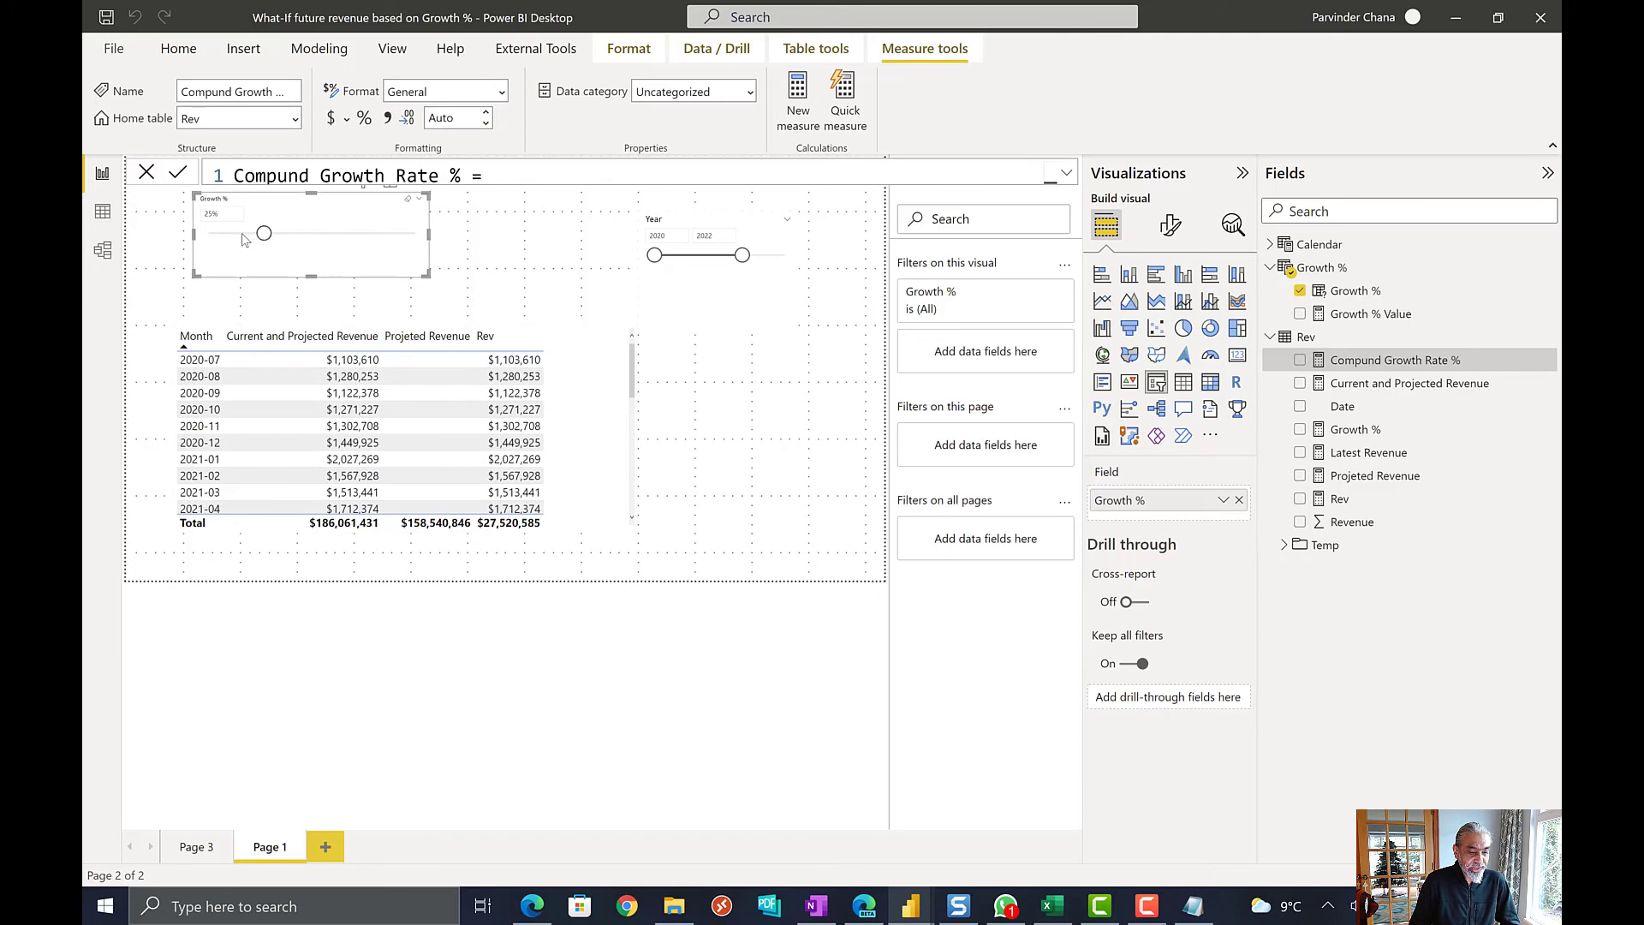
left_click_drag(264, 242, 241, 243)
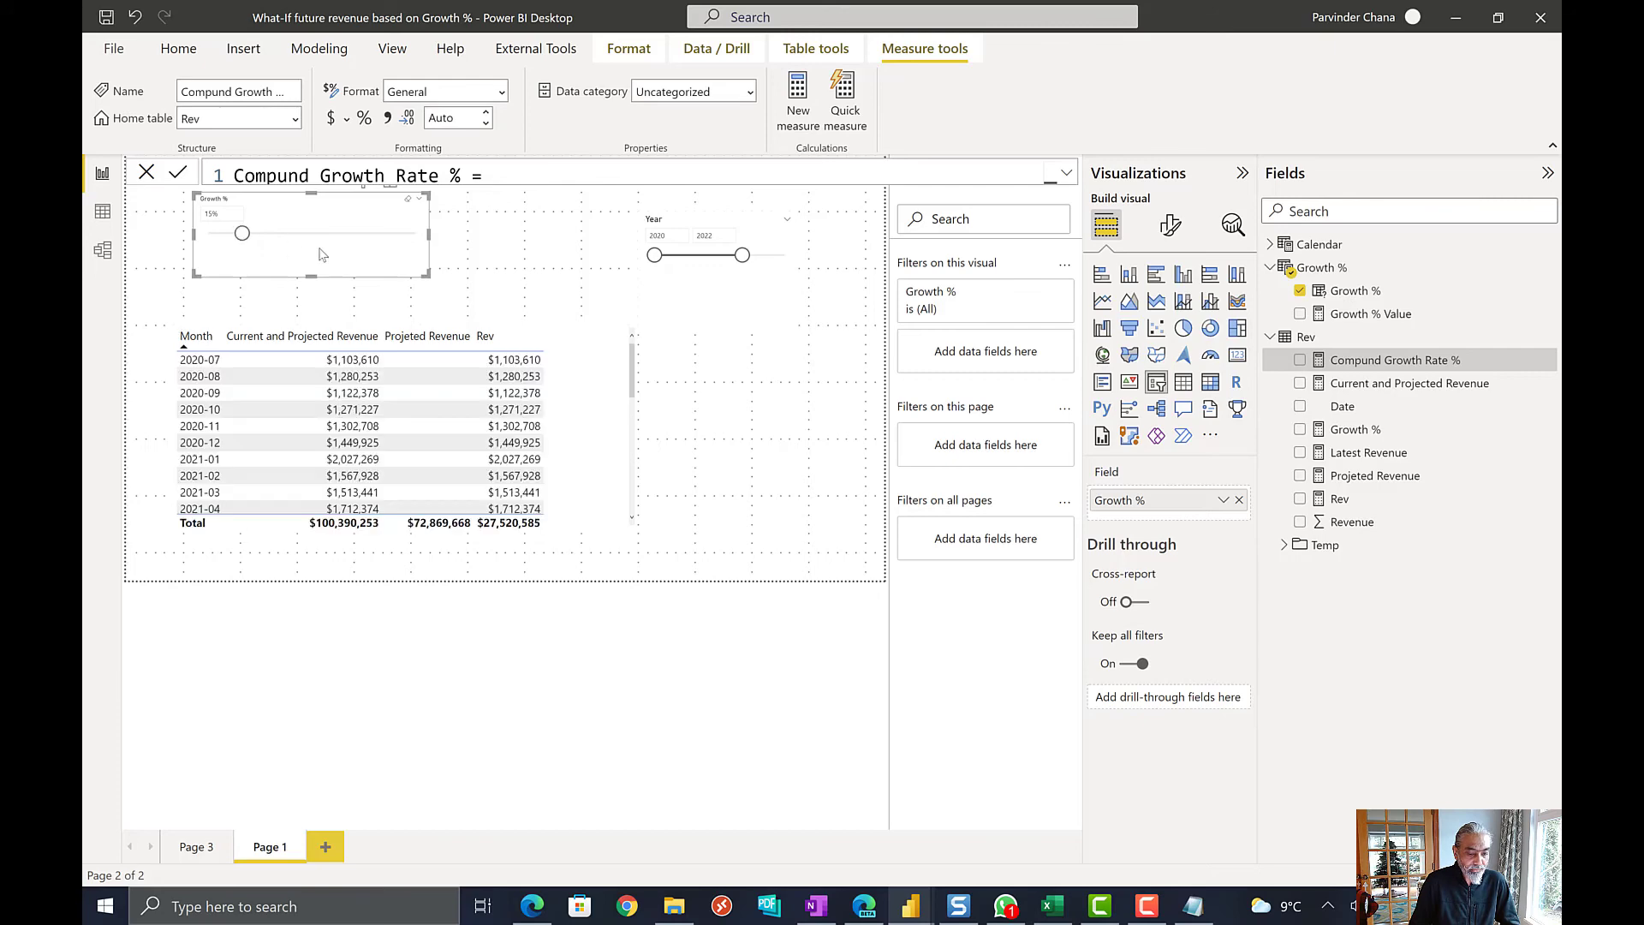
left_click(452, 473)
scroll(451, 474, "down", 5)
scroll(452, 474, "down", 1)
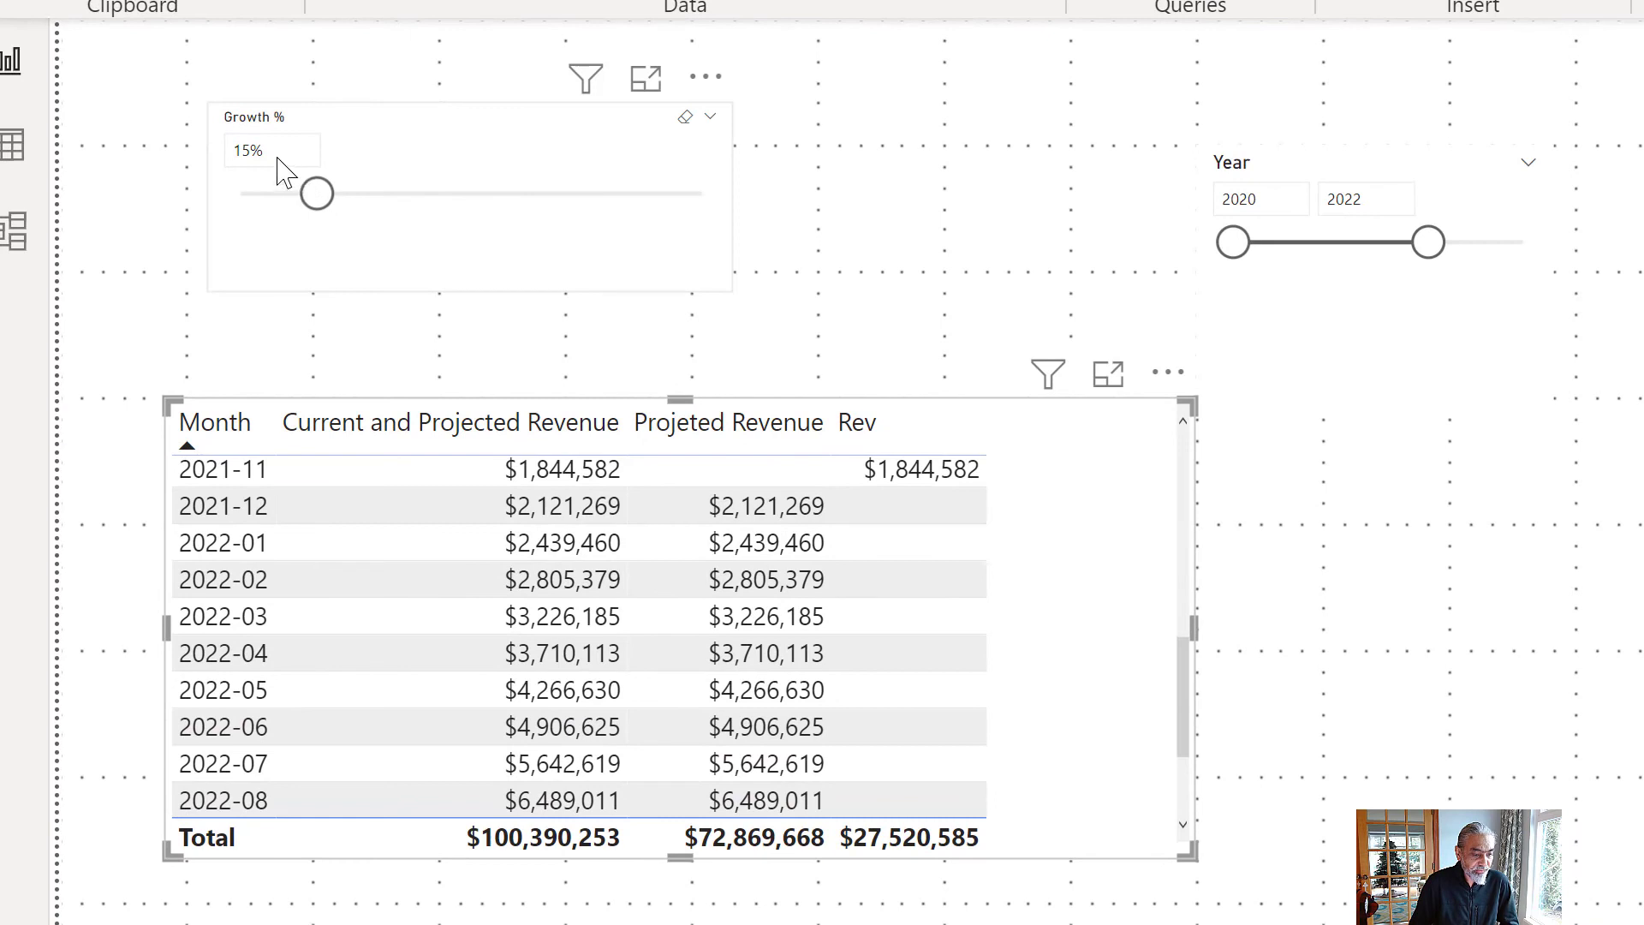
- Compare projected revenue with the Growth % slicer at 50% and 80%, and set the slicer to 5%
left_click(487, 195)
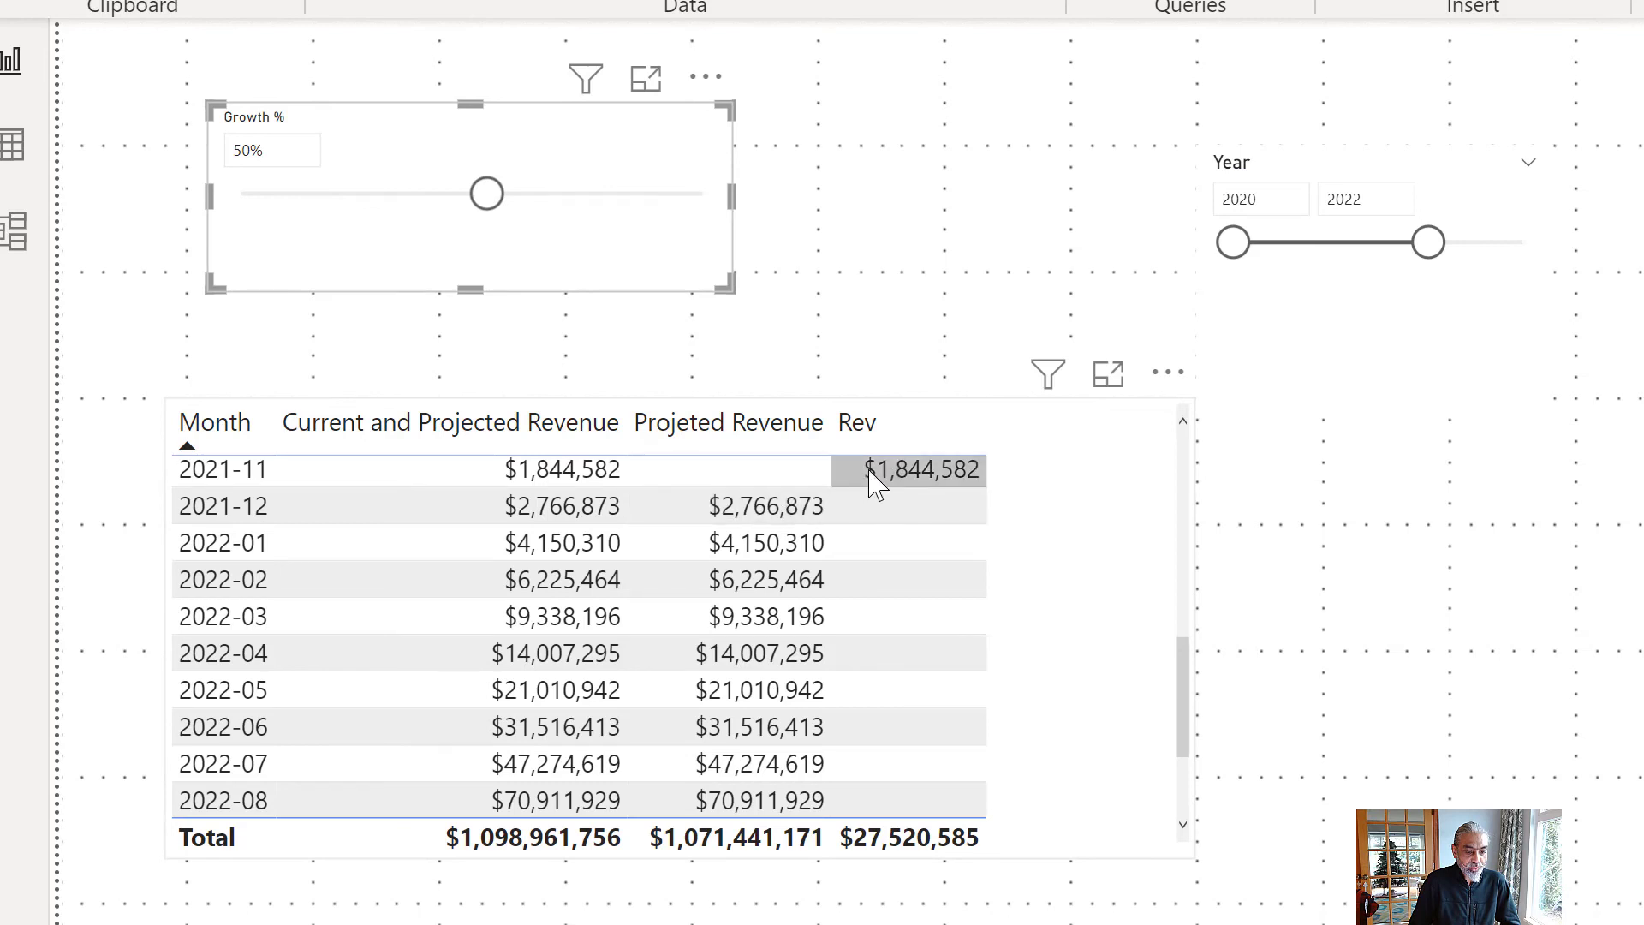
left_click_drag(500, 214, 660, 239)
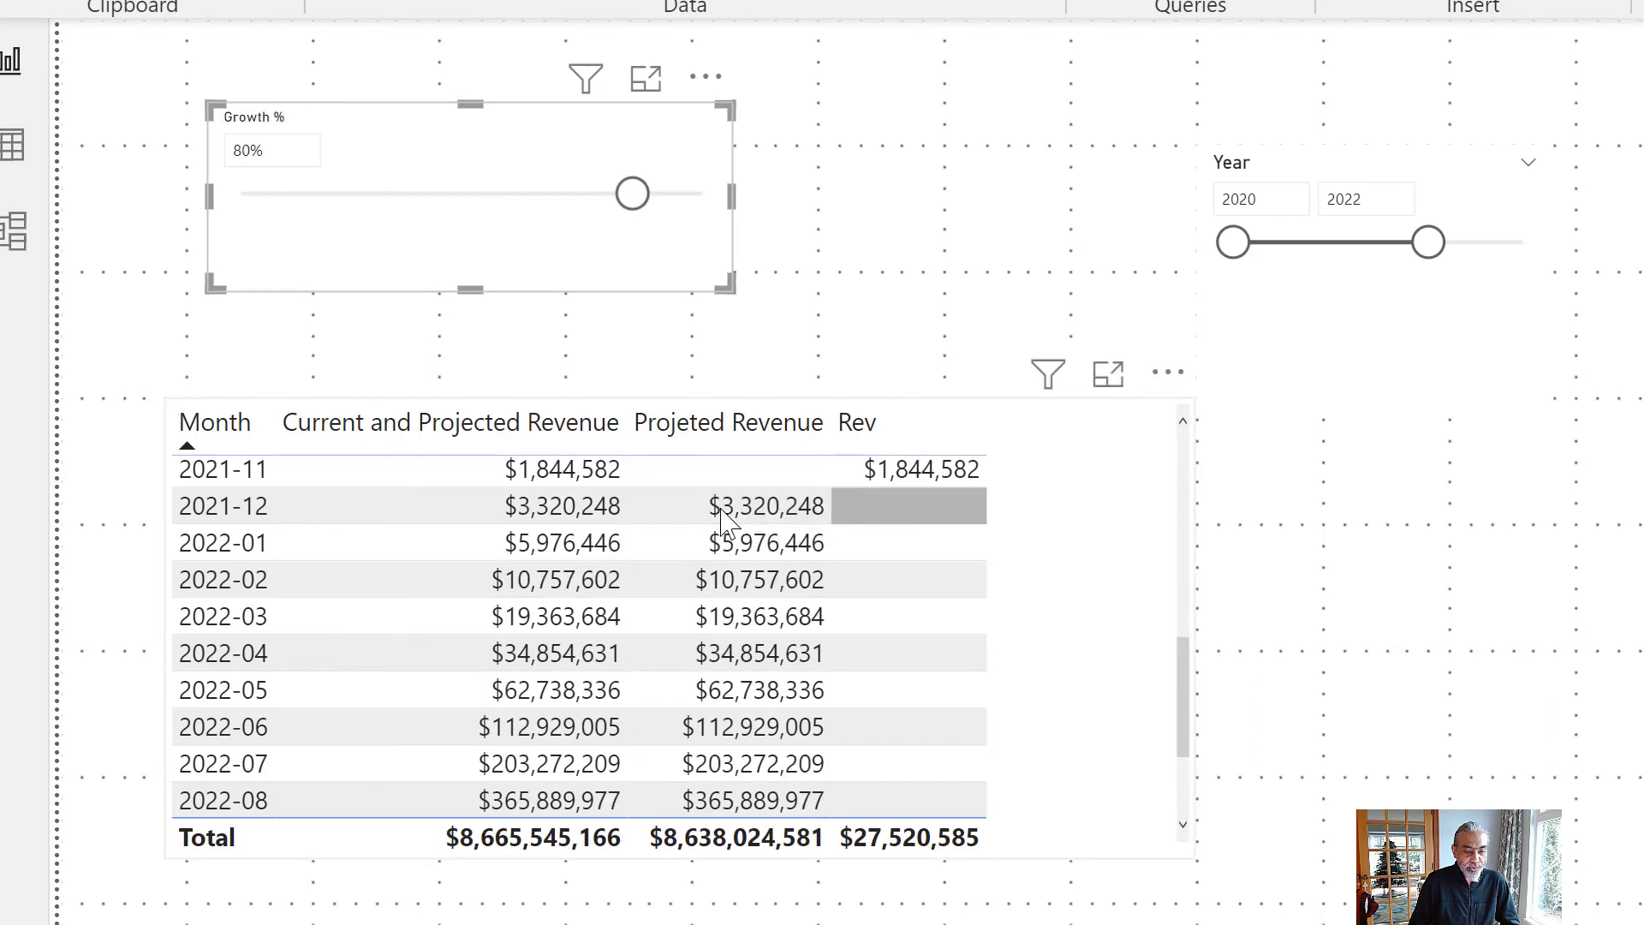
left_click_drag(634, 209, 259, 223)
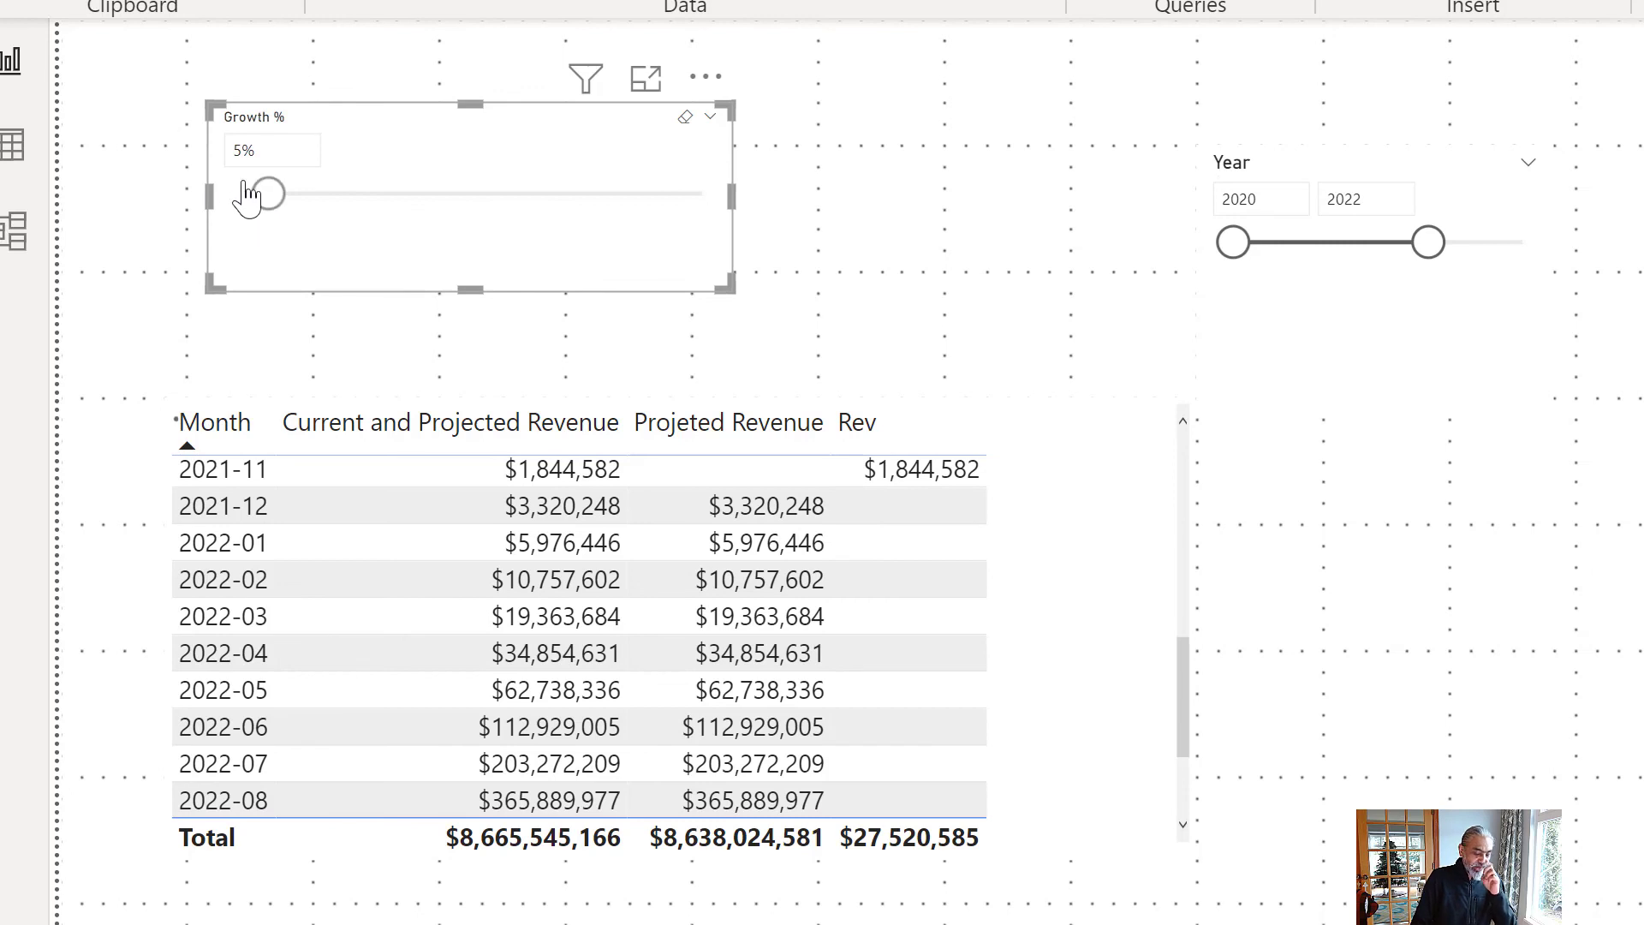